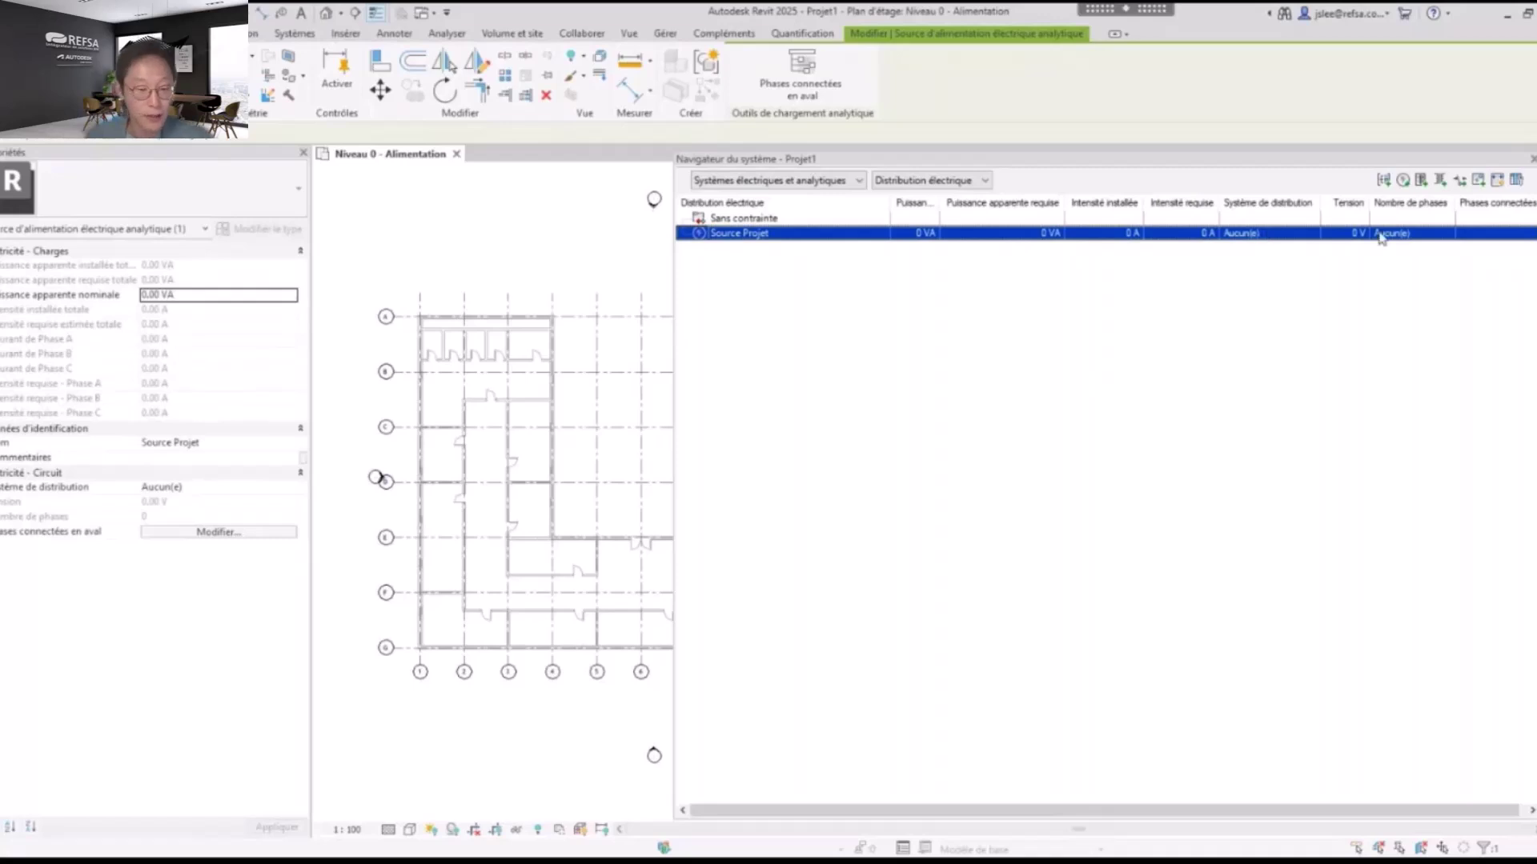
Set the distribution system of the Source Projet power source to 400V AC
click(292, 486)
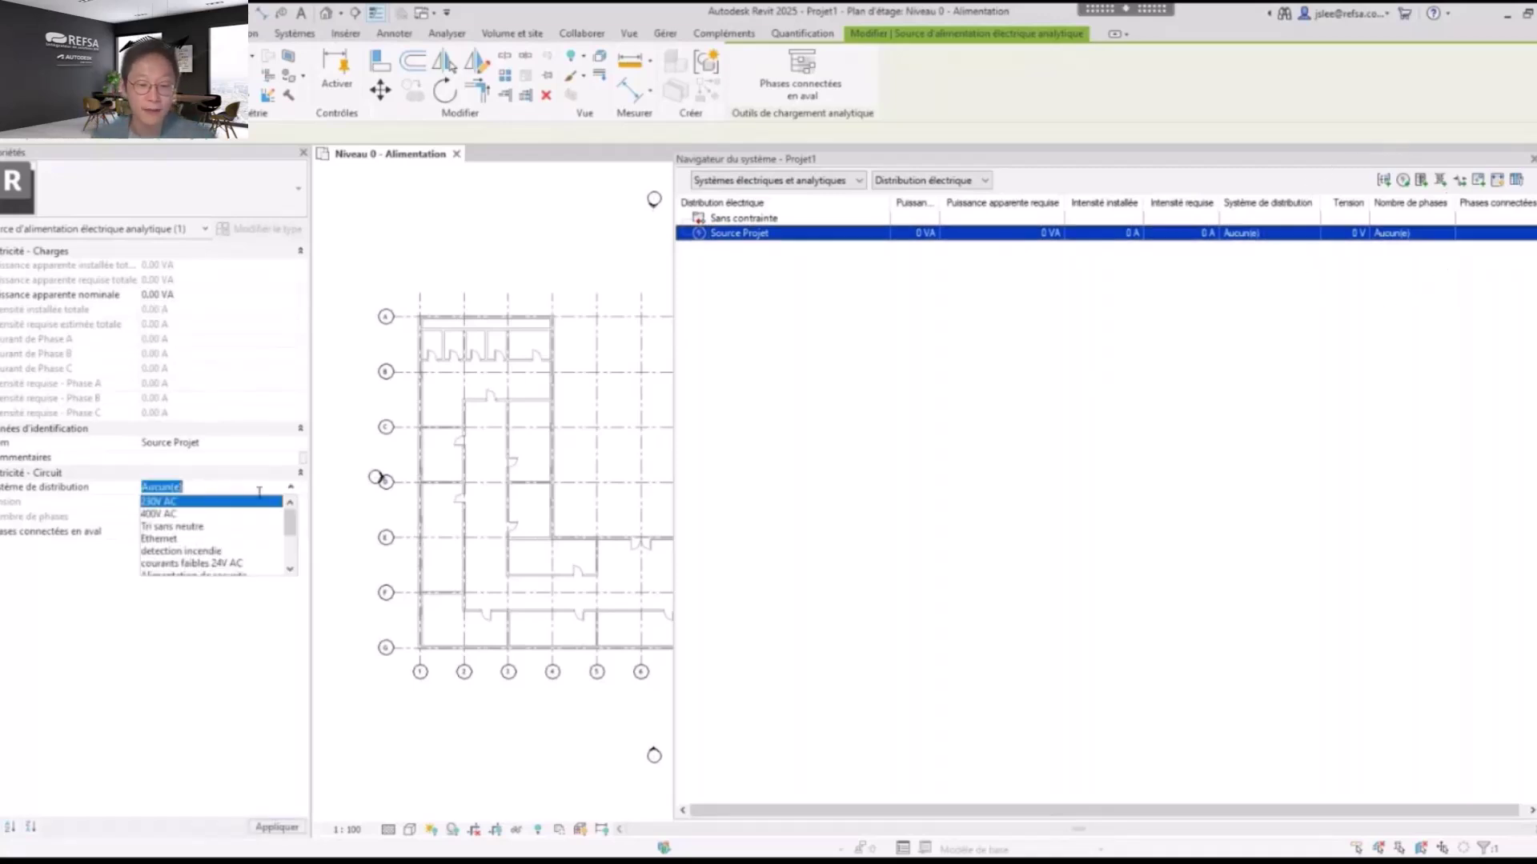
click(178, 503)
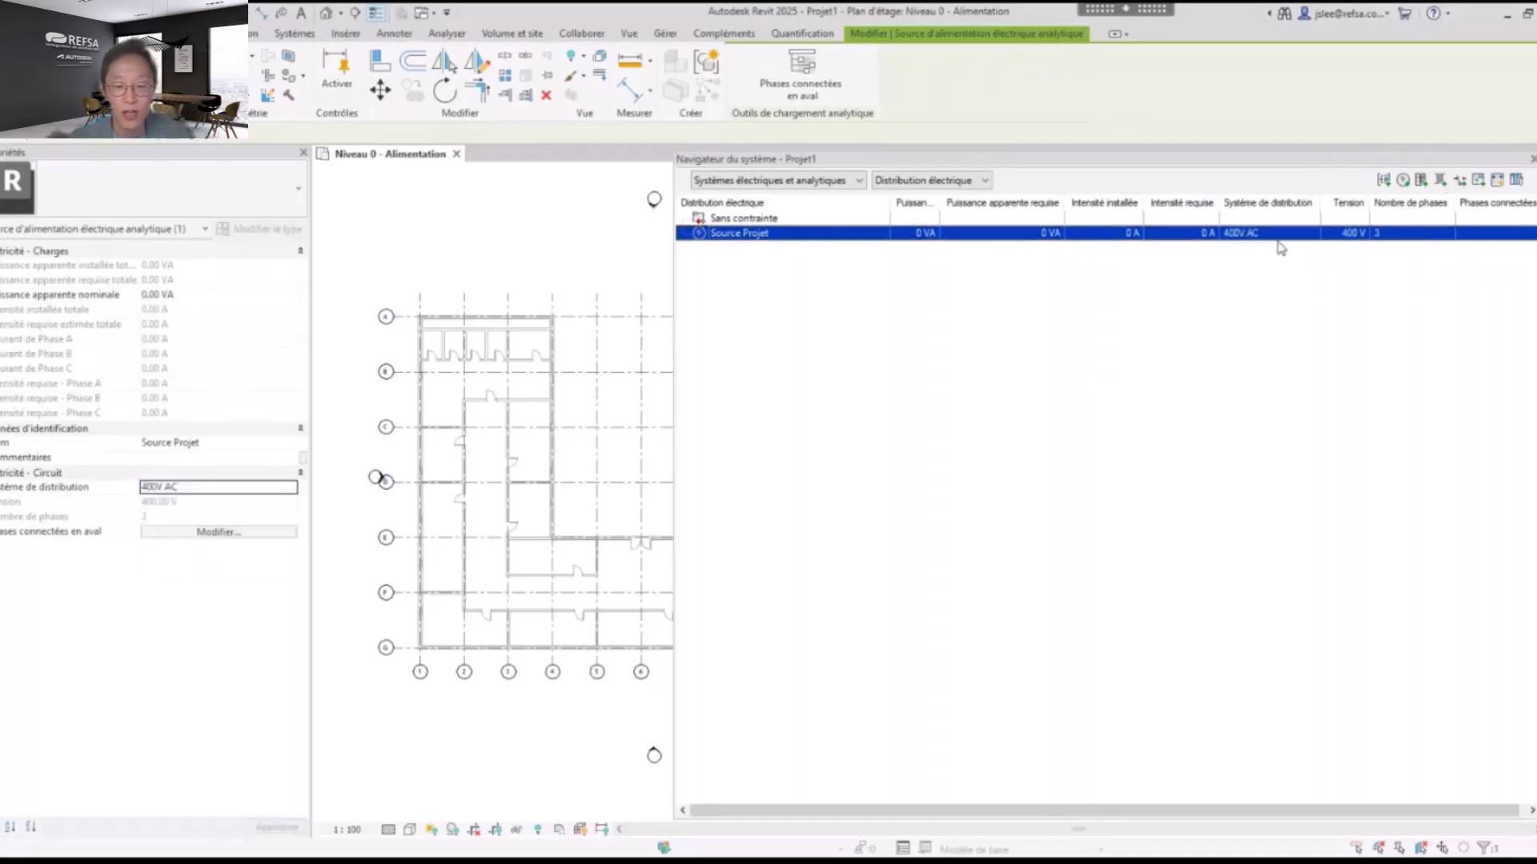
click(1398, 233)
Add an analytical distribution equipment fed from Source Projet and name it TGBT
click(1421, 180)
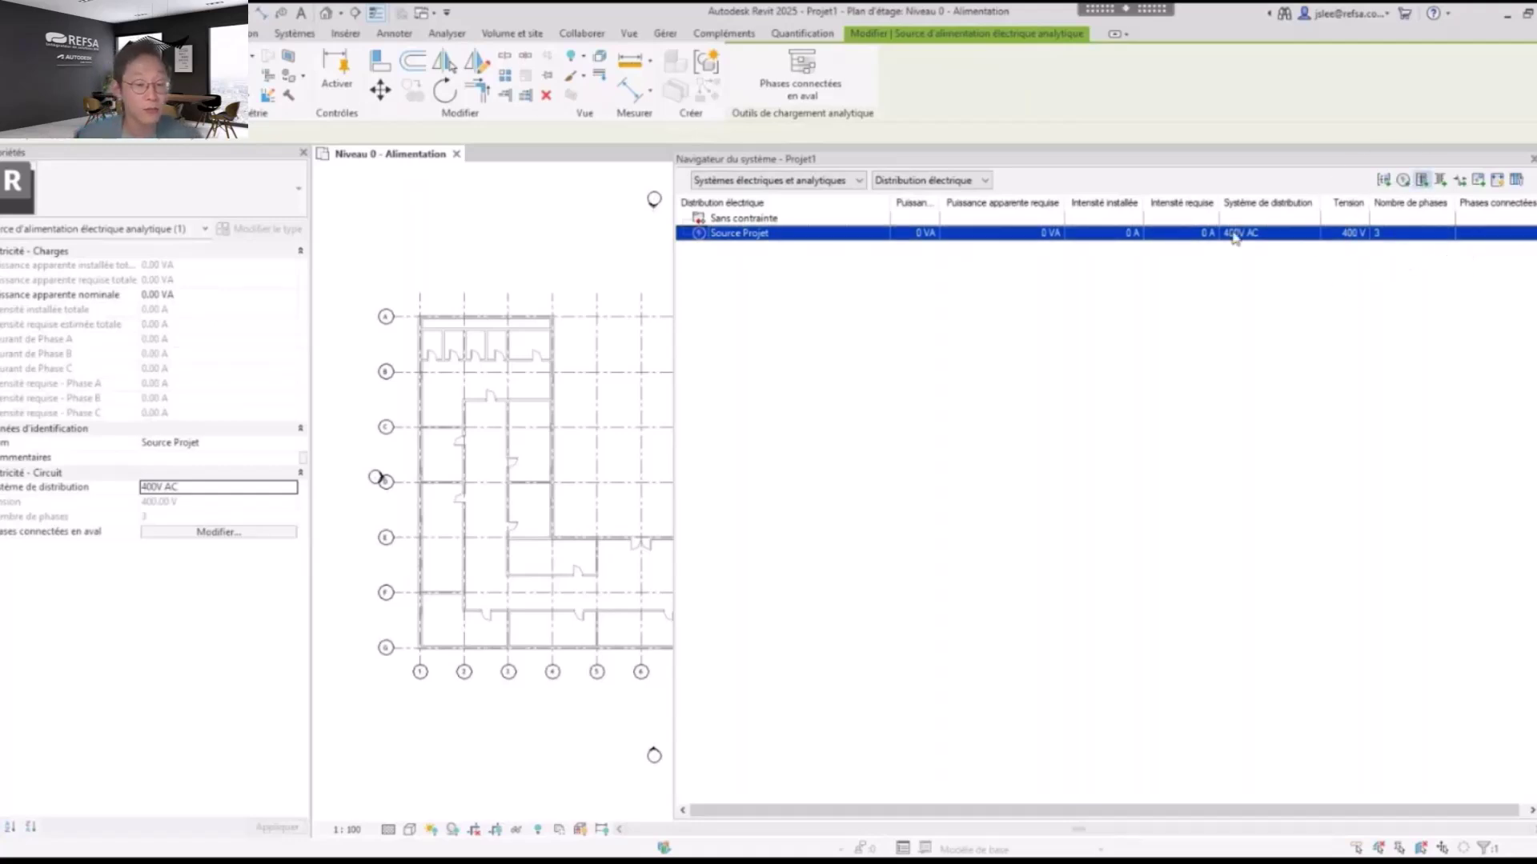
right_click(851, 250)
click(896, 295)
text(TGBT)
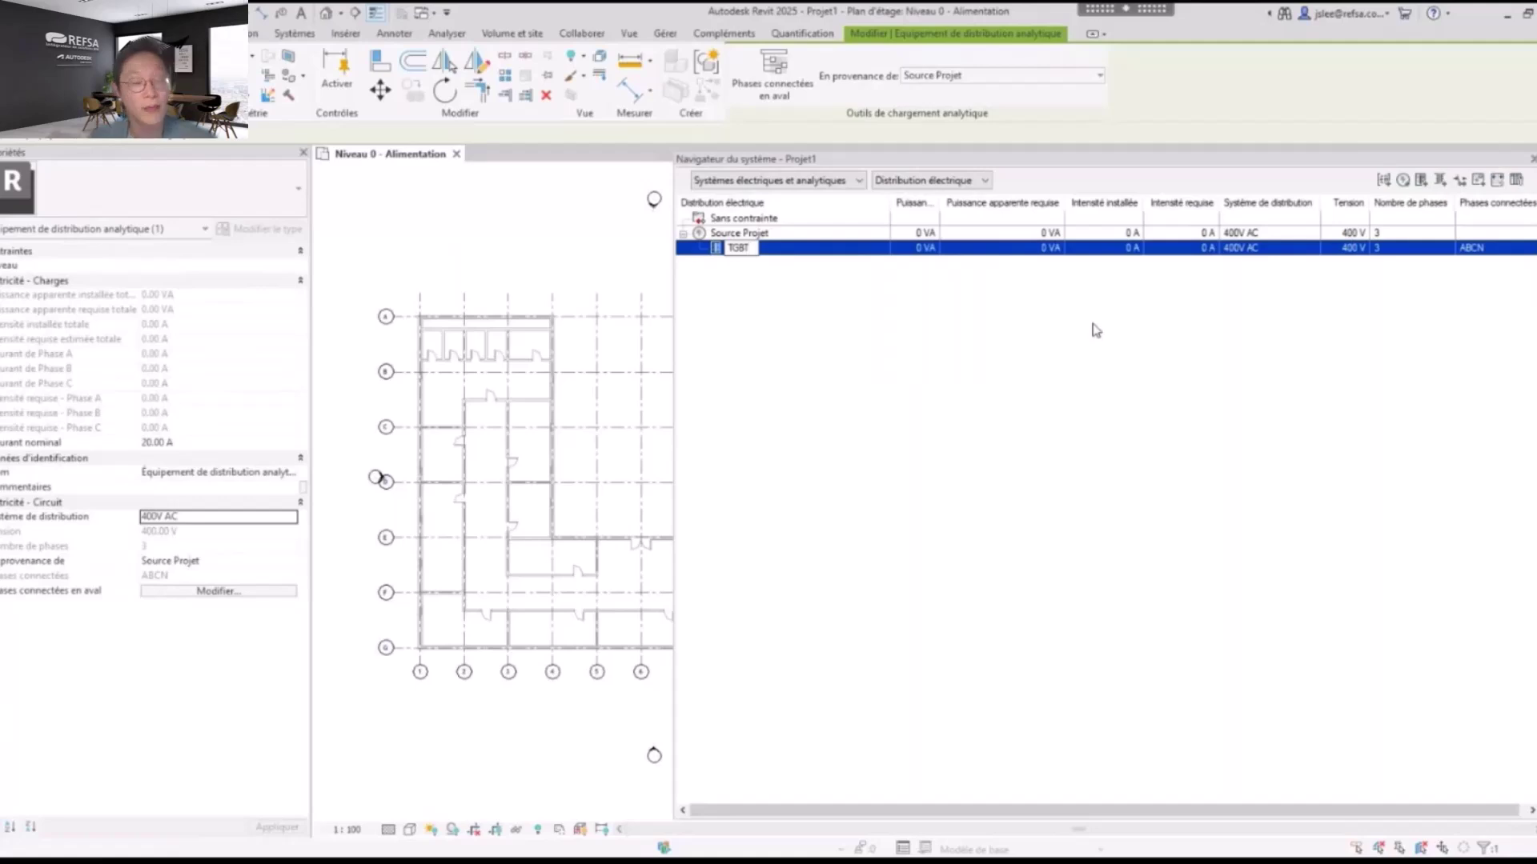
click(1095, 330)
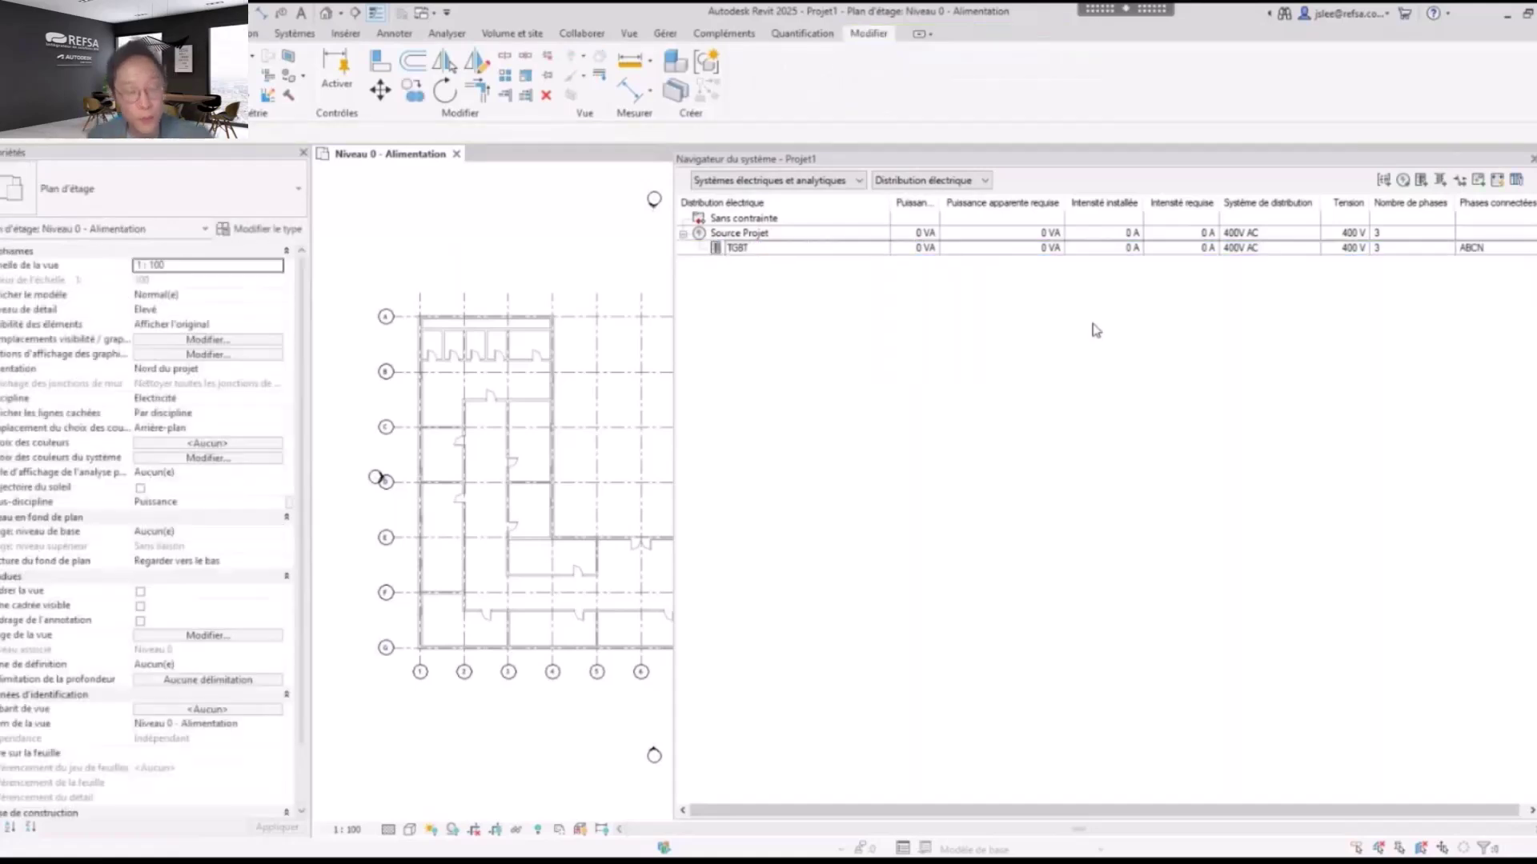
Add a distribution equipment fed from TGBT and name it 00_TD RDC
click(1479, 247)
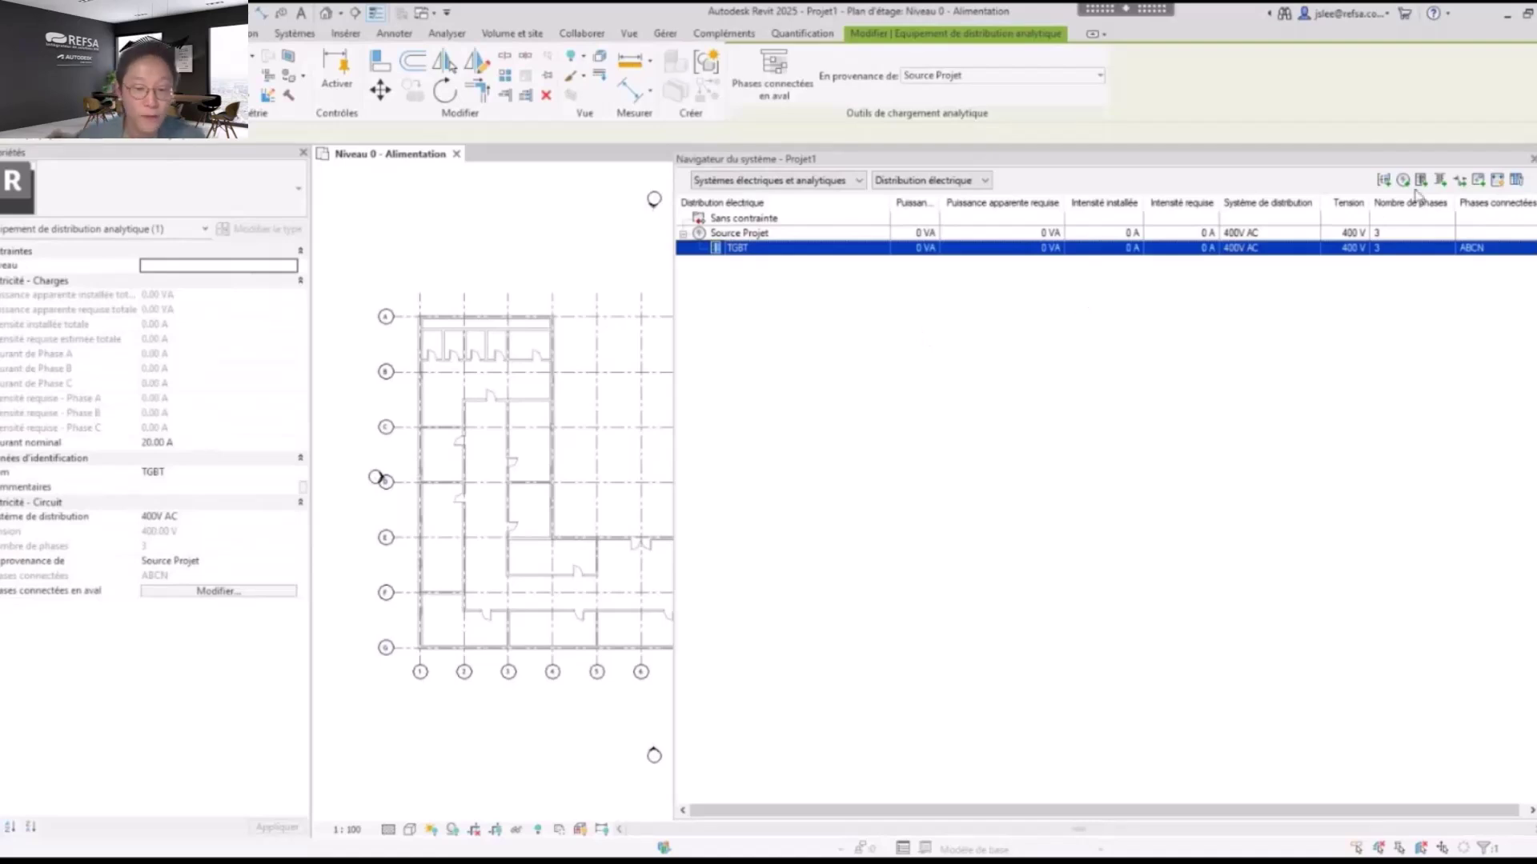
right_click(840, 249)
click(918, 313)
text(TD)
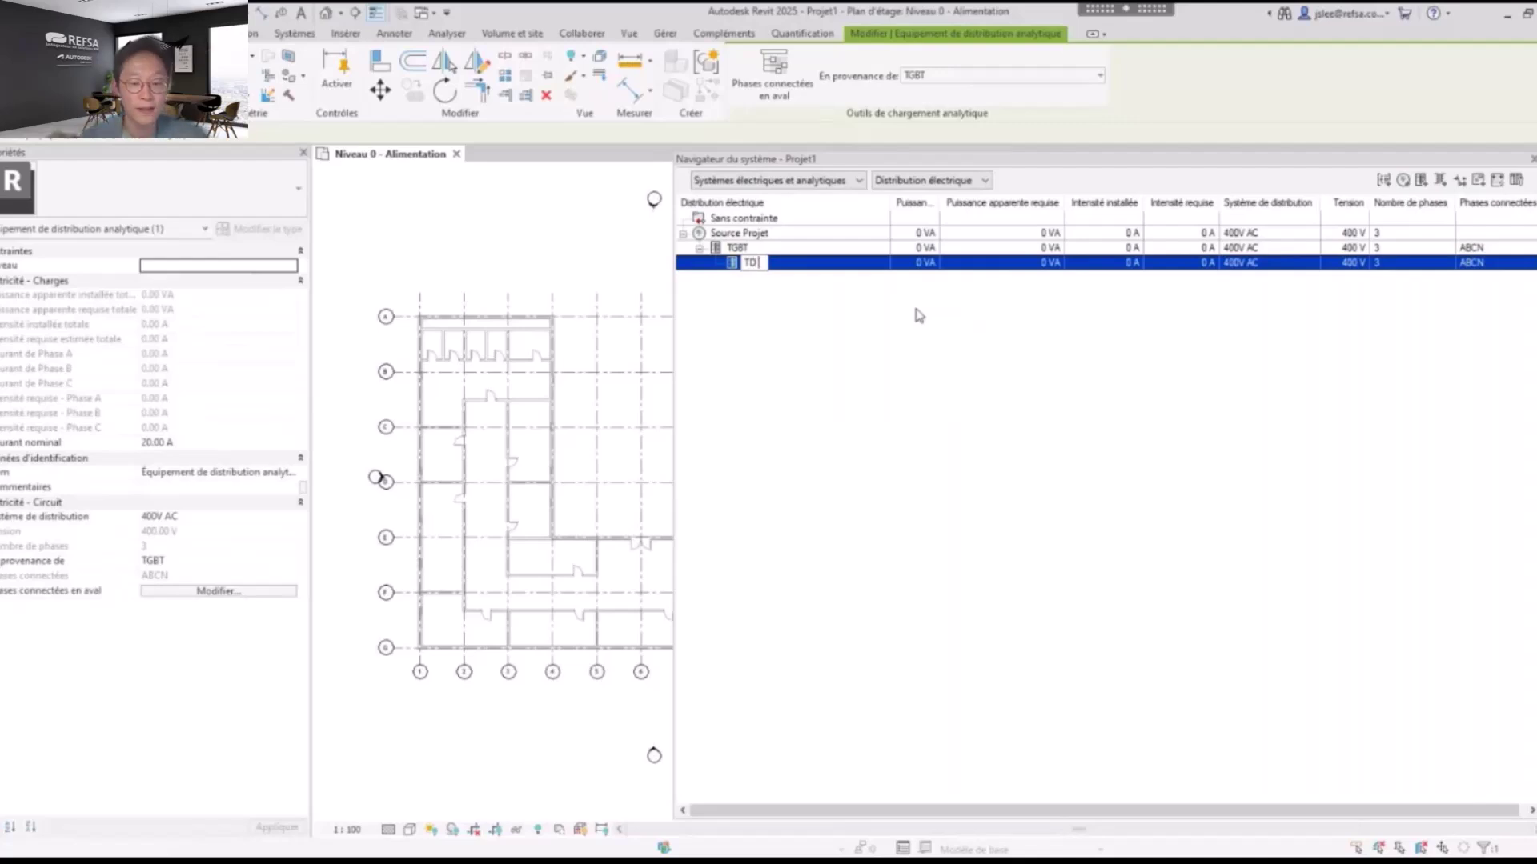
text( RDC)
text(00_)
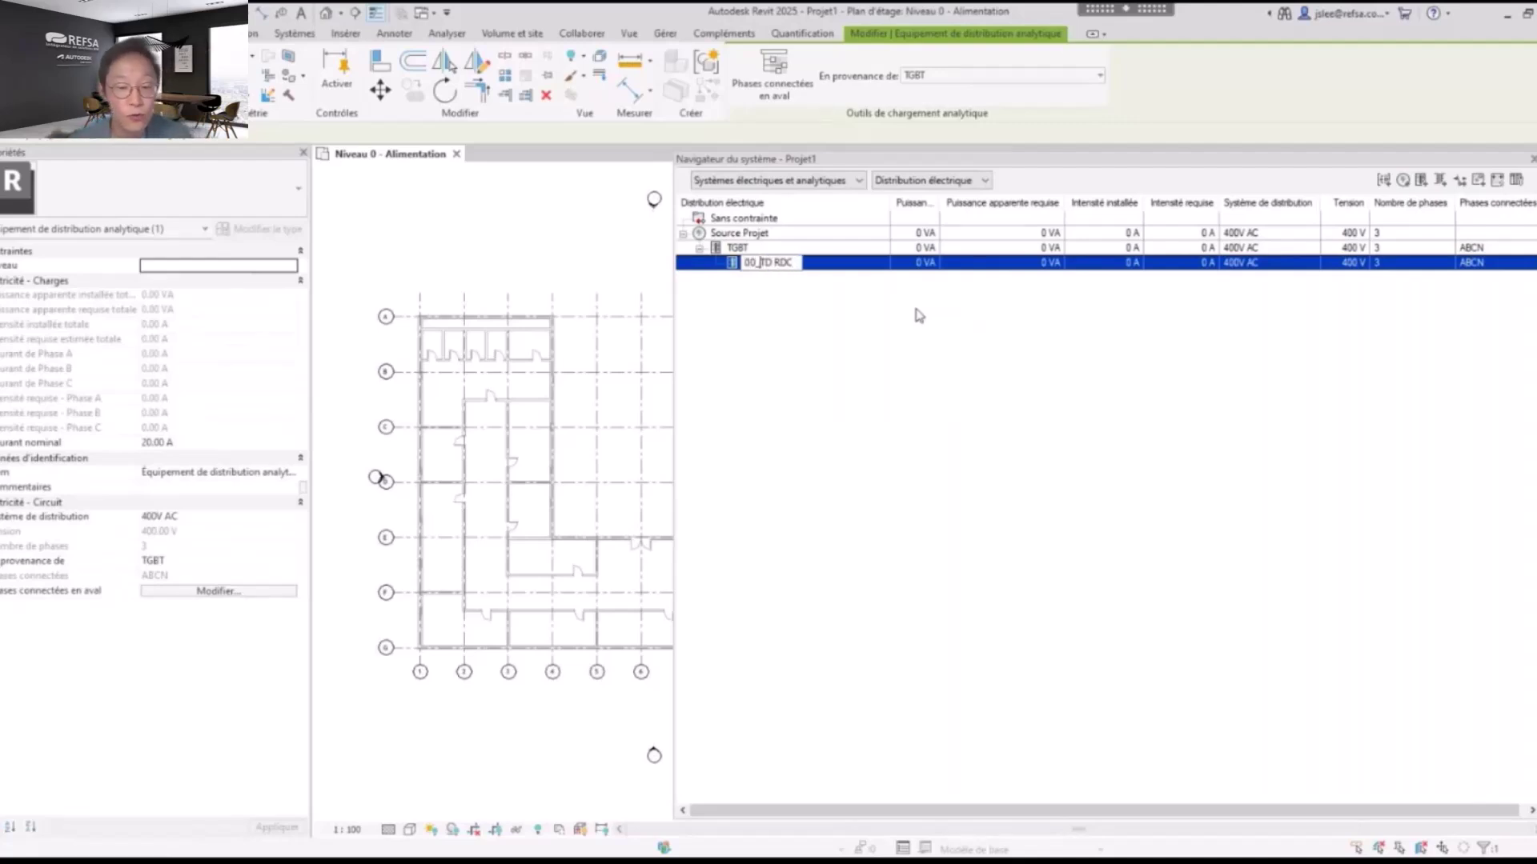
key(Return)
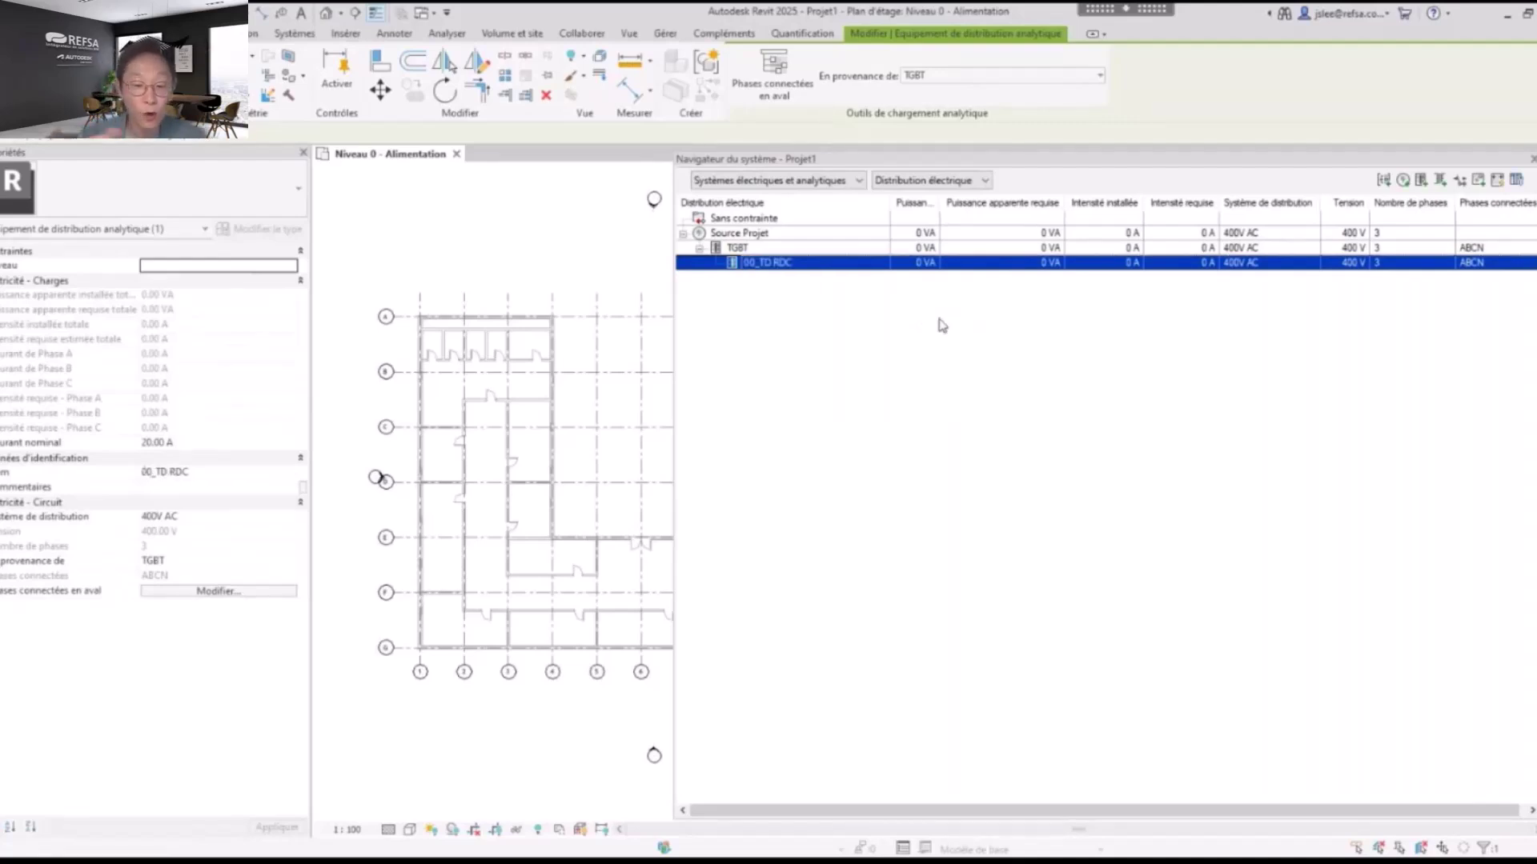
Set the distribution system of the 00_TD RDC equipment to 230V AC
click(849, 294)
click(775, 263)
click(292, 518)
click(163, 532)
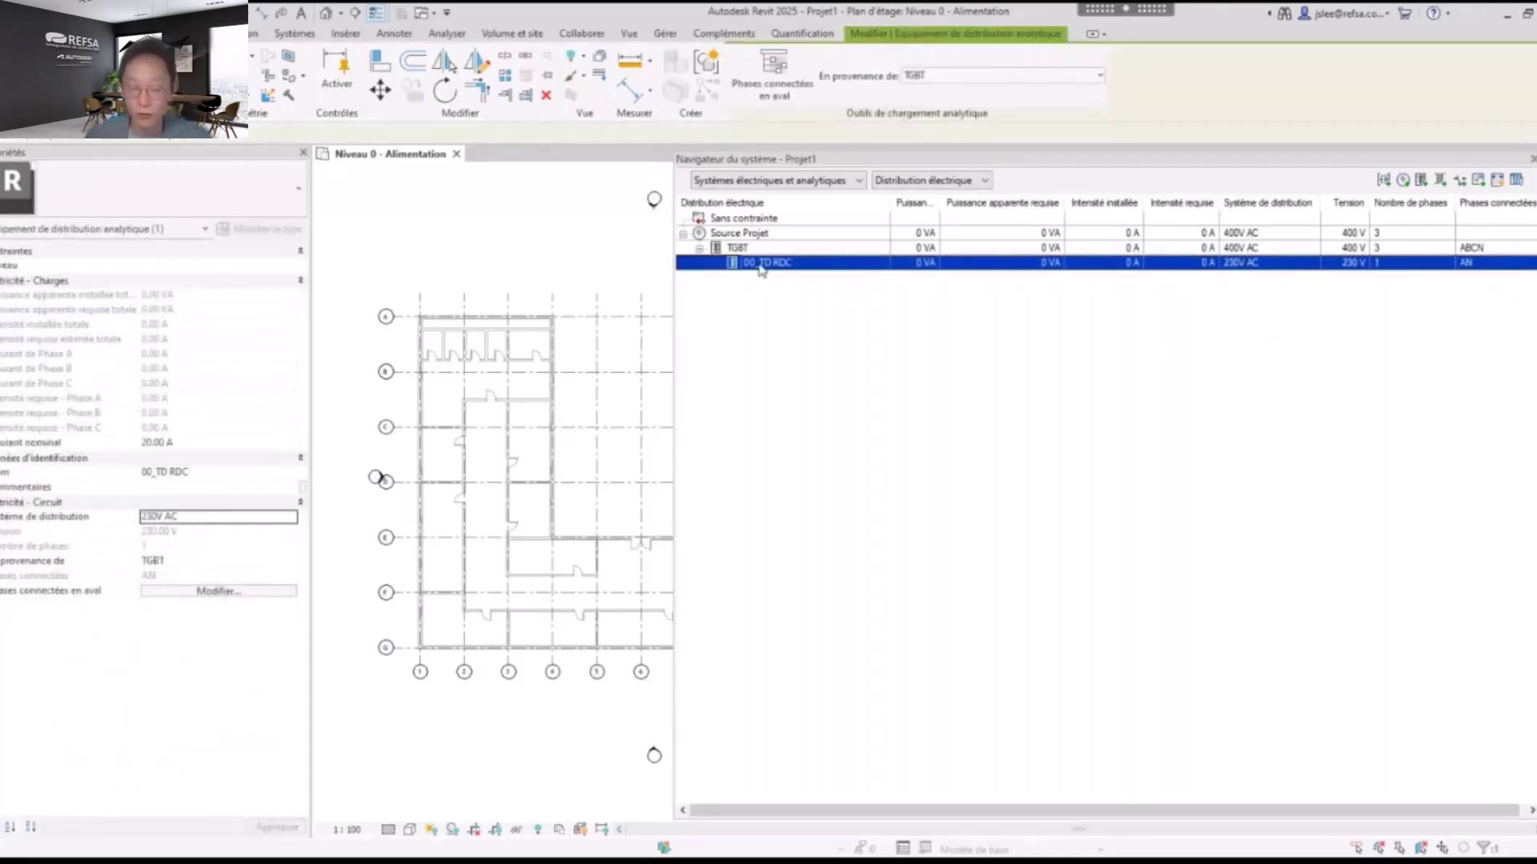
Add a second distribution equipment under TGBT and name it 01_TD R+1
click(853, 248)
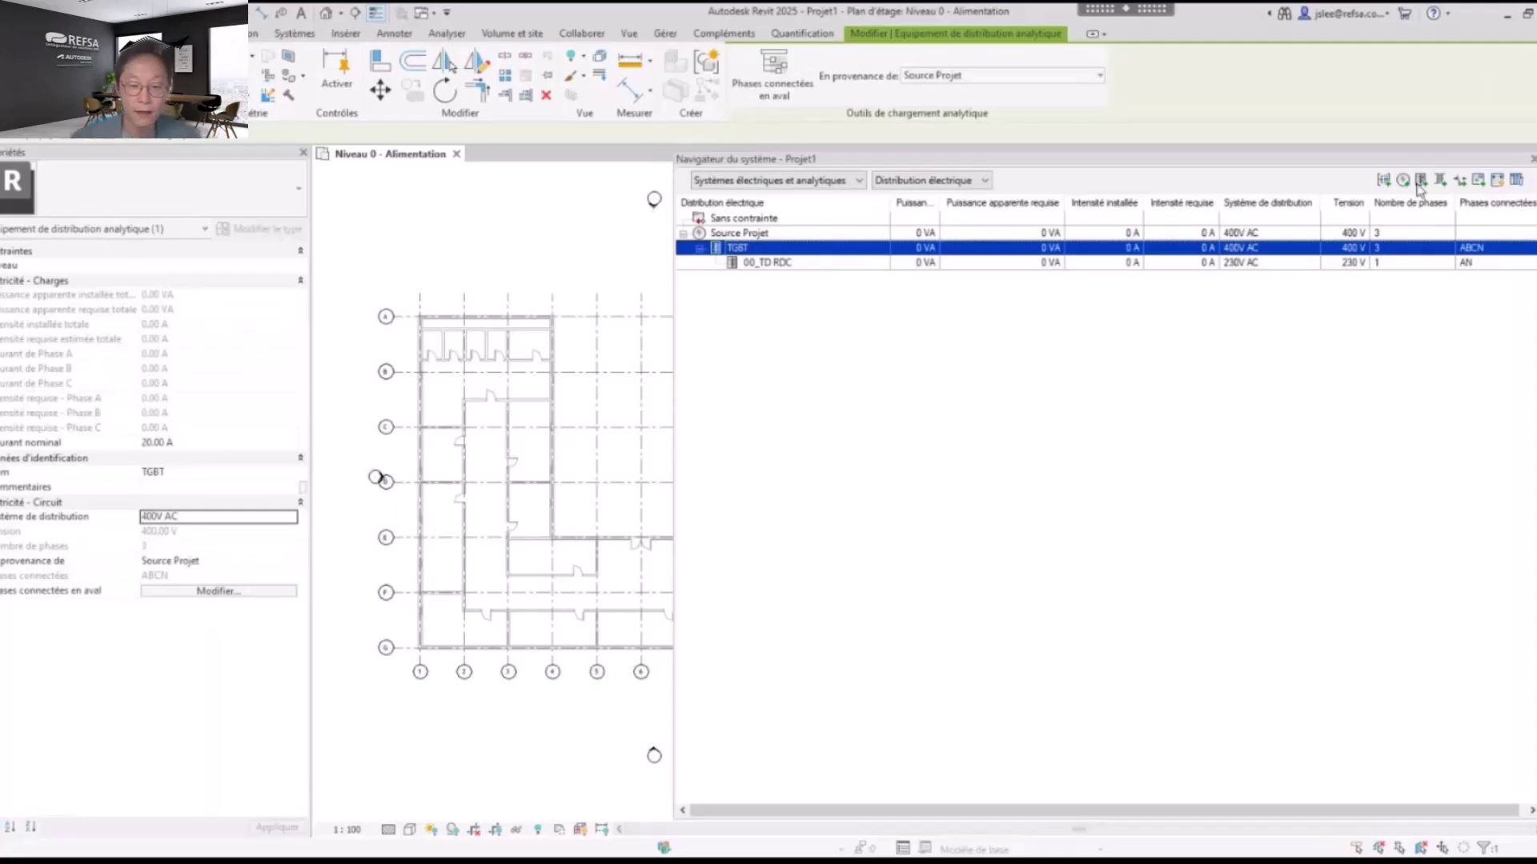
click(777, 277)
right_click(776, 278)
click(847, 321)
text(01_)
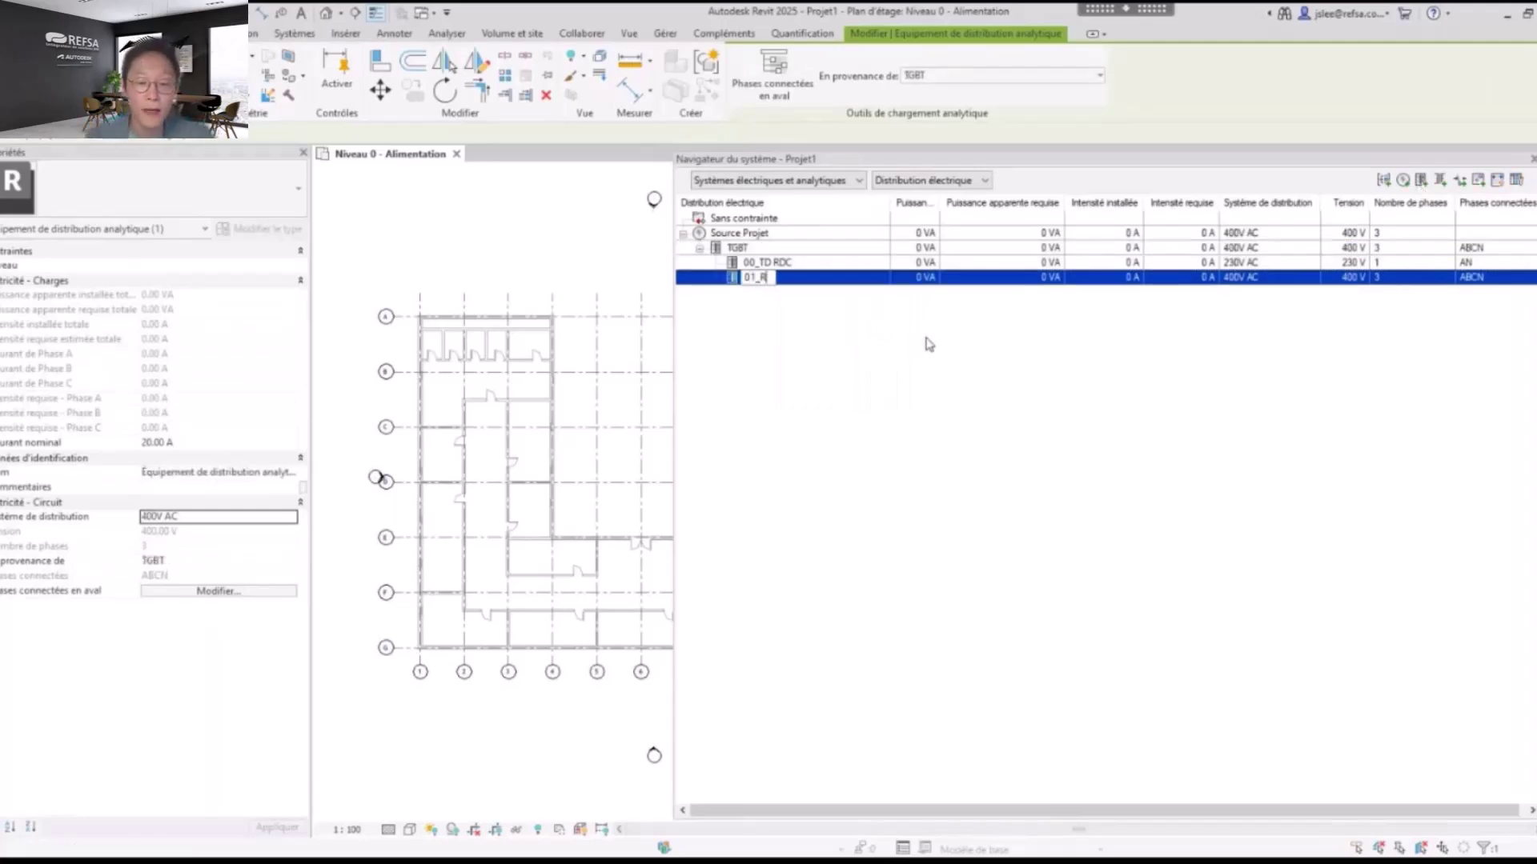
text(TD R+)
text(1)
key(Return)
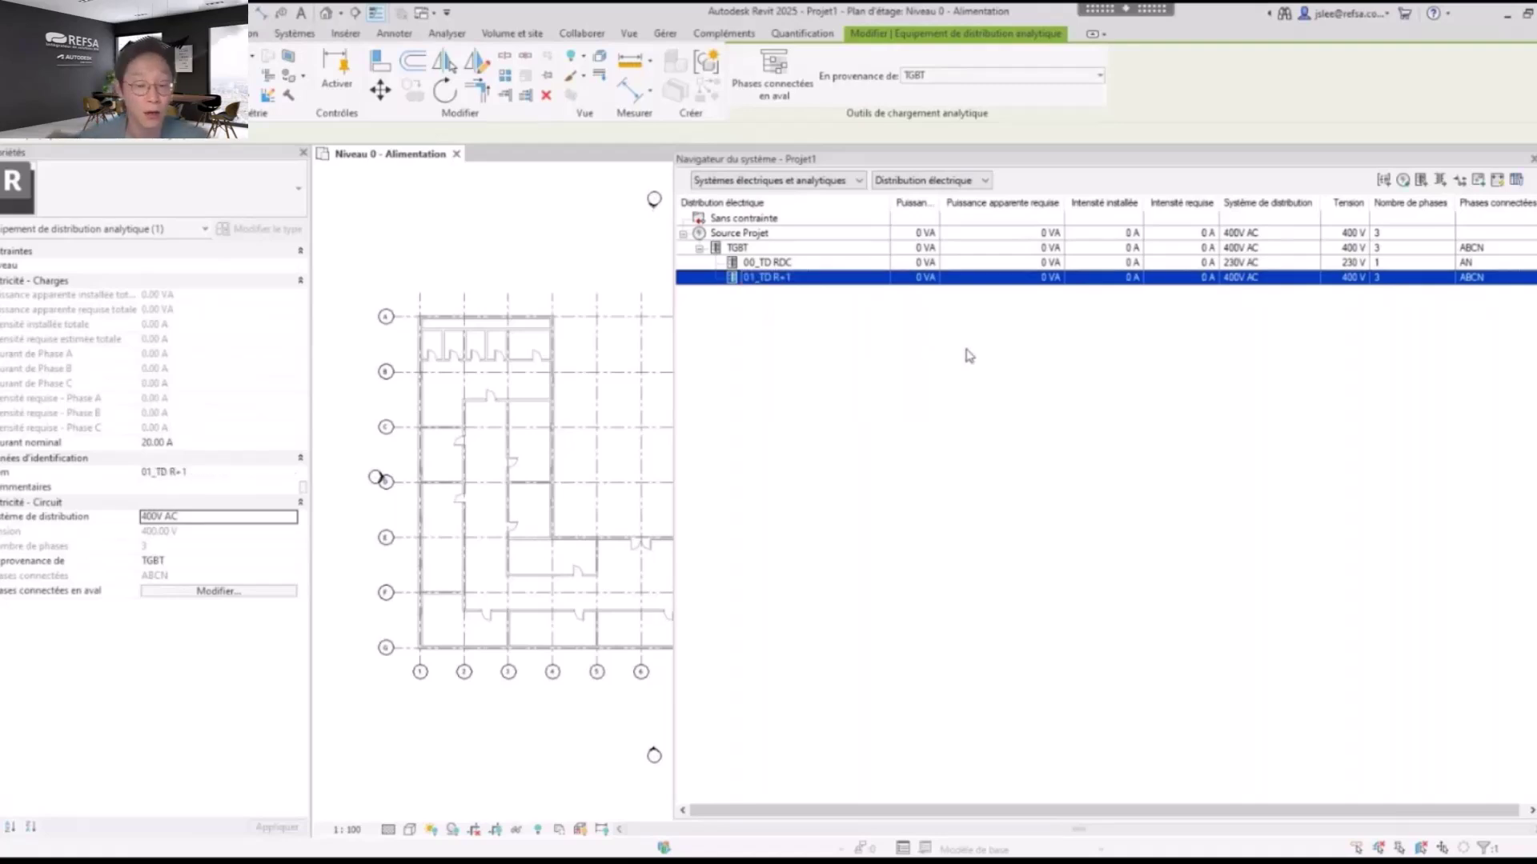
Add a third distribution equipment under TGBT and name it 02_TD R+2
click(788, 255)
click(1421, 180)
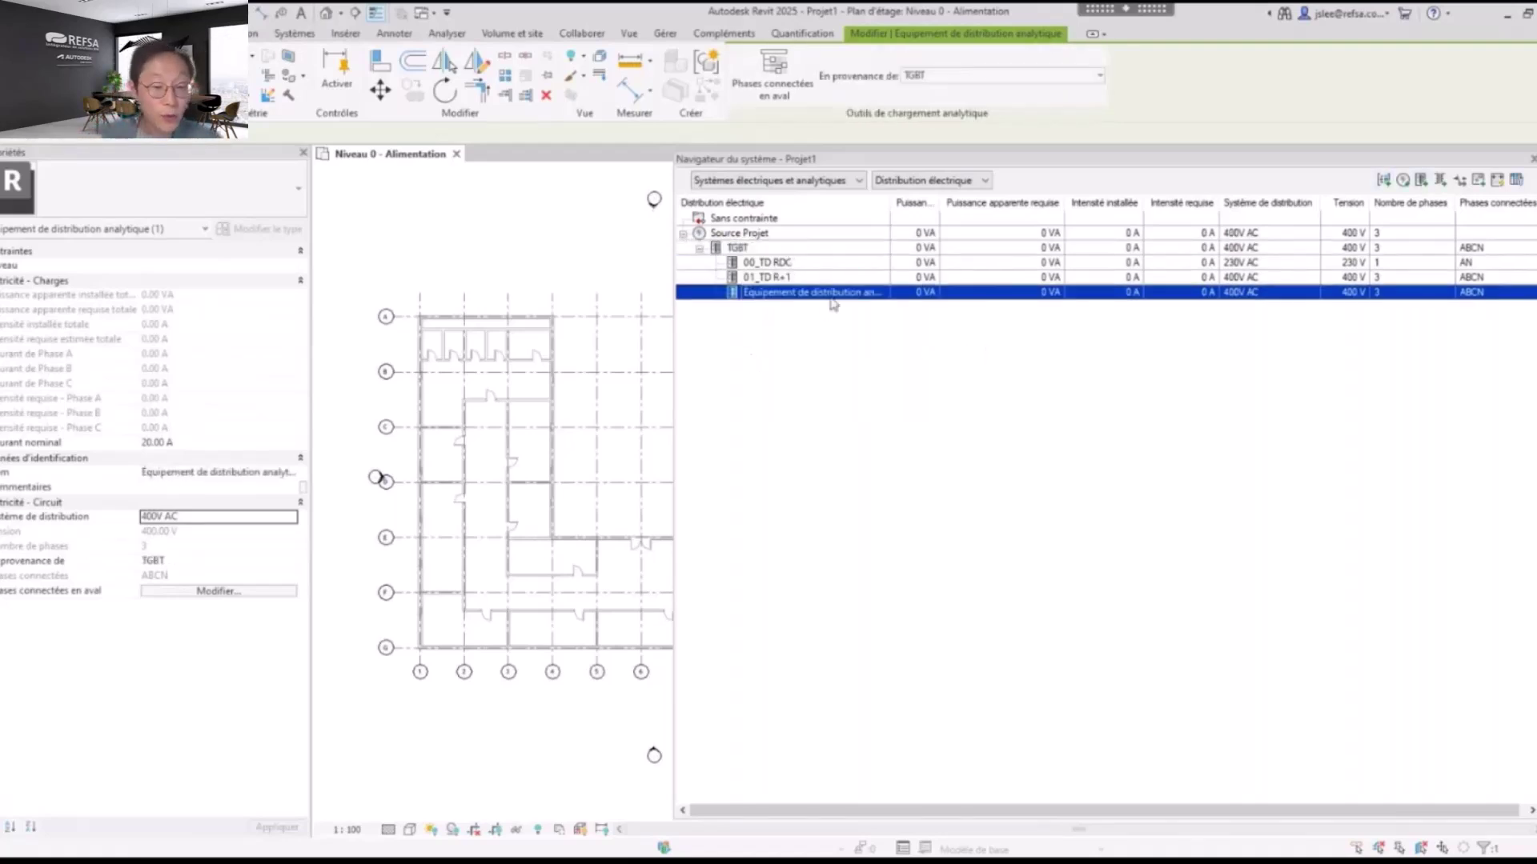
right_click(812, 293)
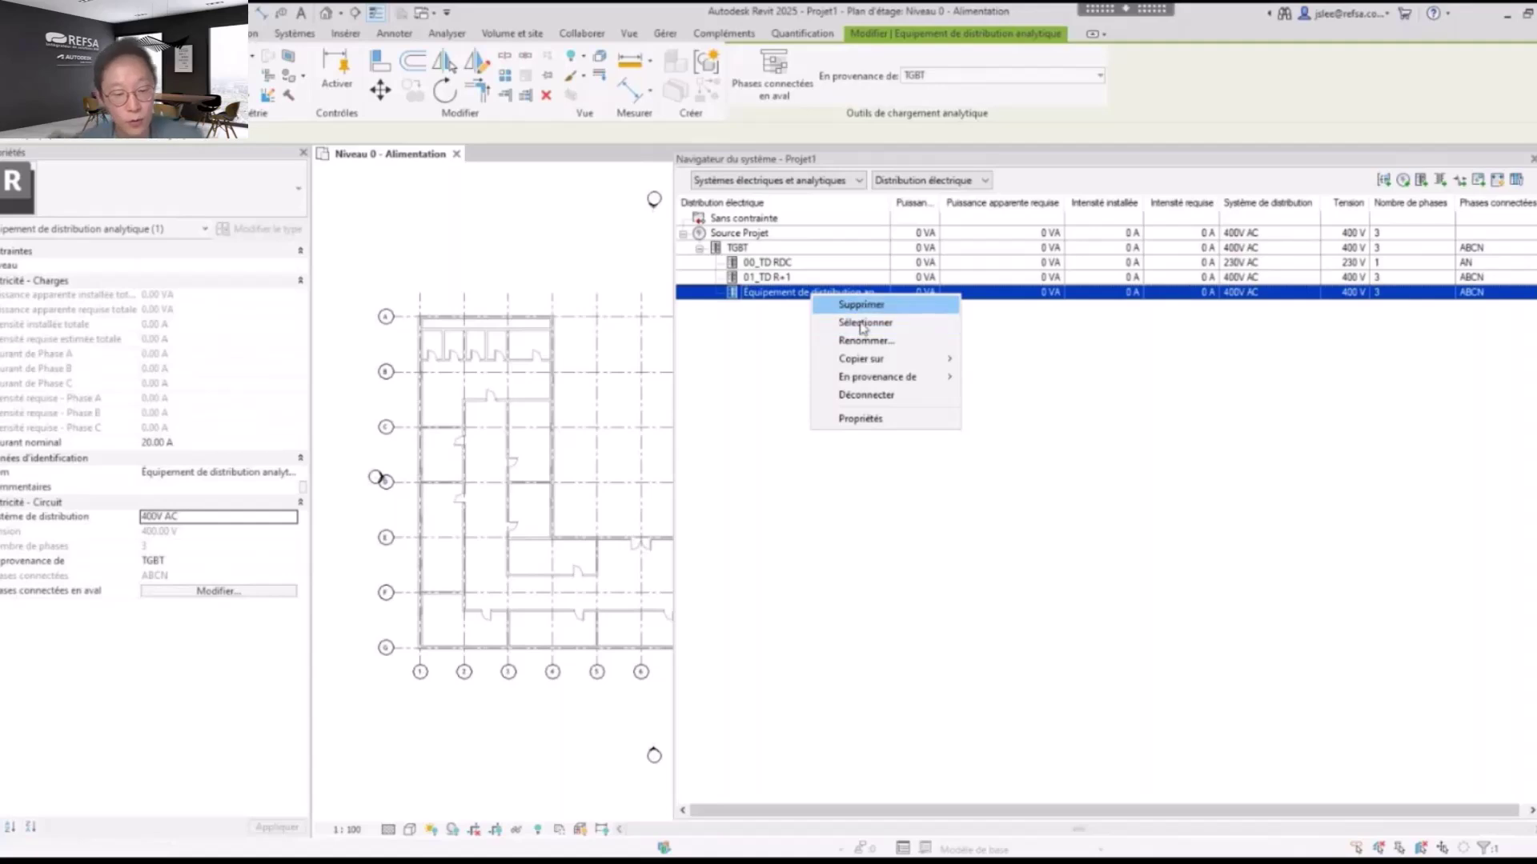
click(864, 340)
text(02_)
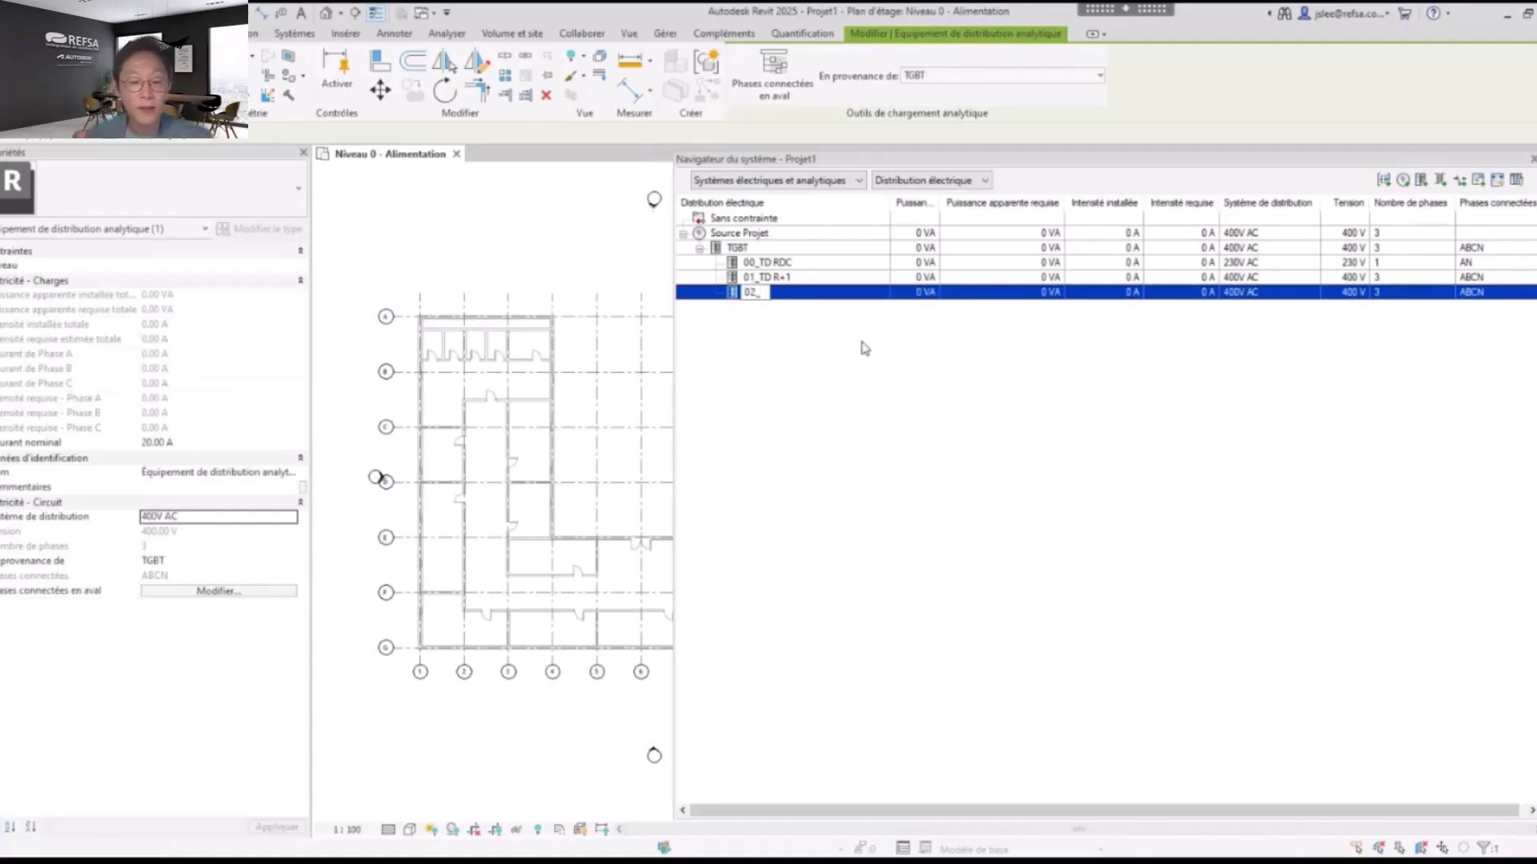
text(TD R+)
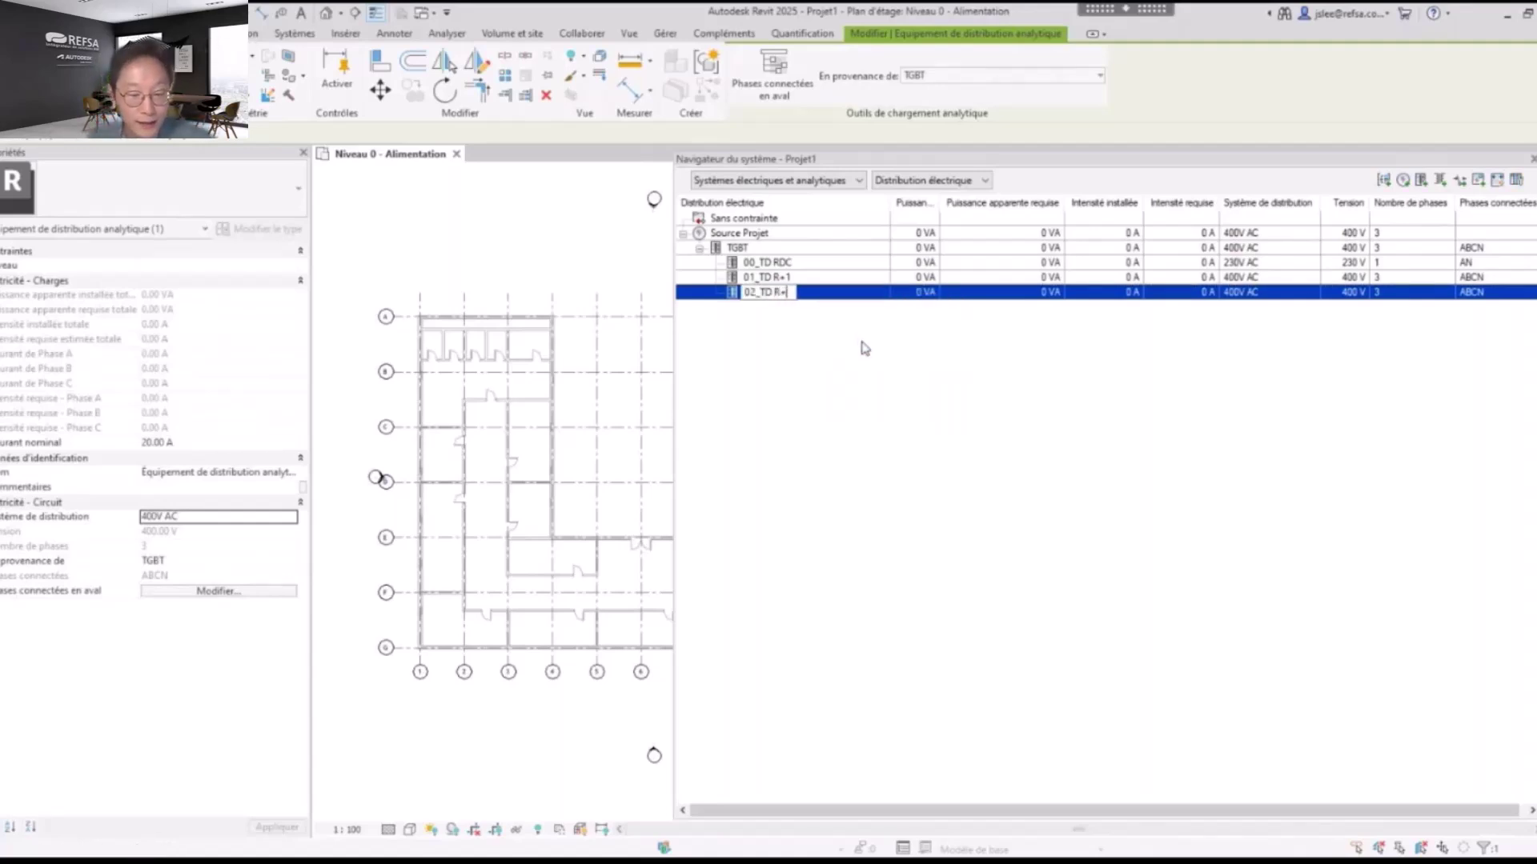
text(2)
key(Return)
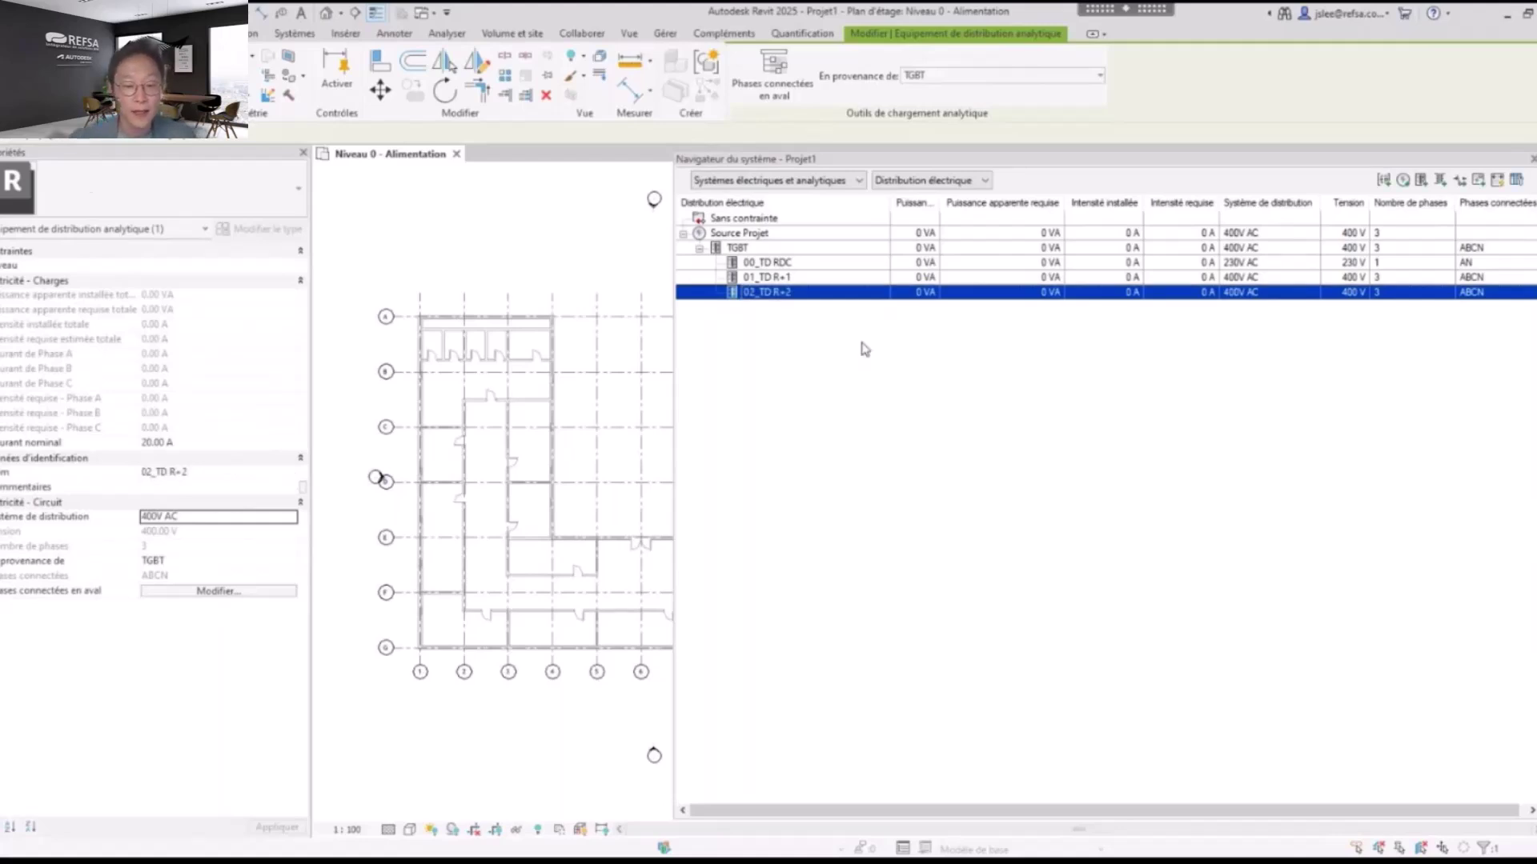
Set the distribution system of both 01_TD R+1 and 02_TD R+2 to 230V AC
click(864, 349)
click(778, 264)
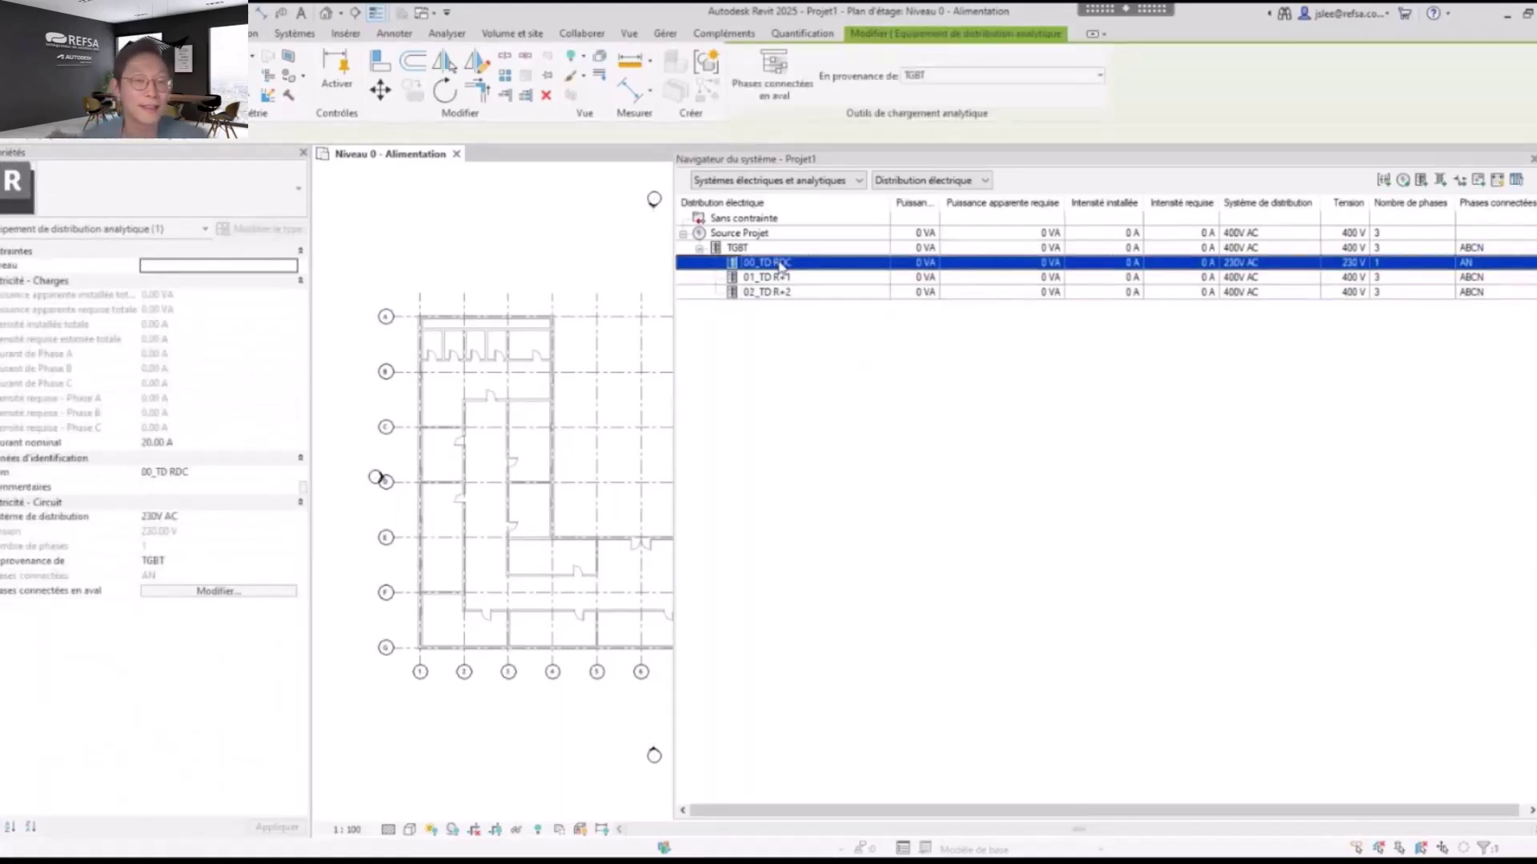
click(772, 277)
click(288, 516)
click(177, 532)
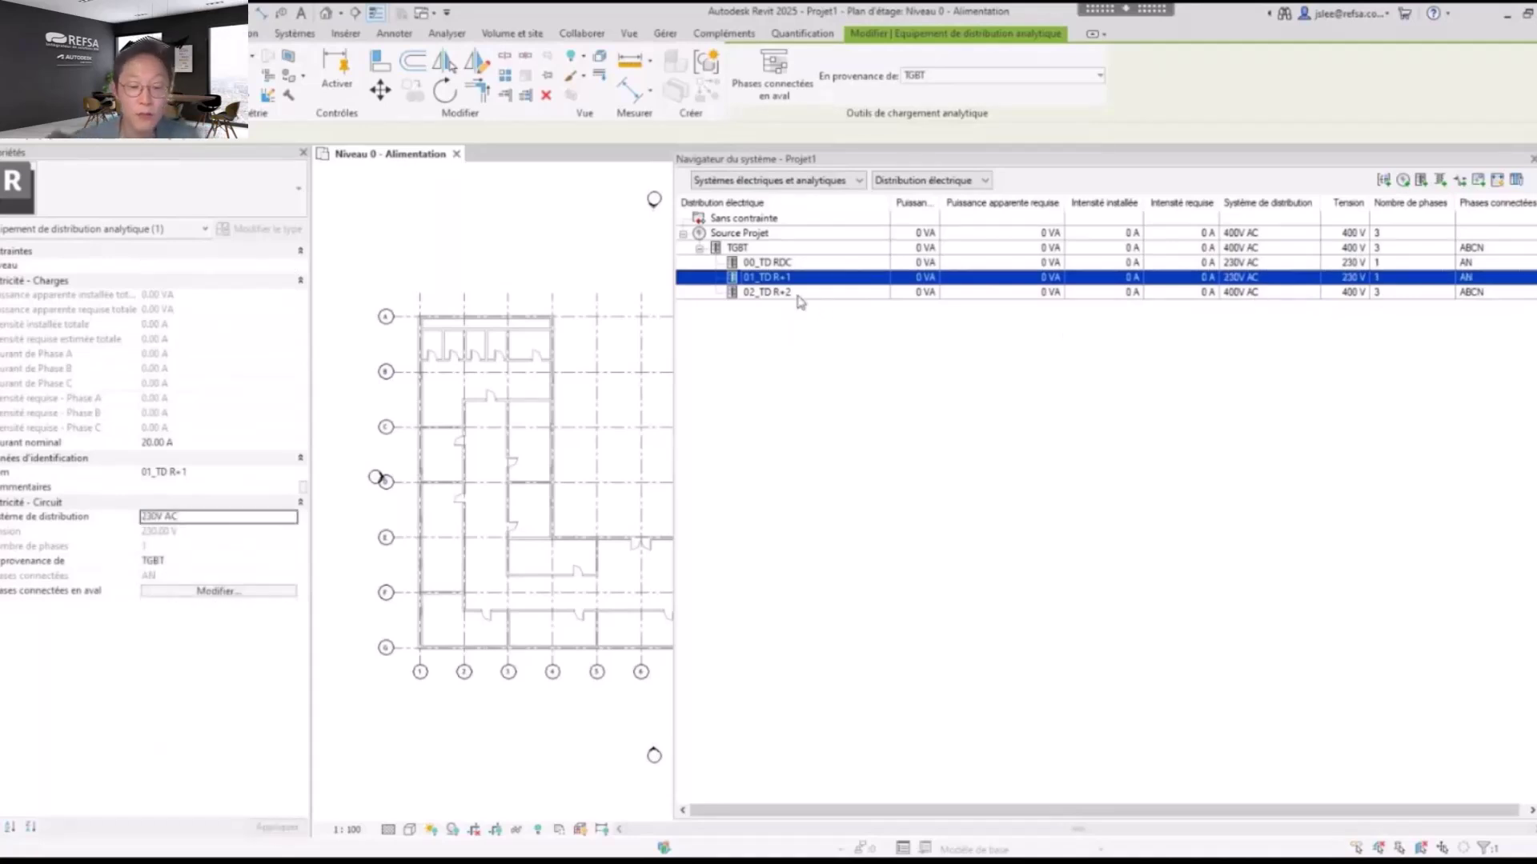
click(797, 293)
click(288, 517)
click(172, 532)
click(773, 295)
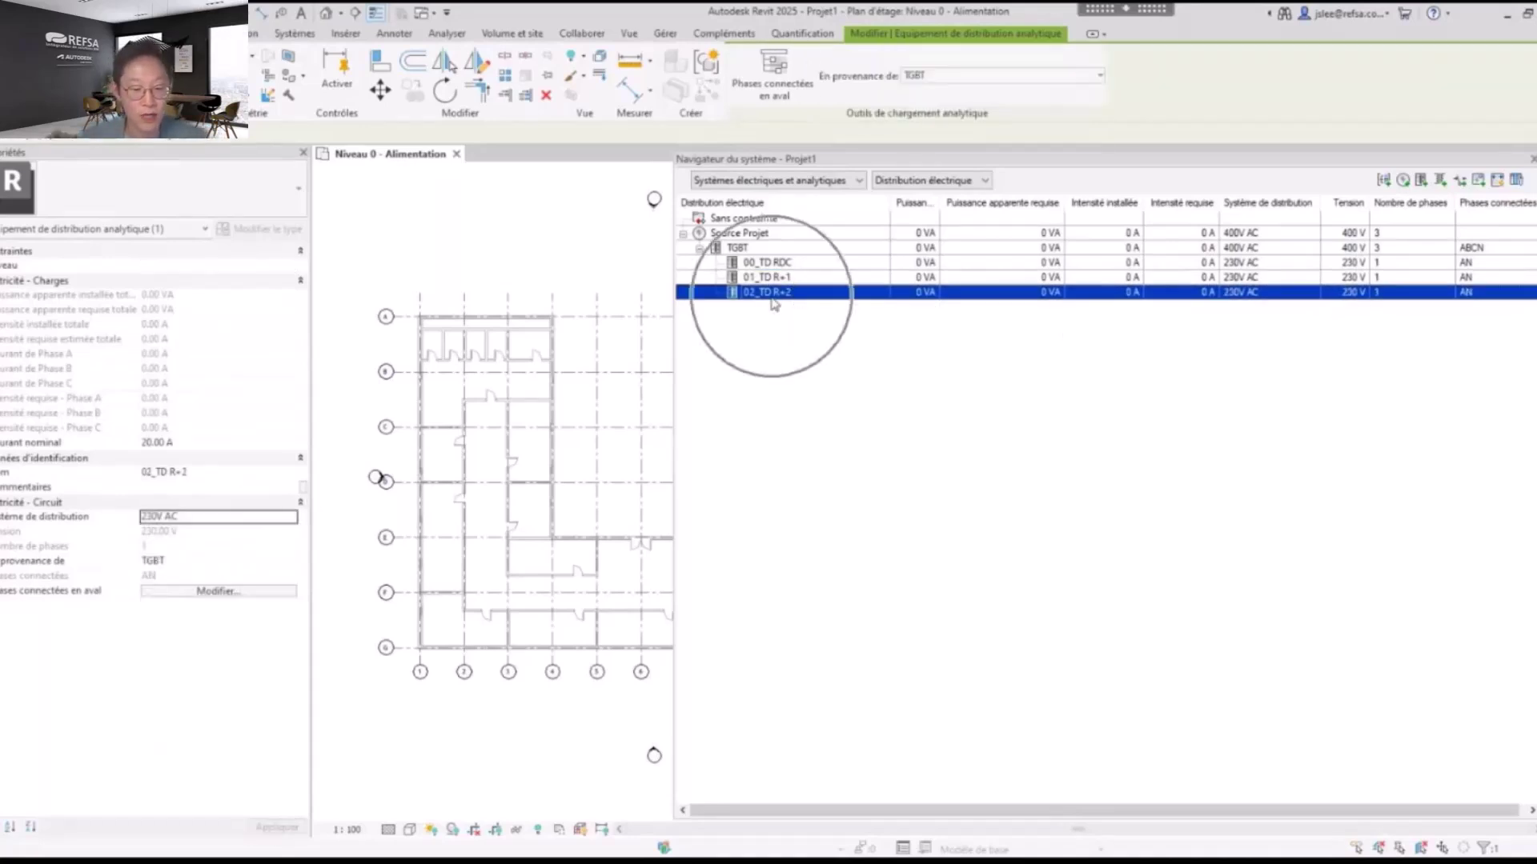
Add a specific equipment load under 00_TD RDC and rename it 00_Circulation
click(768, 263)
right_click(785, 267)
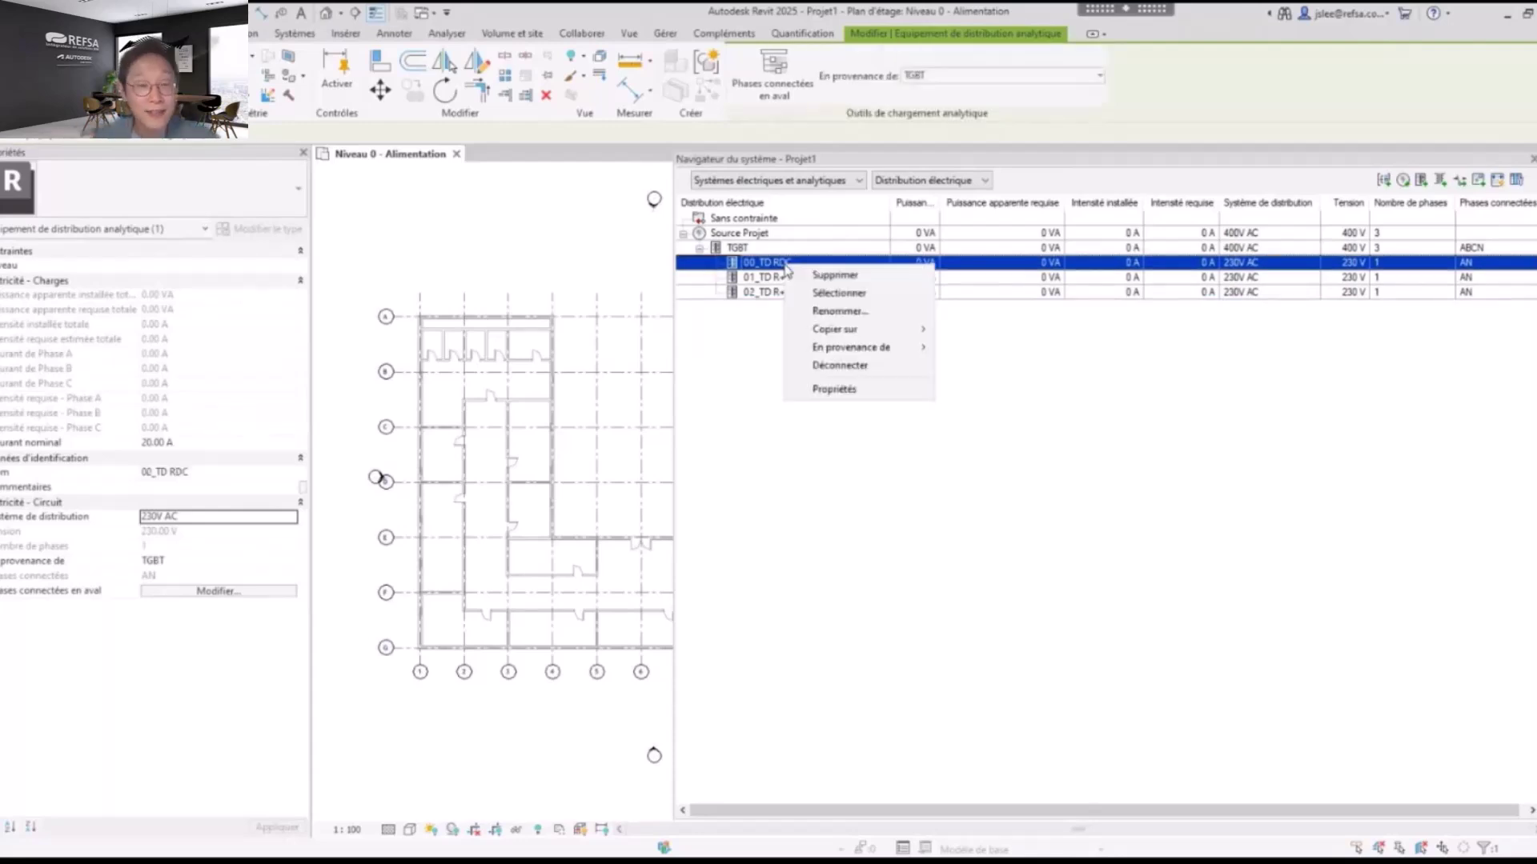
click(1475, 184)
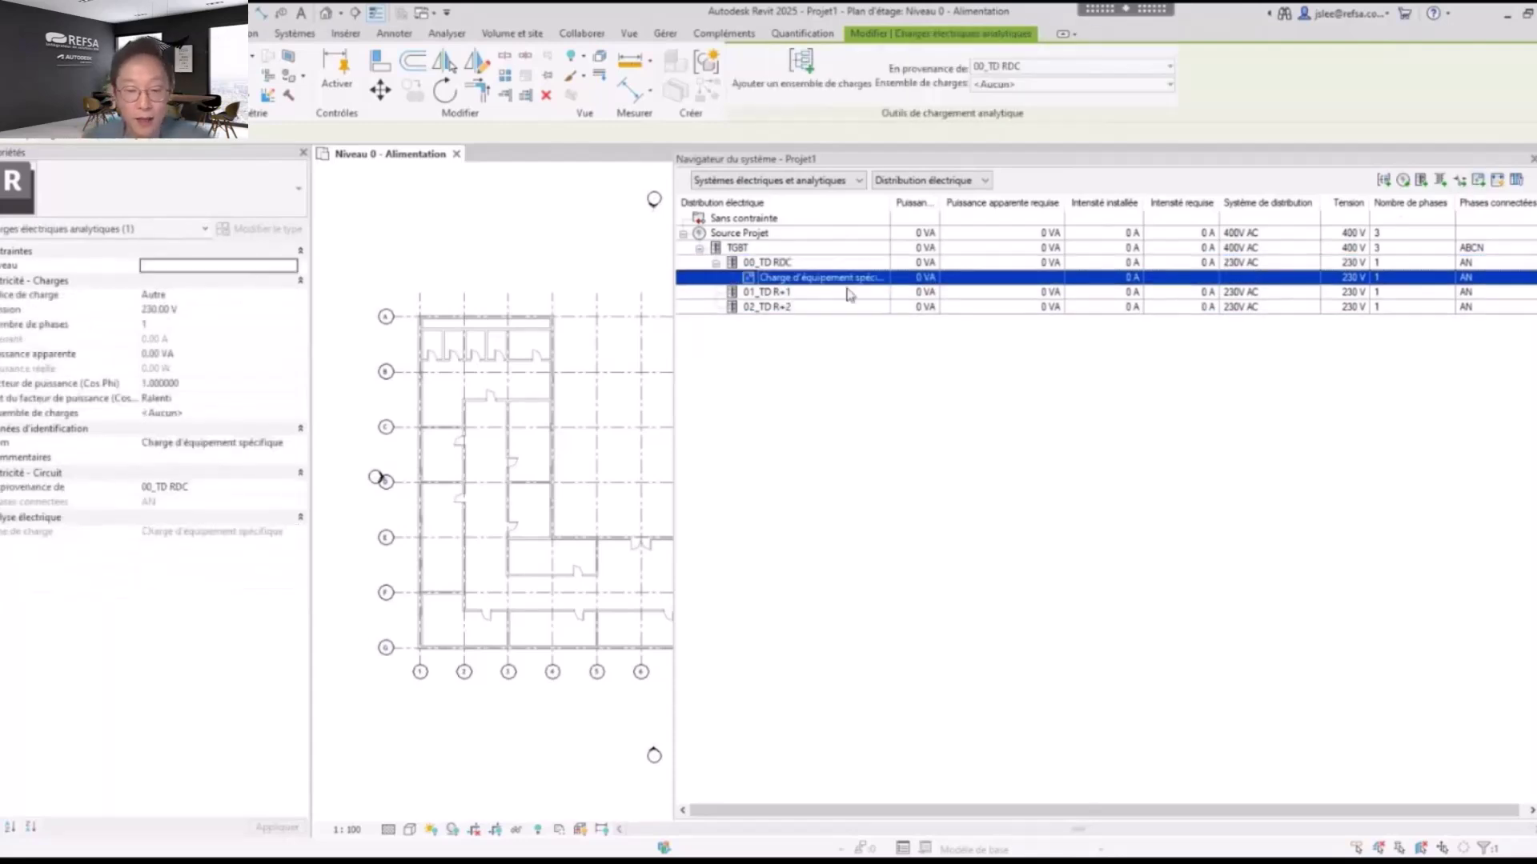
right_click(851, 283)
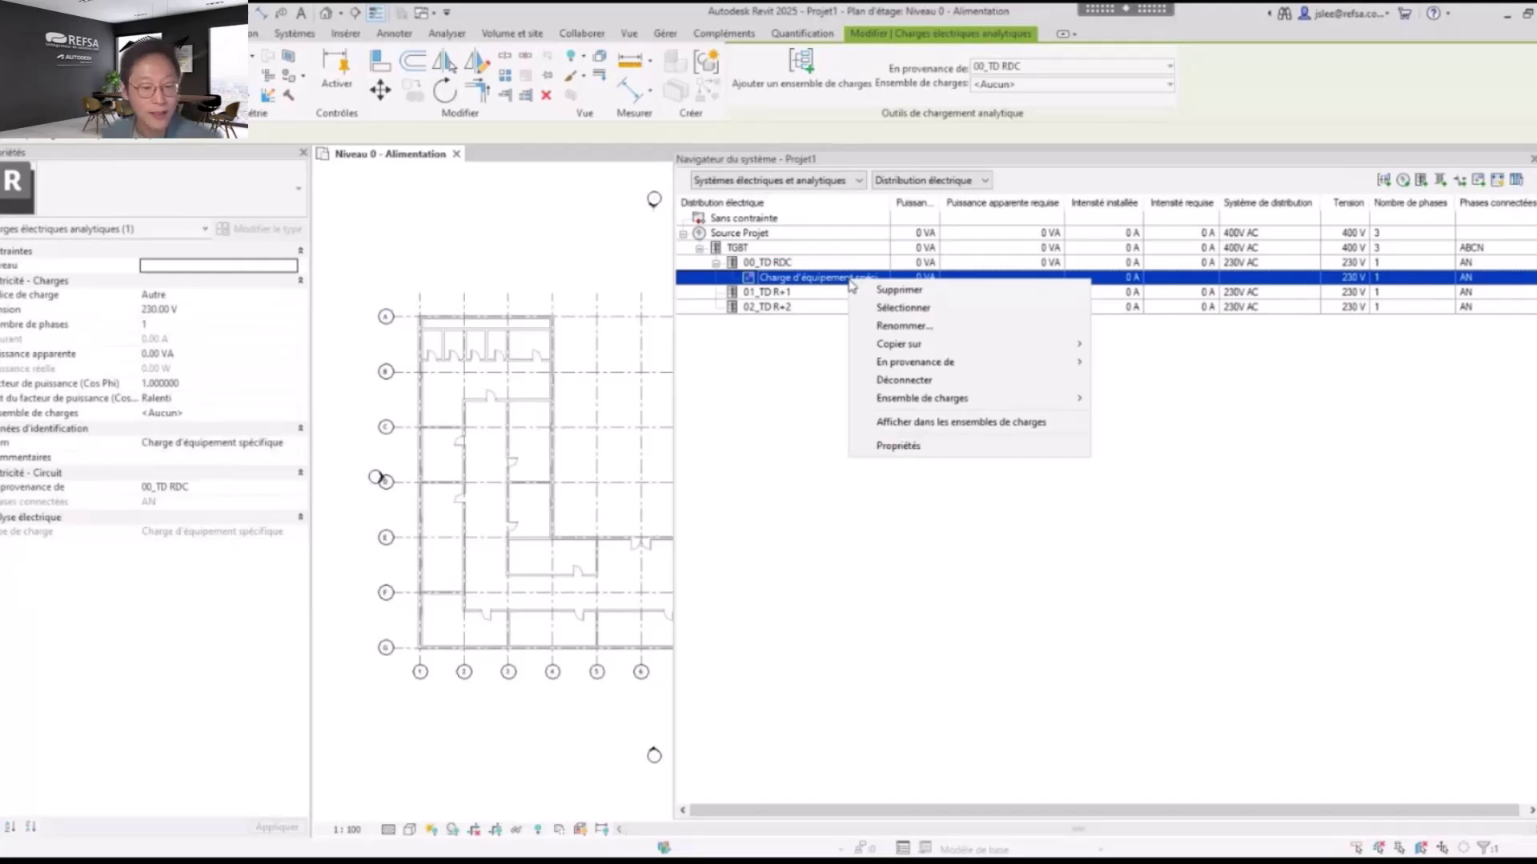
click(904, 325)
text(00_Ci)
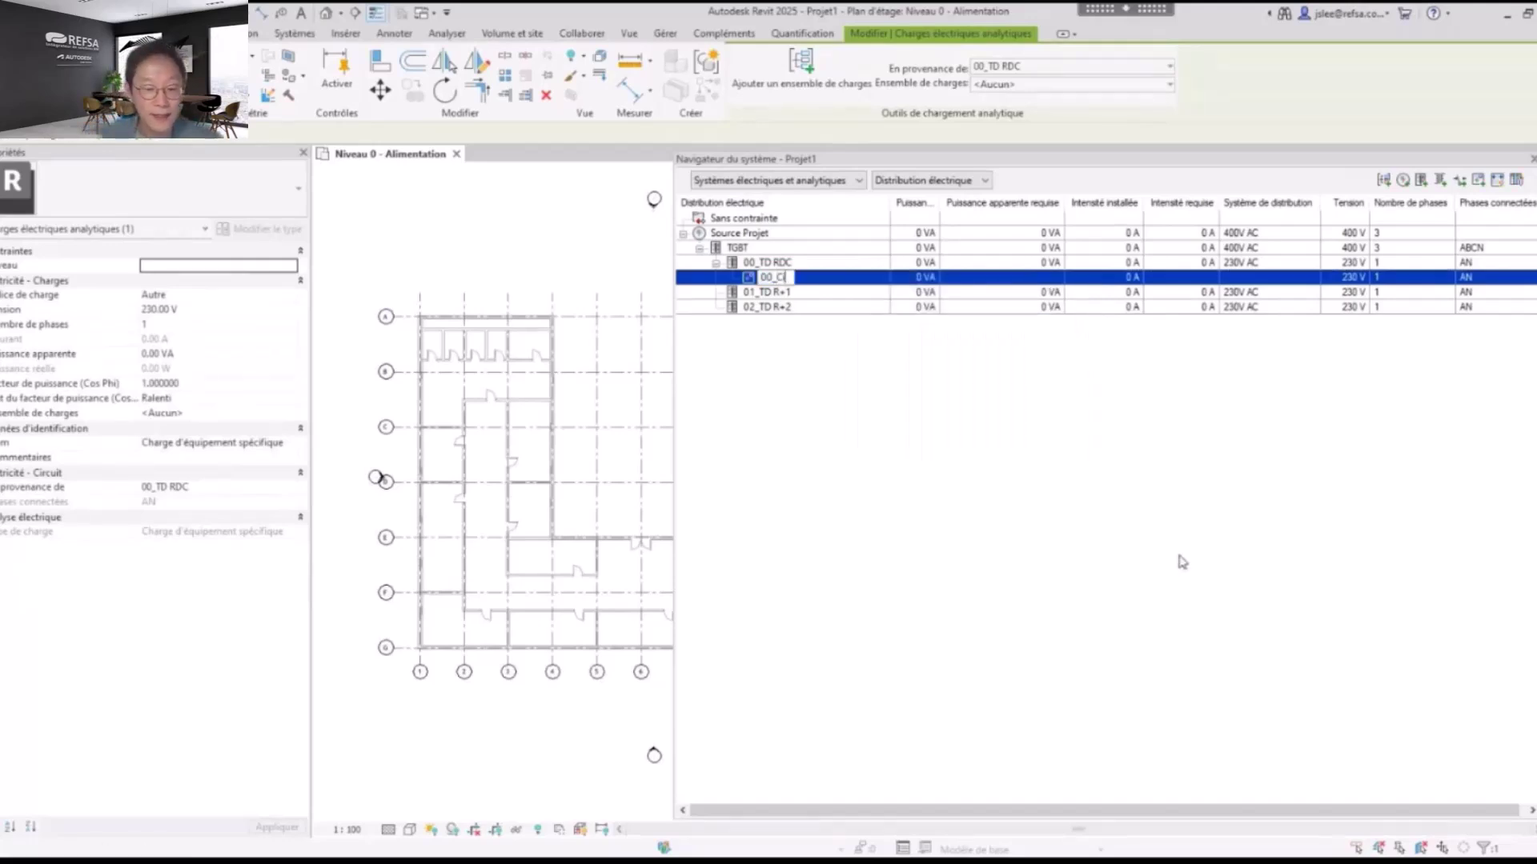
text(rculation)
key(Return)
key(Escape)
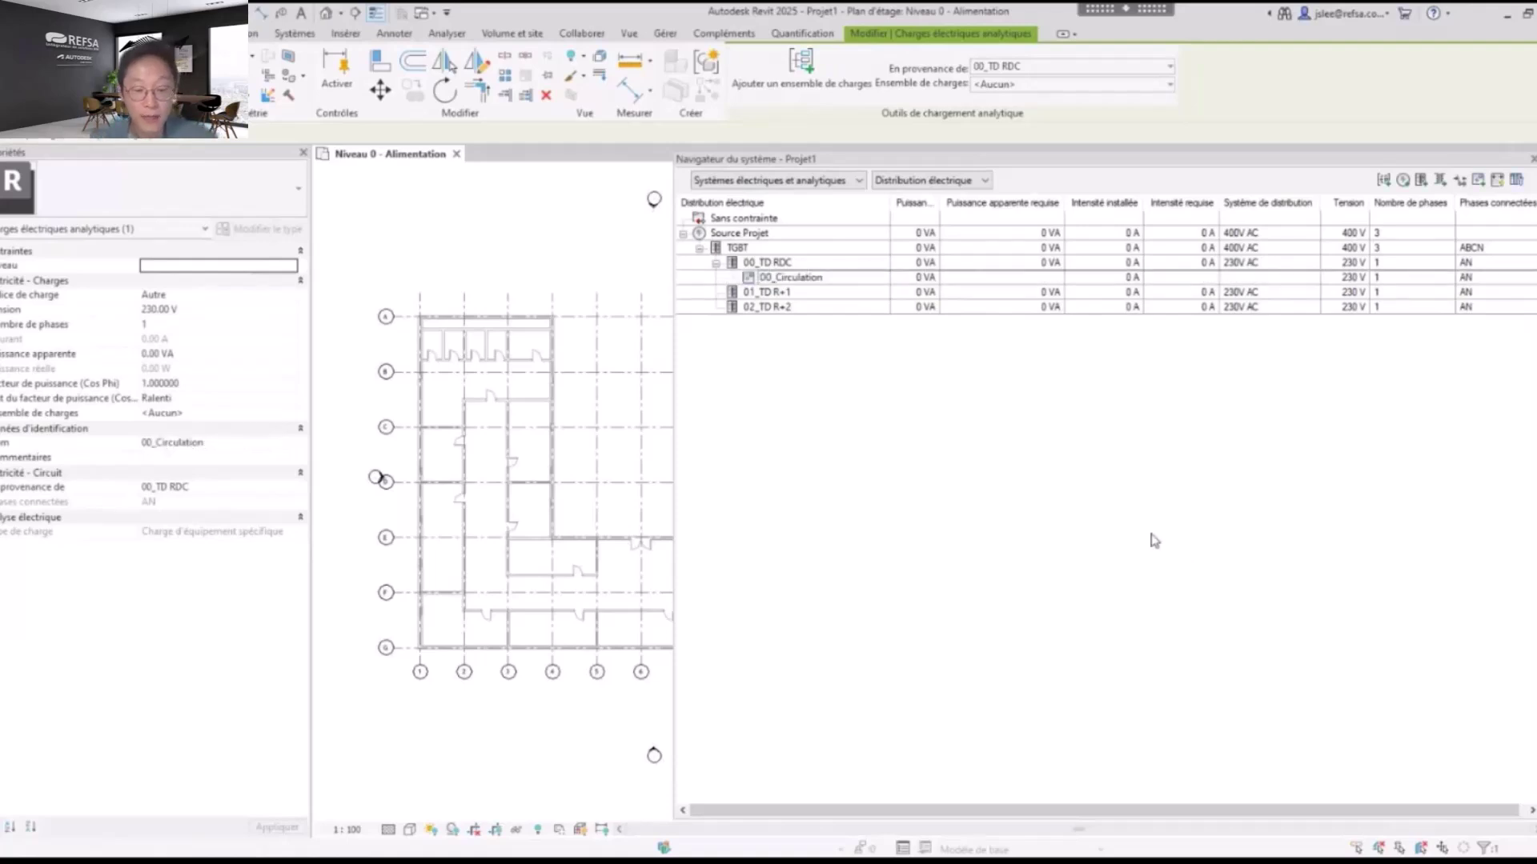
Add a specific equipment load under 01_TD R+1 and rename it 01_Circulation
click(799, 292)
right_click(800, 292)
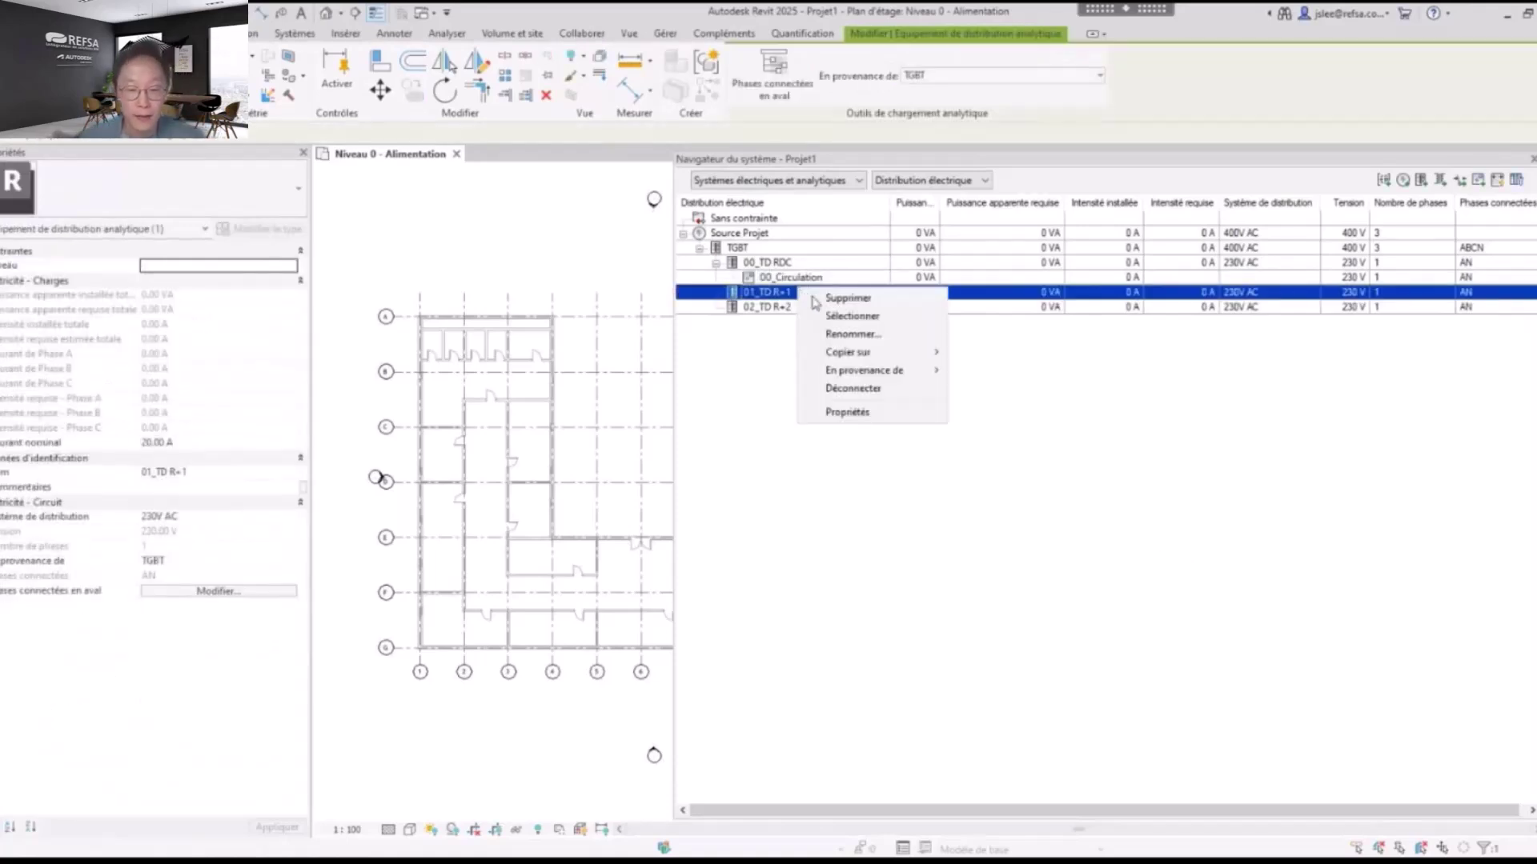
click(1478, 181)
right_click(844, 307)
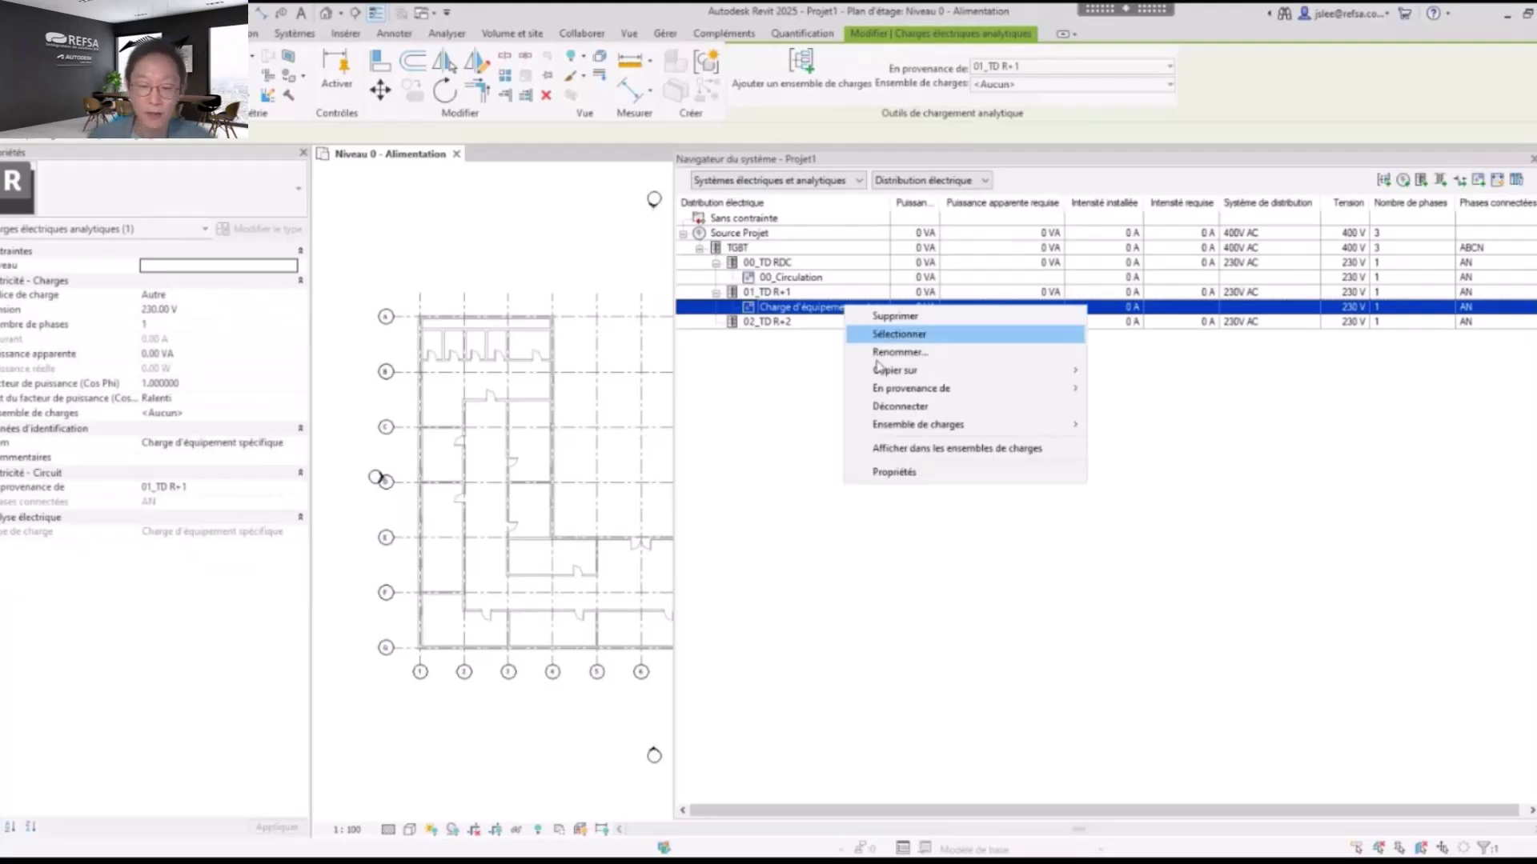
click(884, 353)
text(01_Circulation)
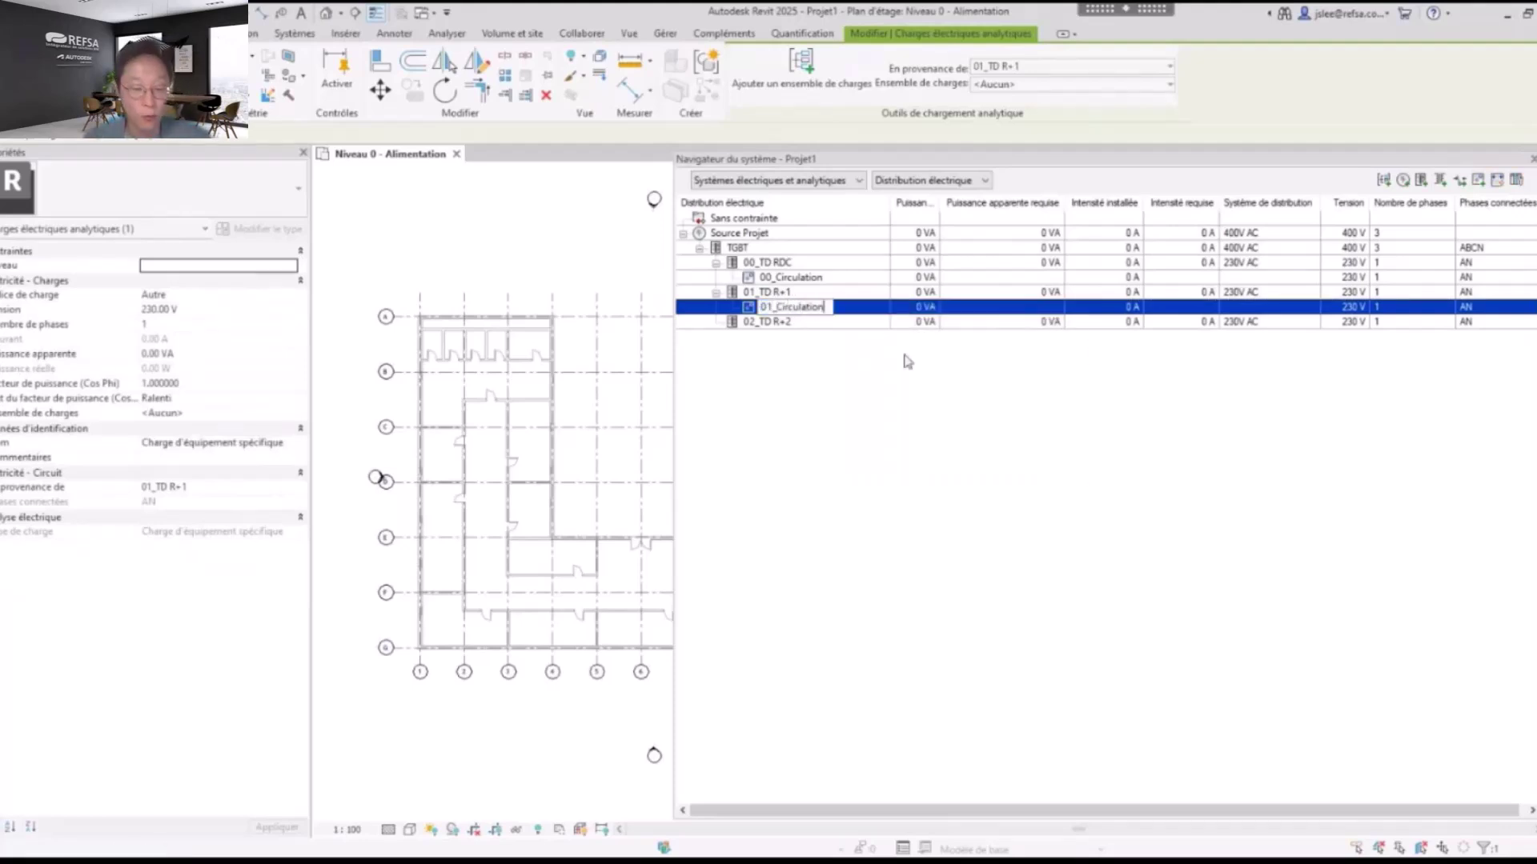
key(Return)
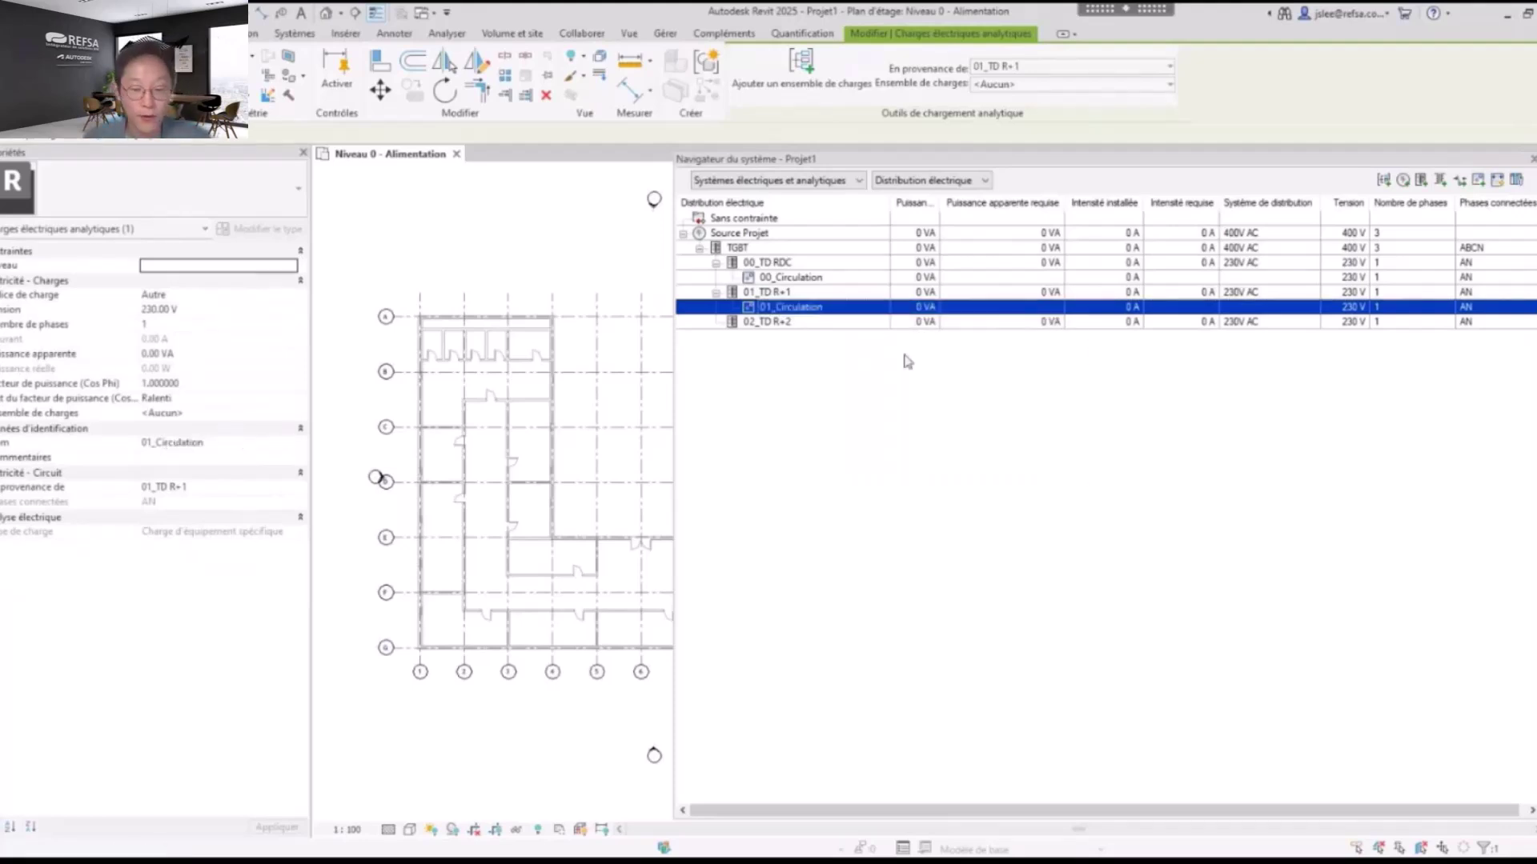
Add a specific equipment load under 02_TD R+2 and rename it 02_Circulation
click(831, 332)
click(827, 324)
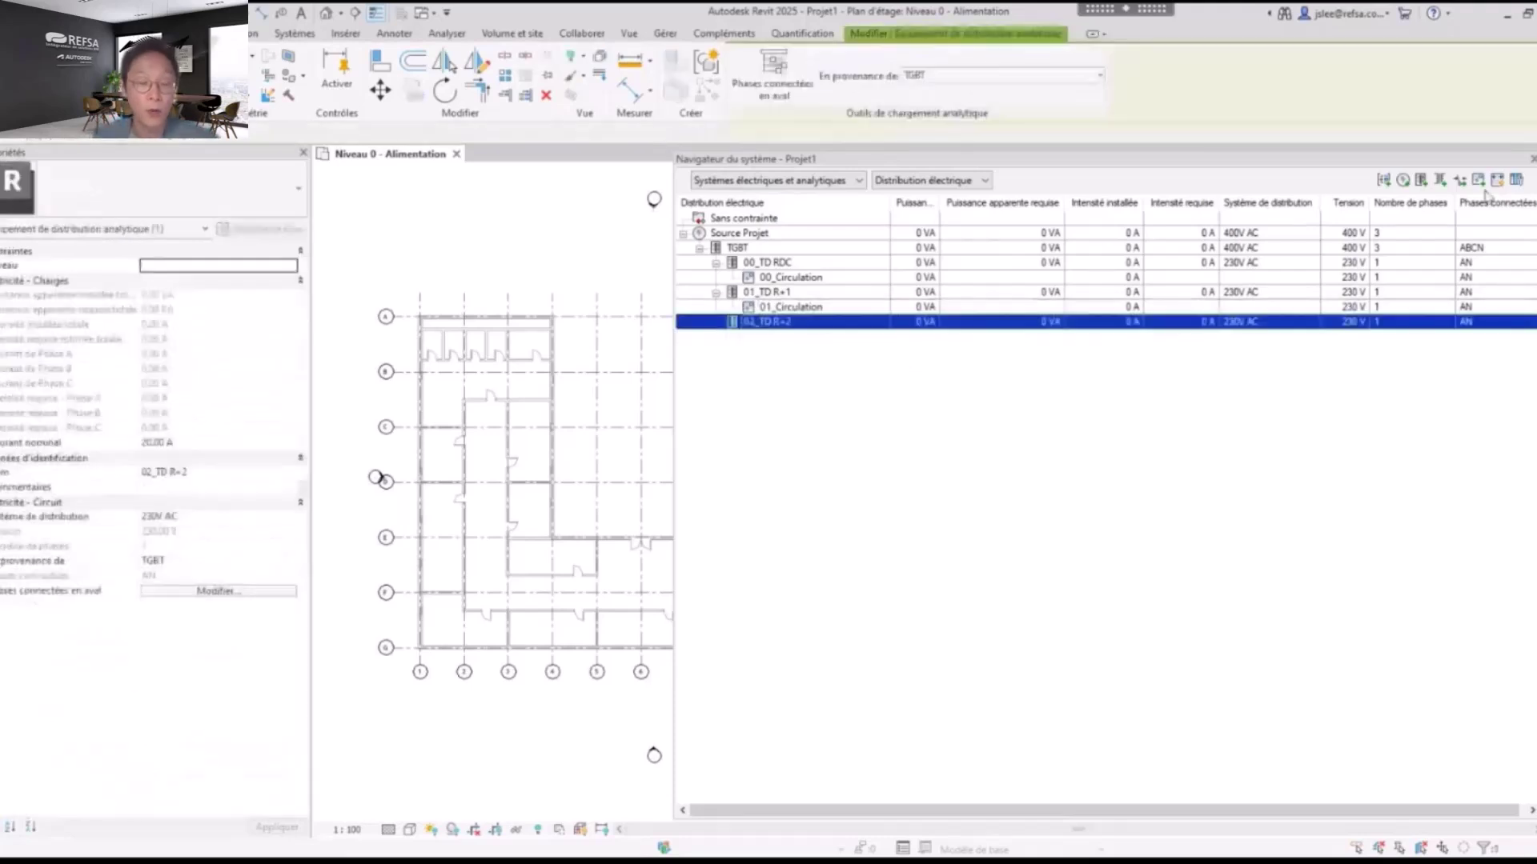
click(1479, 182)
right_click(796, 340)
click(850, 382)
text(02_Circulat)
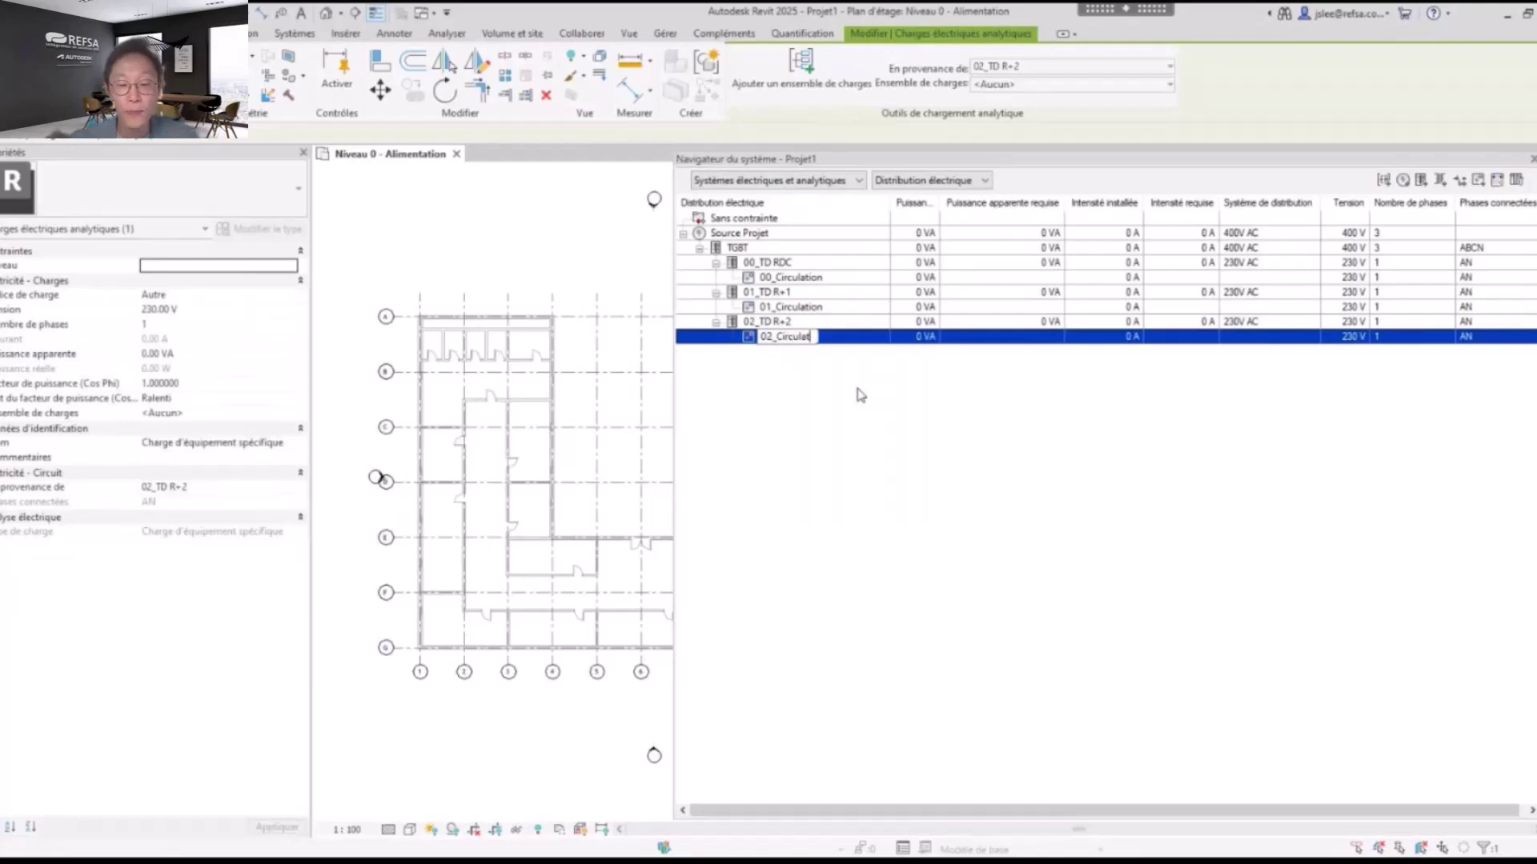
text(ion)
key(Return)
Set the apparent power of the 00_Circulation load to 1950 VA and select its parent panel 00_TD RDC
click(791, 276)
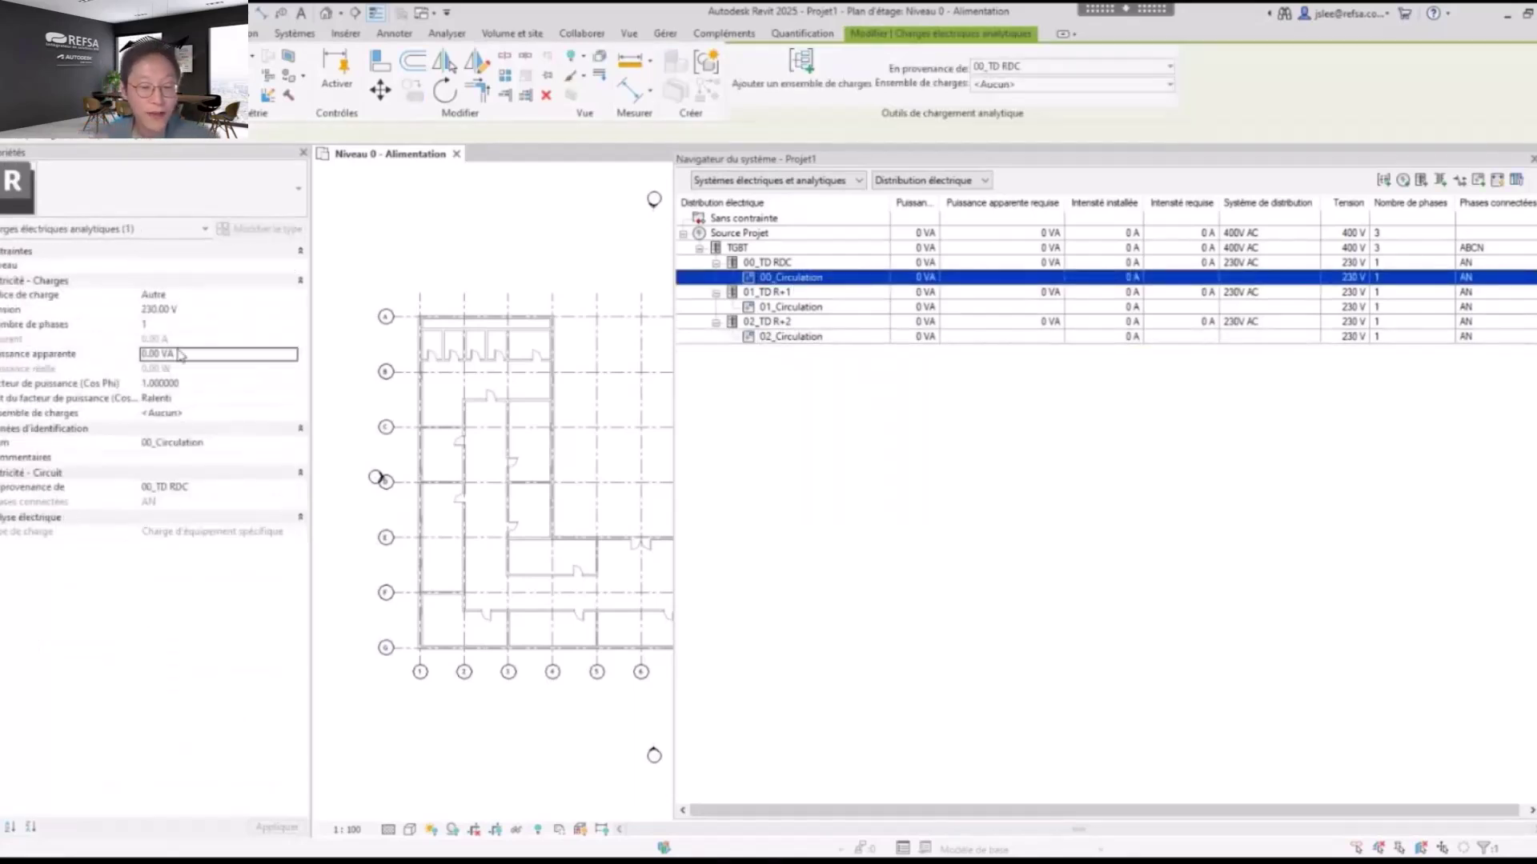
click(195, 355)
text(1950)
click(823, 441)
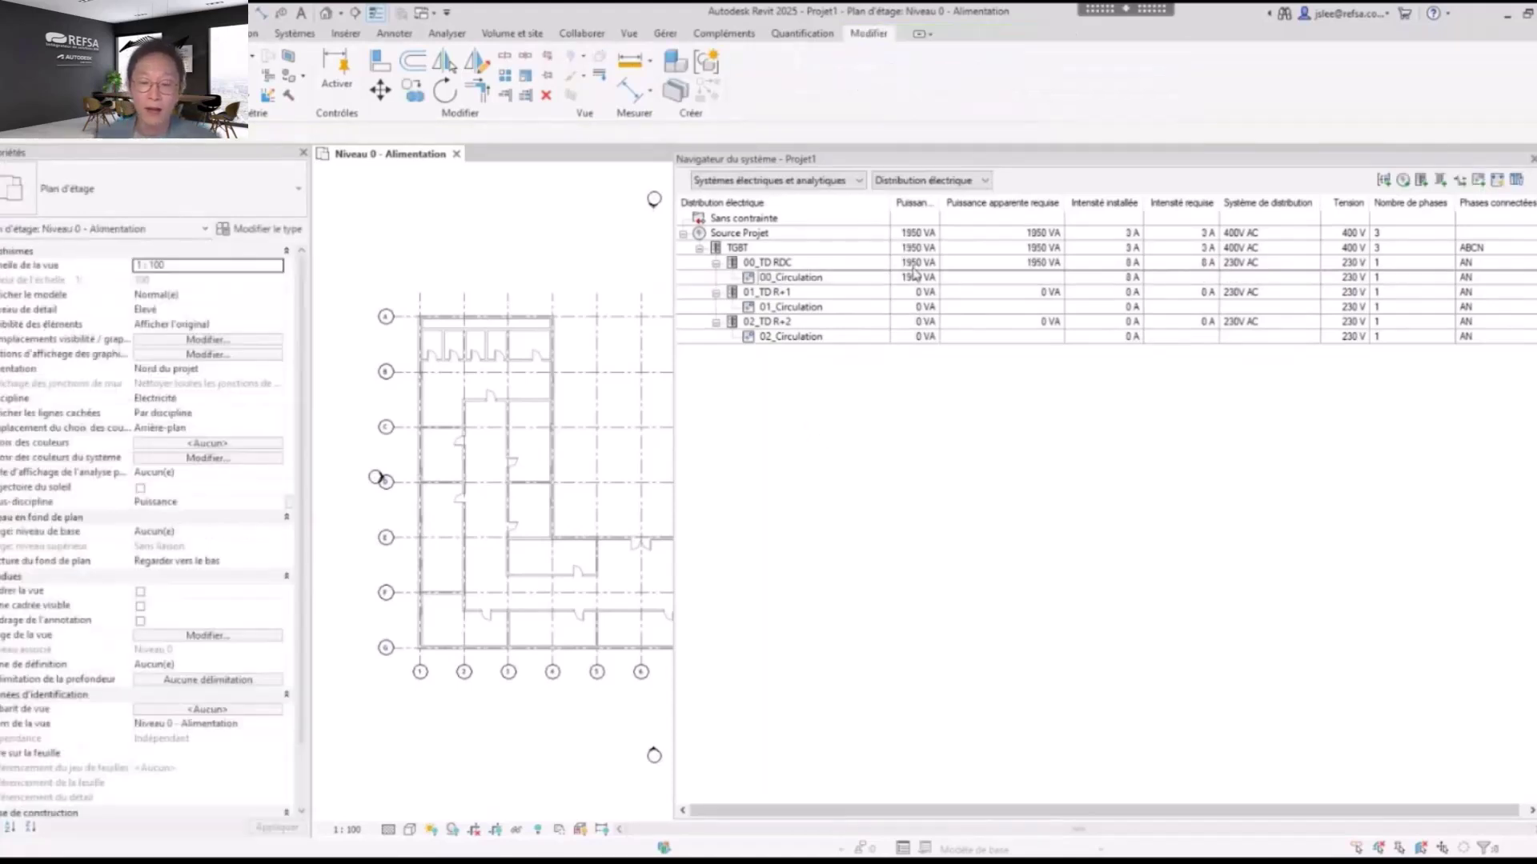
click(1070, 267)
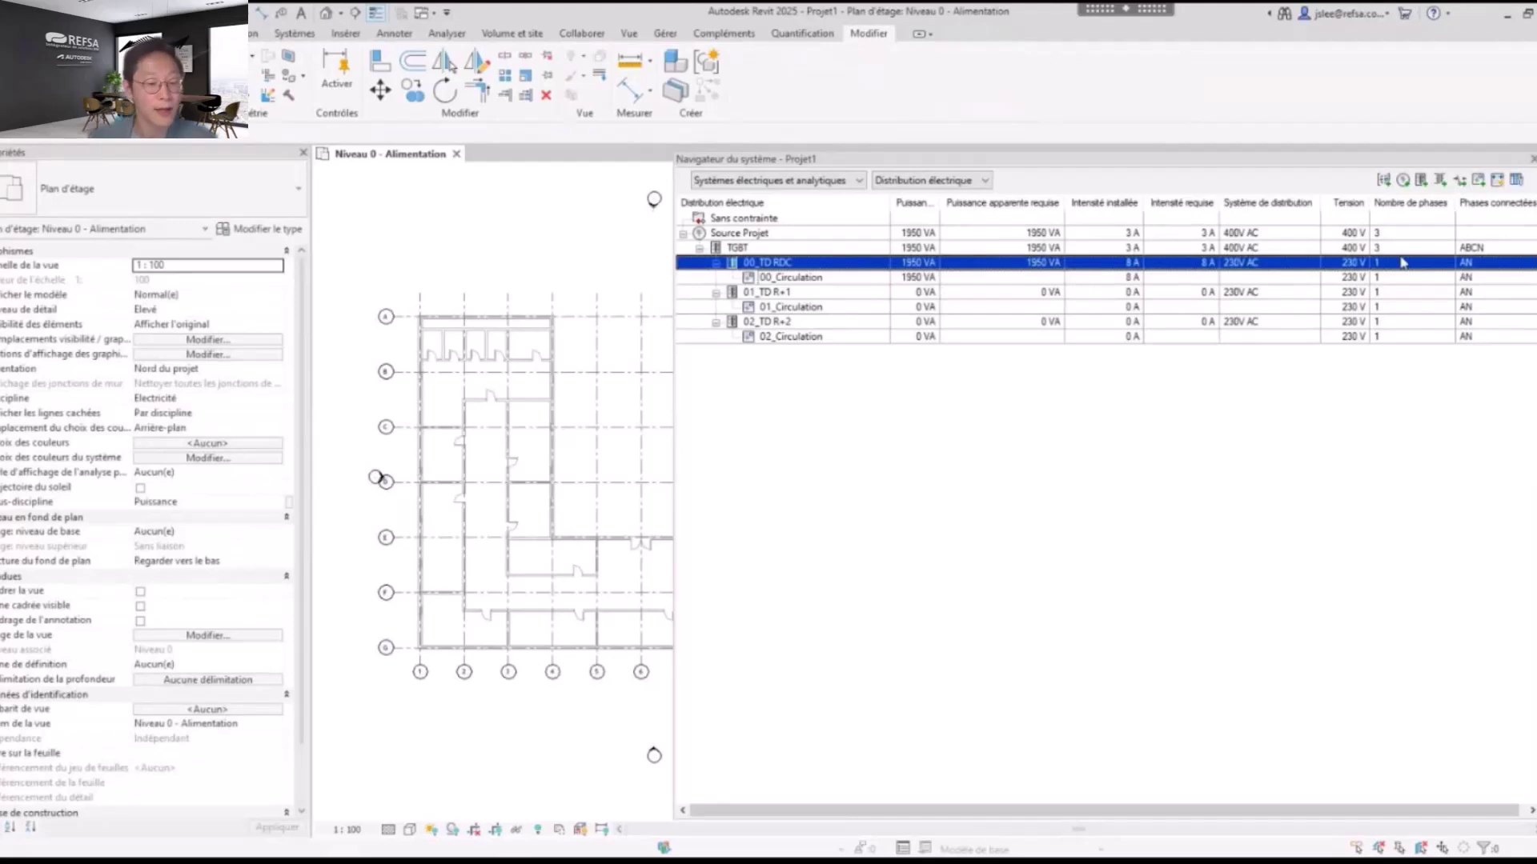
Set the apparent power of the 01_Circulation load to 2150 VA
click(796, 307)
click(192, 353)
text(2150.00 VA)
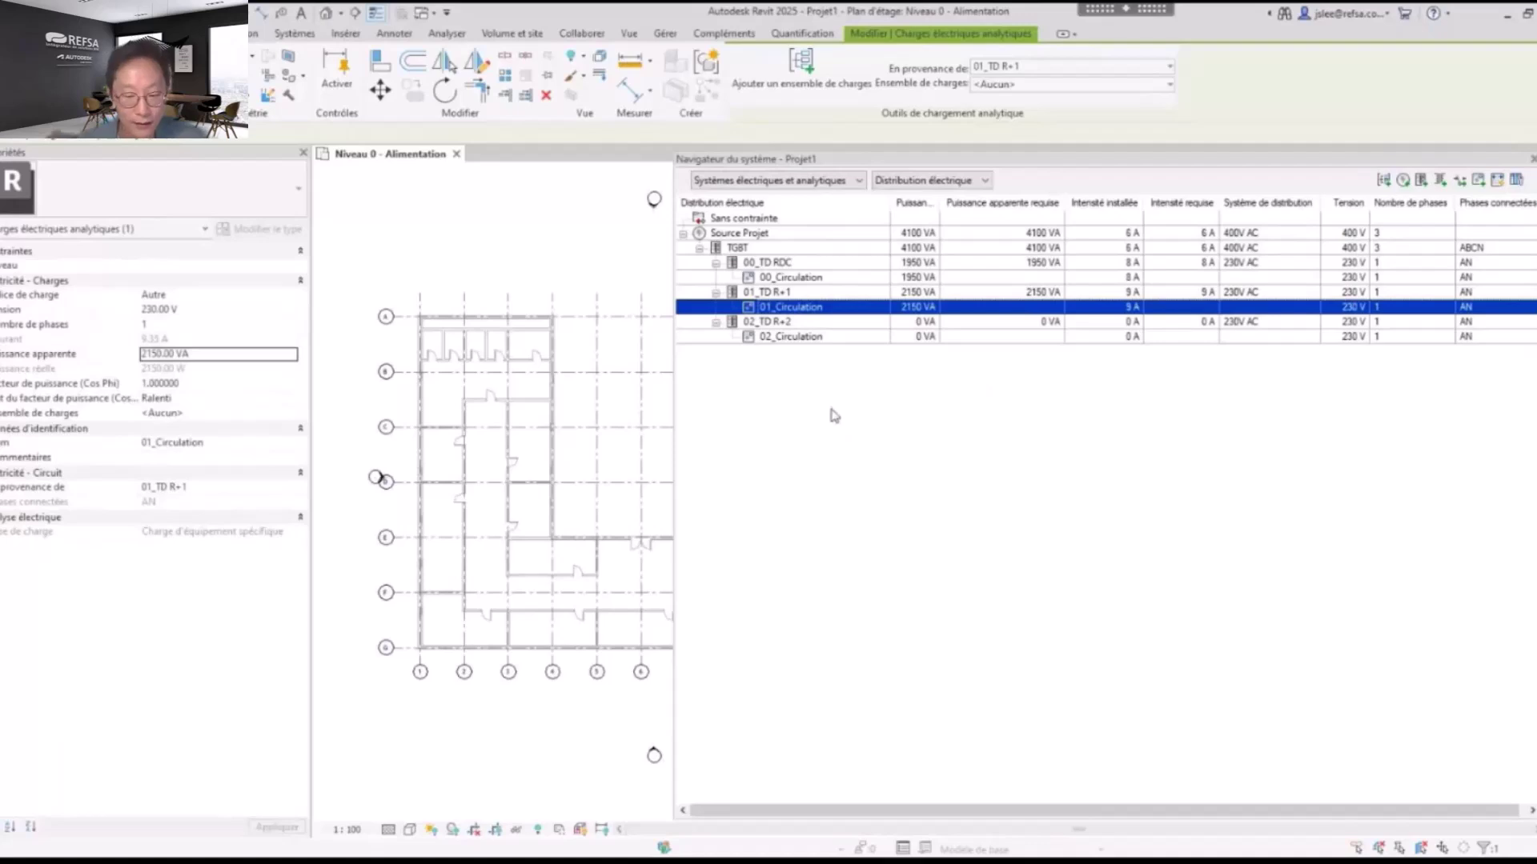
Set the apparent power of the 02_Circulation load to 1750 VA
click(822, 338)
click(201, 356)
text(1)
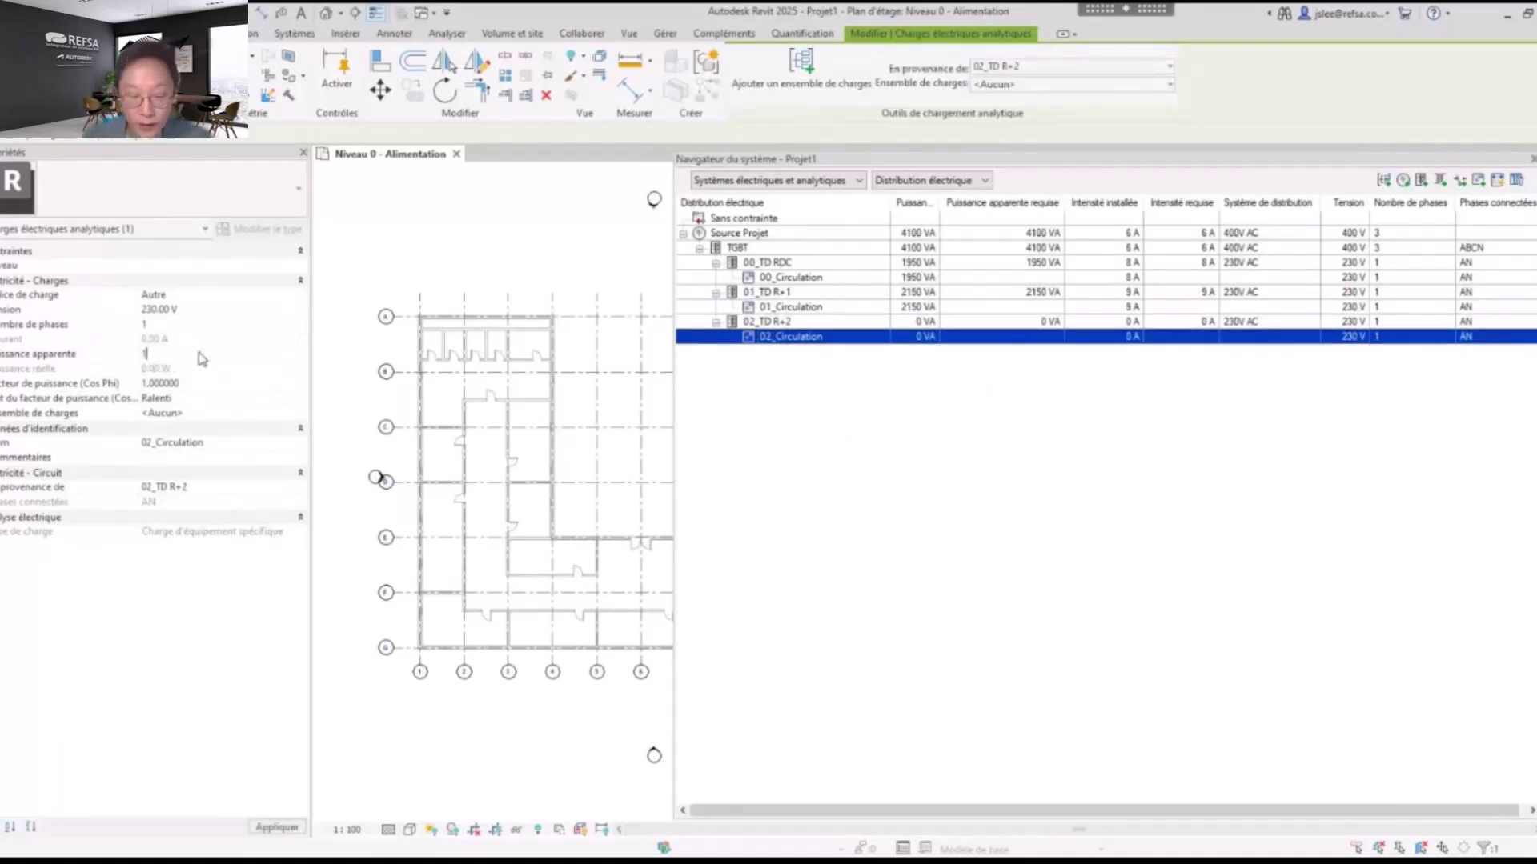
text(750)
click(1200, 400)
click(1351, 321)
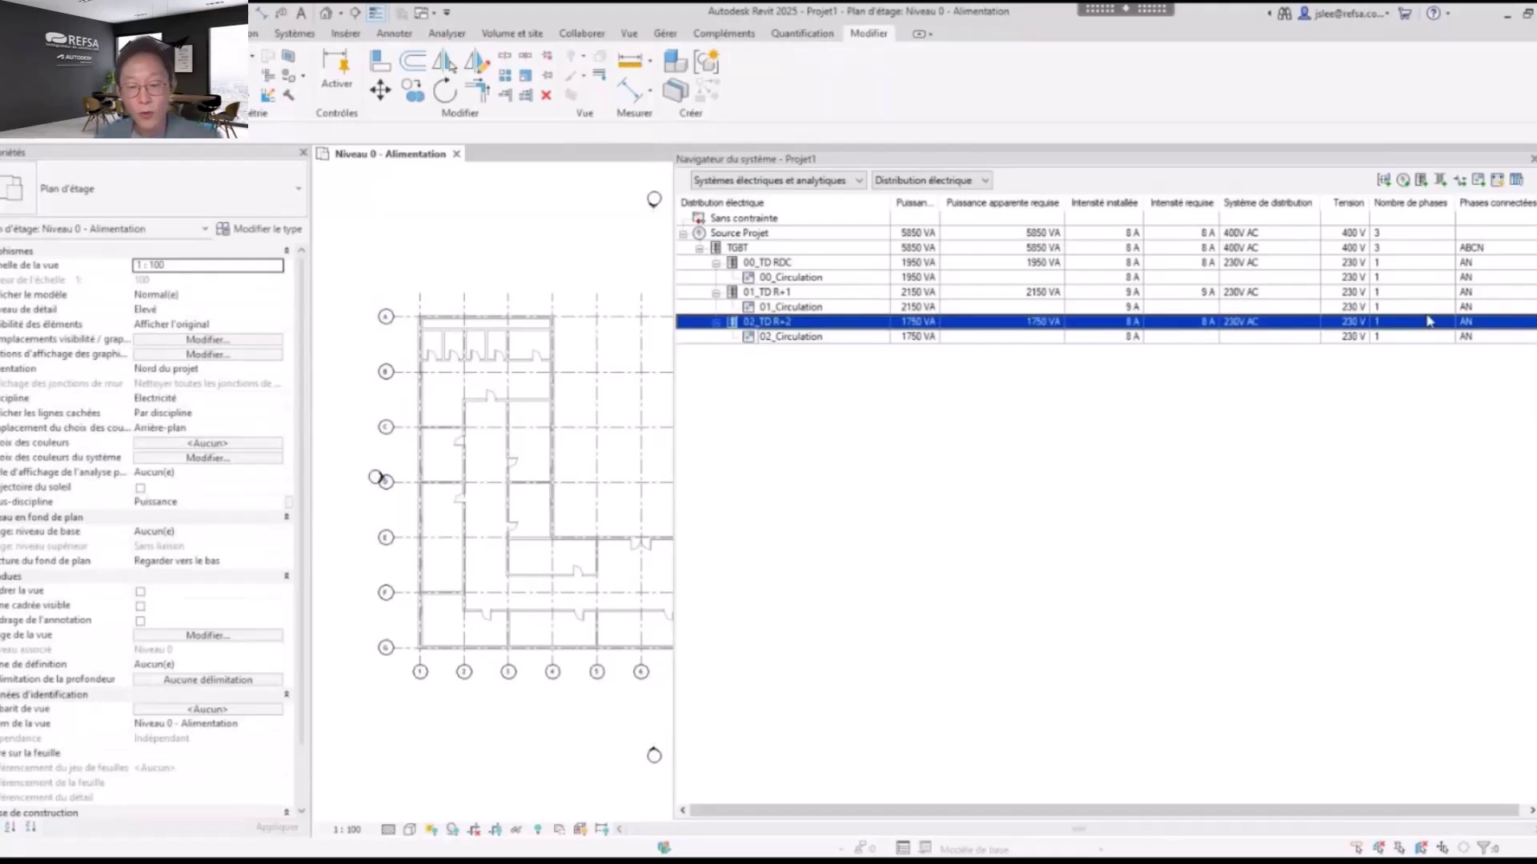
click(1349, 307)
Change TGBT's downstream connected phases to BN for 01_TD R+1 and CN for 02_TD R+2
click(773, 249)
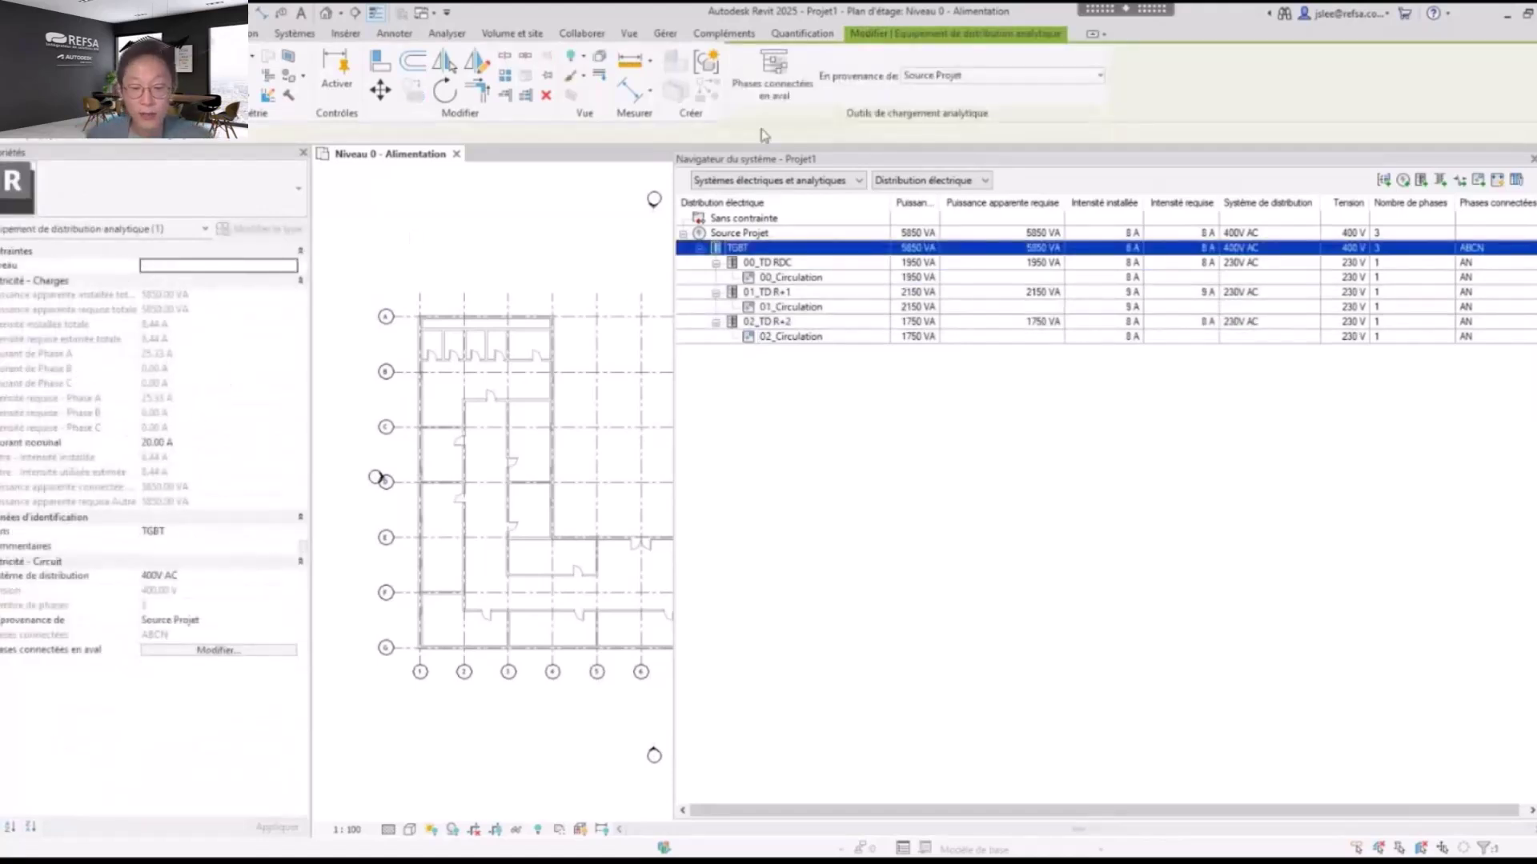
click(773, 72)
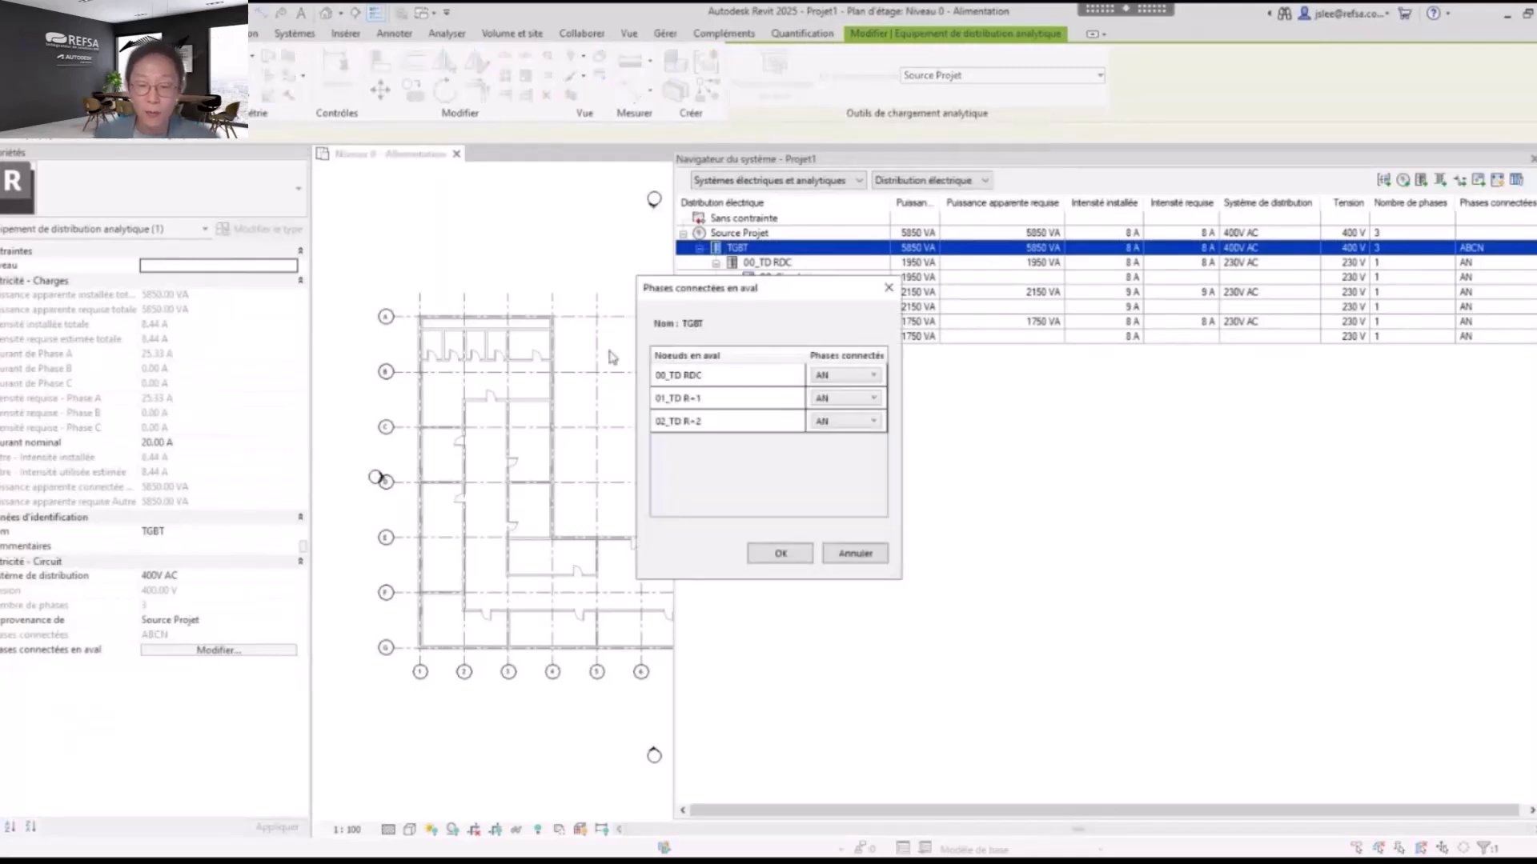
click(871, 397)
click(856, 430)
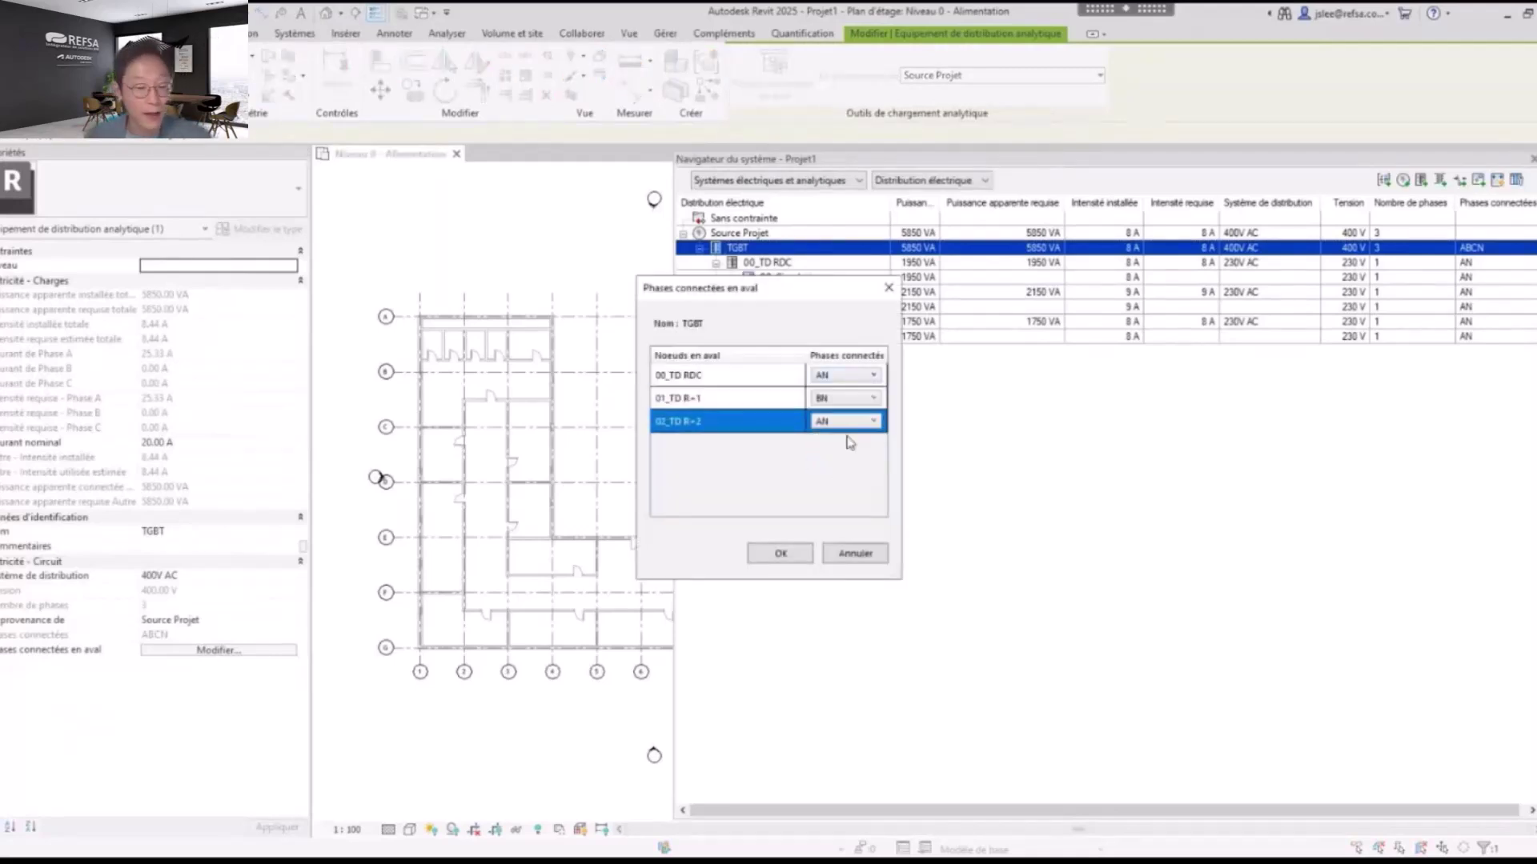
click(780, 553)
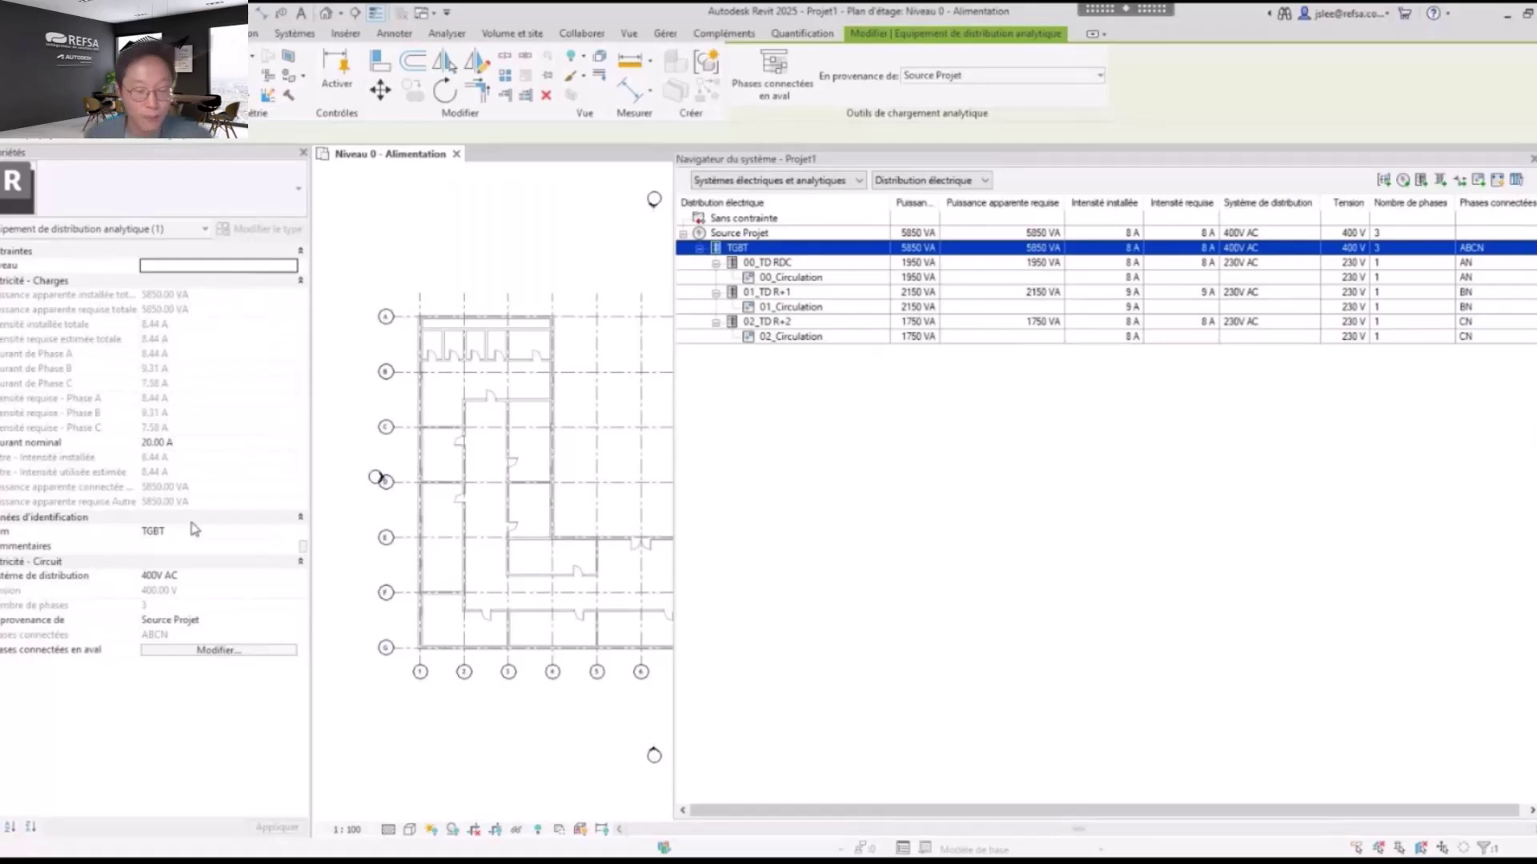
click(887, 423)
key(ctrl)
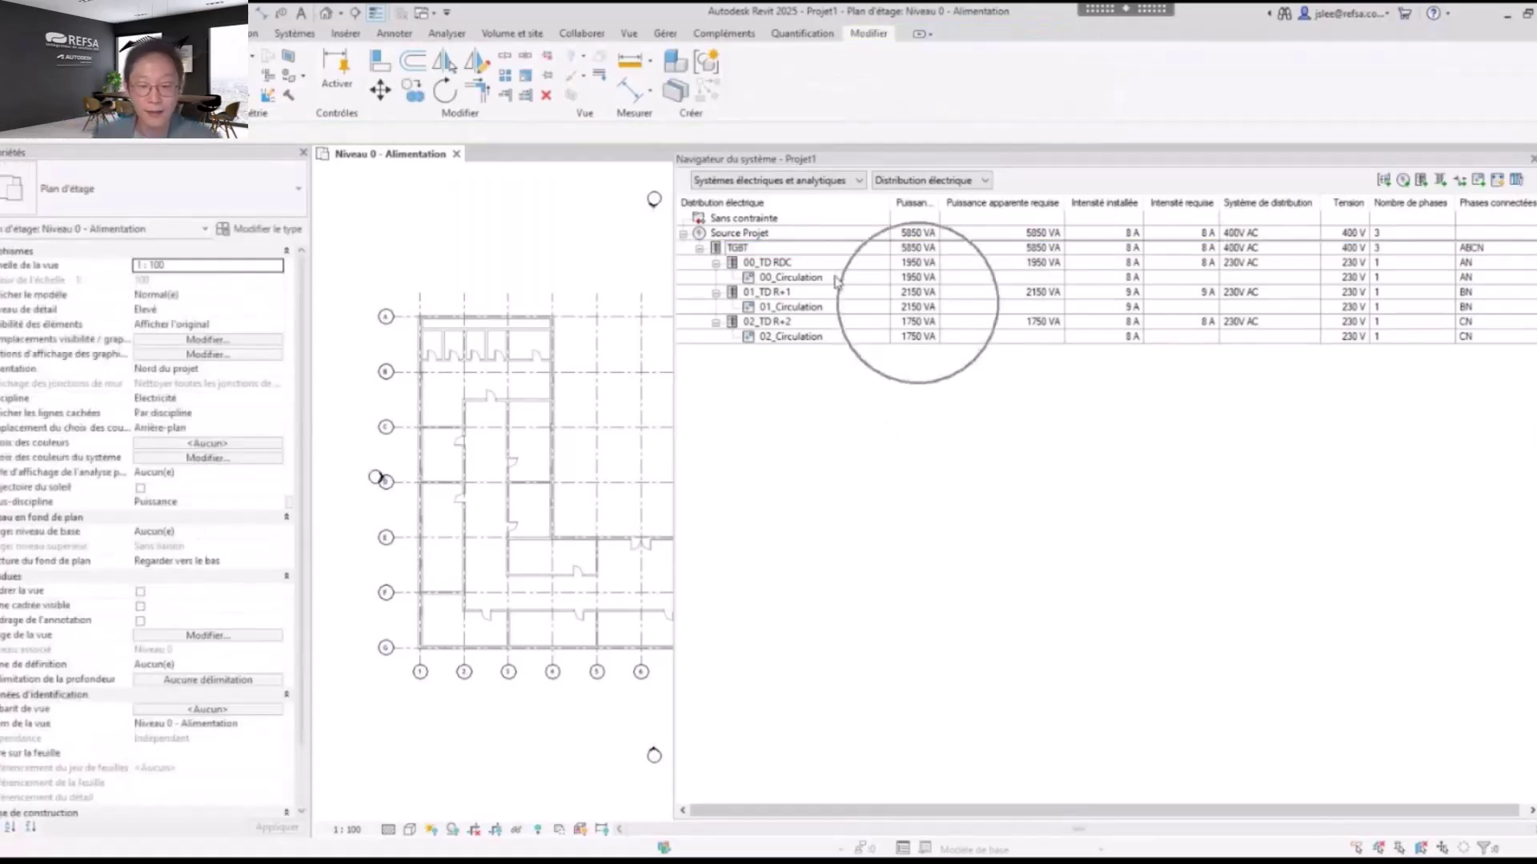
Assign the 00_Circulation, 01_Circulation and 02_Circulation loads to the load set Ensemble de charges
click(836, 278)
click(292, 415)
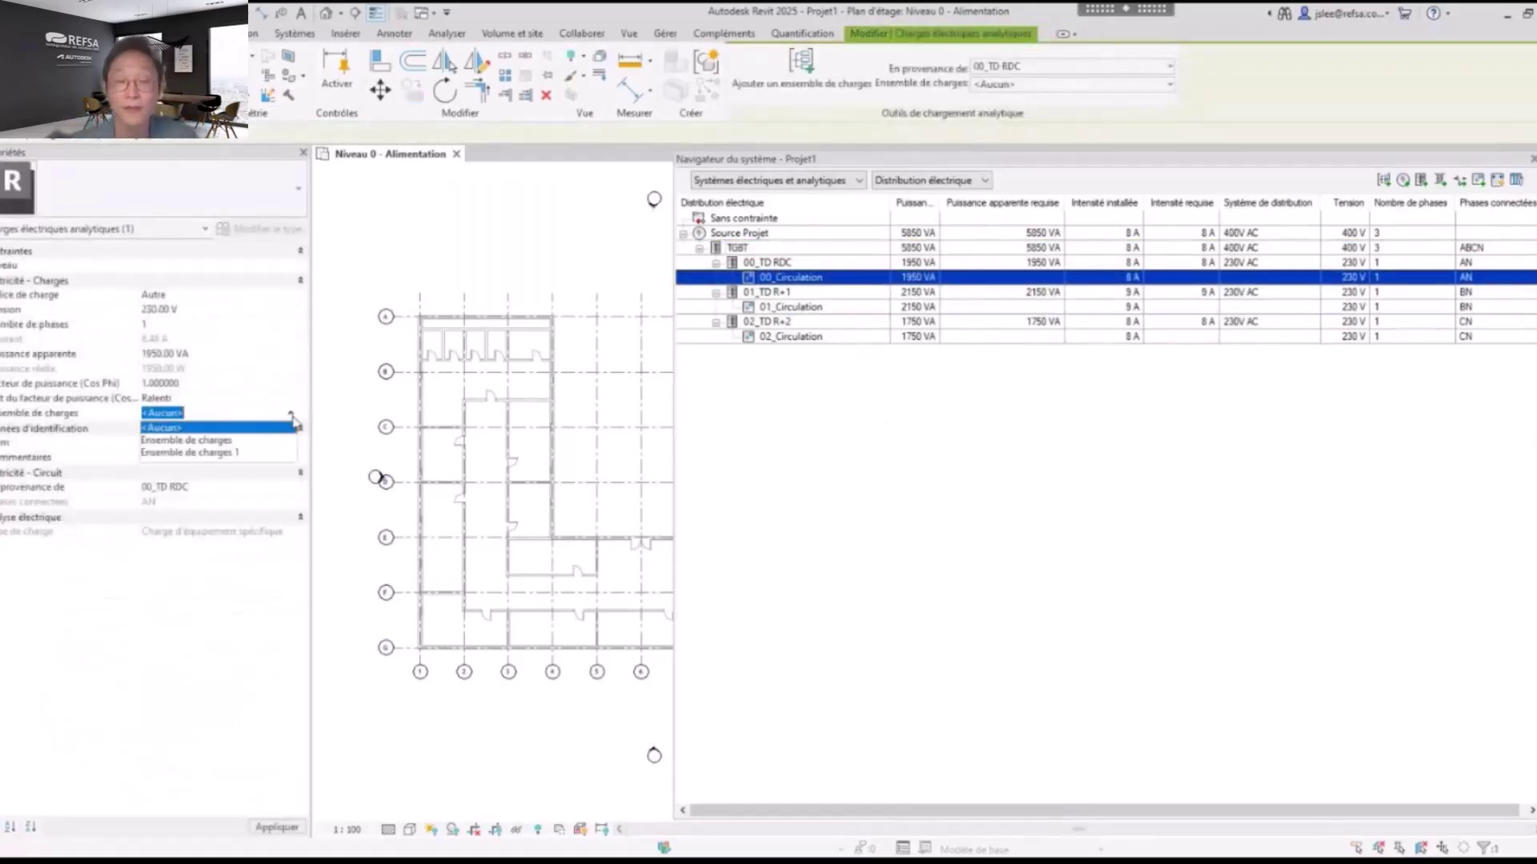
click(221, 441)
click(828, 310)
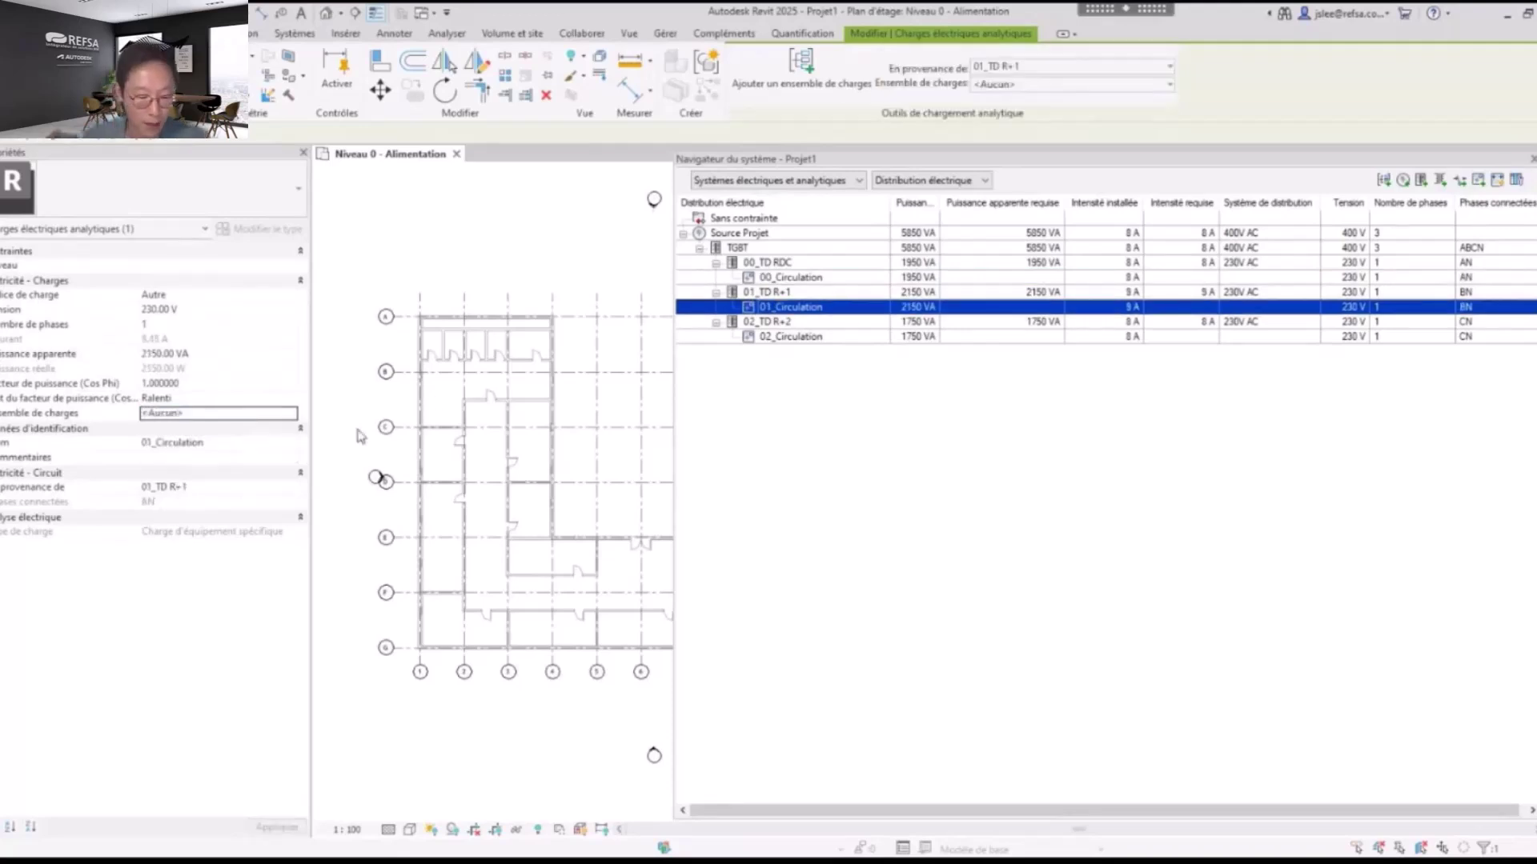
click(294, 414)
click(190, 445)
click(880, 340)
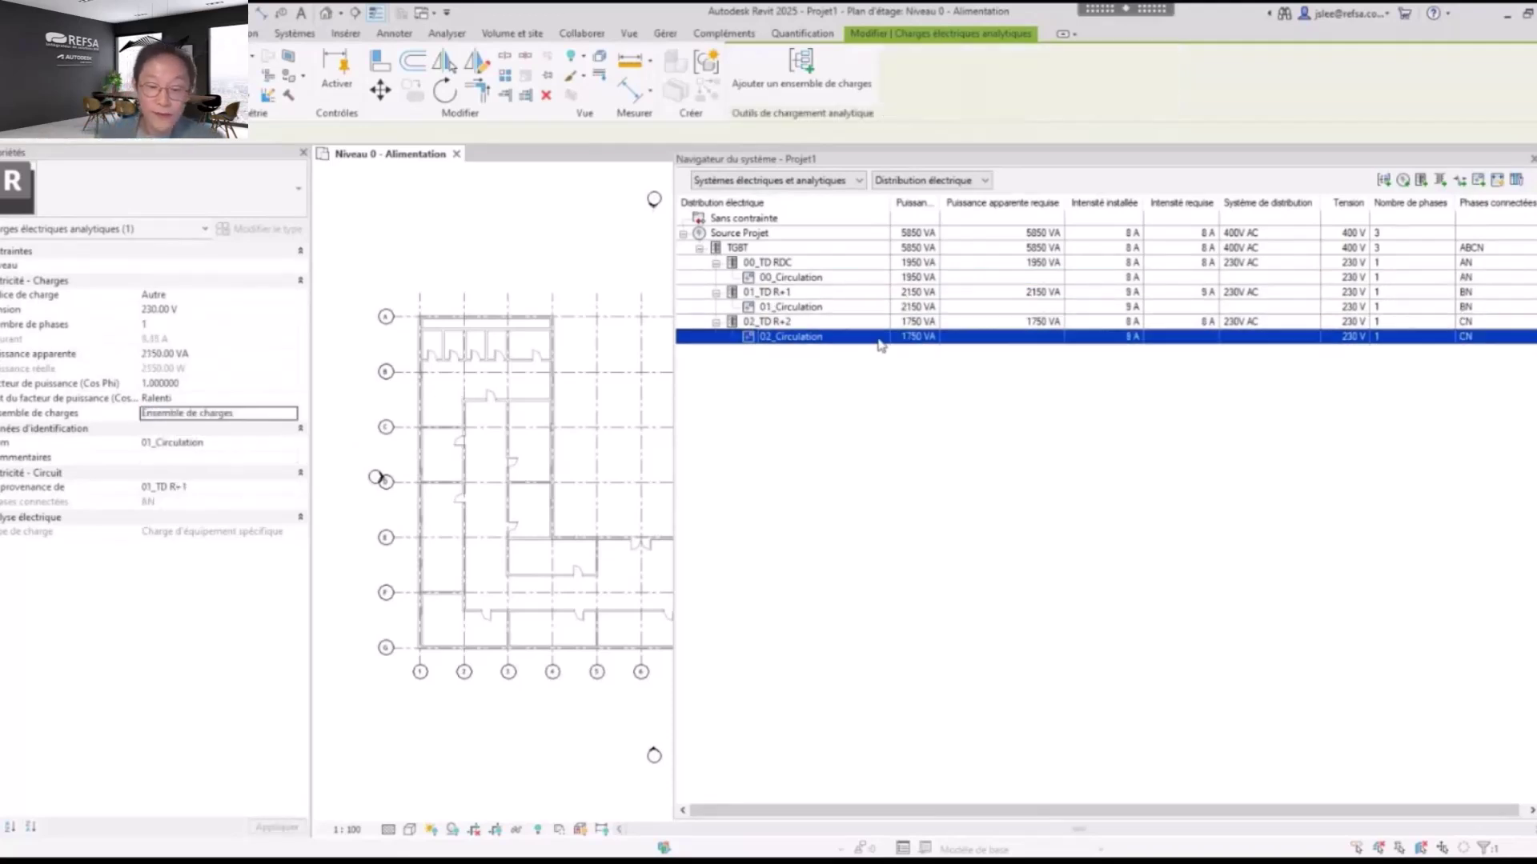
click(296, 414)
click(204, 445)
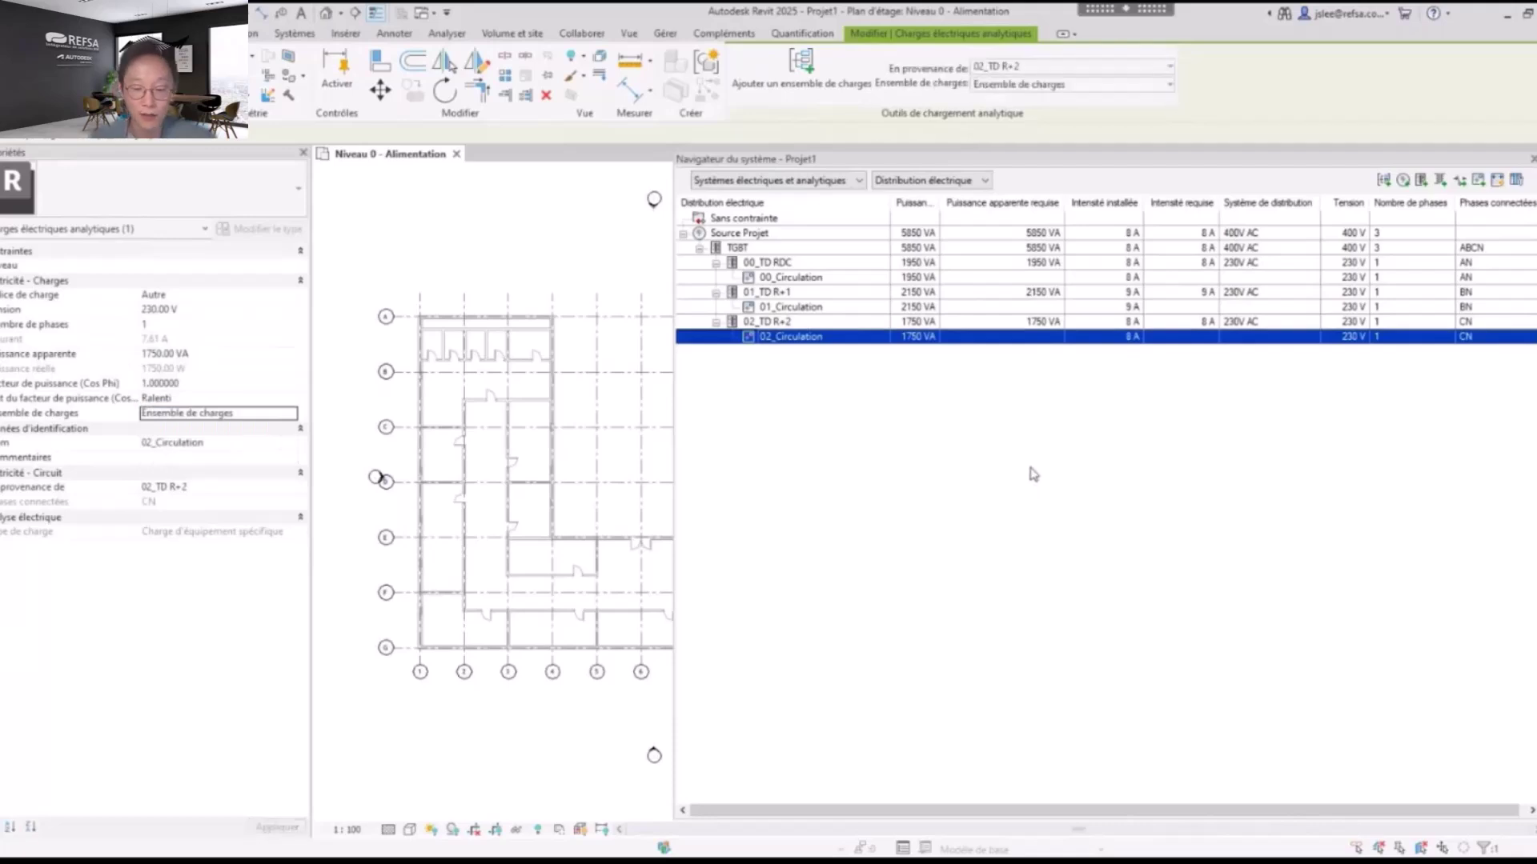
click(1033, 472)
Show the project's load sets and examine the loads grouped in Ensemble de charges
click(960, 181)
click(936, 215)
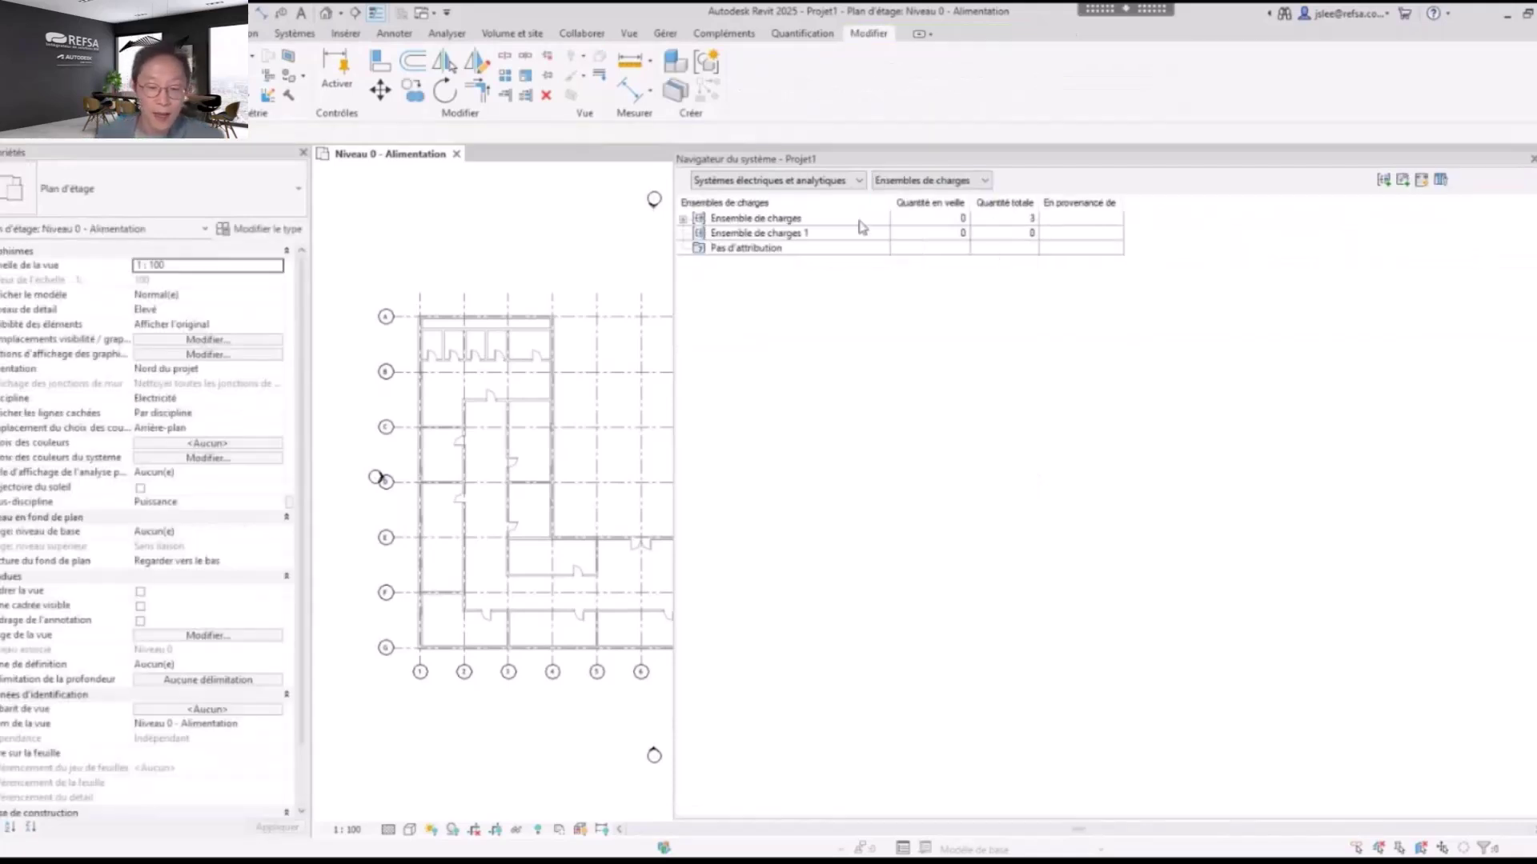
click(683, 219)
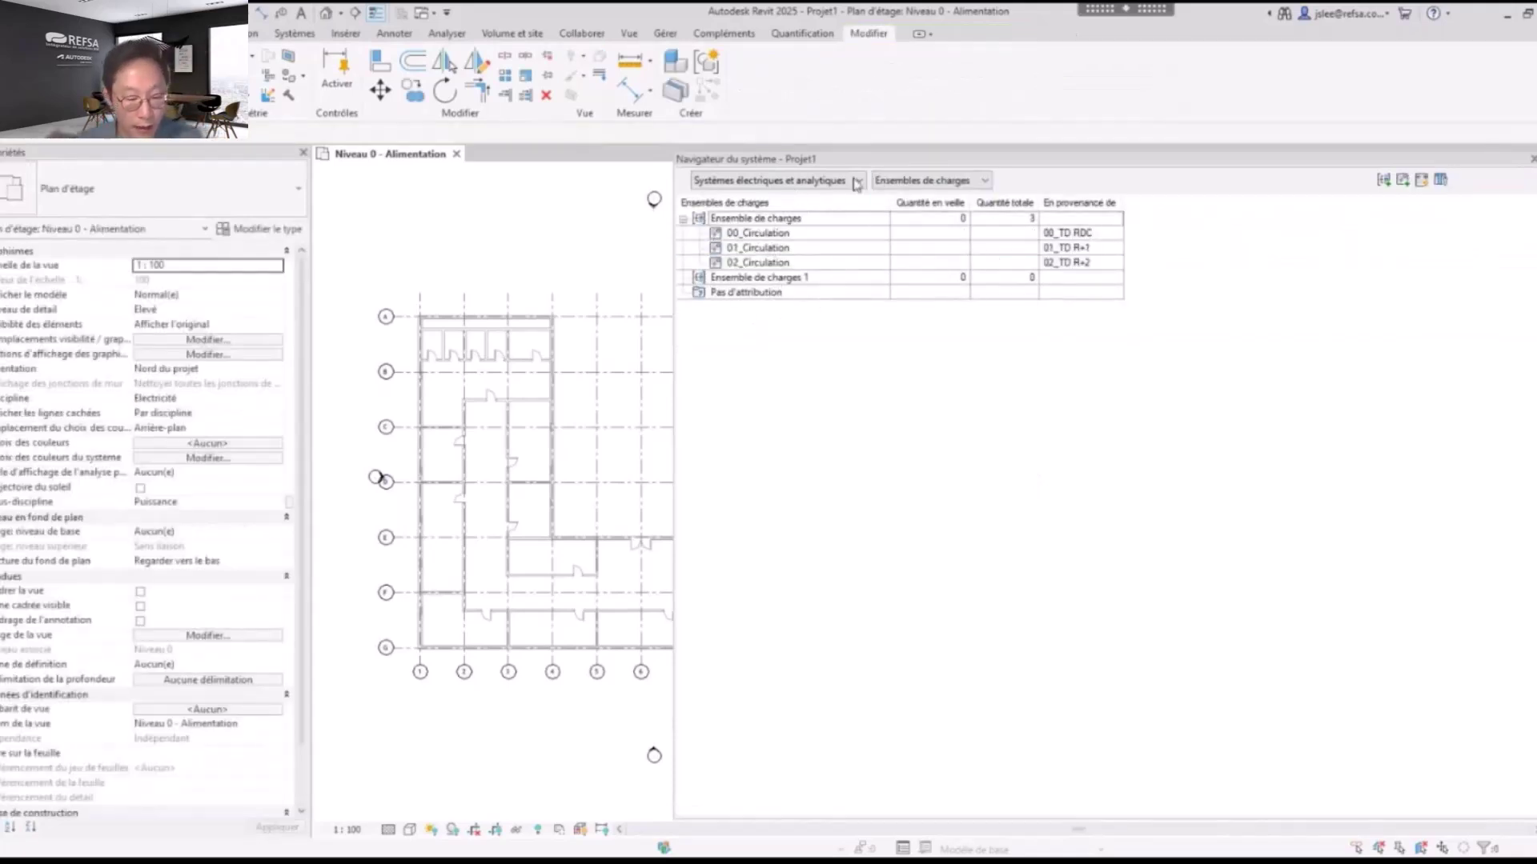
Return to the electrical distribution listing and expand Source Projet down to the loads of all three floor panels
click(930, 181)
click(928, 200)
click(683, 234)
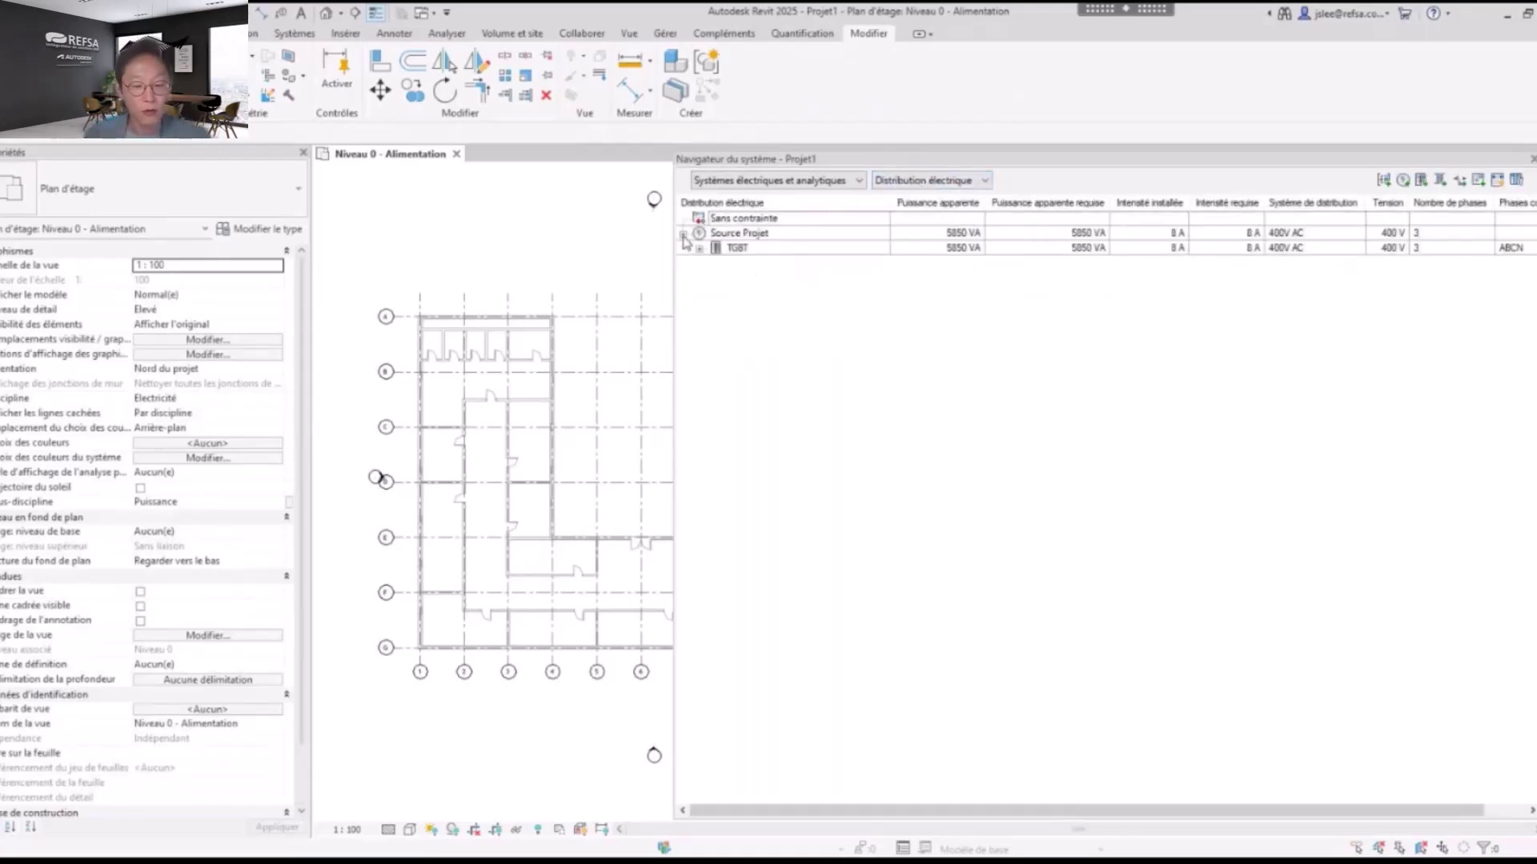
click(698, 248)
click(716, 262)
click(715, 292)
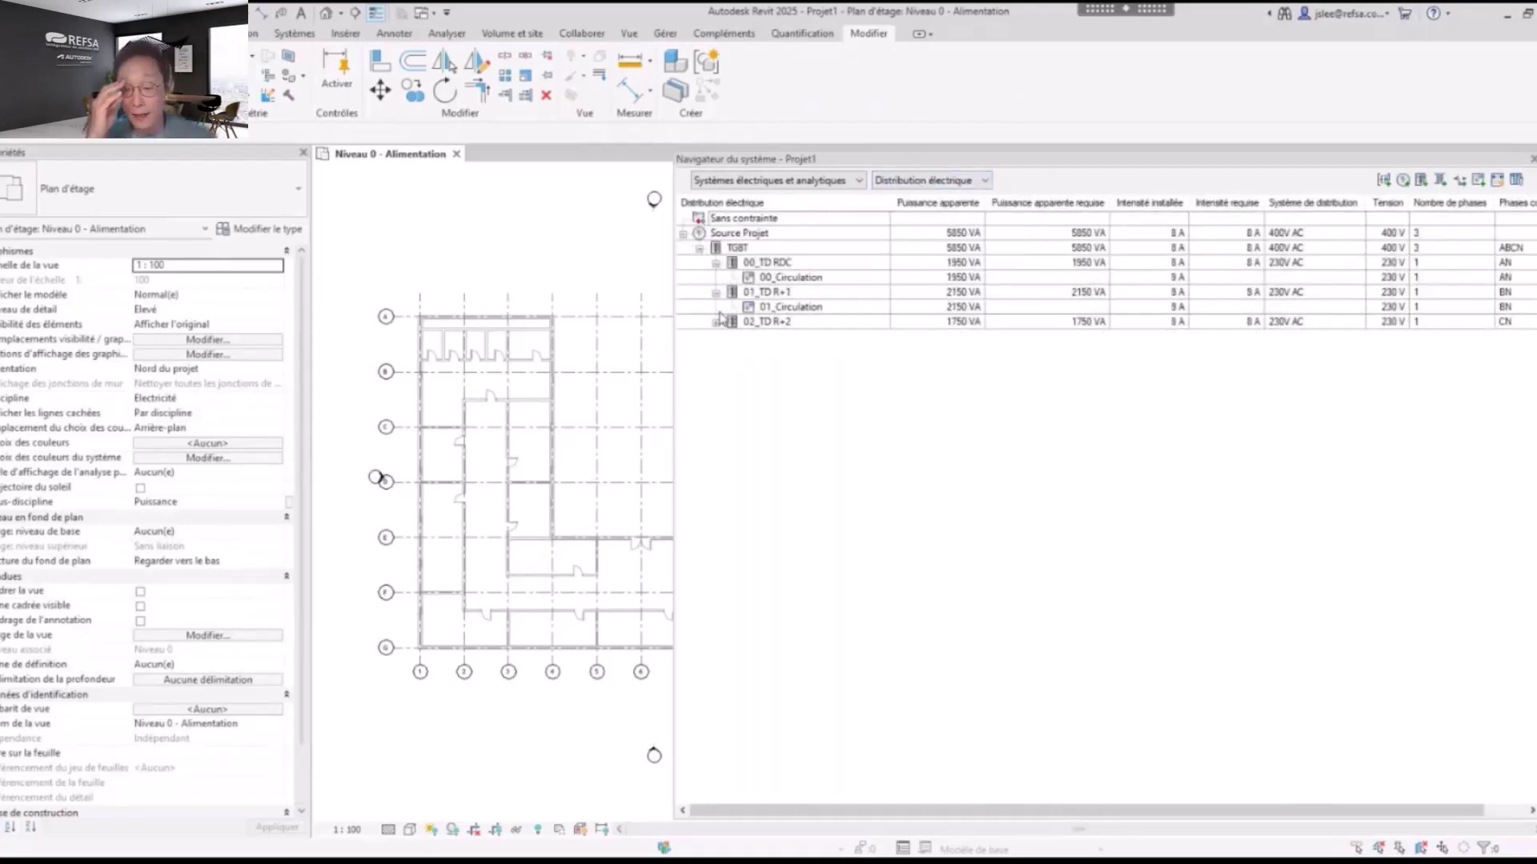
click(715, 322)
Inspect the properties of the 00_Circulation load and the 01_TD R+1 panel
click(800, 277)
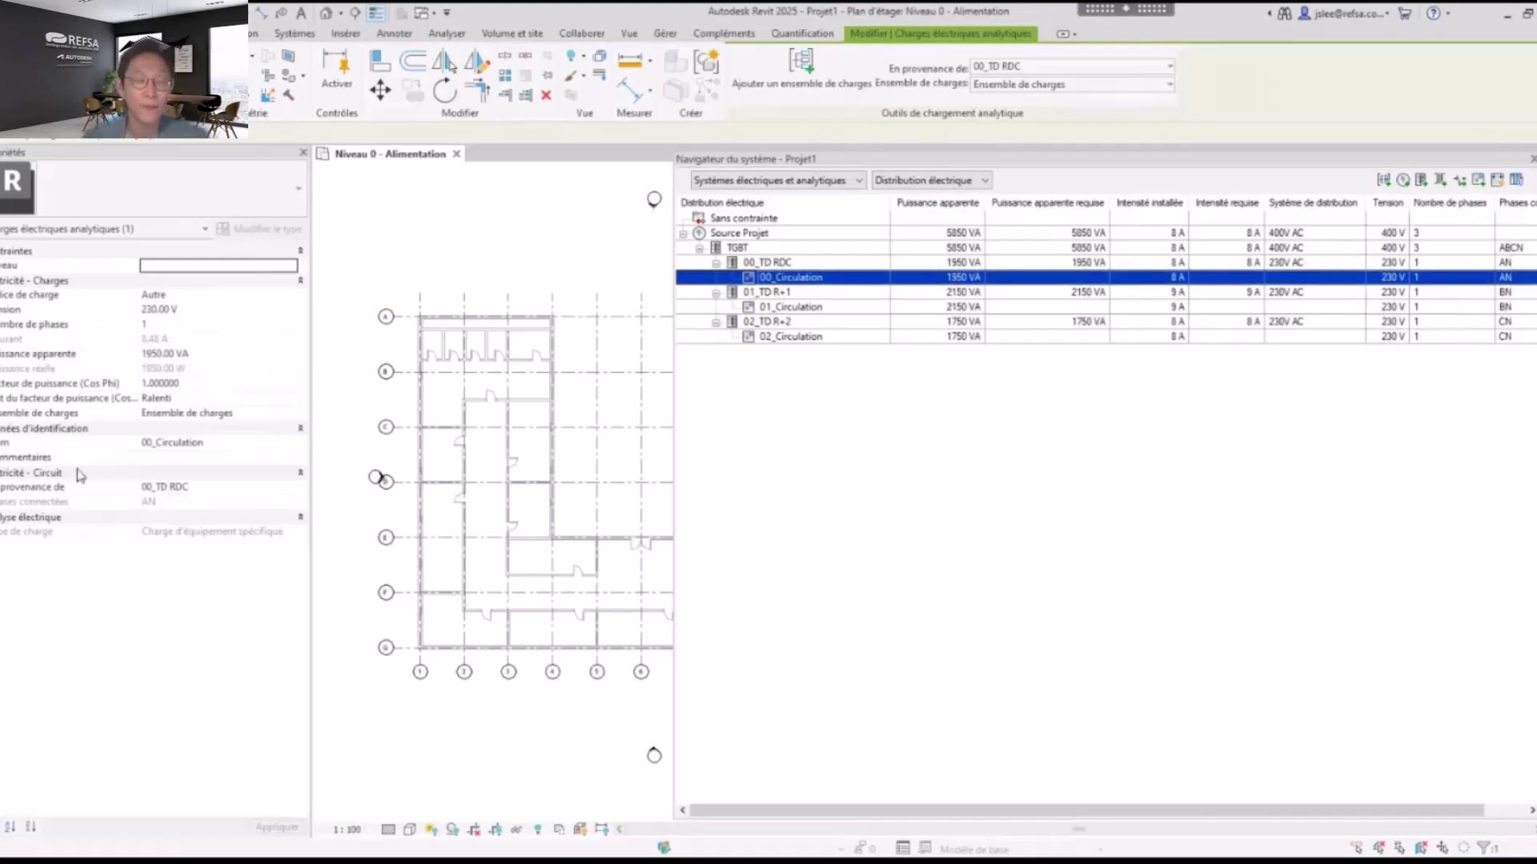
ctrl+click(774, 292)
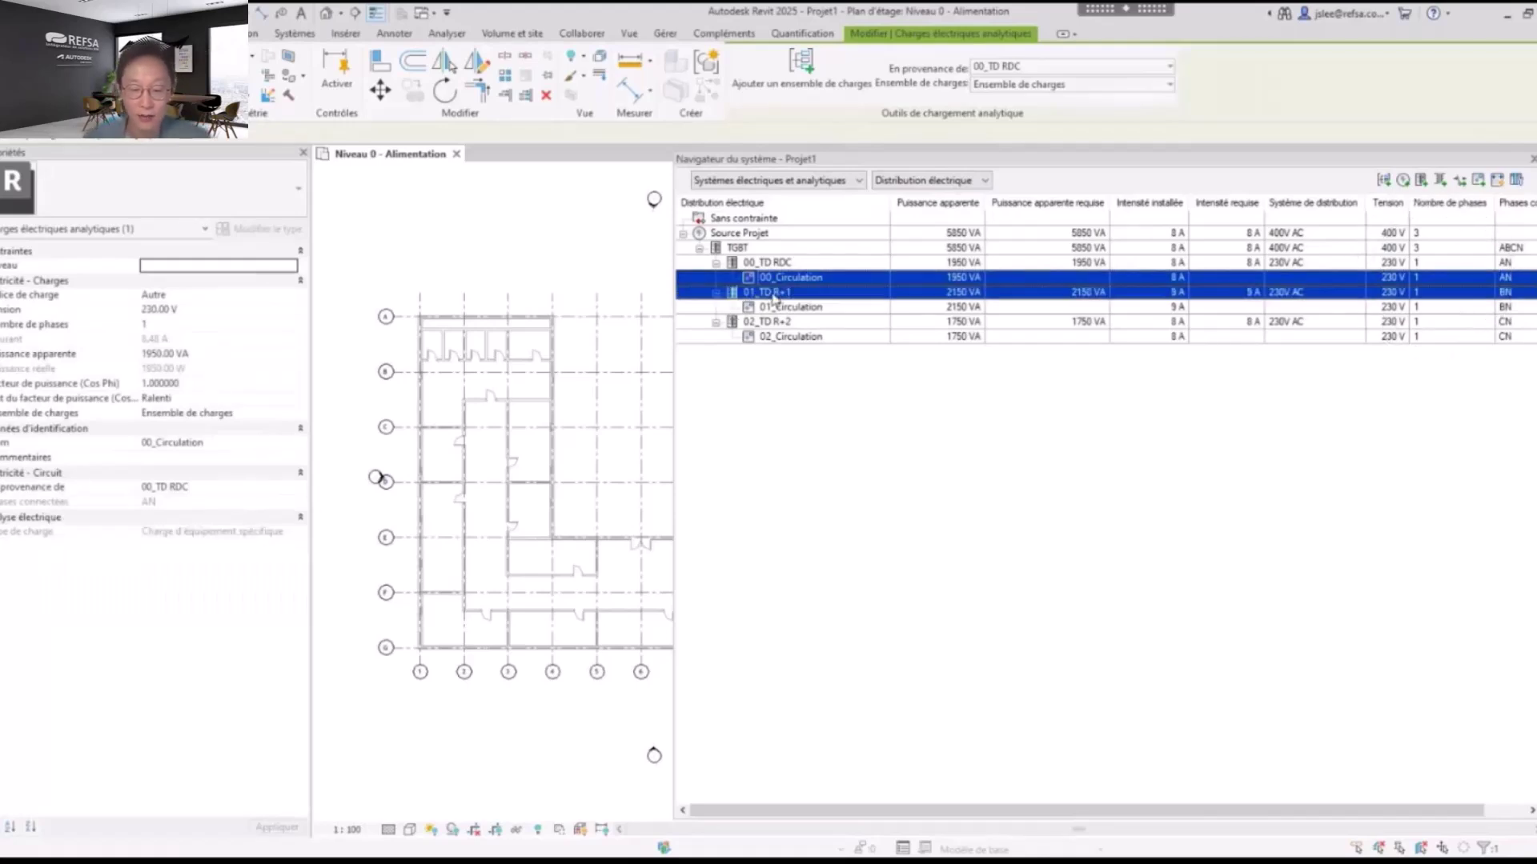
click(774, 293)
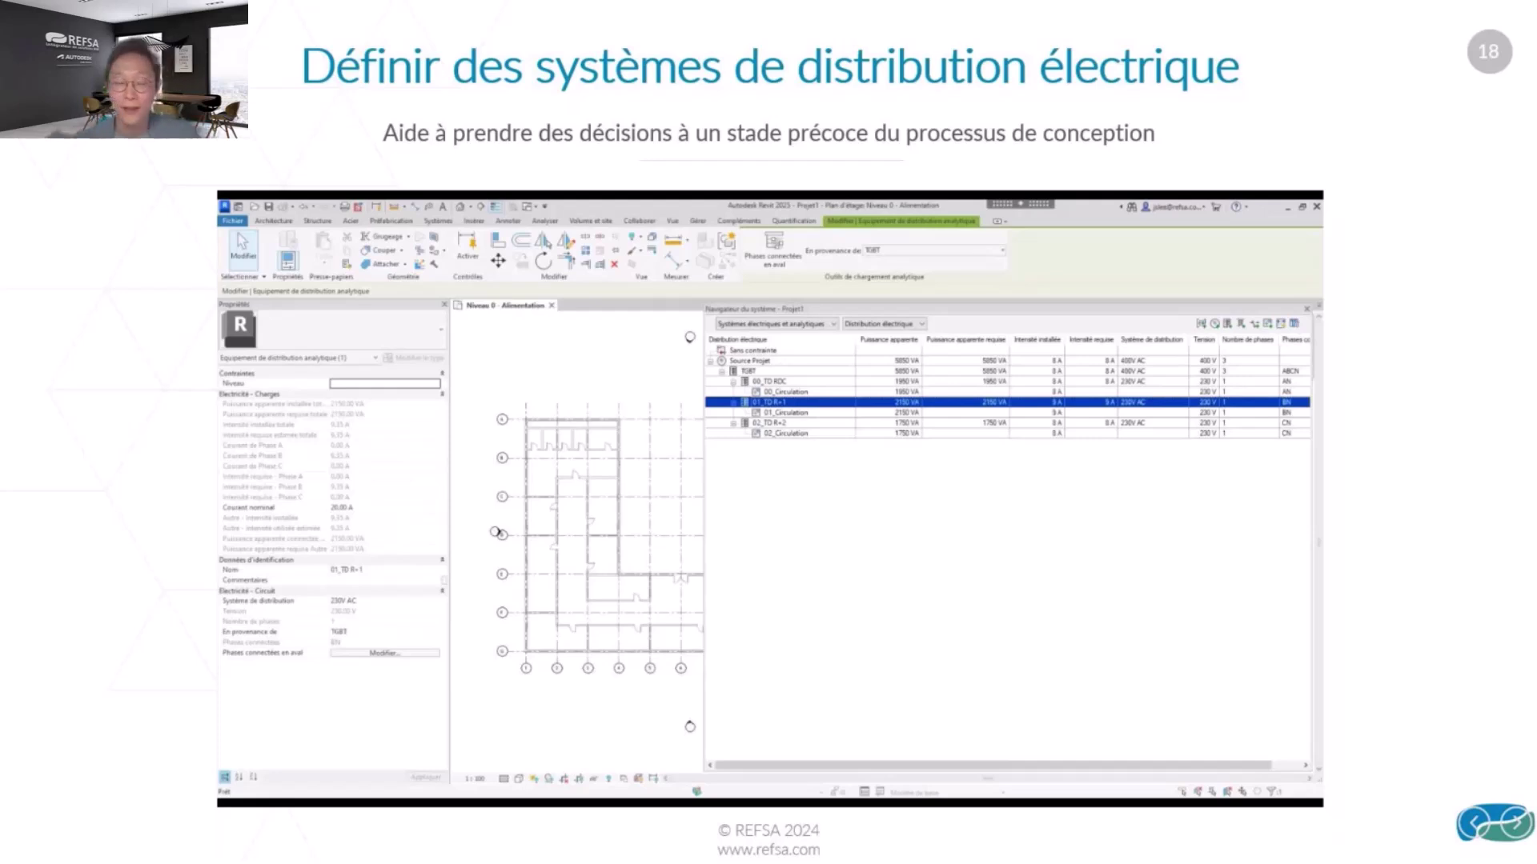
key(Right)
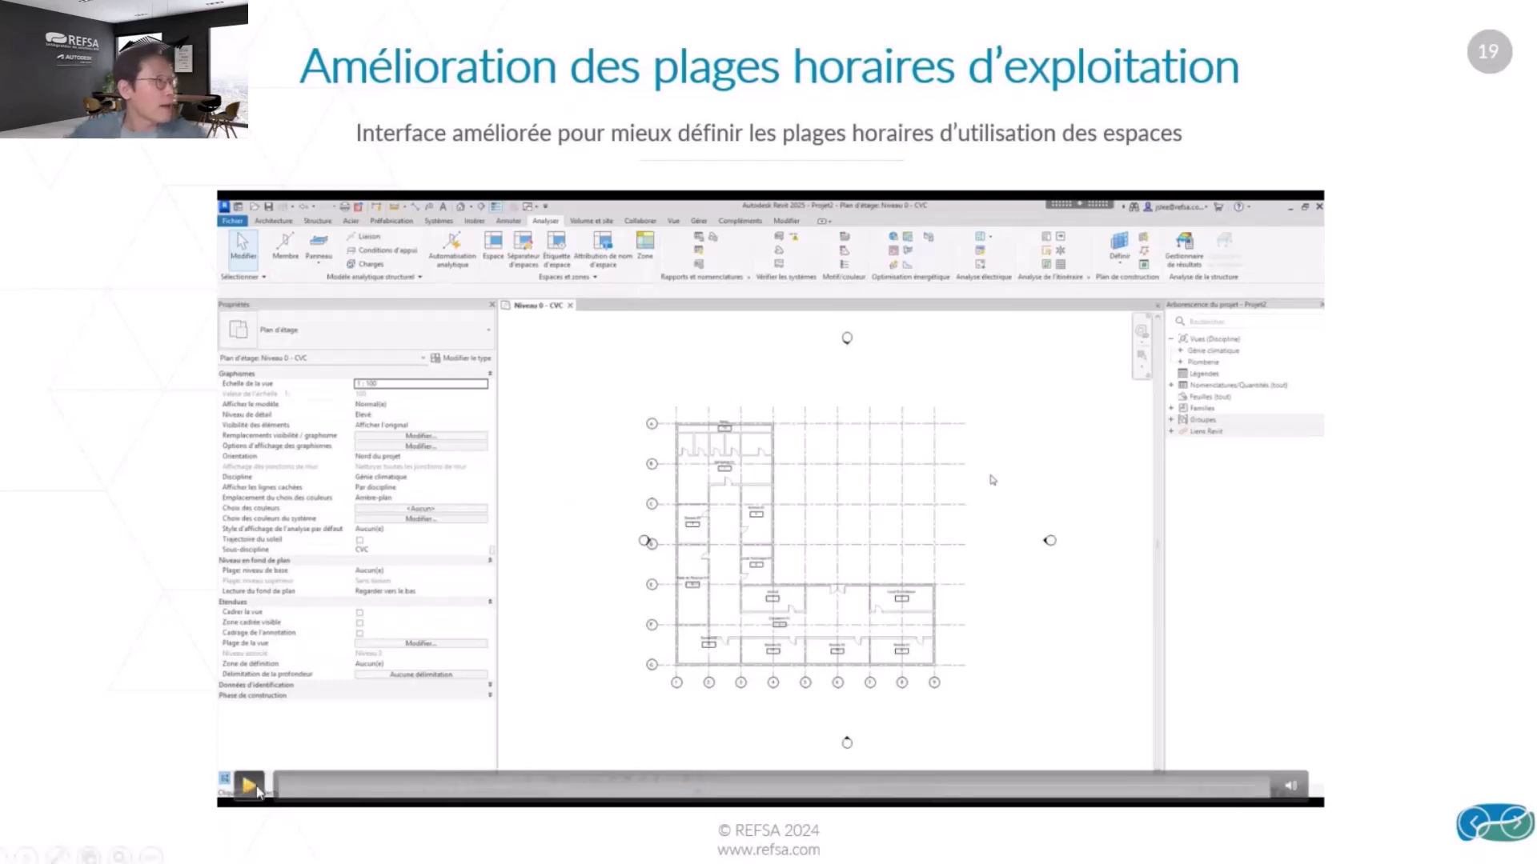
click(249, 786)
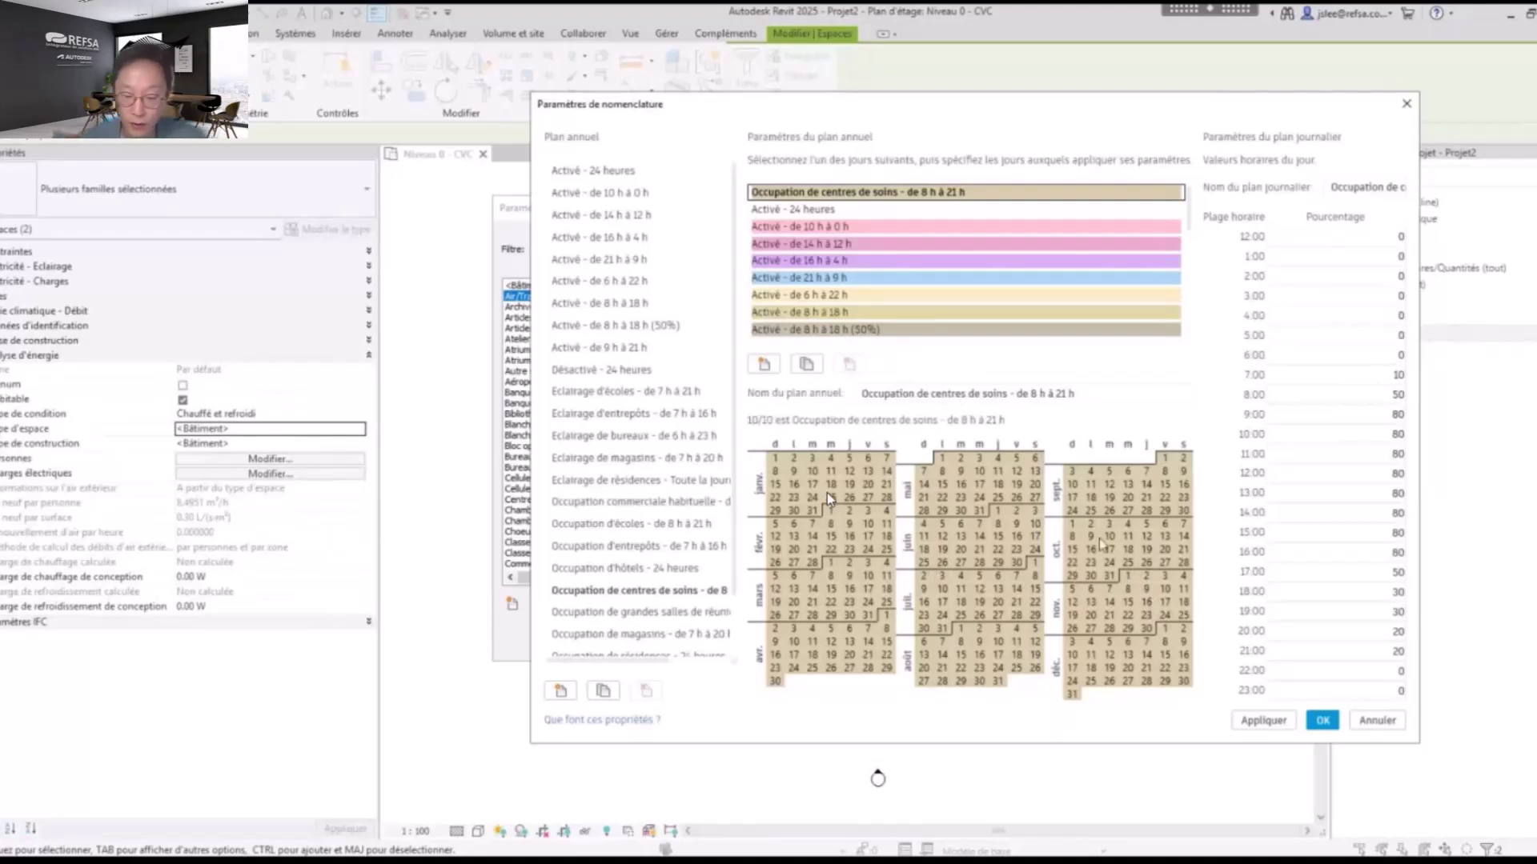
Dismiss the schedule settings and create a new space type named Service Dimanche
click(1377, 720)
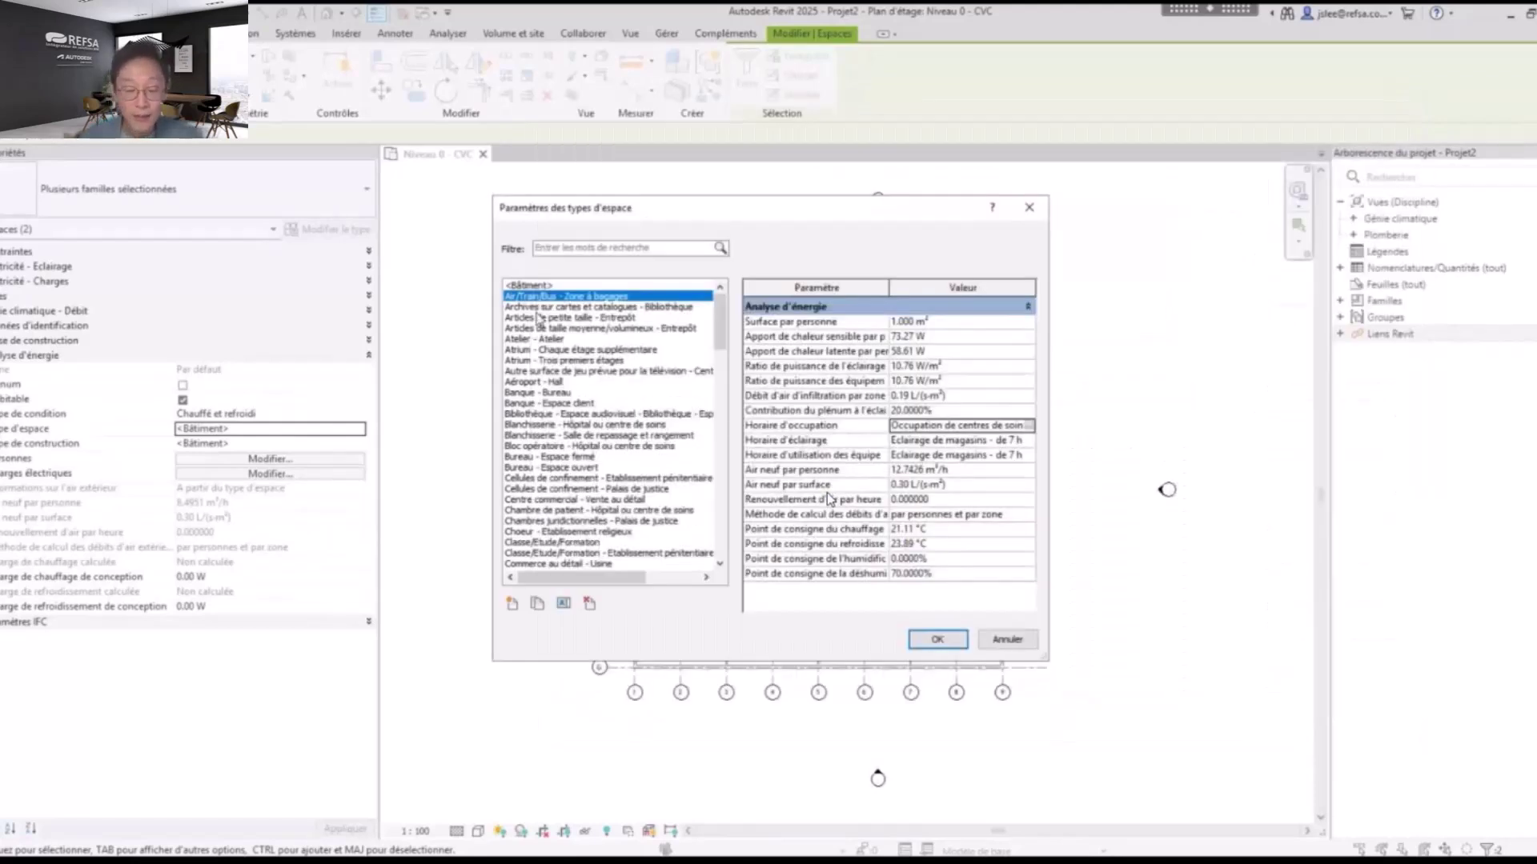
key(ctrl)
click(512, 604)
text(Servi)
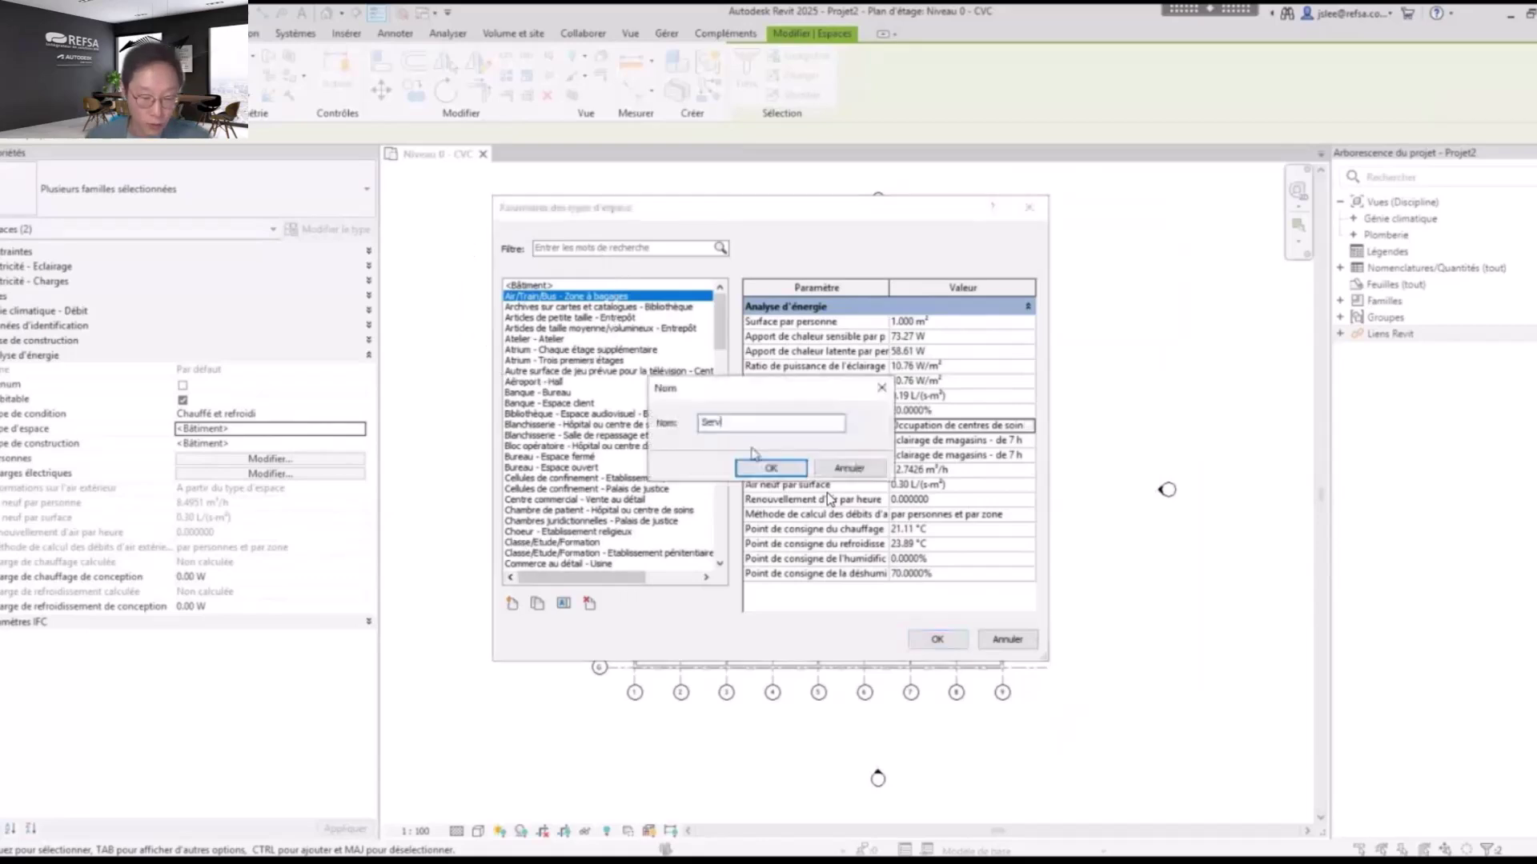
text(ce Dimanche)
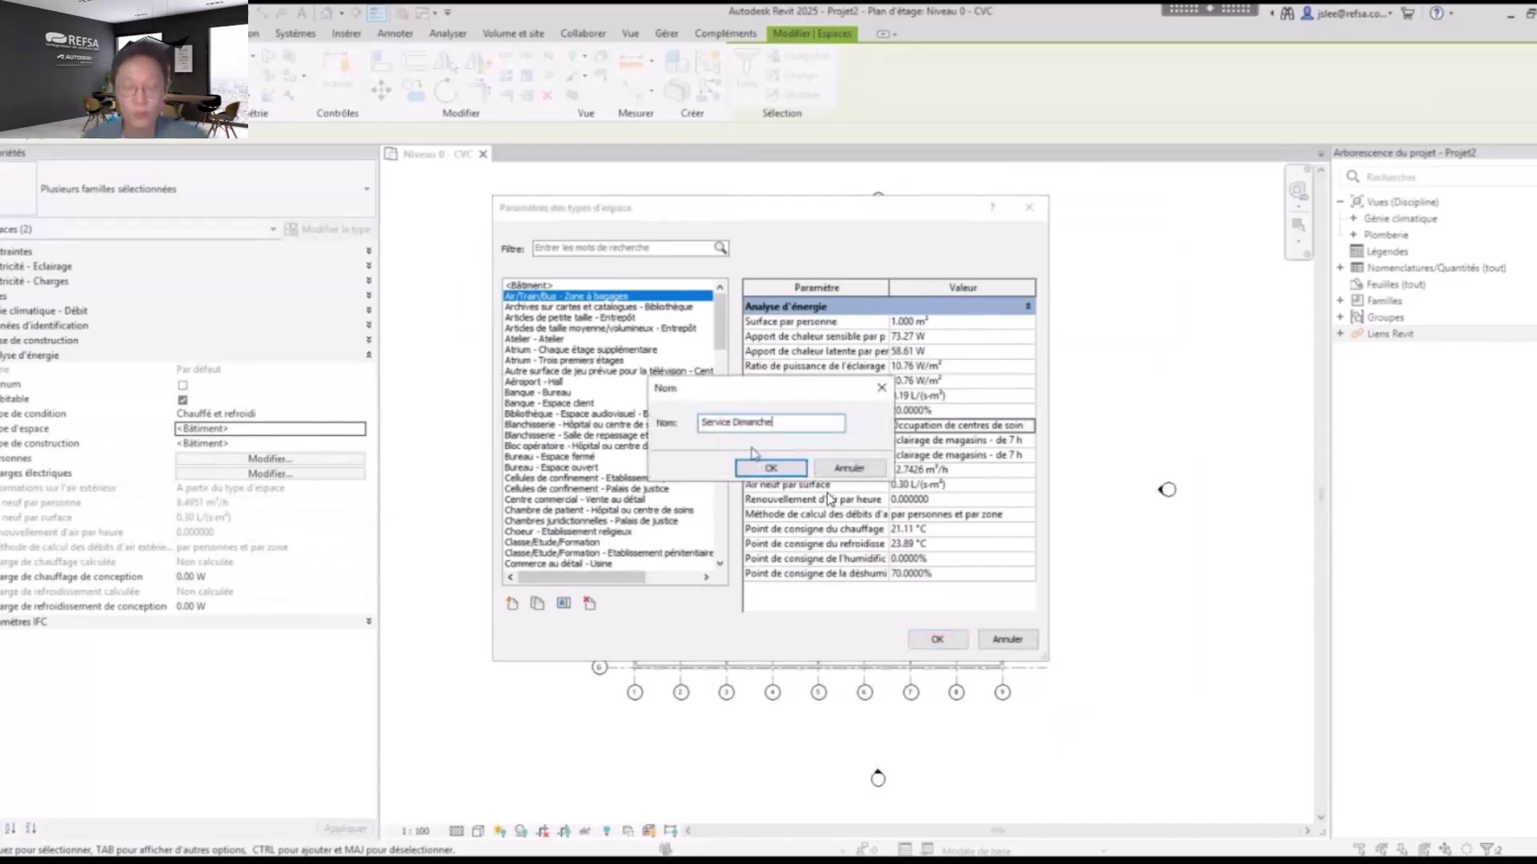
click(764, 468)
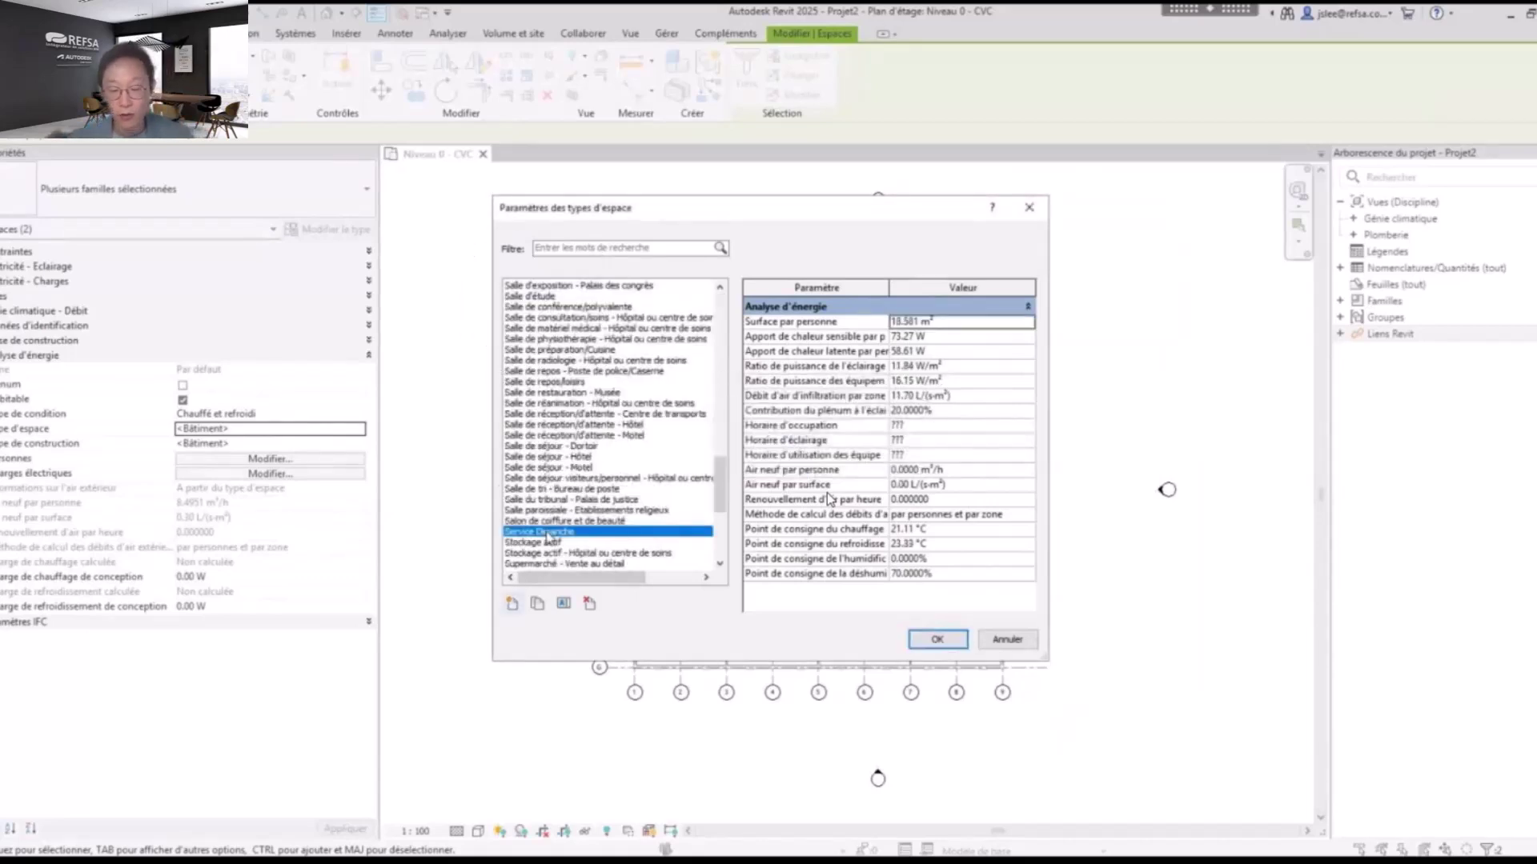
From the Service Dimanche space type's occupancy schedule, add a new annual schedule named Service Dimanche and apply it
click(920, 428)
click(1028, 428)
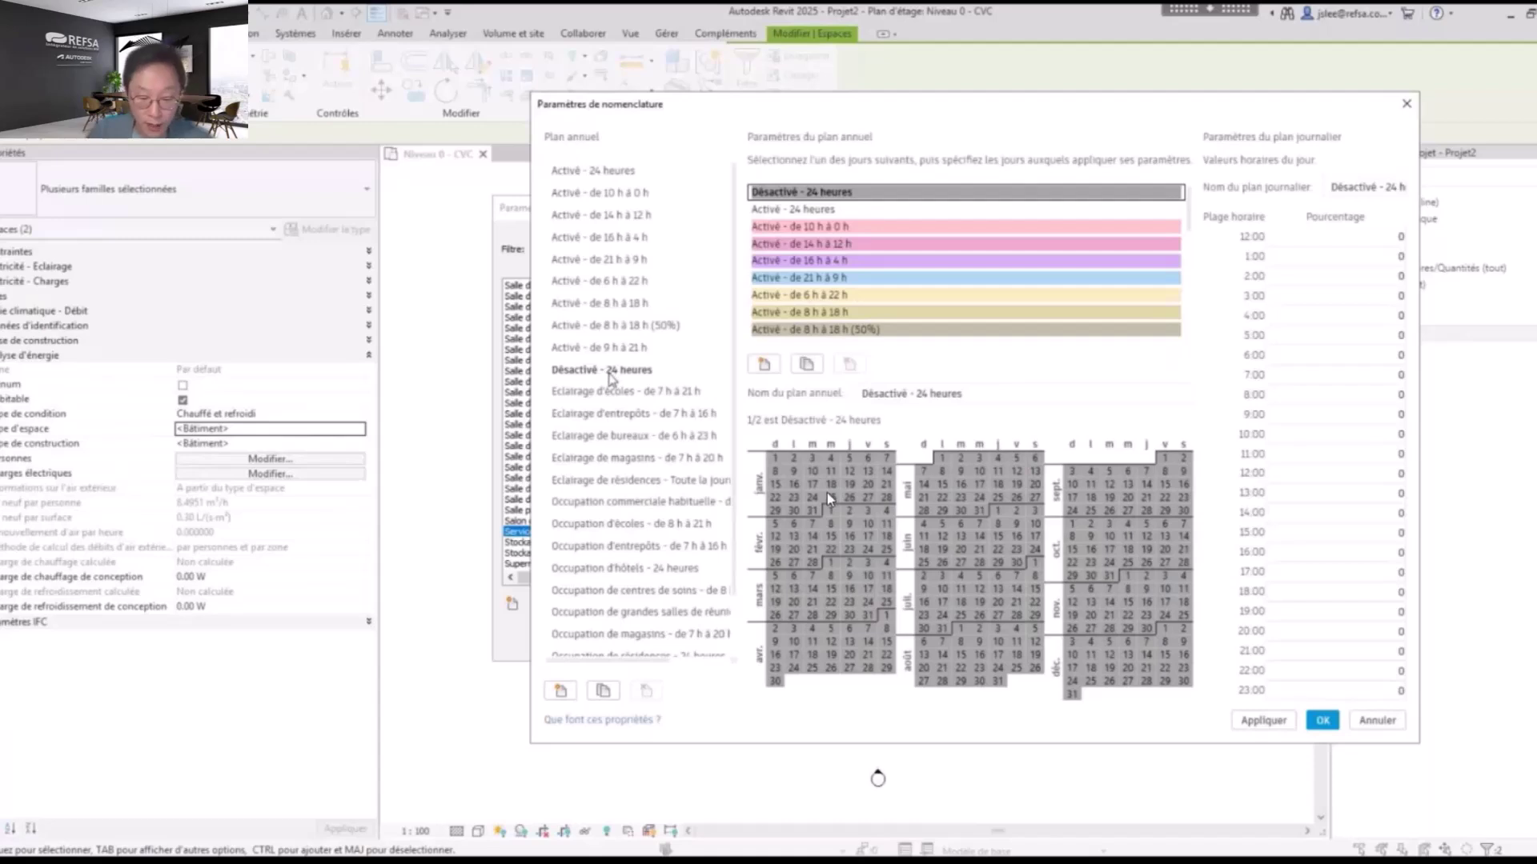
click(560, 691)
drag(894, 395, 839, 394)
text(Service Dimanche)
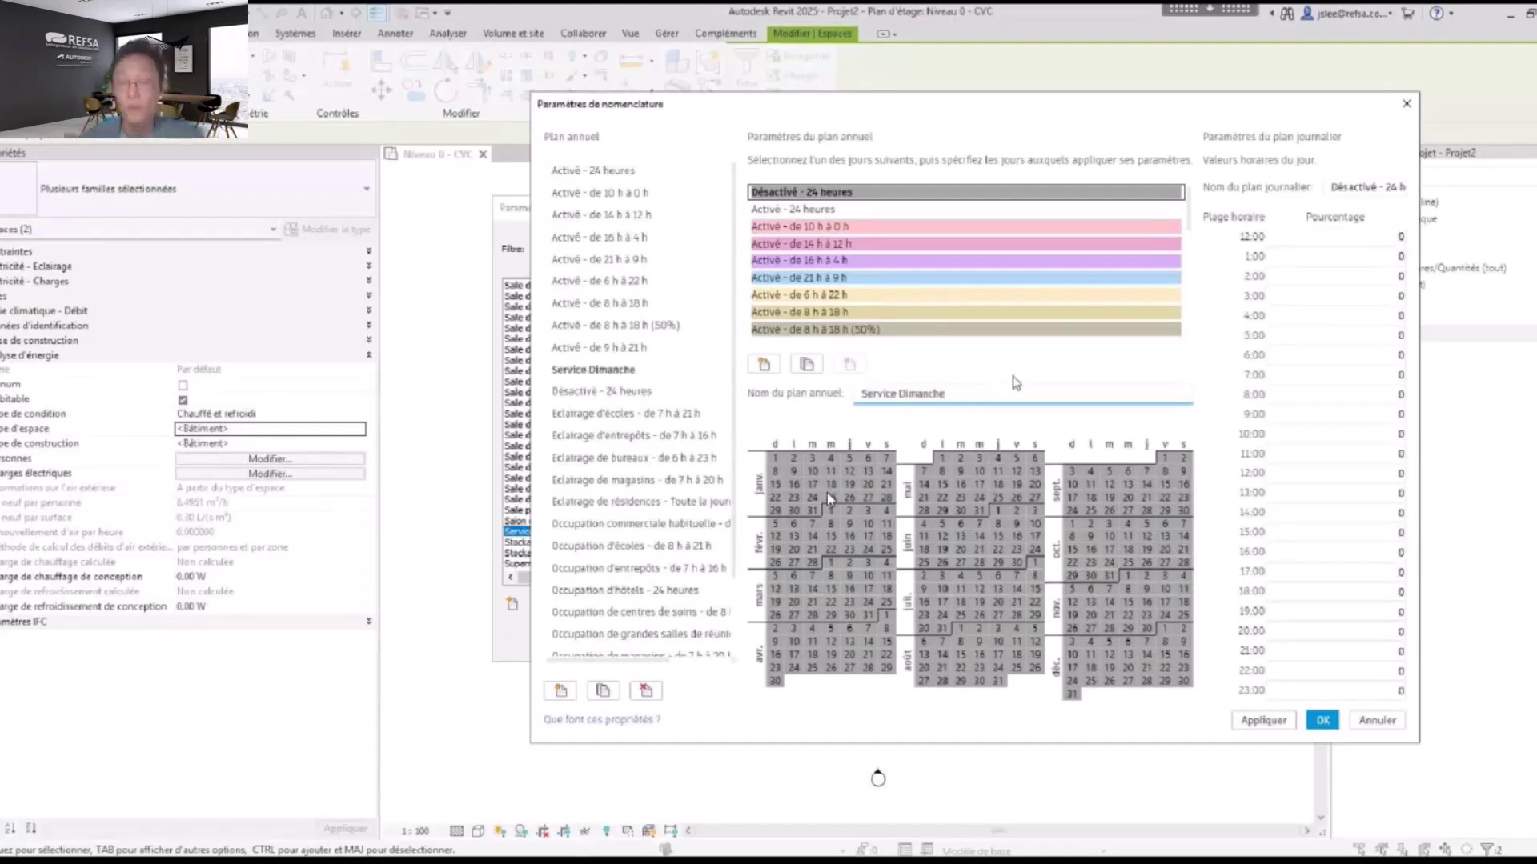
click(1265, 721)
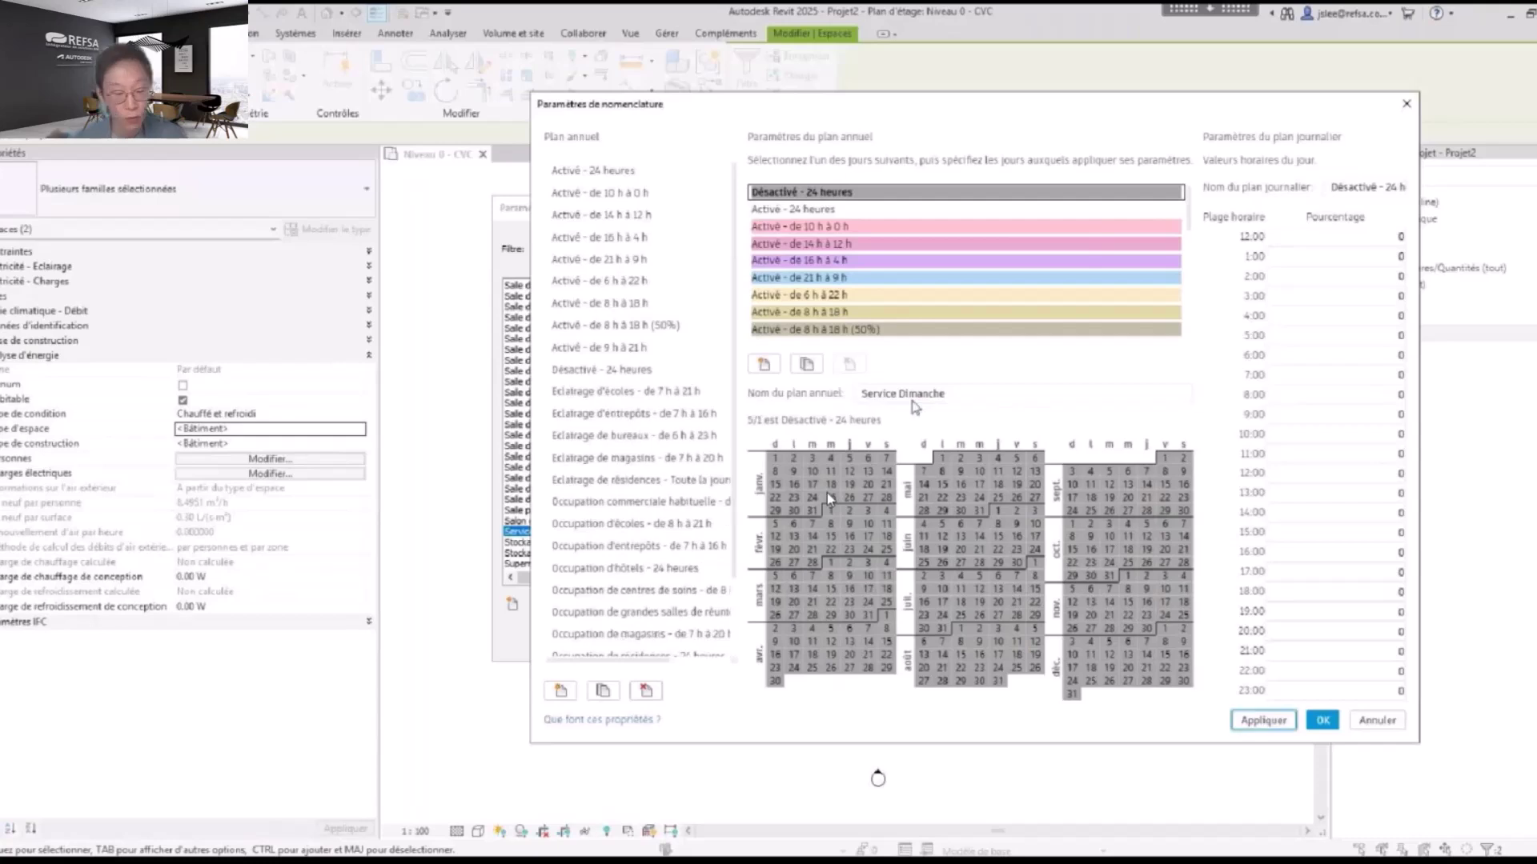
scroll(596, 633, down, 3)
key(ctrl)
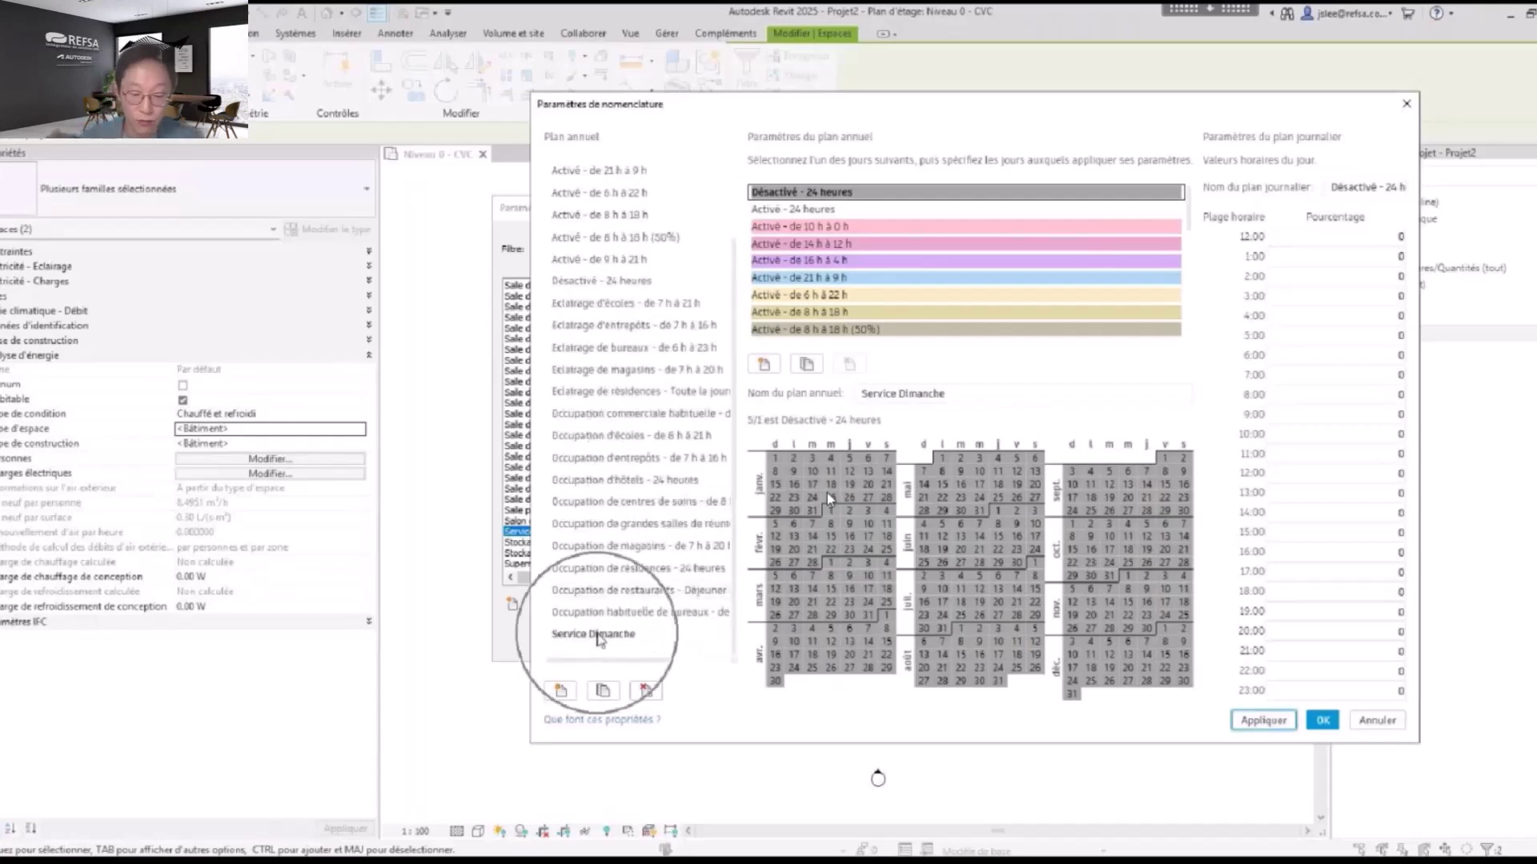
Examine the hourly percentages of existing daily schedules, including Activé - de 10 h à 0 h and Eclairage d'écoles - de 7 h à 21 h
click(815, 226)
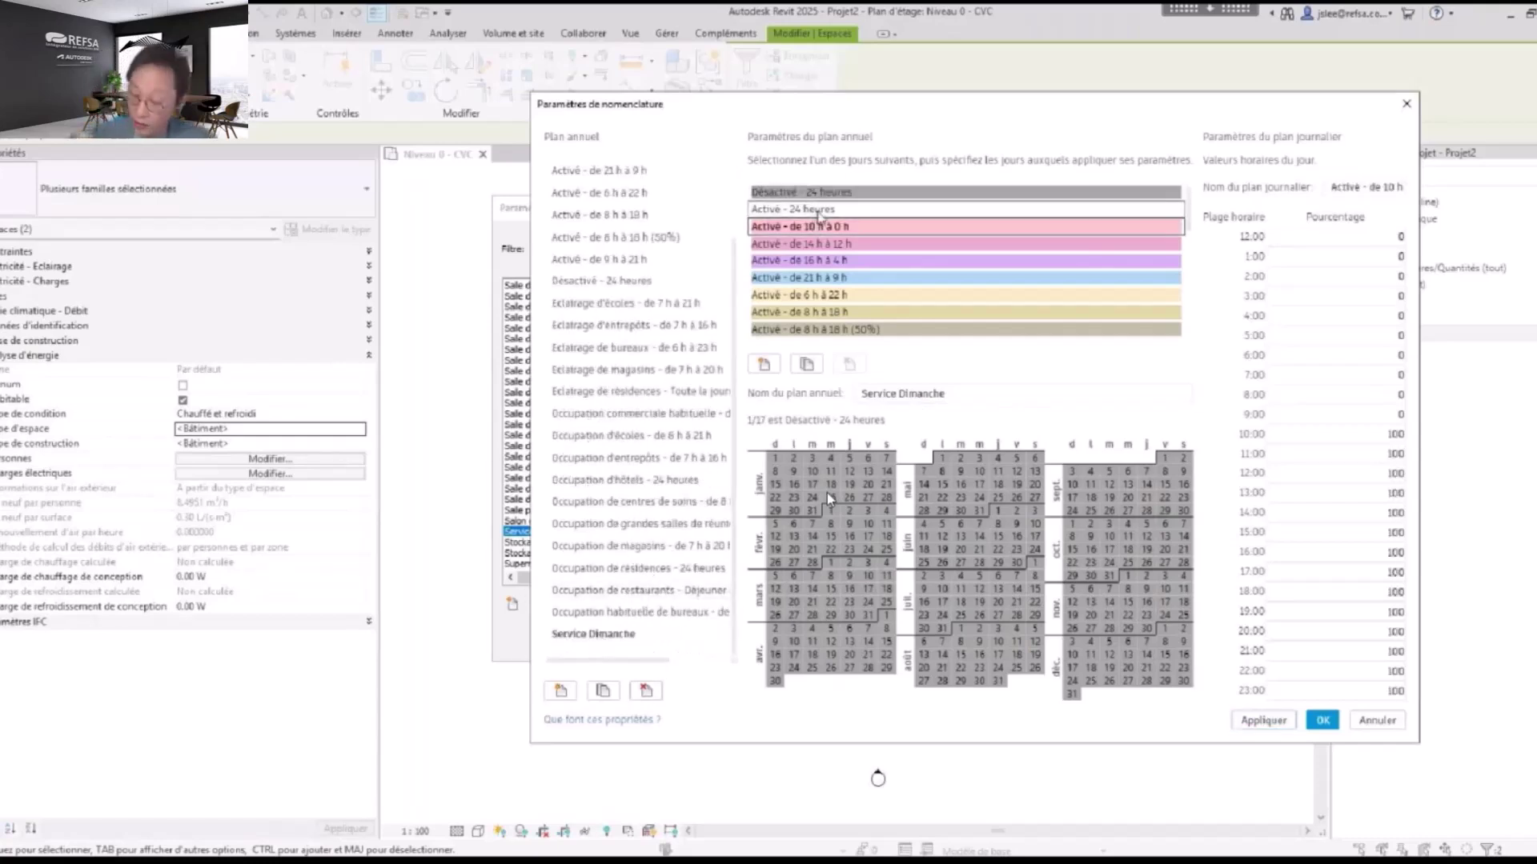
key(ctrl)
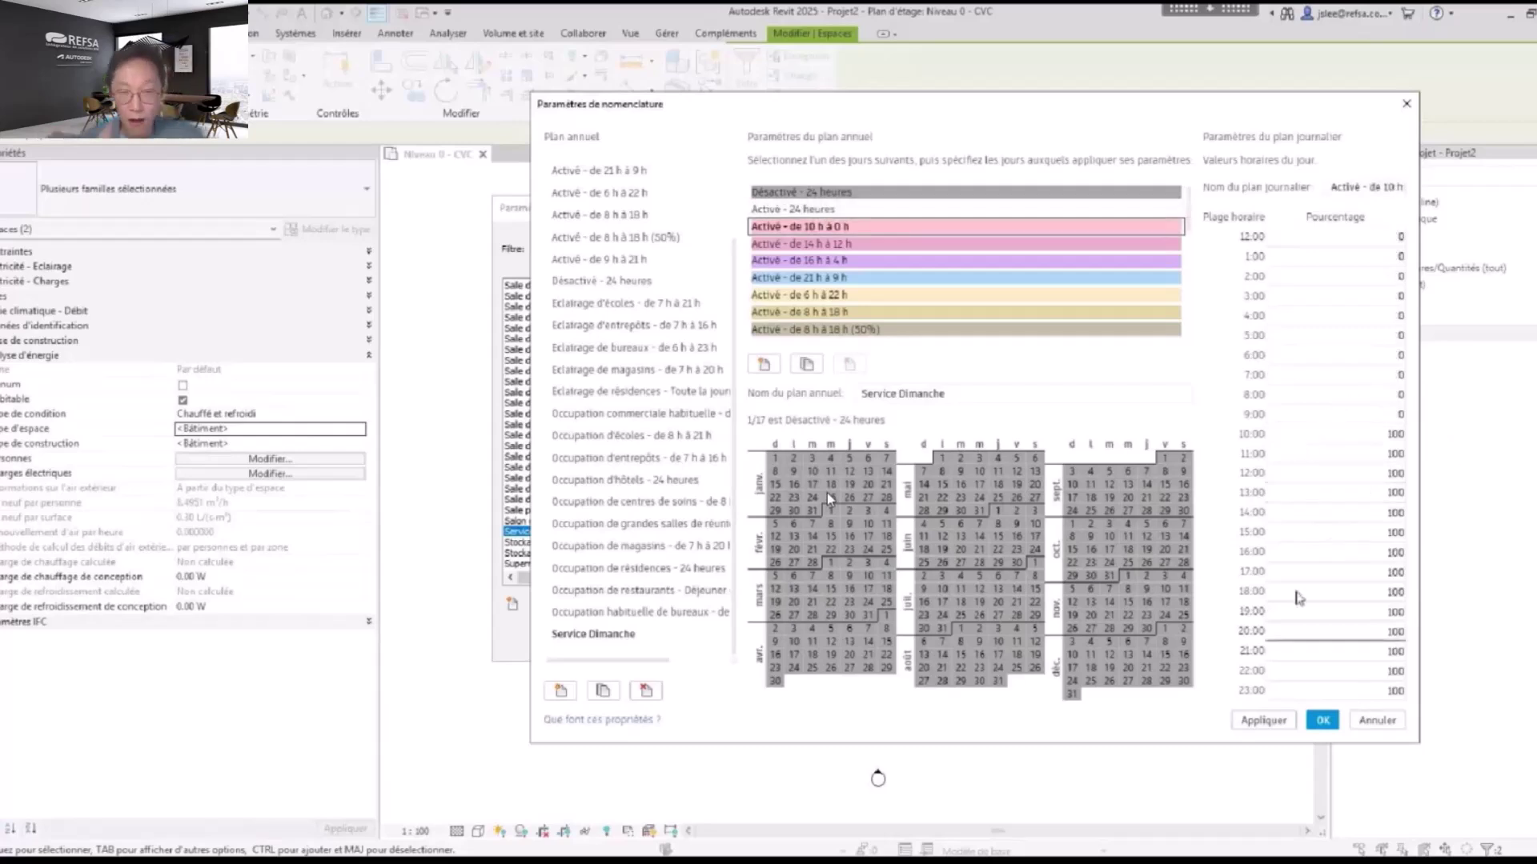
scroll(835, 308, down, 3)
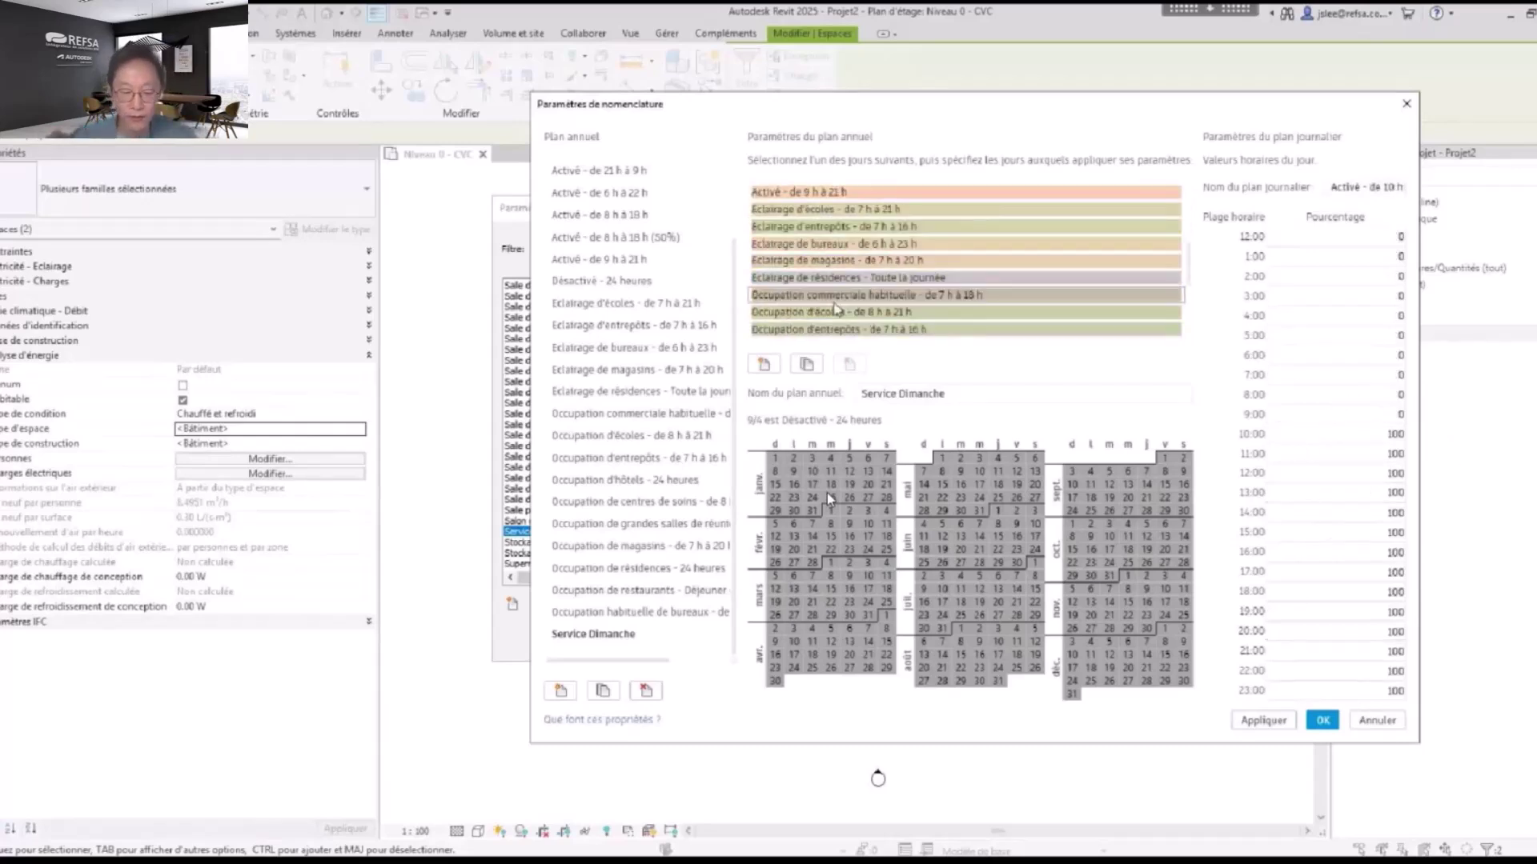
click(834, 328)
click(834, 194)
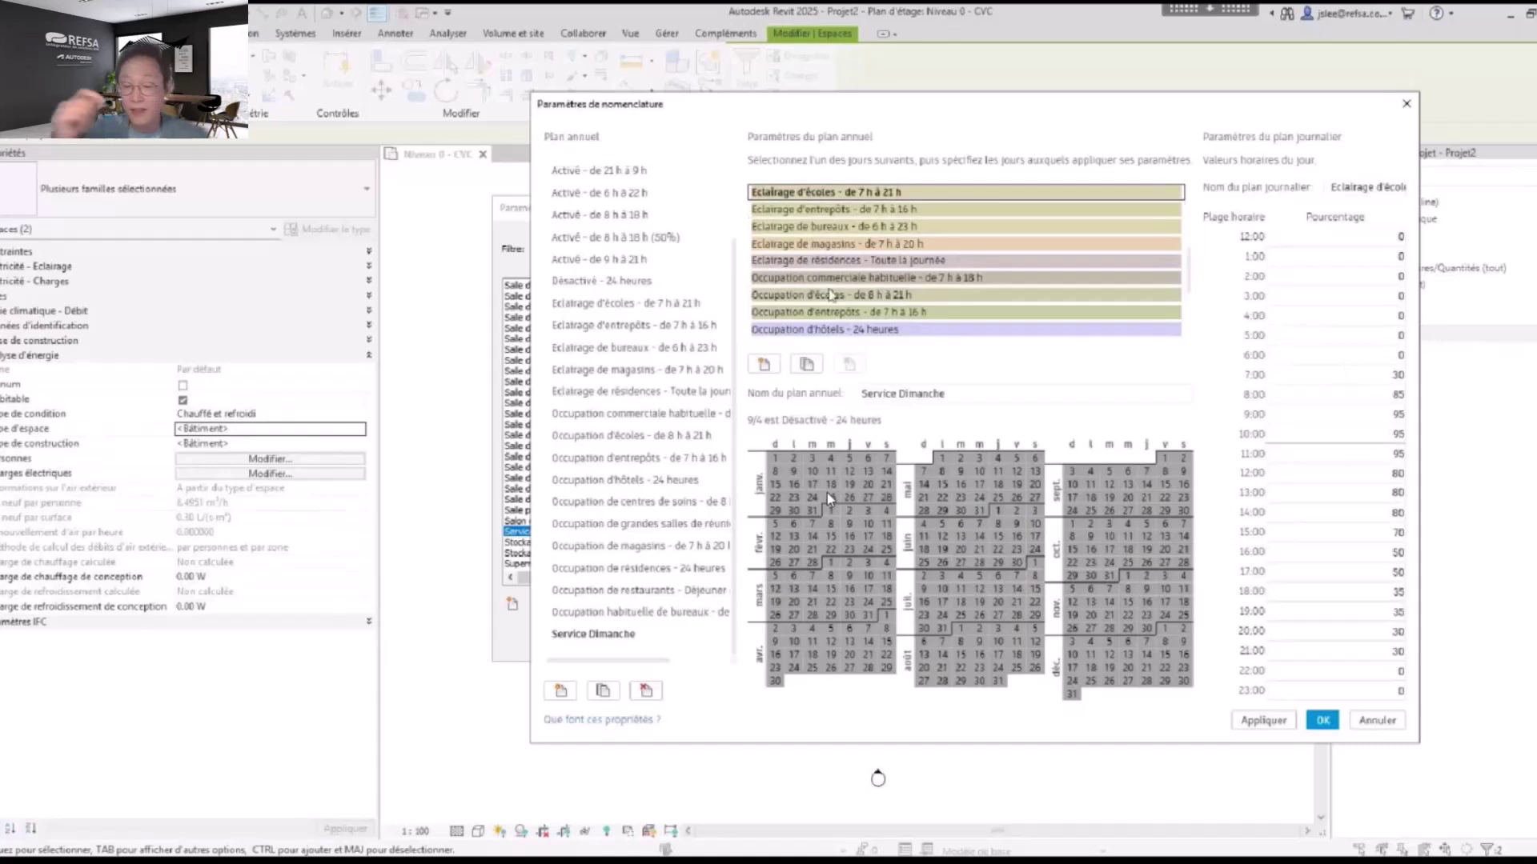
scroll(835, 277, down, 2)
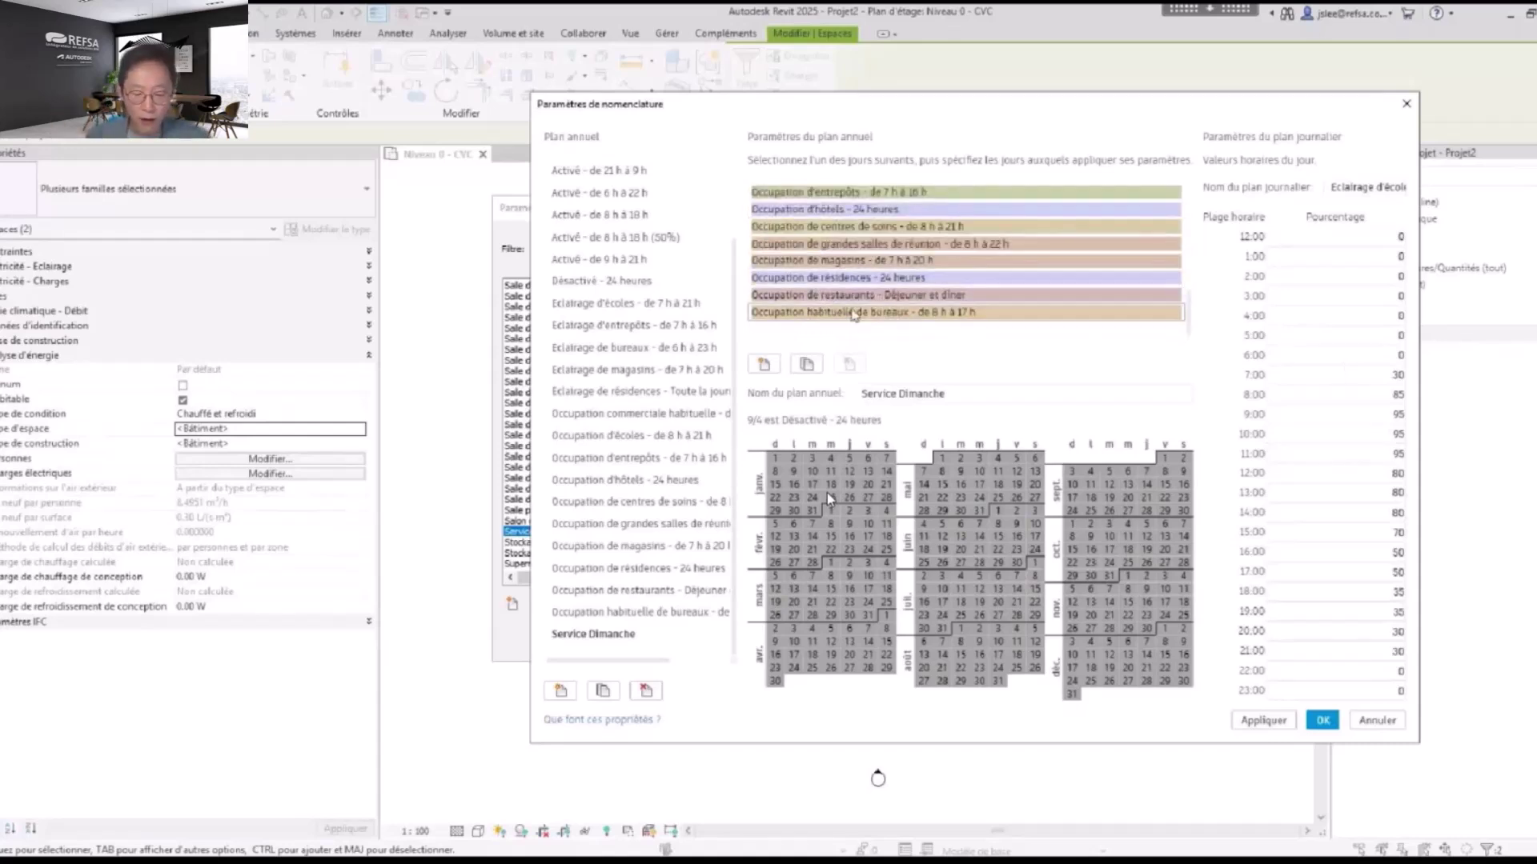
scroll(808, 328, up, 5)
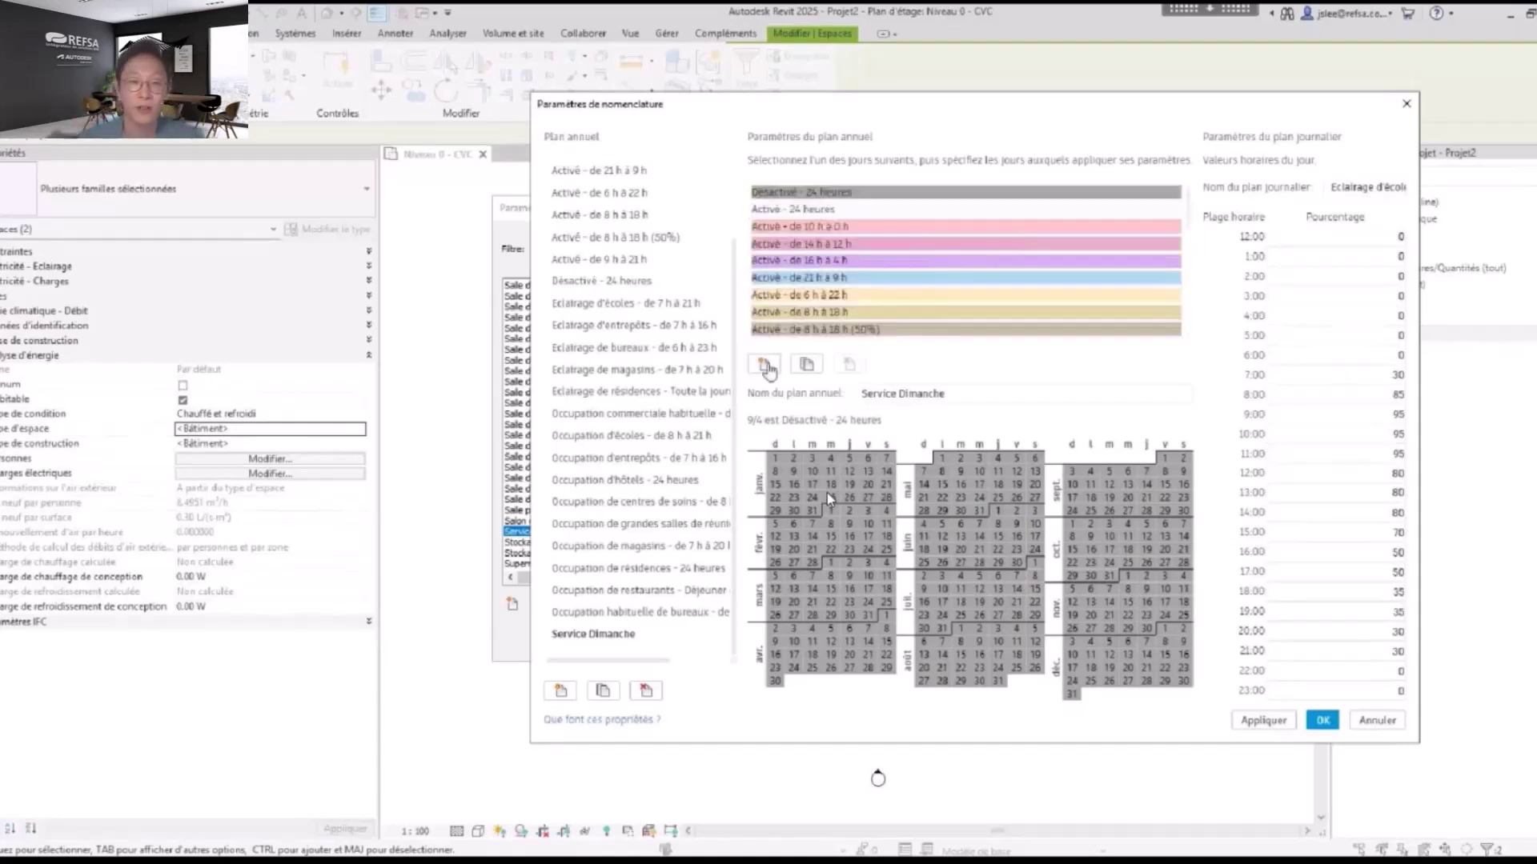
Add a new daily schedule named Service Dimanche to the Service Dimanche annual schedule
click(765, 365)
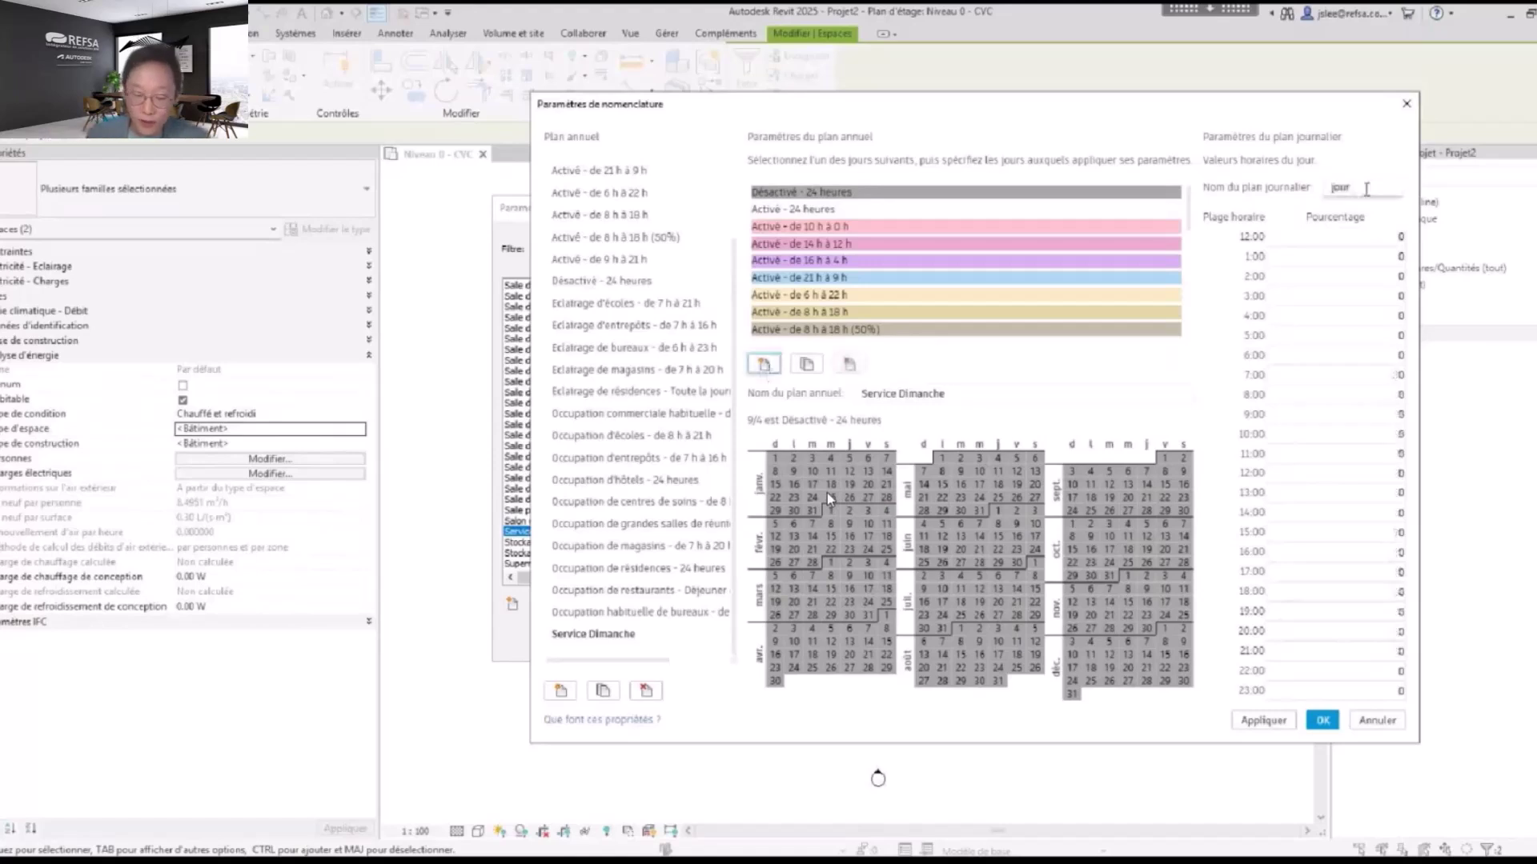
double_click(1366, 189)
text(Serv)
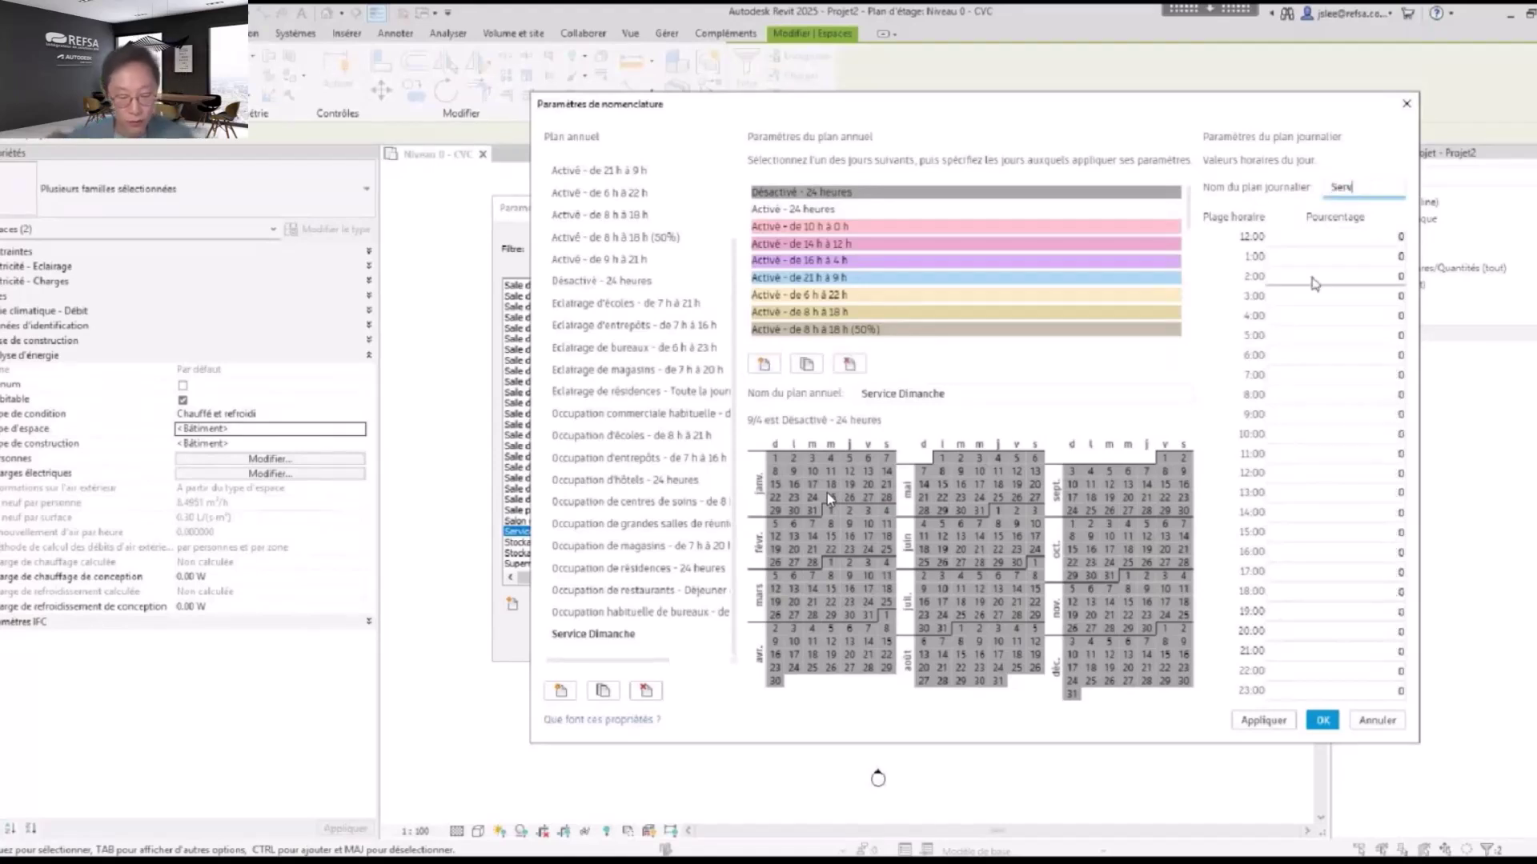
text(ice Dimanche)
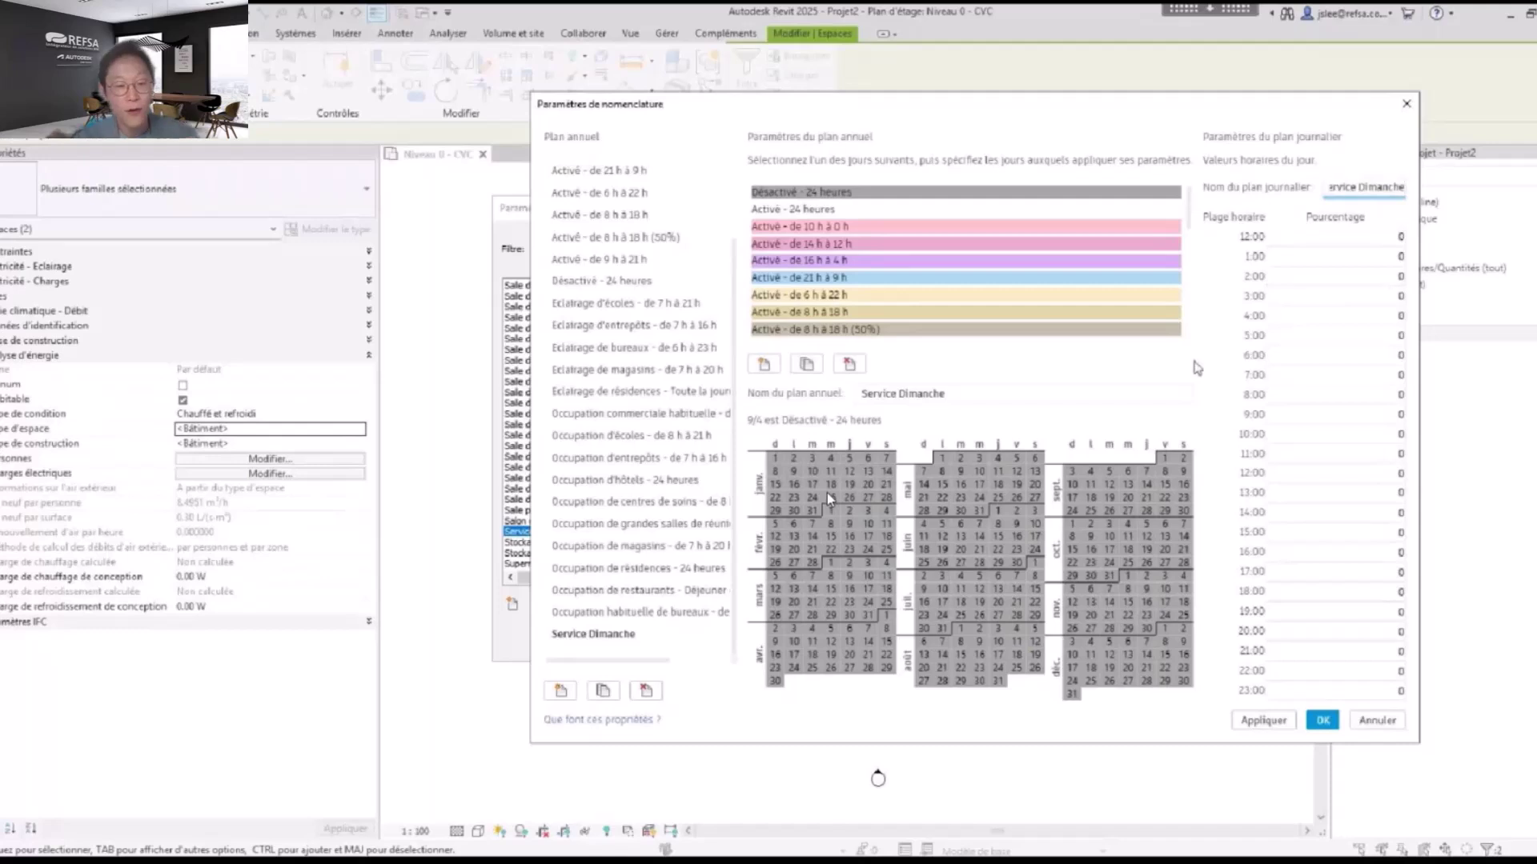
Set the daily schedule's percentages to 20 at 8:00, 50 at 9:00, 100 from 10:00 to 12:00, and 50 at 13:00
click(1389, 396)
text(20)
key(Return)
text(50)
key(Return)
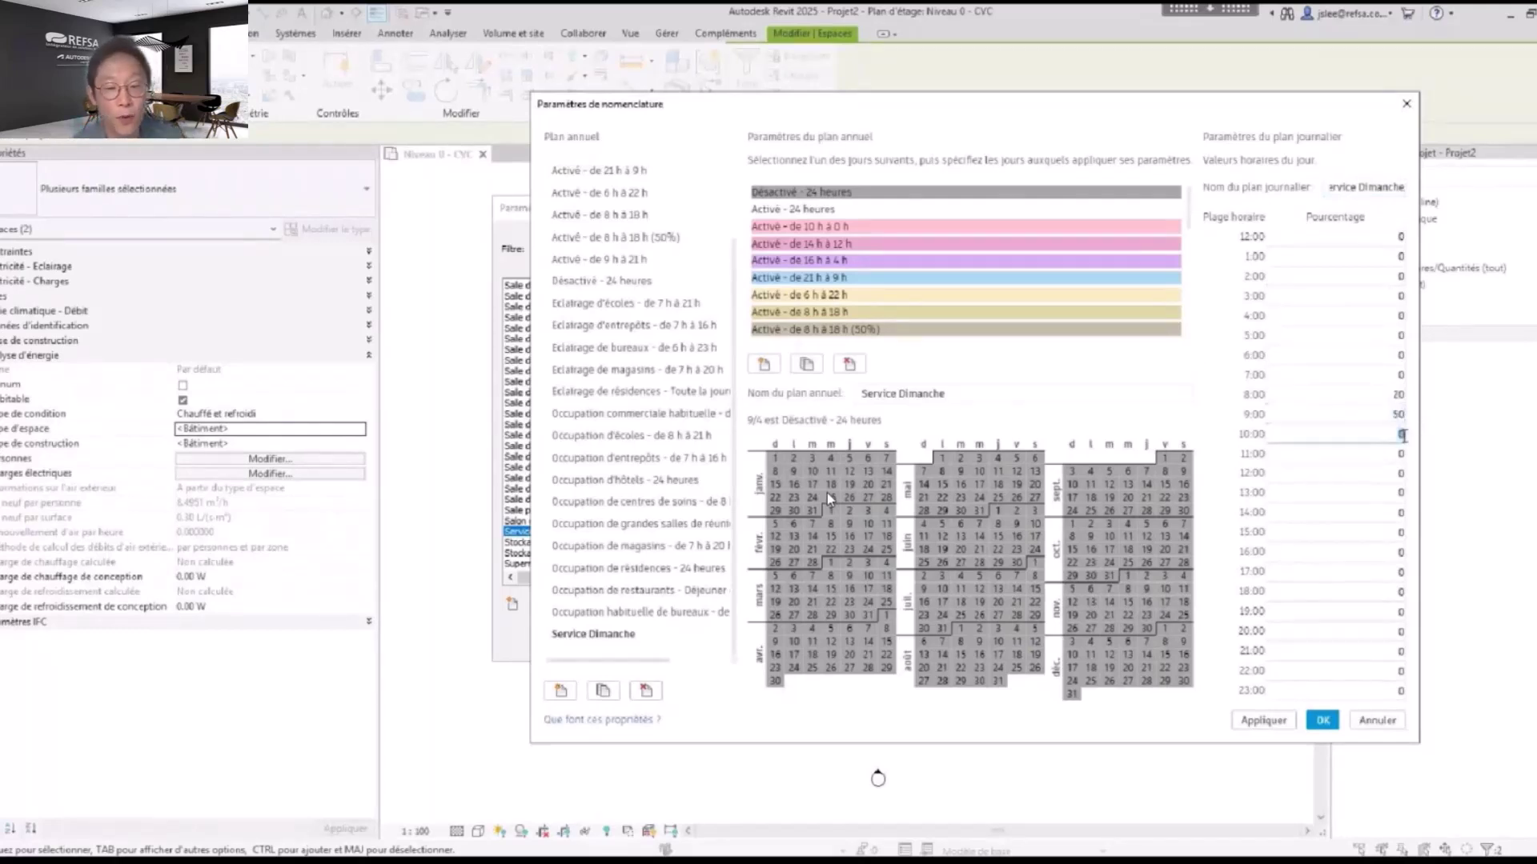
text(100)
key(Return)
text(100)
key(Return)
text(100)
key(Return)
text(50)
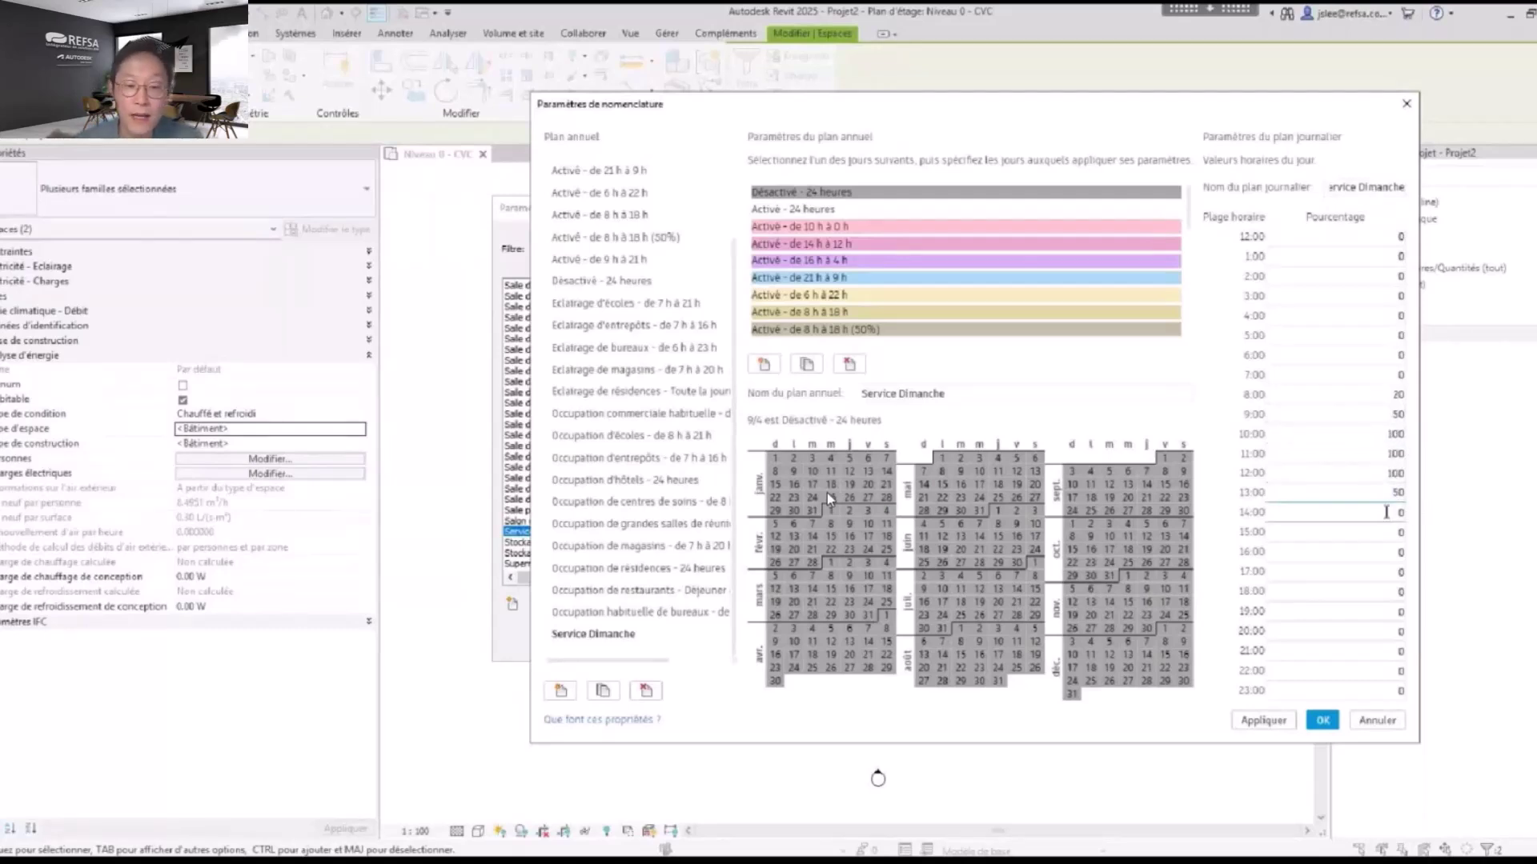
Apply the Service Dimanche daily schedule to every Sunday of the year and accept the schedule settings
drag(775, 458, 775, 680)
drag(923, 464, 923, 684)
drag(775, 458, 774, 680)
drag(1072, 464, 1080, 694)
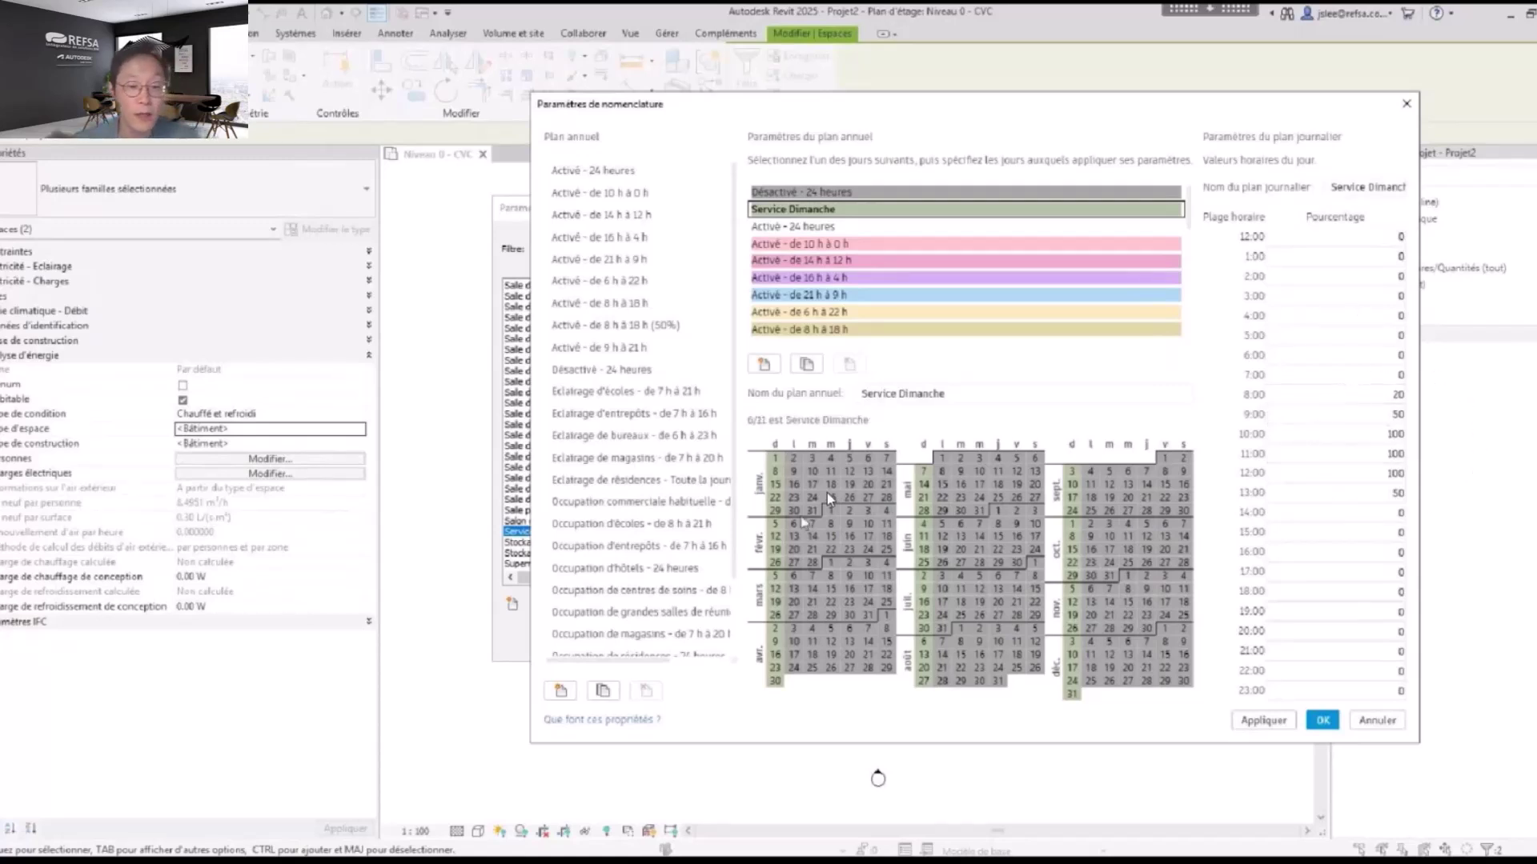
click(1322, 720)
Assign the Service Dimanche annual schedule to the space type's equipment usage schedule as well
click(1032, 445)
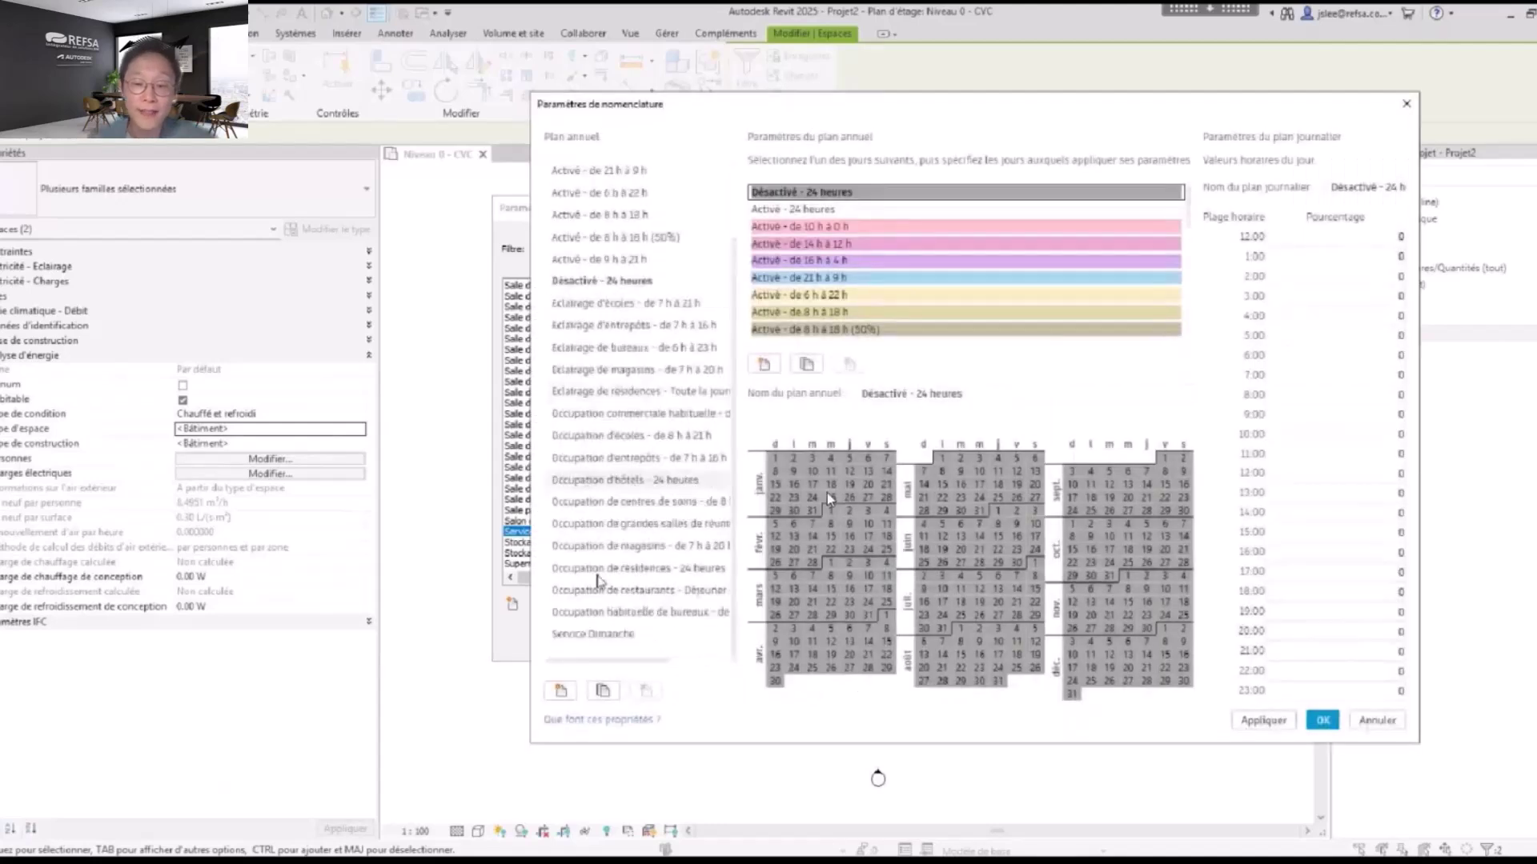
click(593, 634)
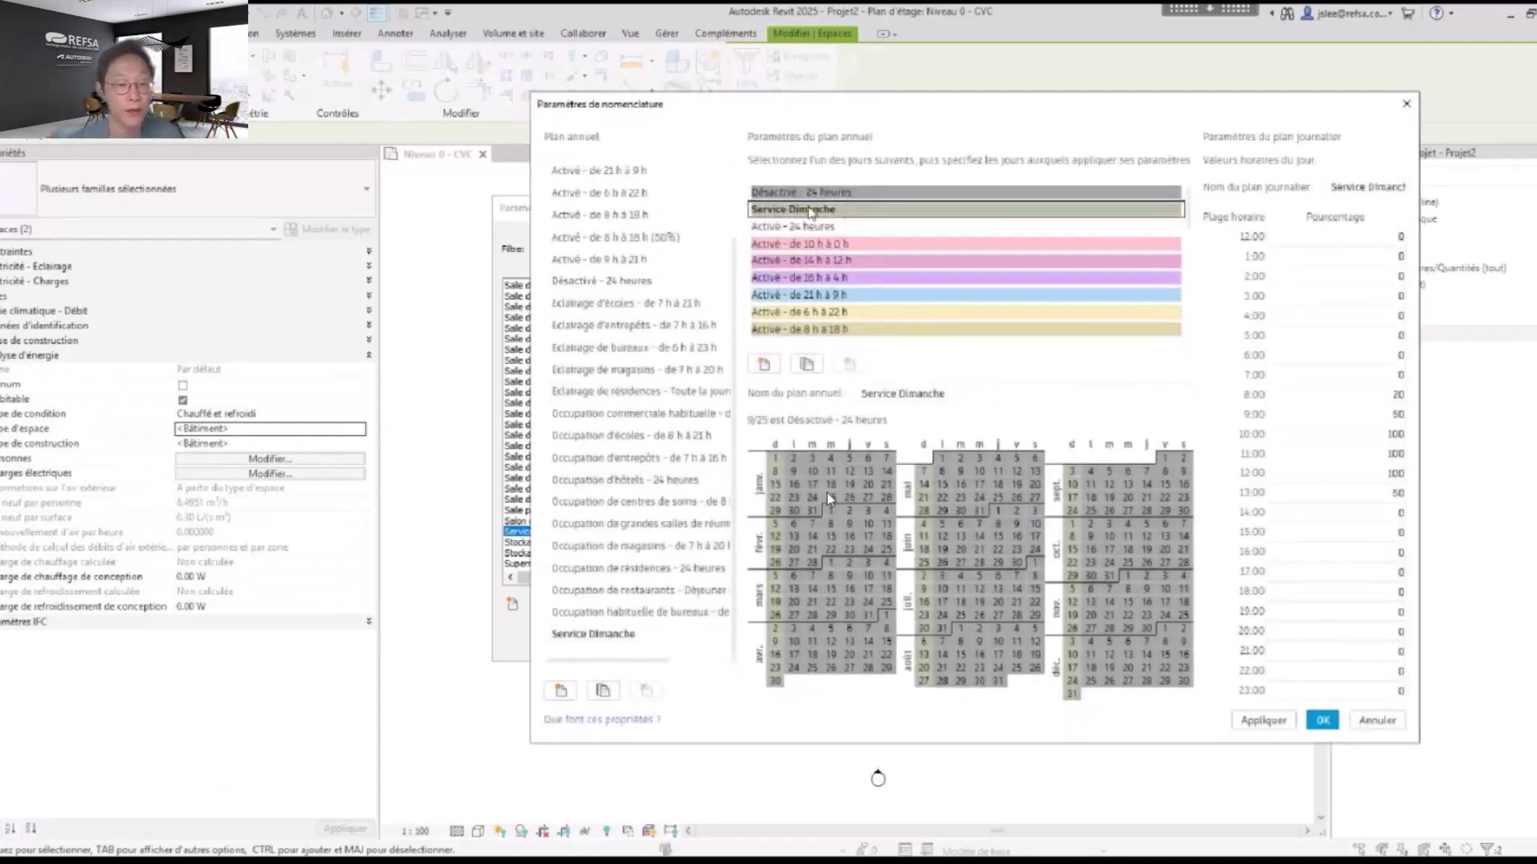
click(1280, 726)
click(1323, 721)
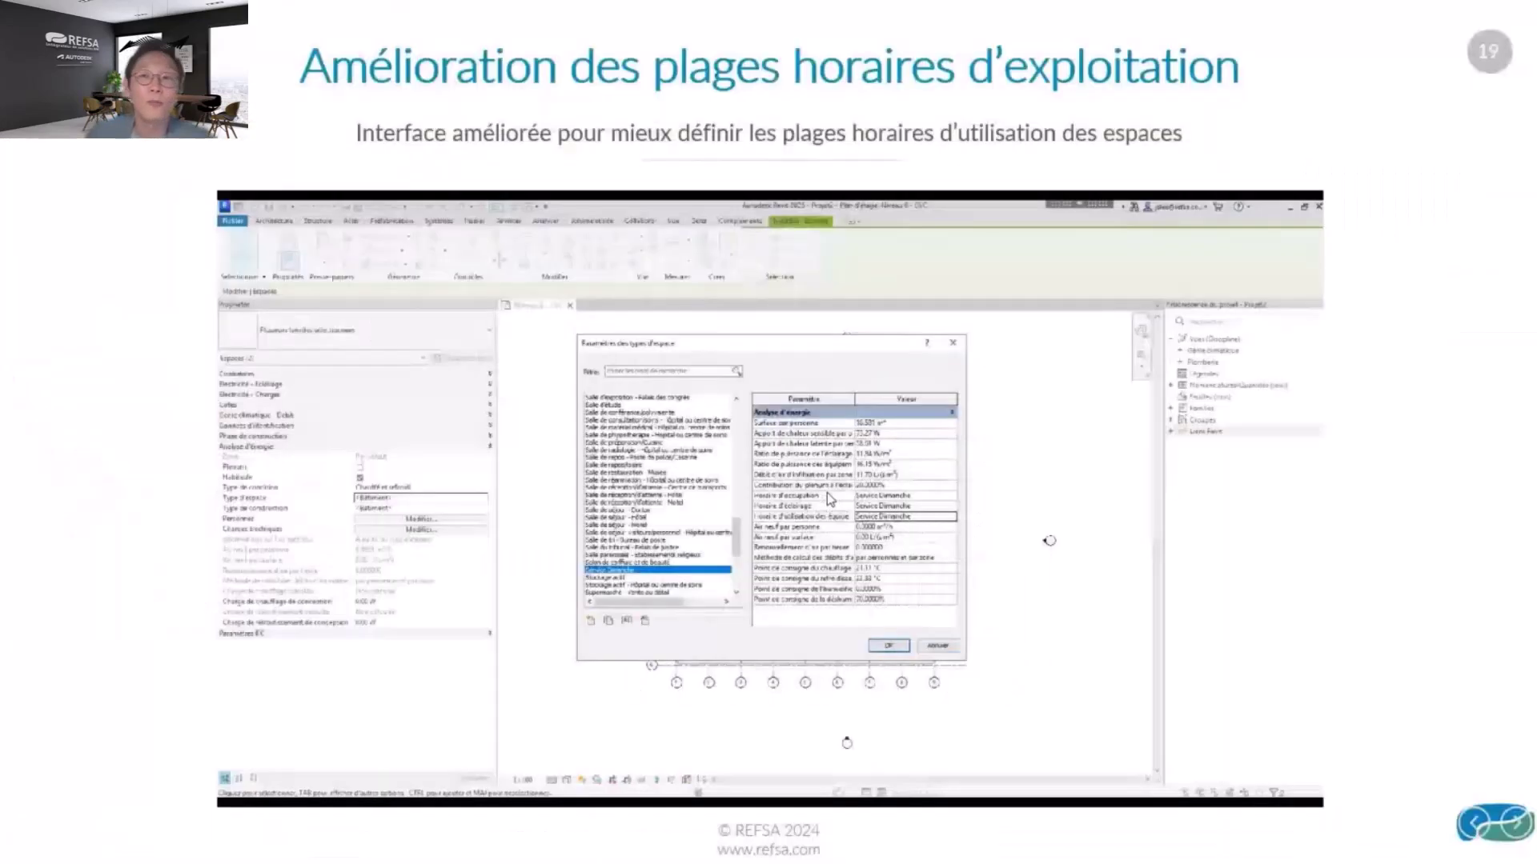
key(Right)
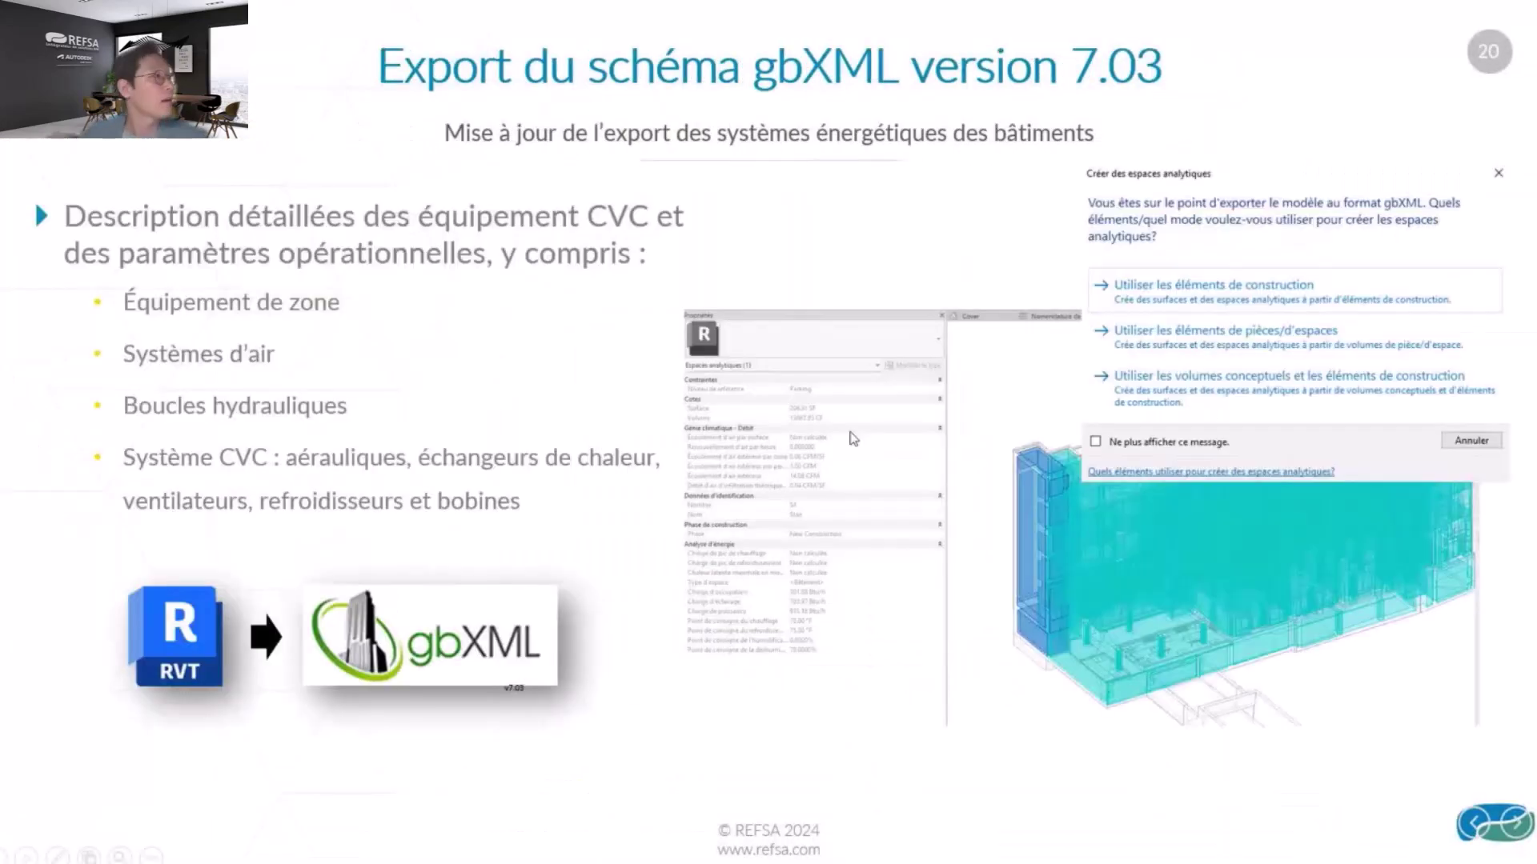
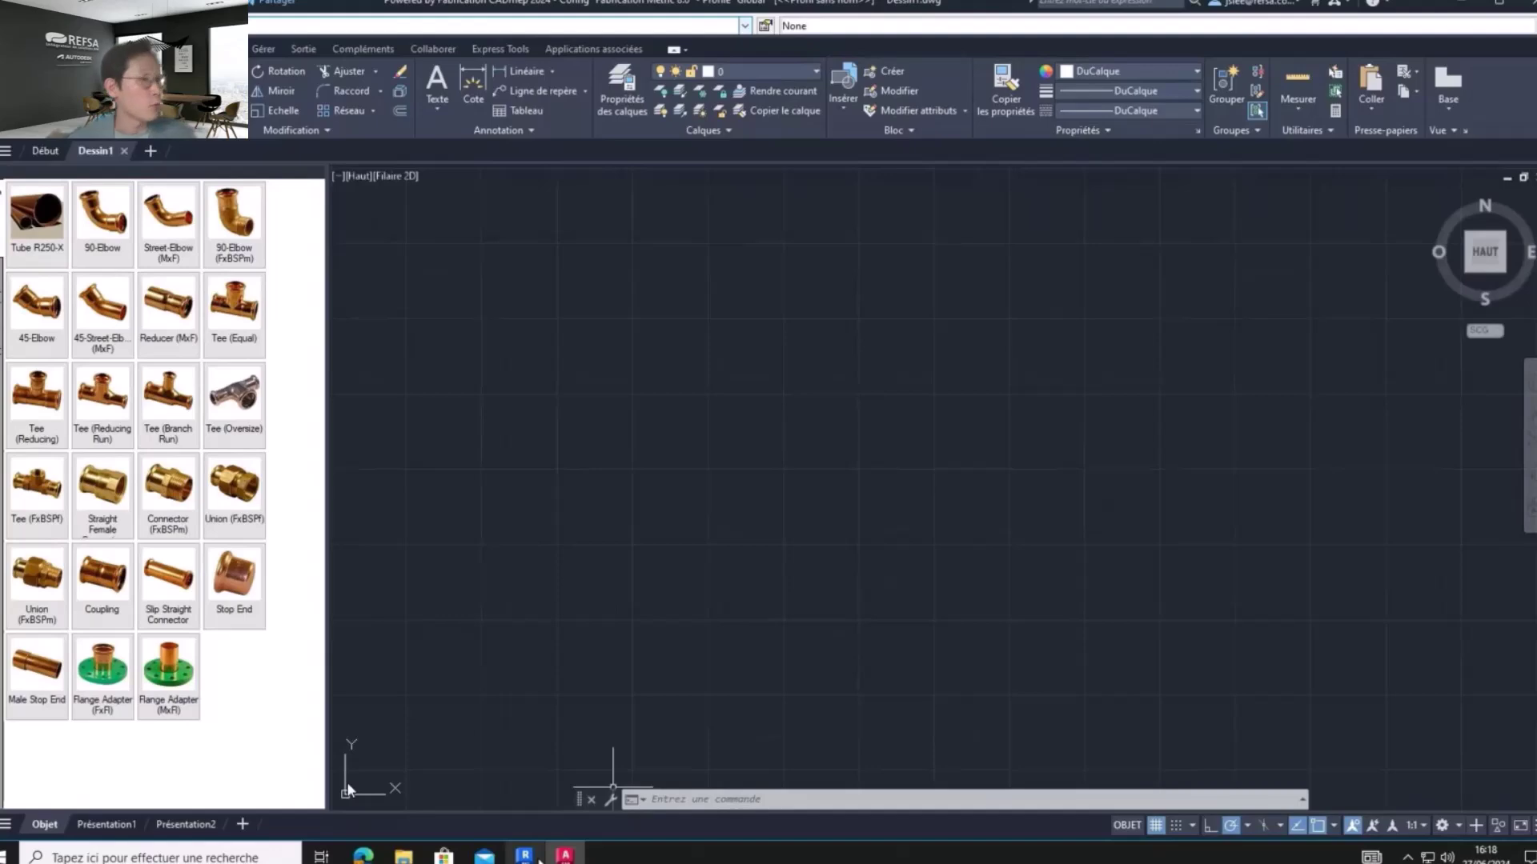
Switch to Revit and choose Fabrication Metric 8.0 as the fabrication configuration in the fabrication settings
click(525, 856)
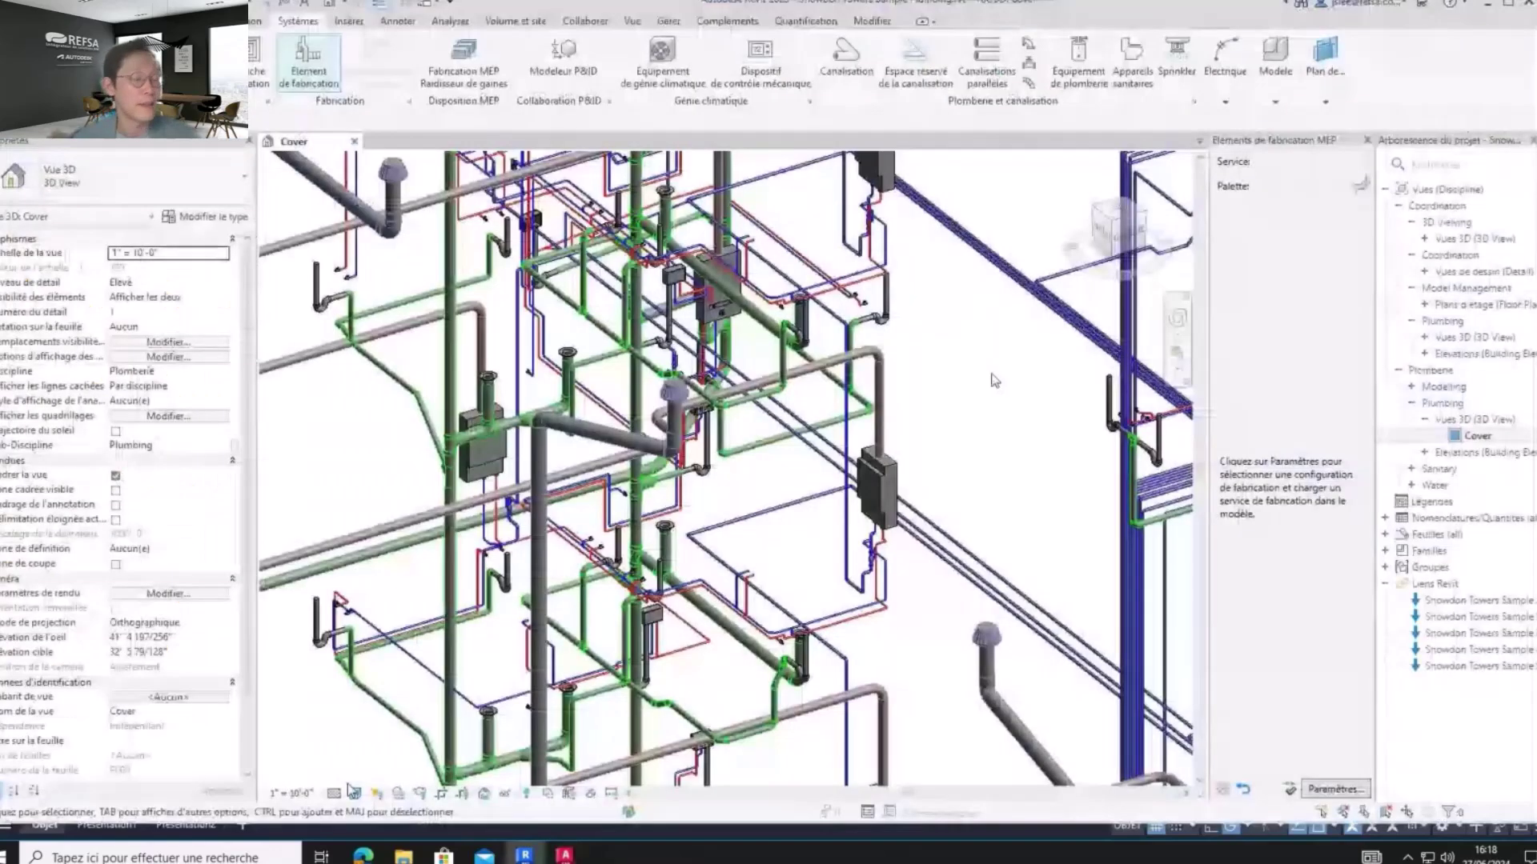
click(1319, 789)
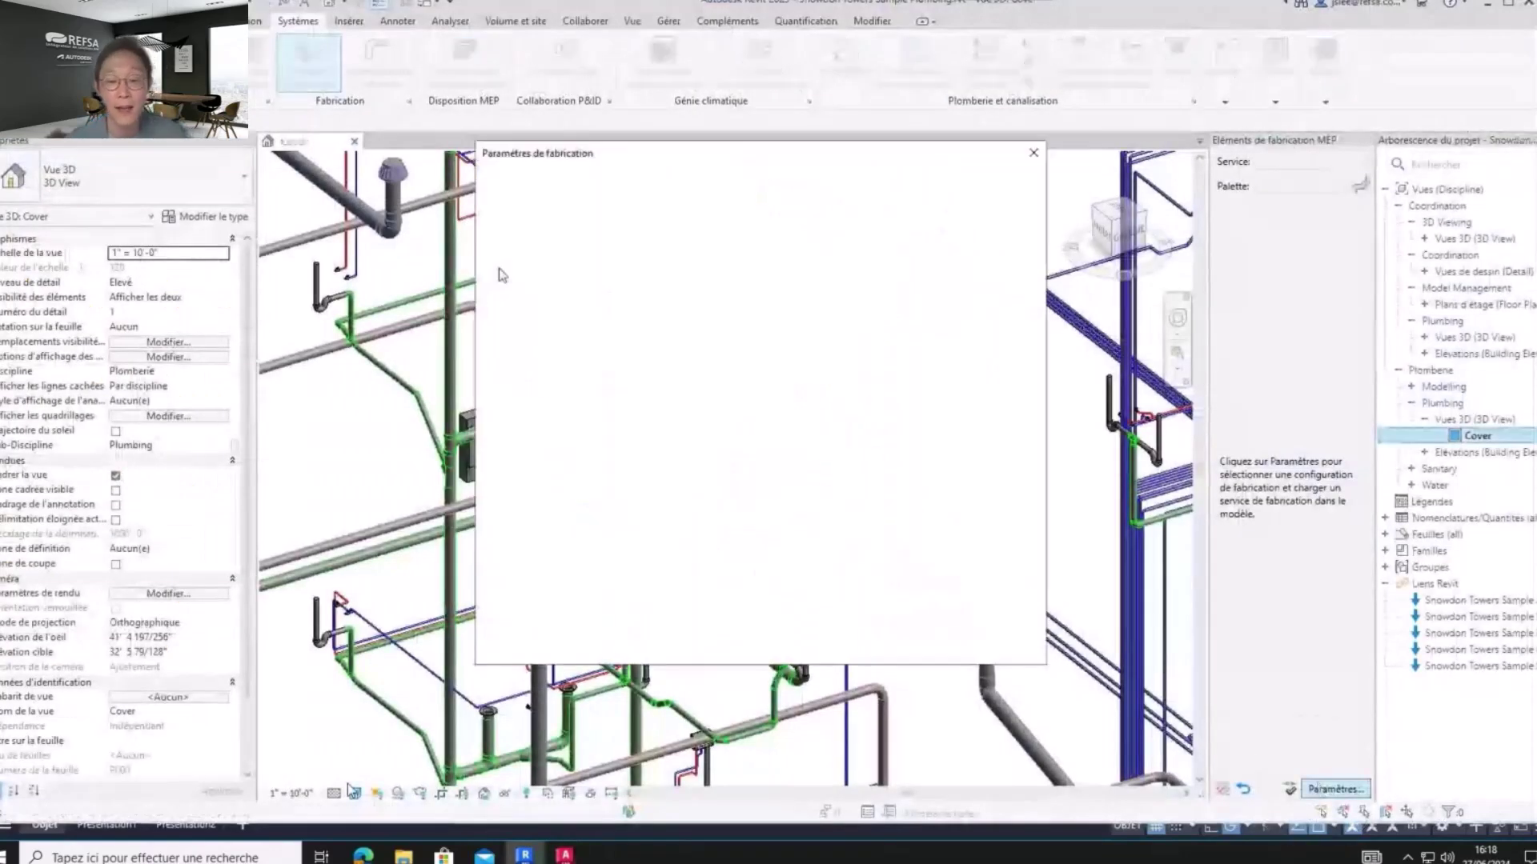
click(625, 224)
click(630, 276)
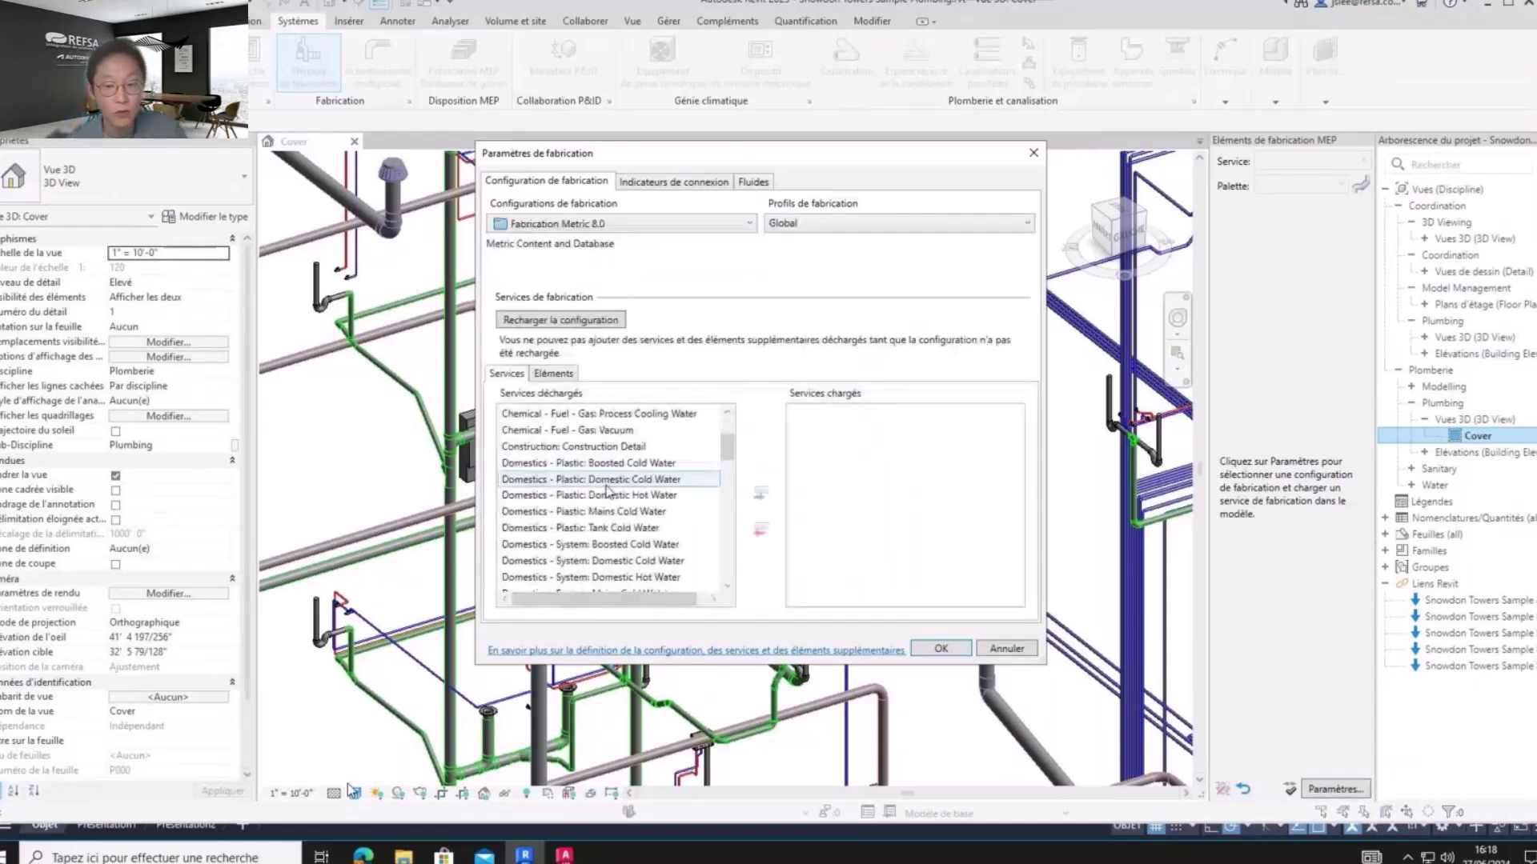
Load the Domestics fabrication services, from Plastic: Boosted Cold Water through System: Tank Cold Water
scroll(597, 464, down, 1)
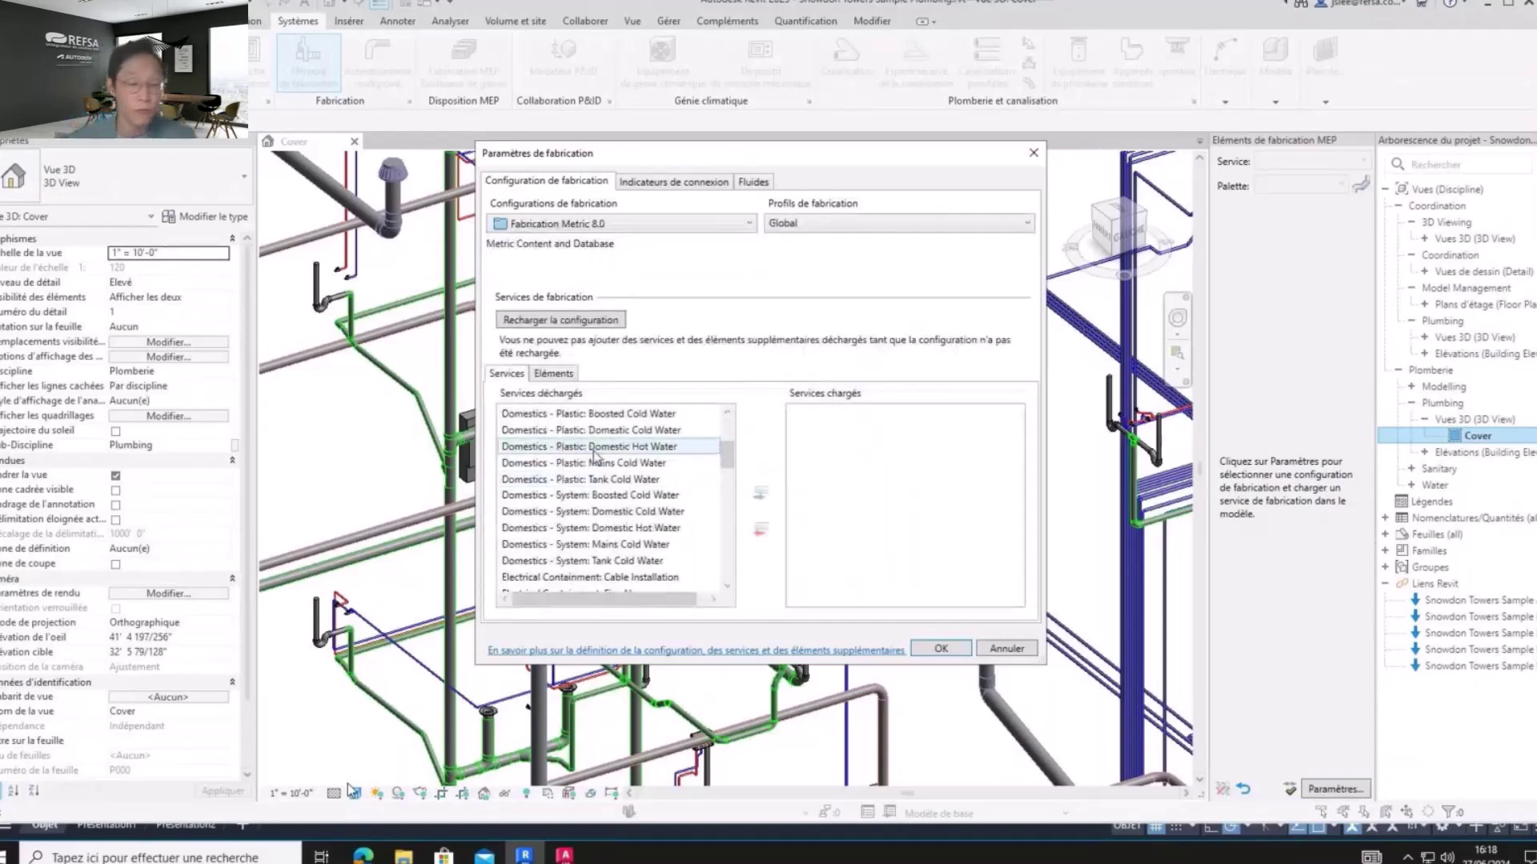
drag(592, 413, 623, 561)
click(760, 494)
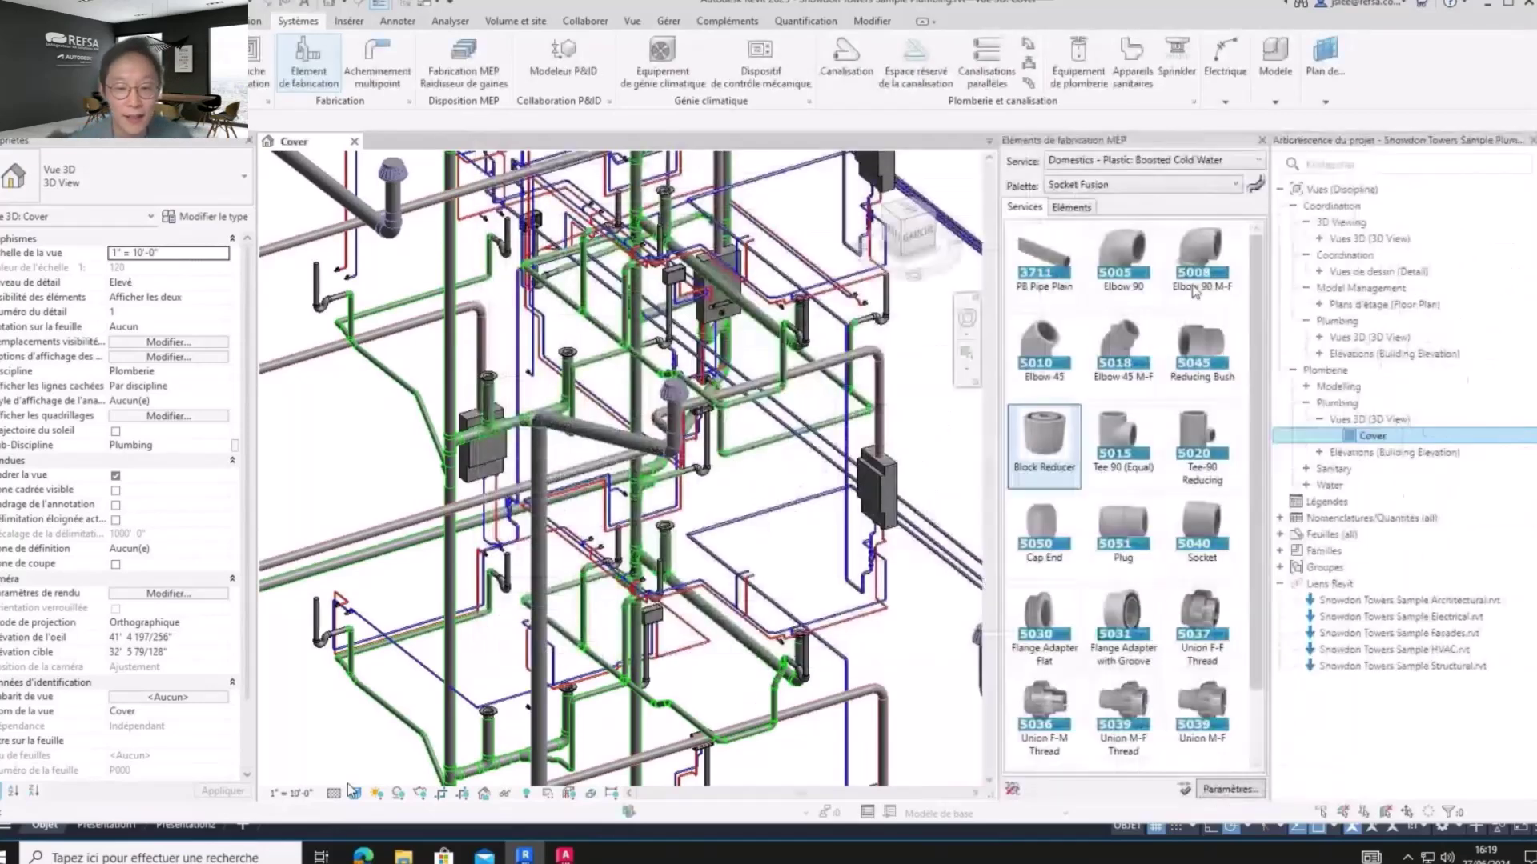
Browse the loaded services and display the Electro Fusion parts of Domestics - Plastic: Mains Cold Water
click(1177, 160)
click(1177, 194)
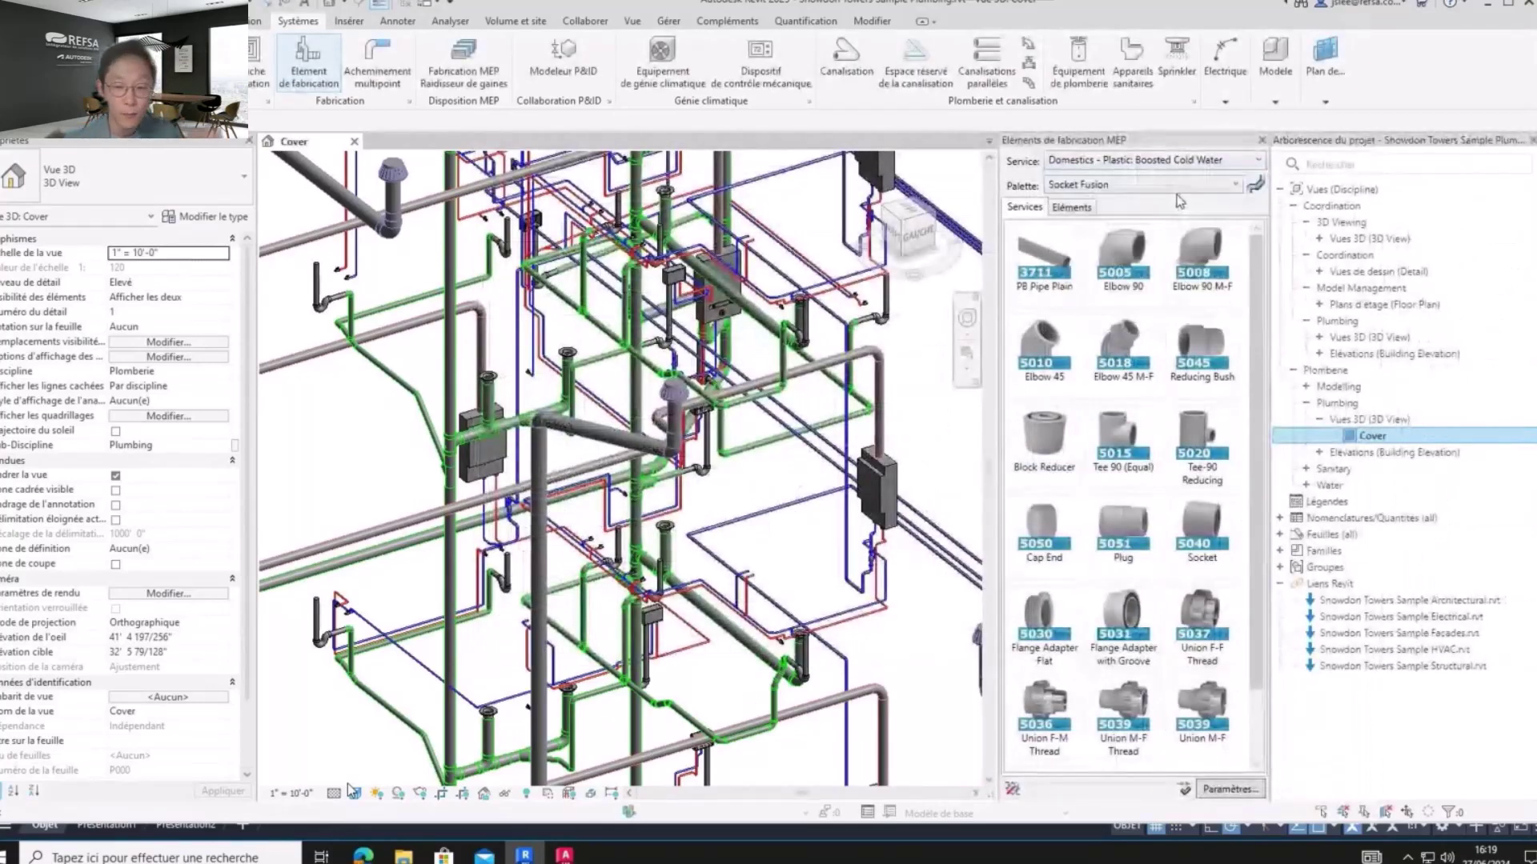
click(1160, 160)
click(1154, 228)
click(1138, 364)
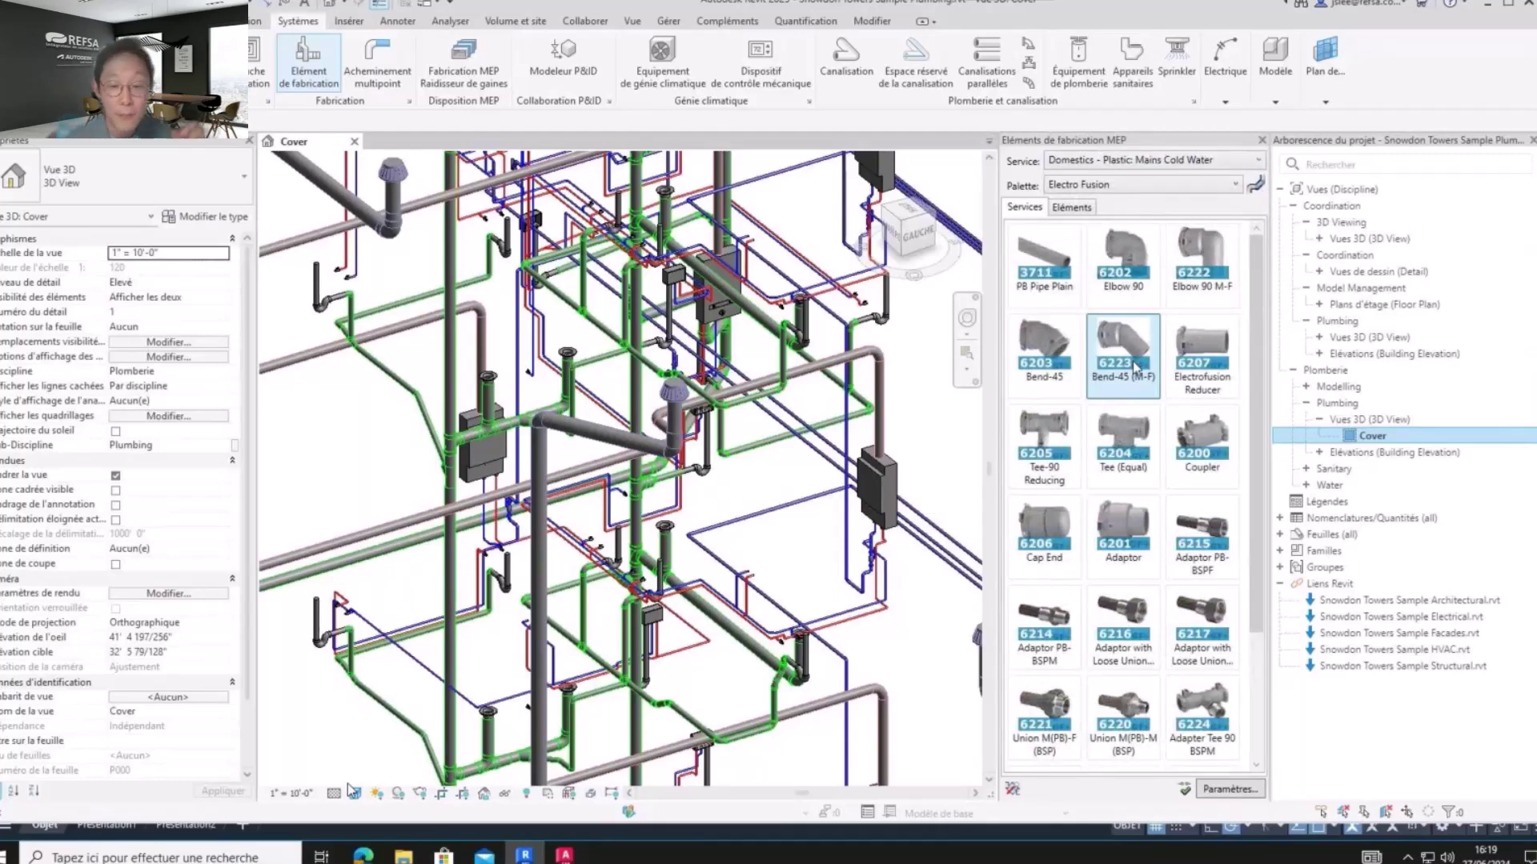
click(1508, 4)
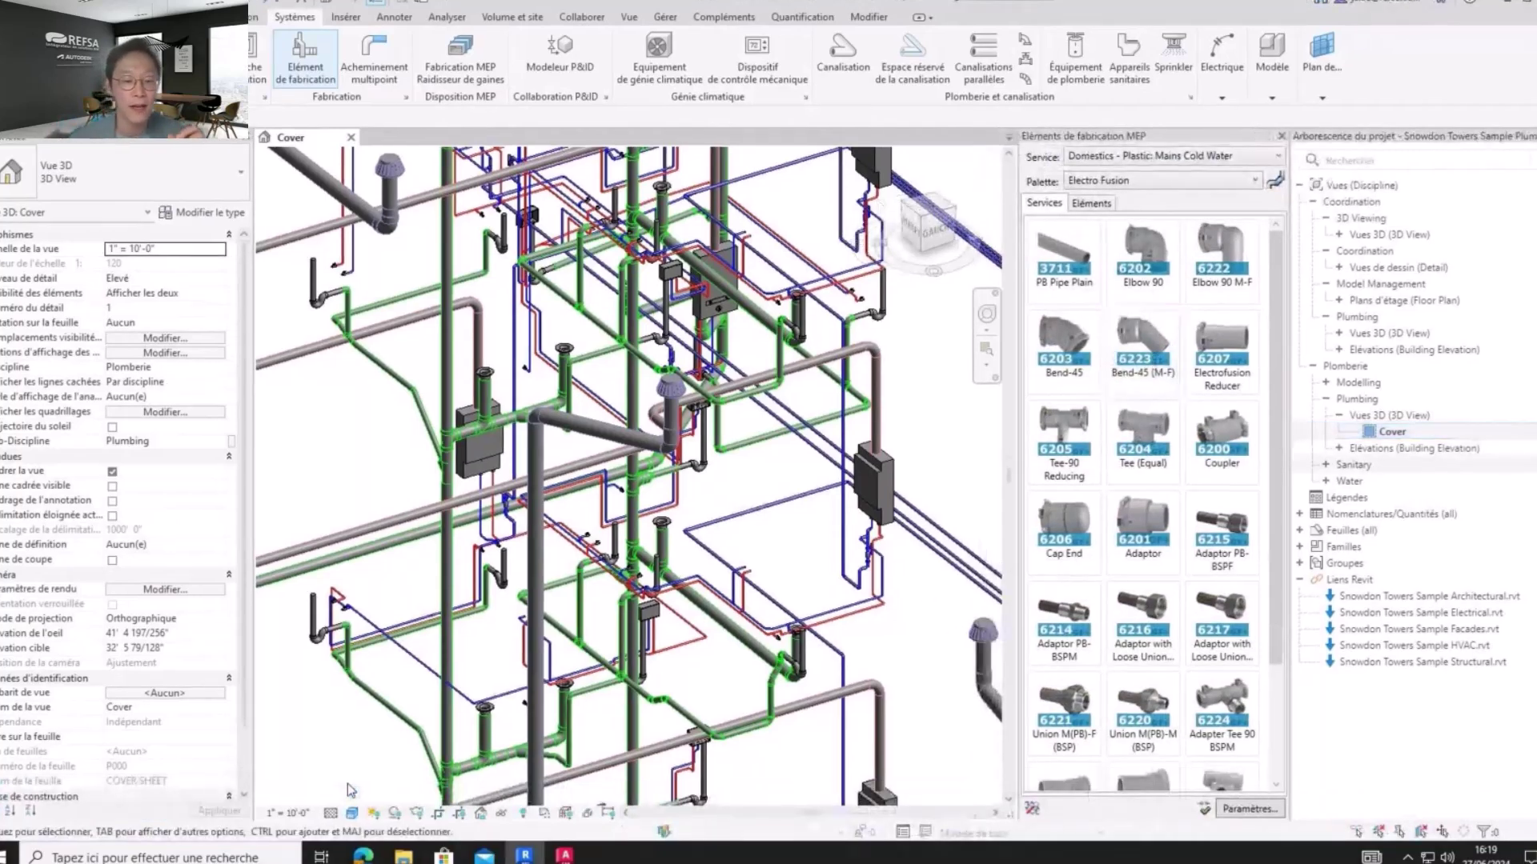
Switch to MEP Fabrication Data Manager and open the parts list of the Fabrication Metric 8.0 configuration
key(alt+Tab)
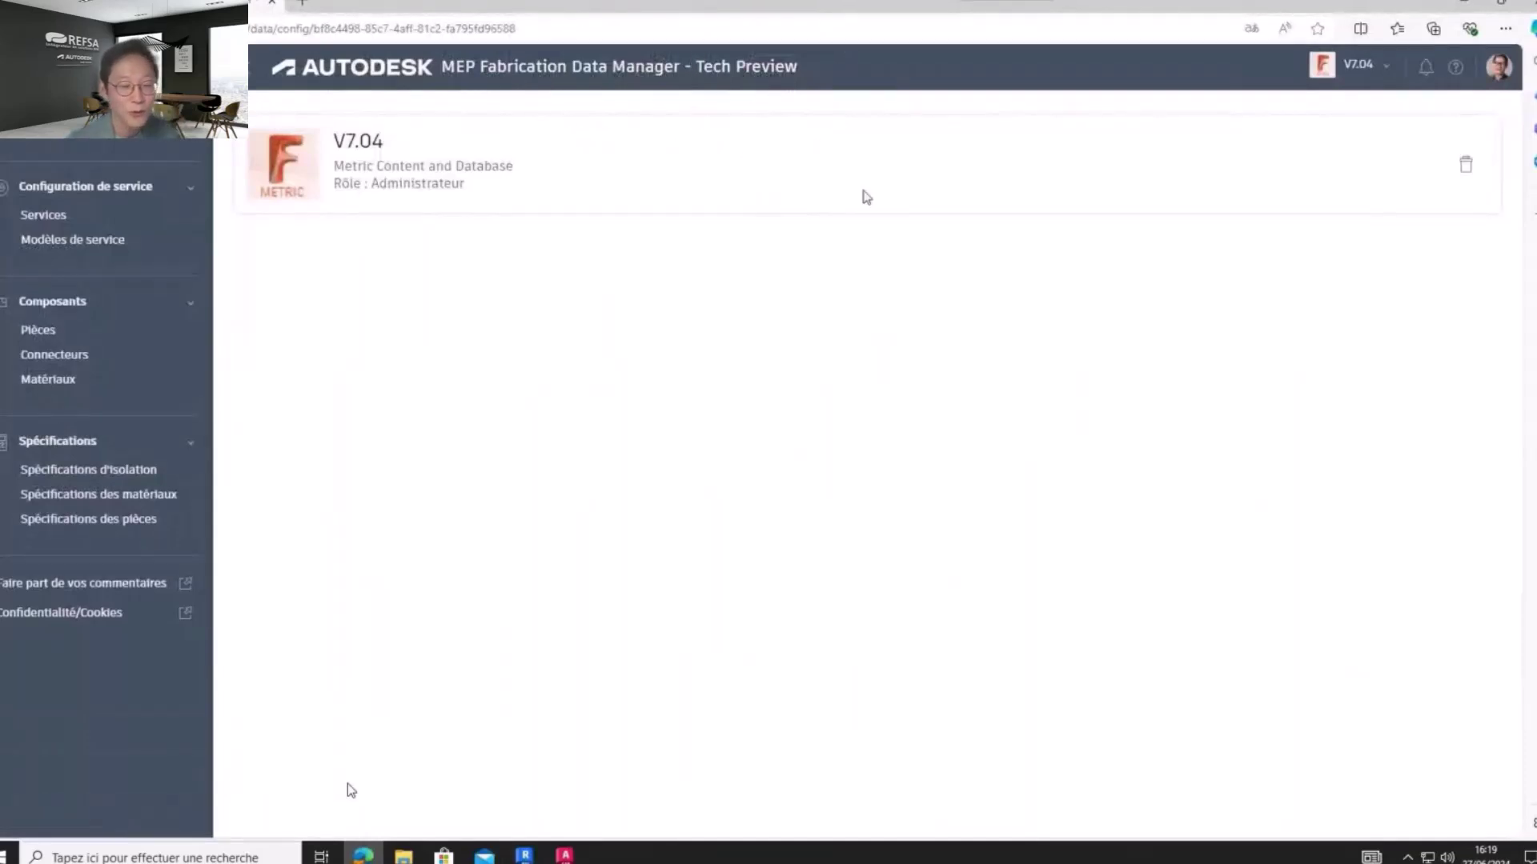
click(1379, 76)
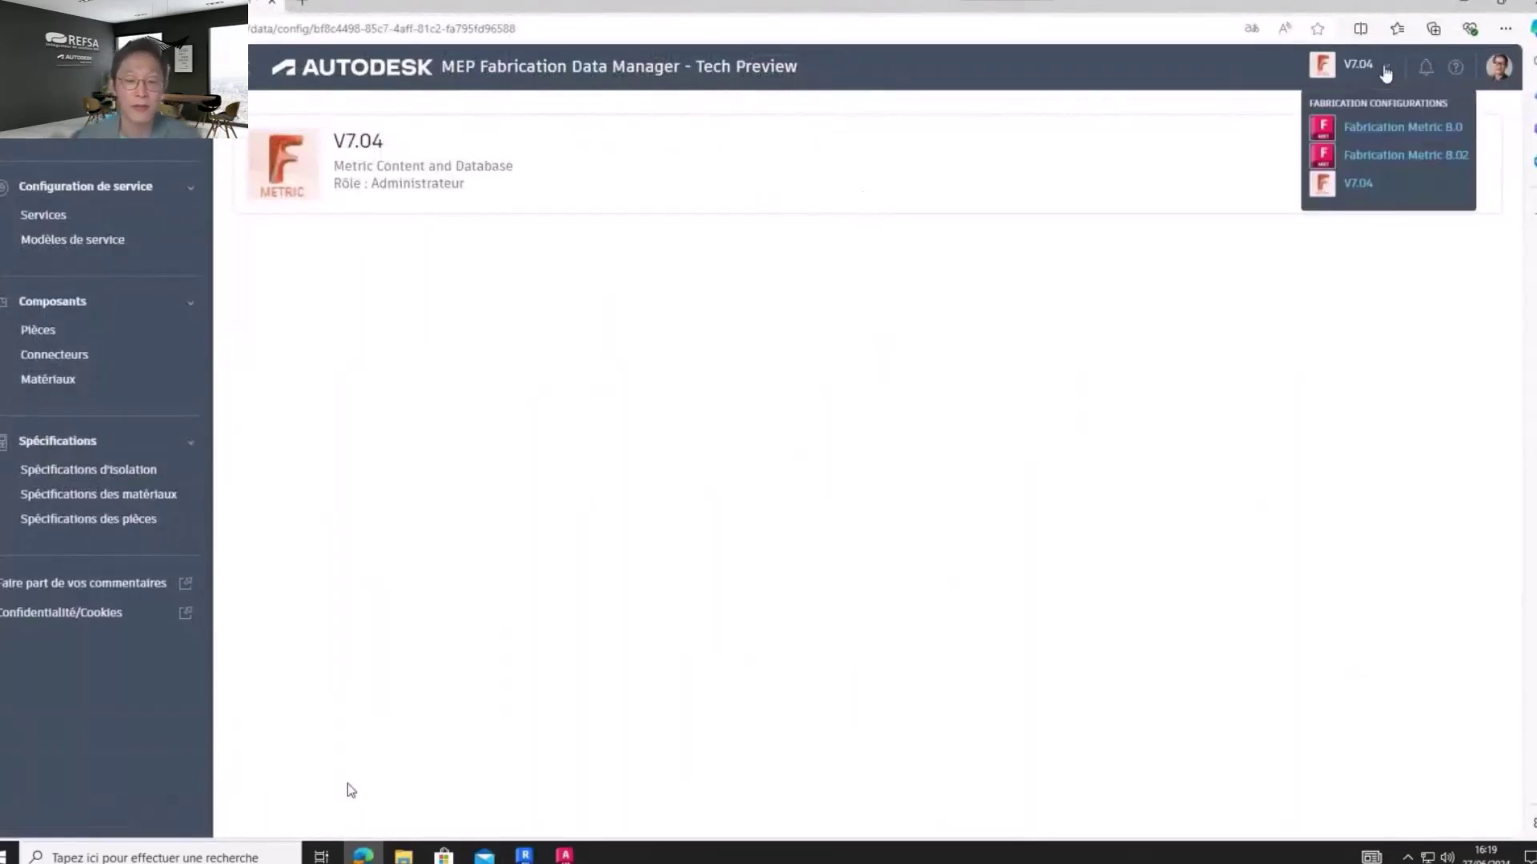
click(1376, 127)
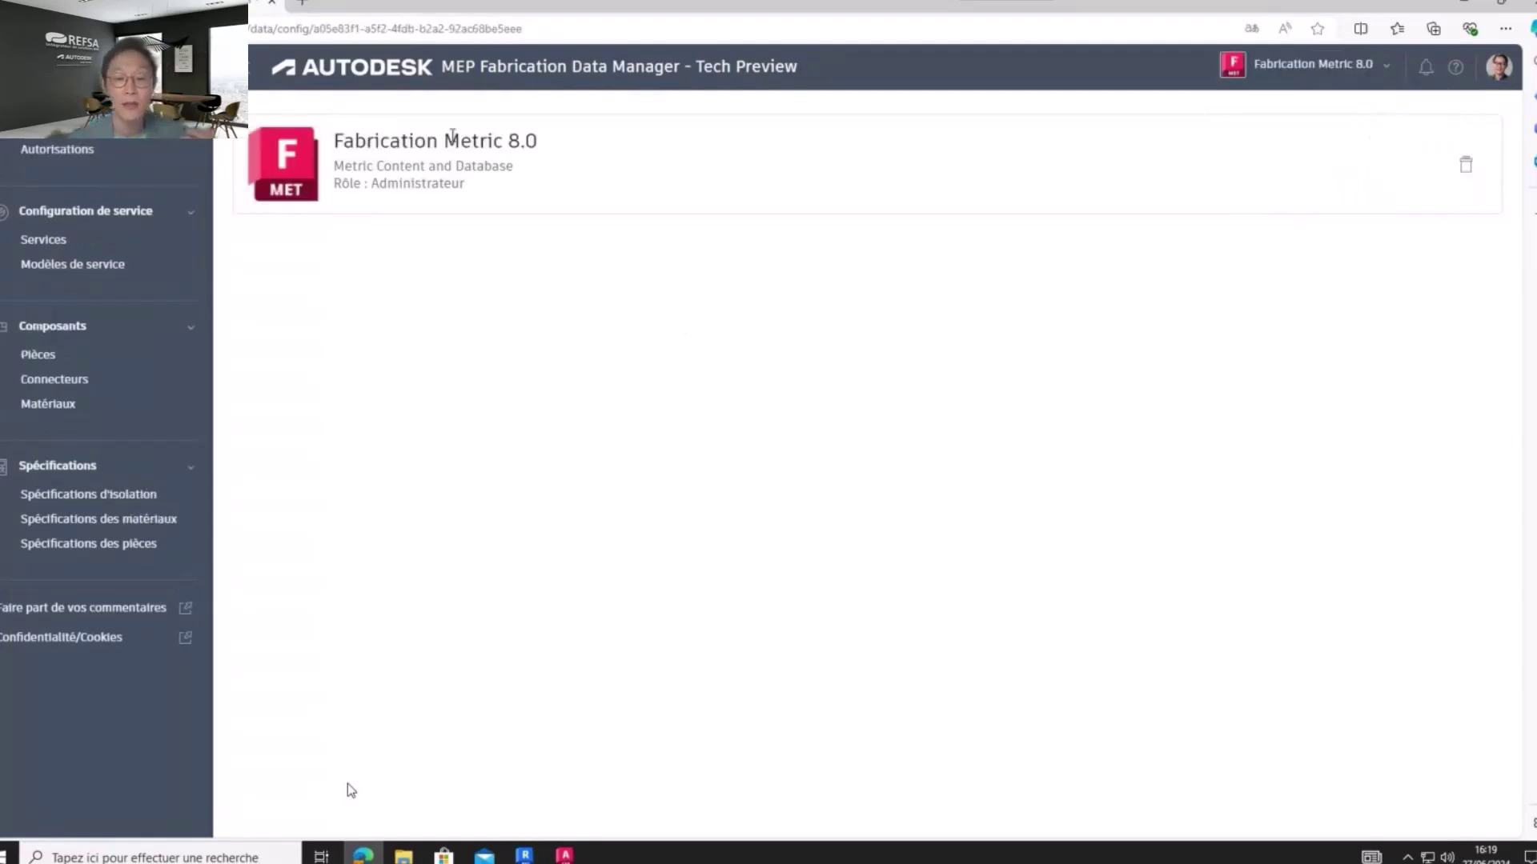
click(40, 360)
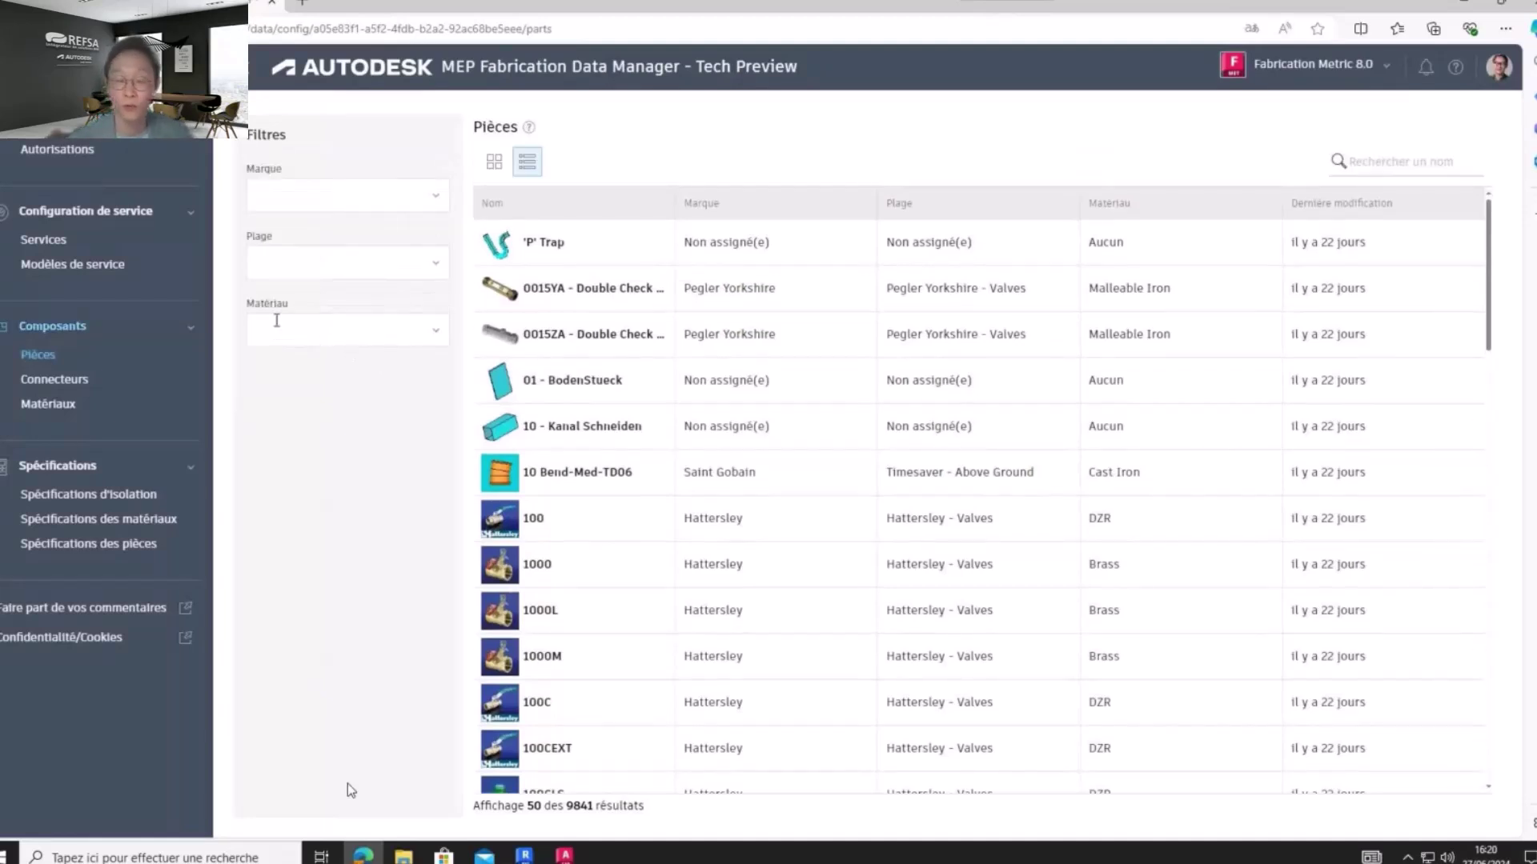
Filter the parts by the Bronze material and look through the filtered valves
click(436, 331)
click(299, 570)
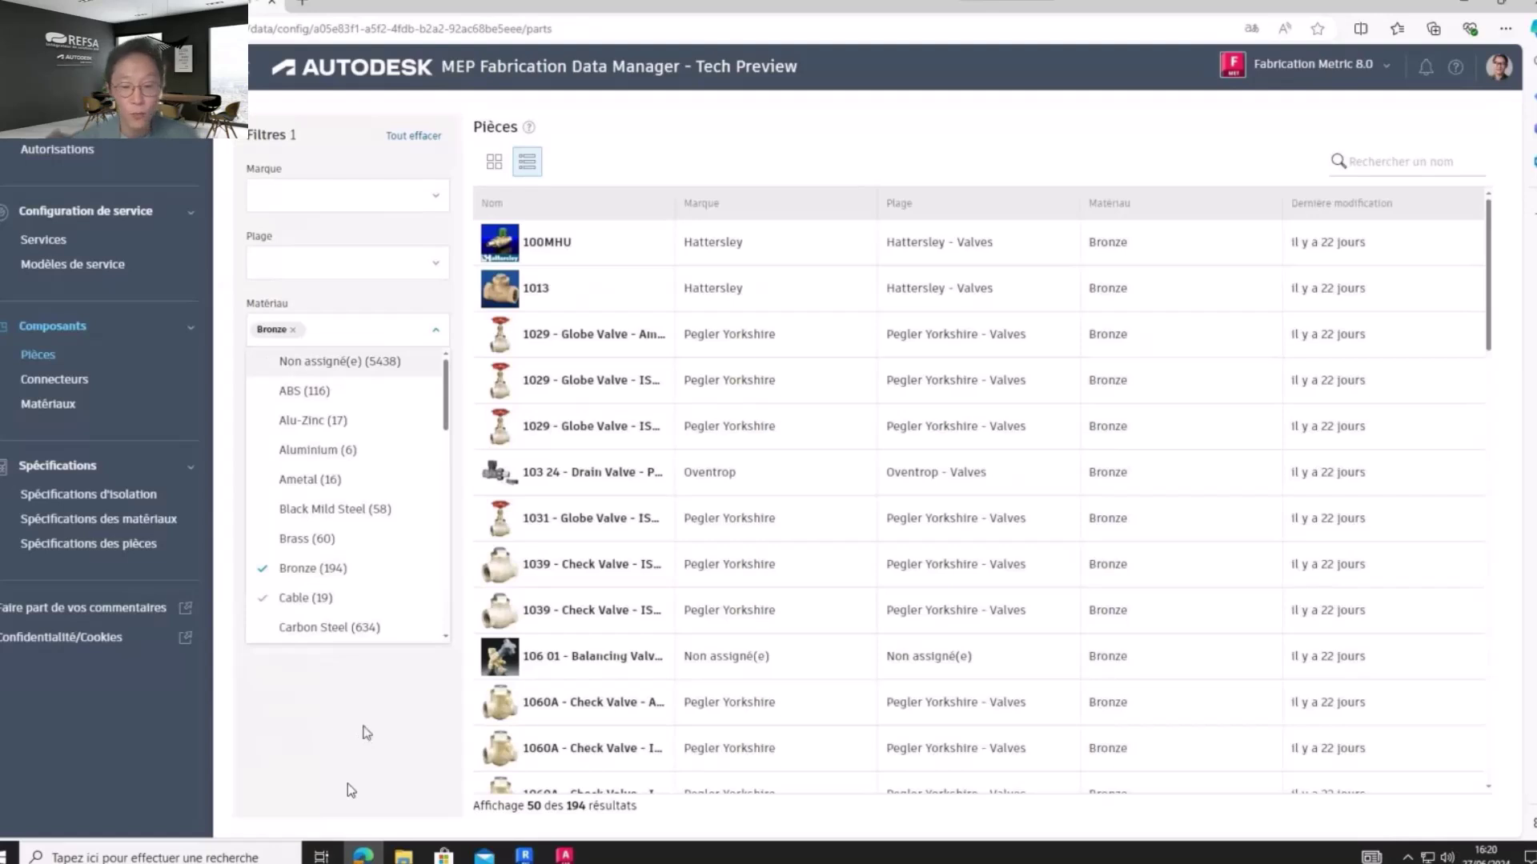
click(669, 480)
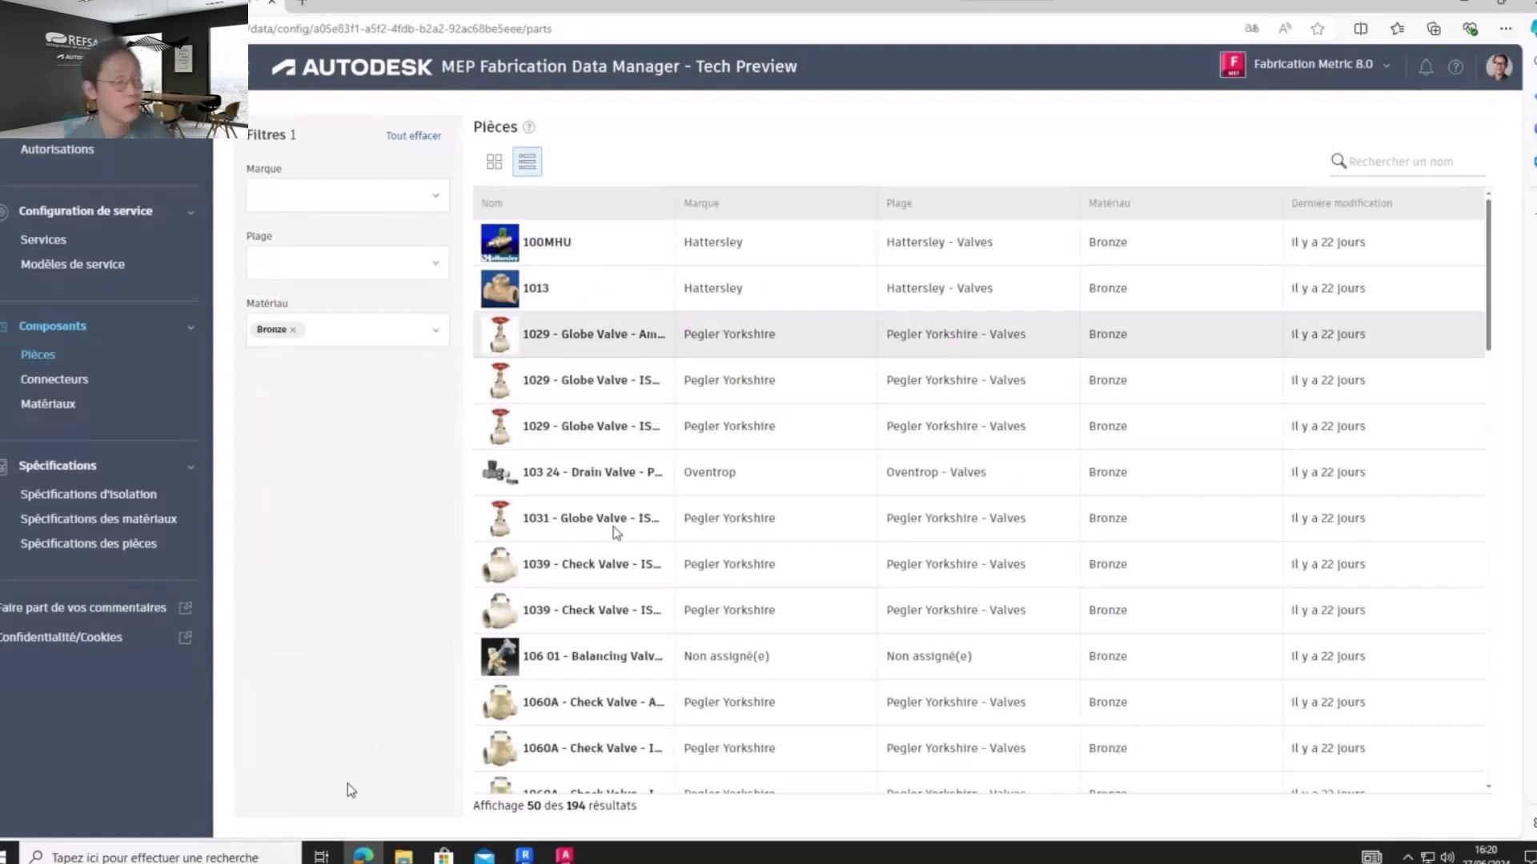
scroll(616, 532, down, 4)
scroll(616, 532, down, 10)
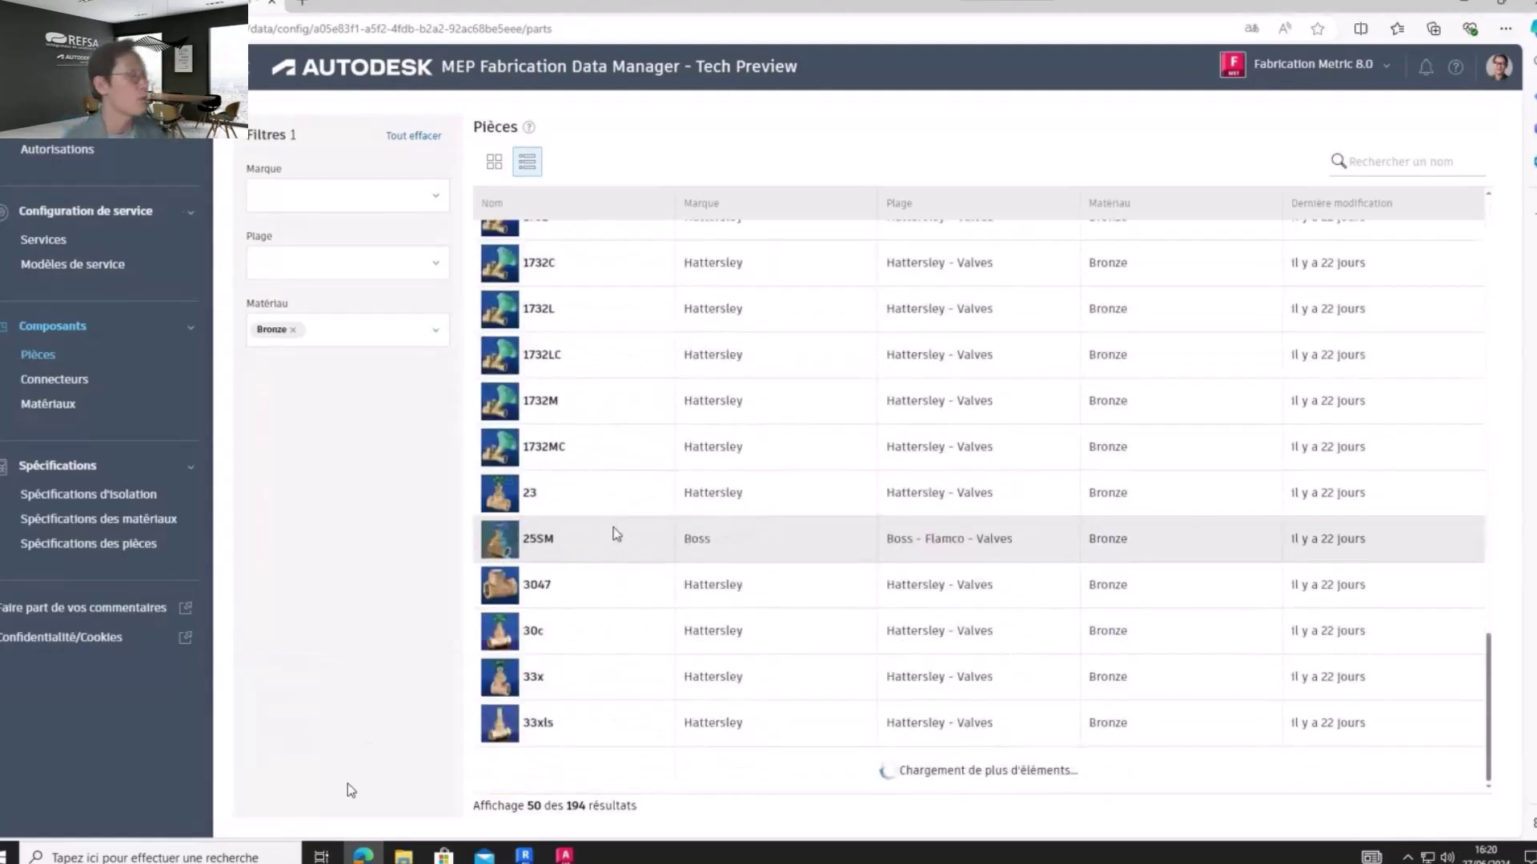
scroll(624, 568, down, 3)
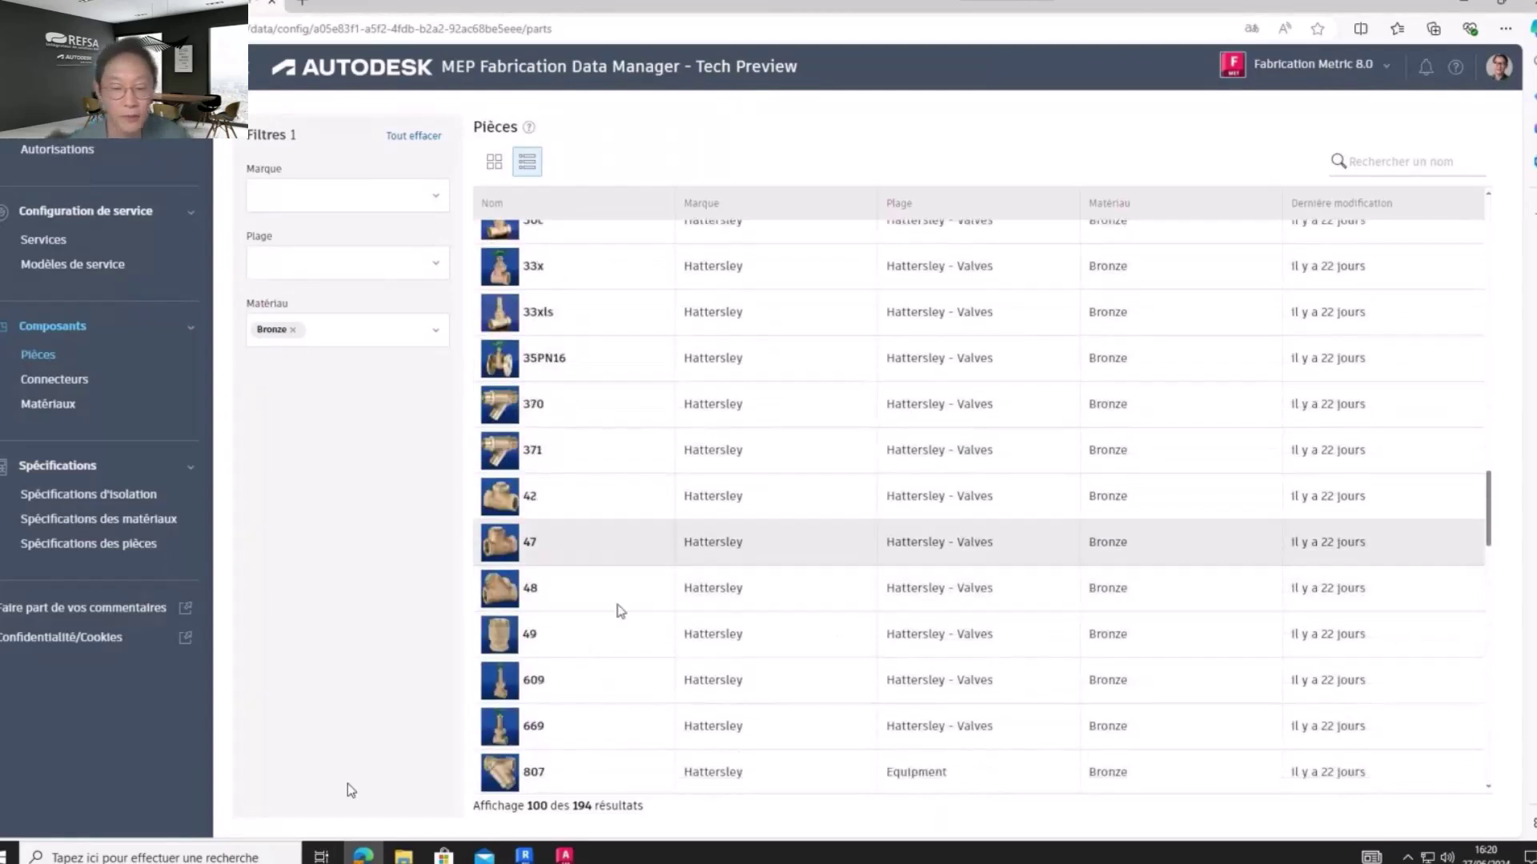
scroll(623, 610, down, 2)
scroll(625, 608, down, 4)
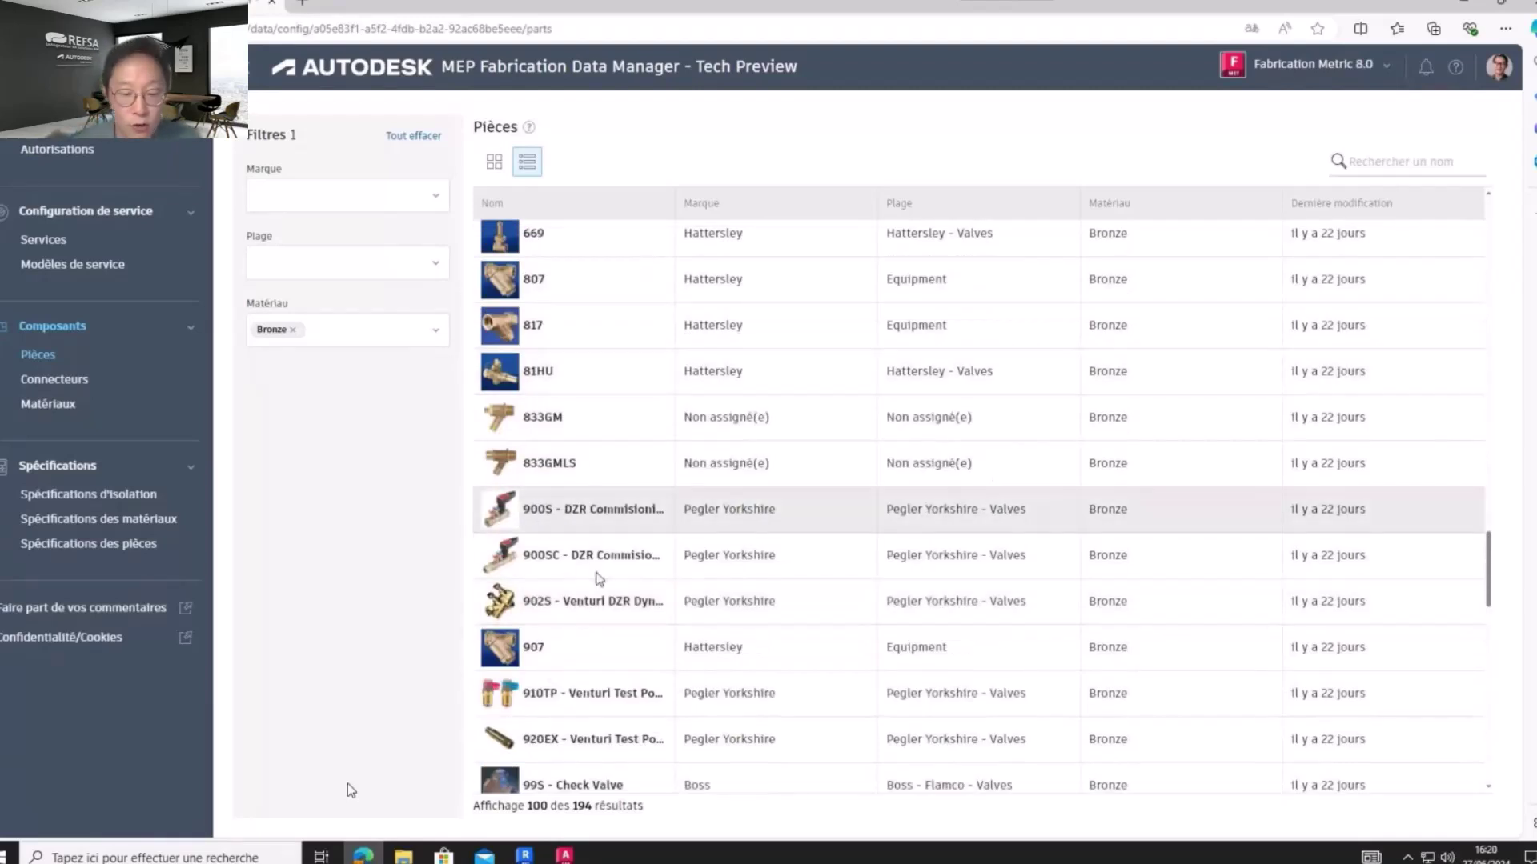
scroll(599, 578, down, 6)
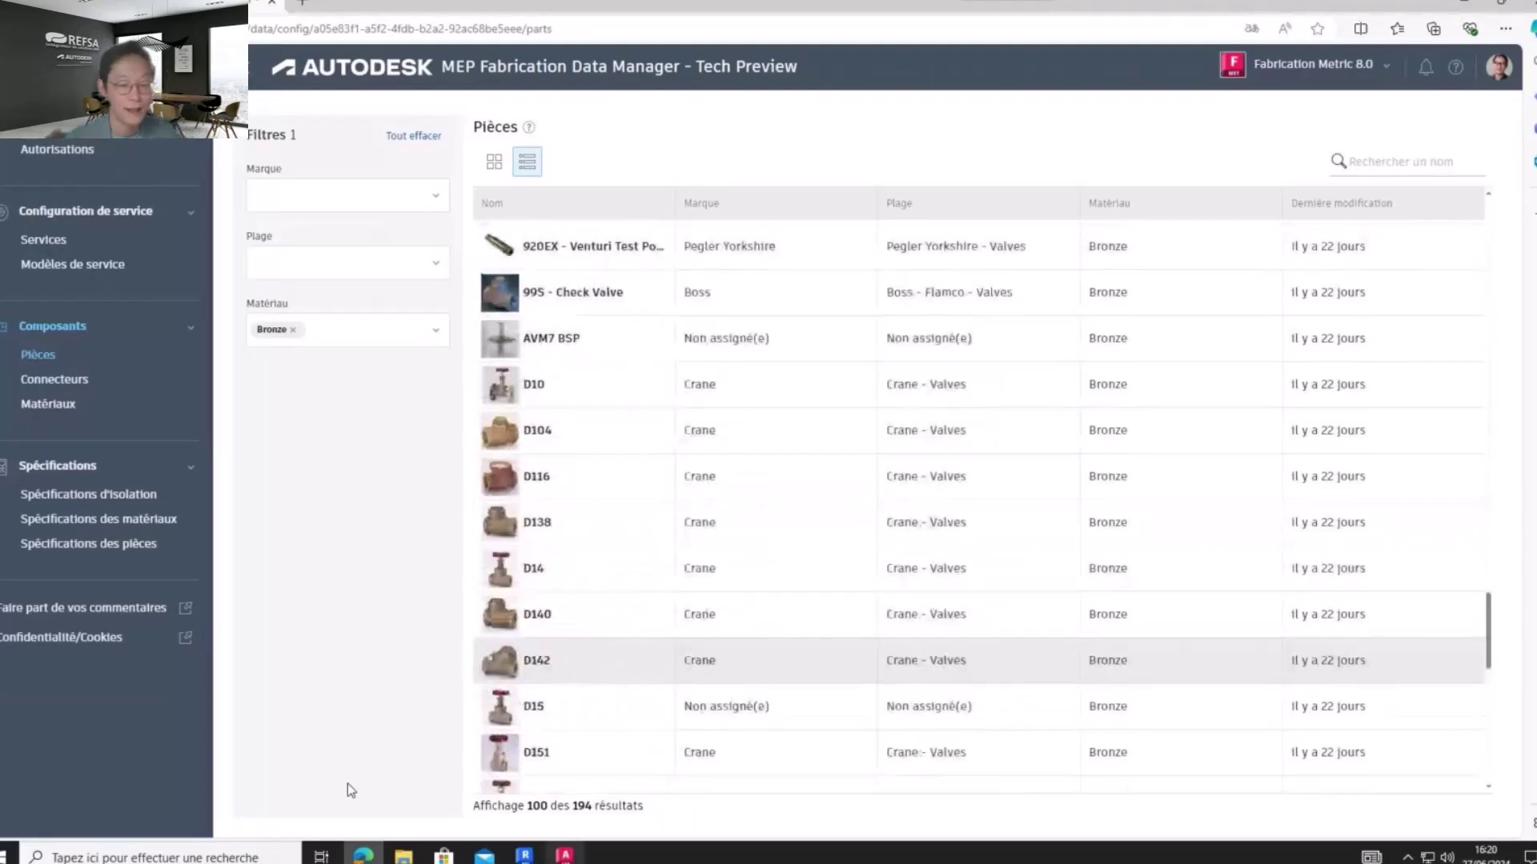
Display the valve palette in CADmep and the Equipment palette of Domestics - System: Boosted Cold Water in Revit
key(alt+Tab)
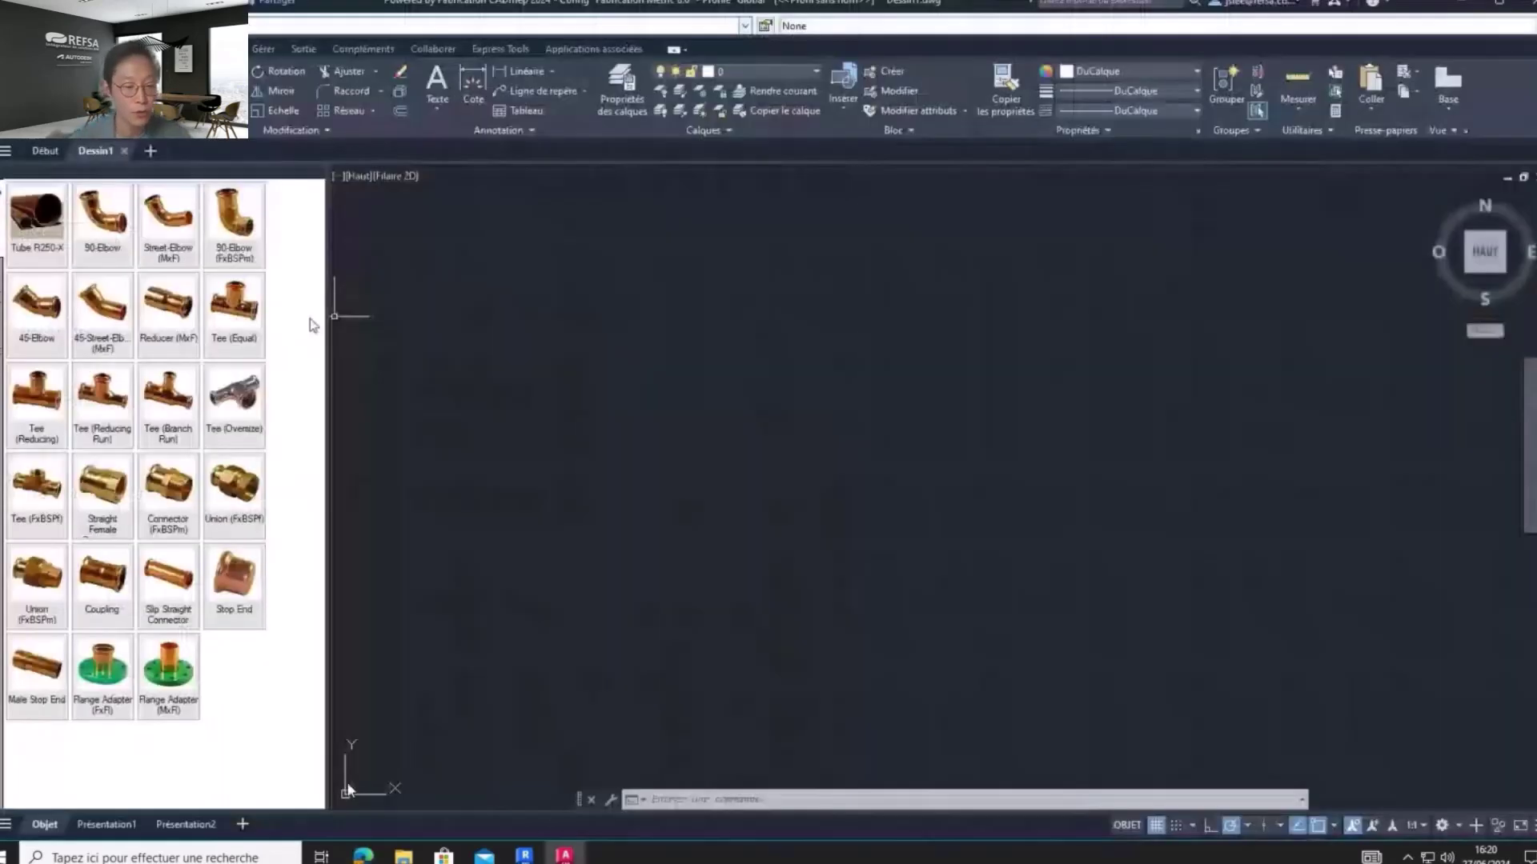
click(0, 289)
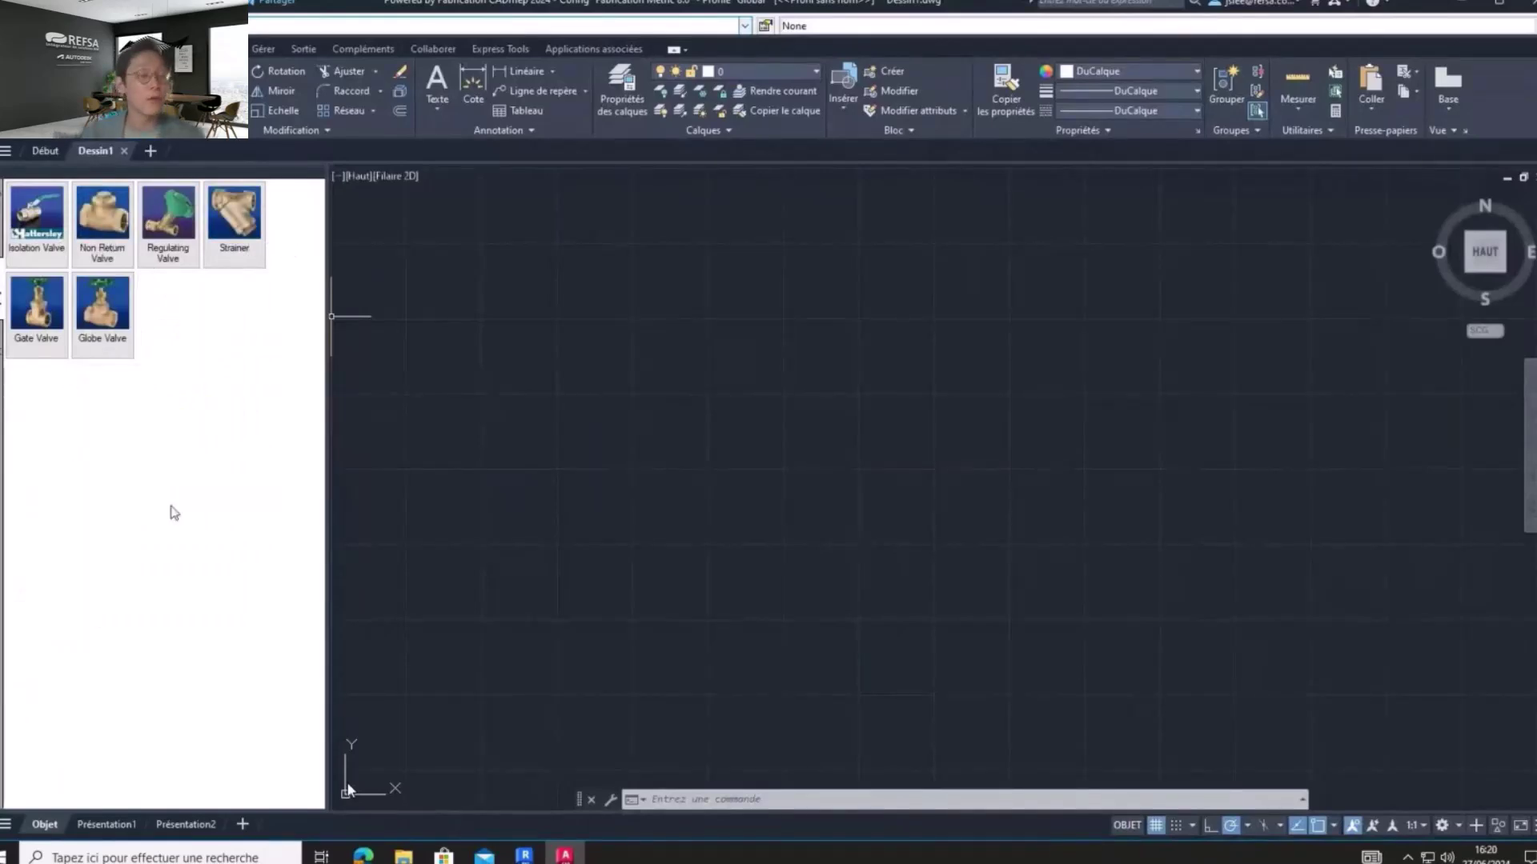
key(alt+Tab)
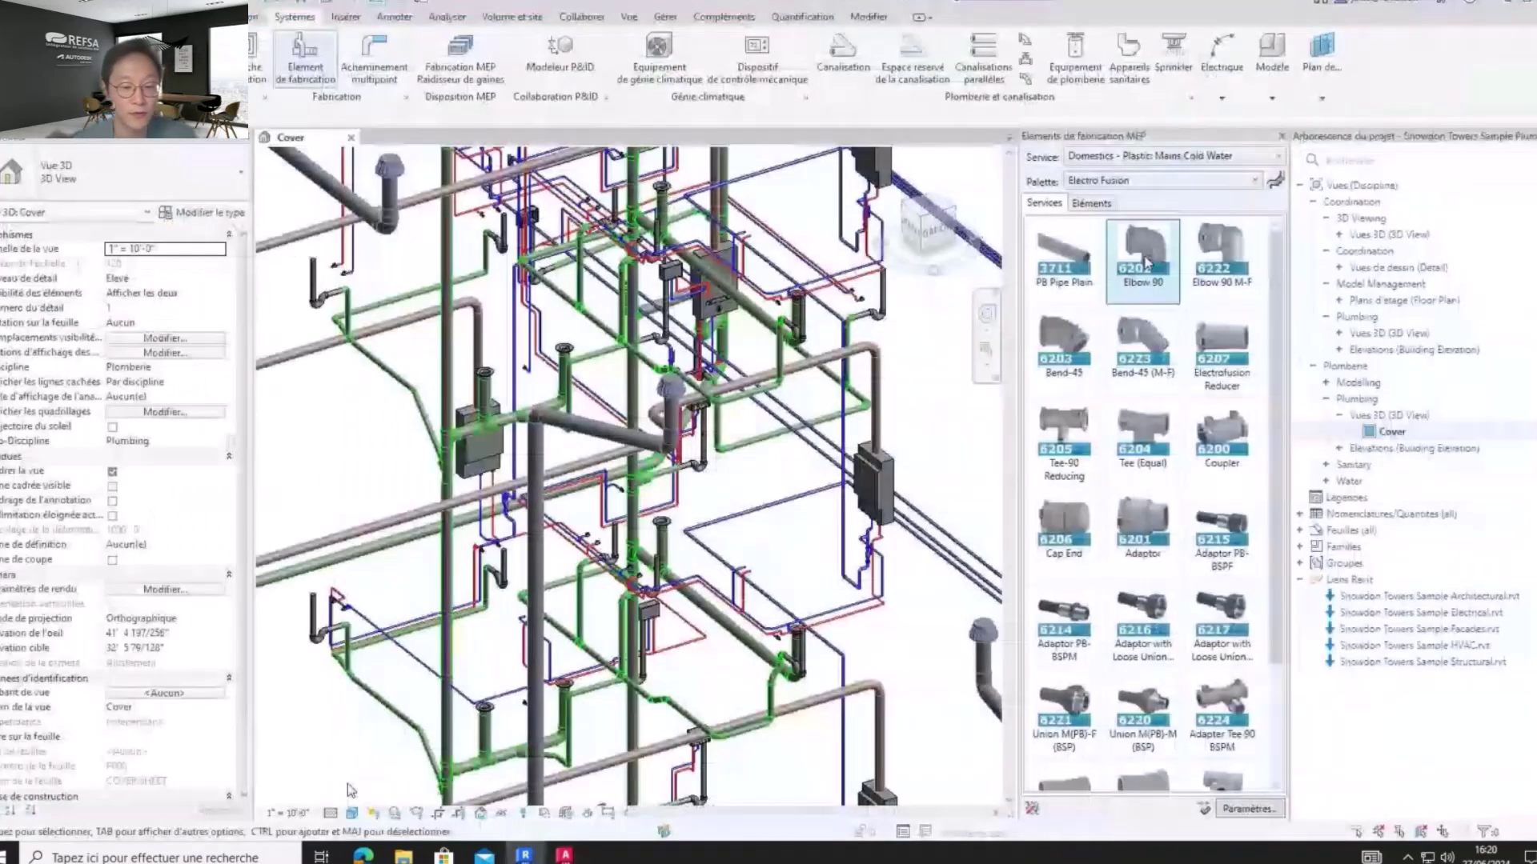
click(1185, 156)
click(1146, 190)
click(1140, 183)
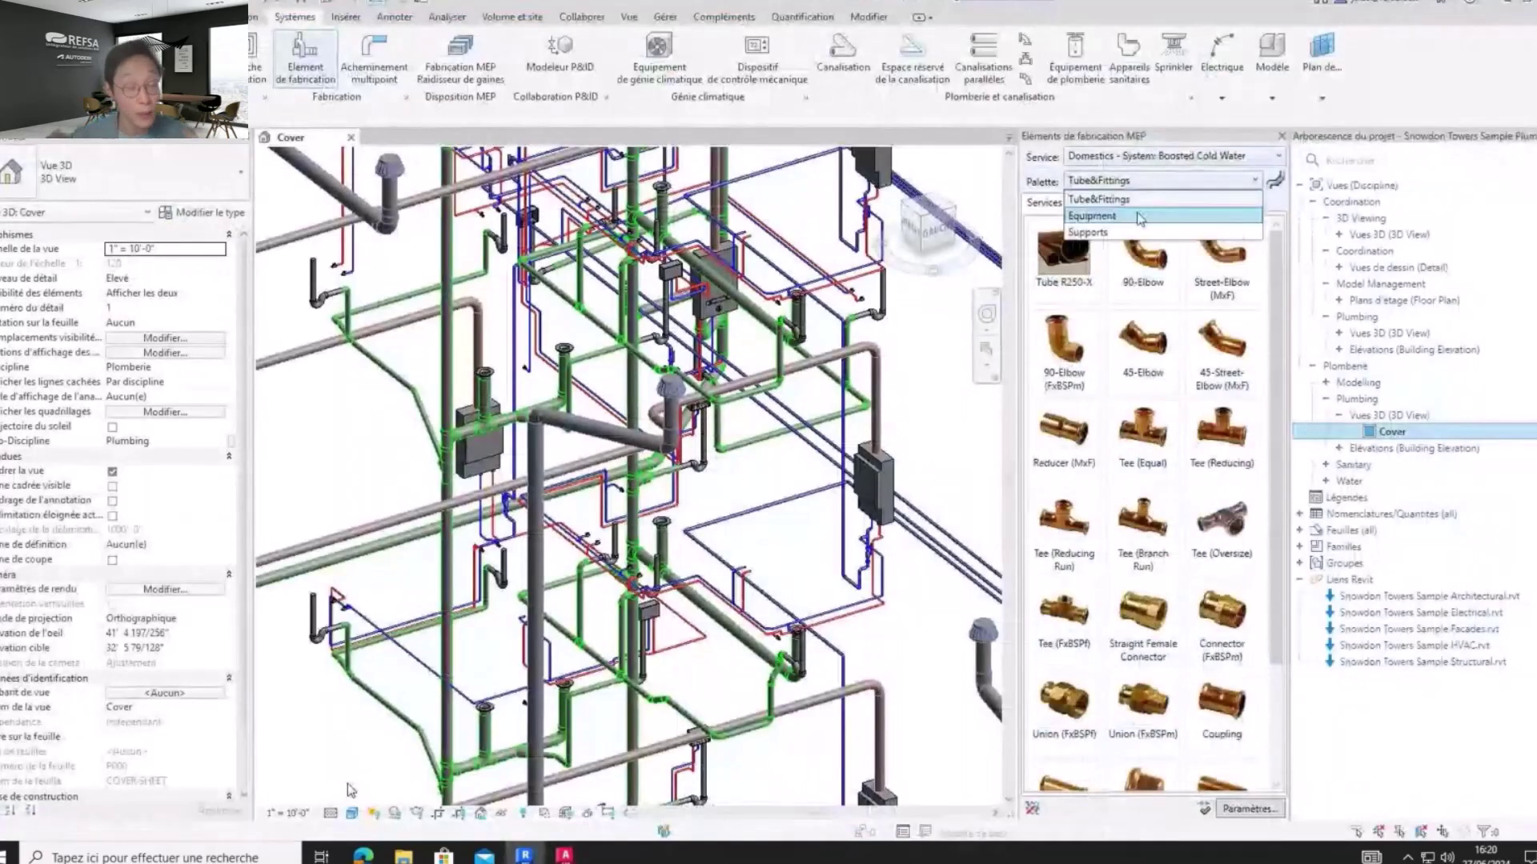
click(1140, 218)
Switch to MEP Fabrication Data Manager and open the bronze part D15 for editing
key(alt+Tab)
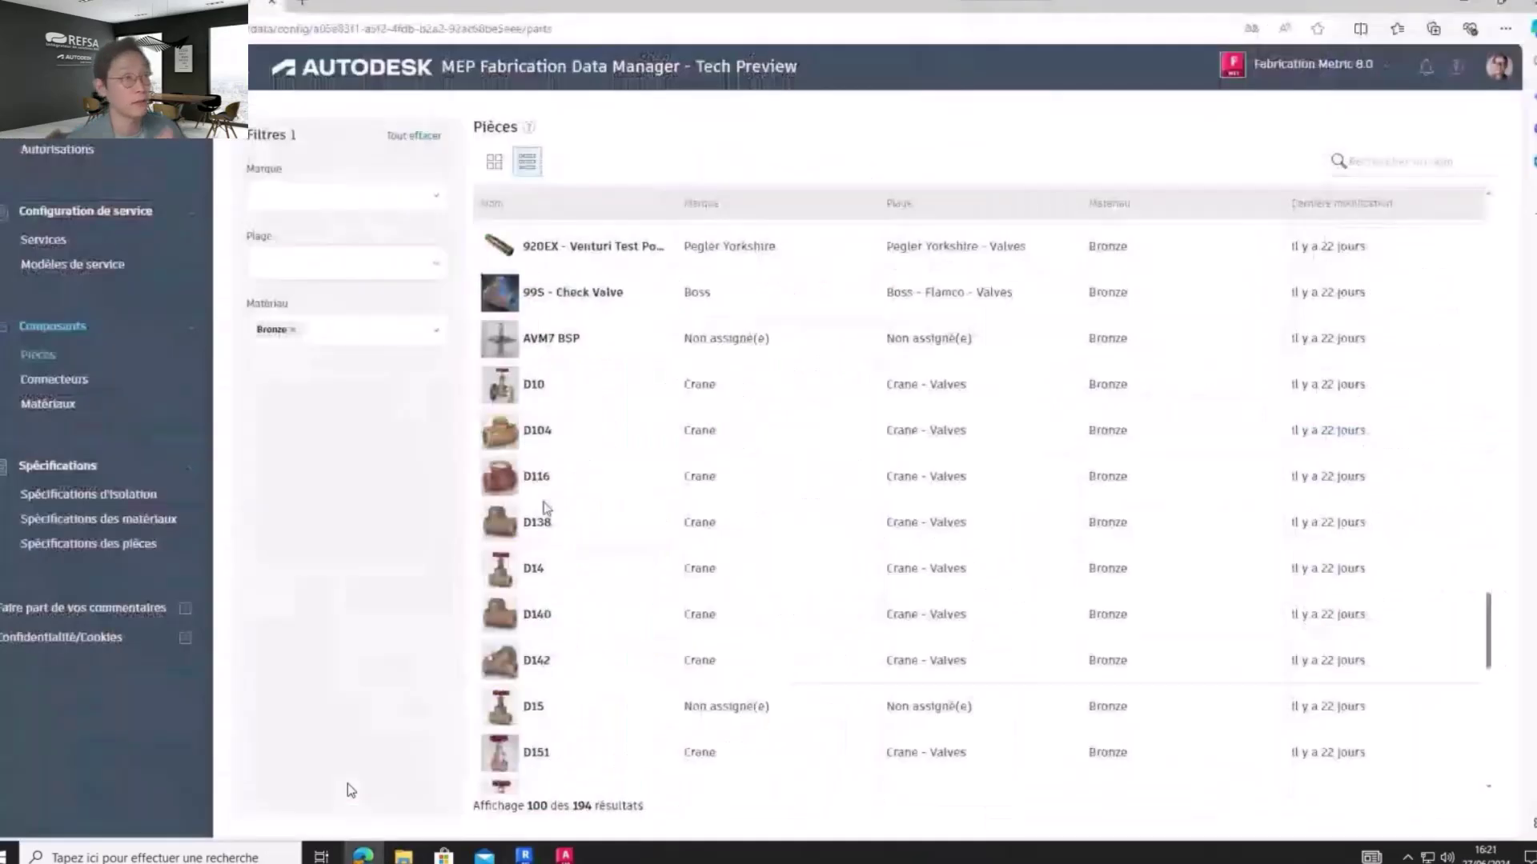
scroll(596, 580, down, 5)
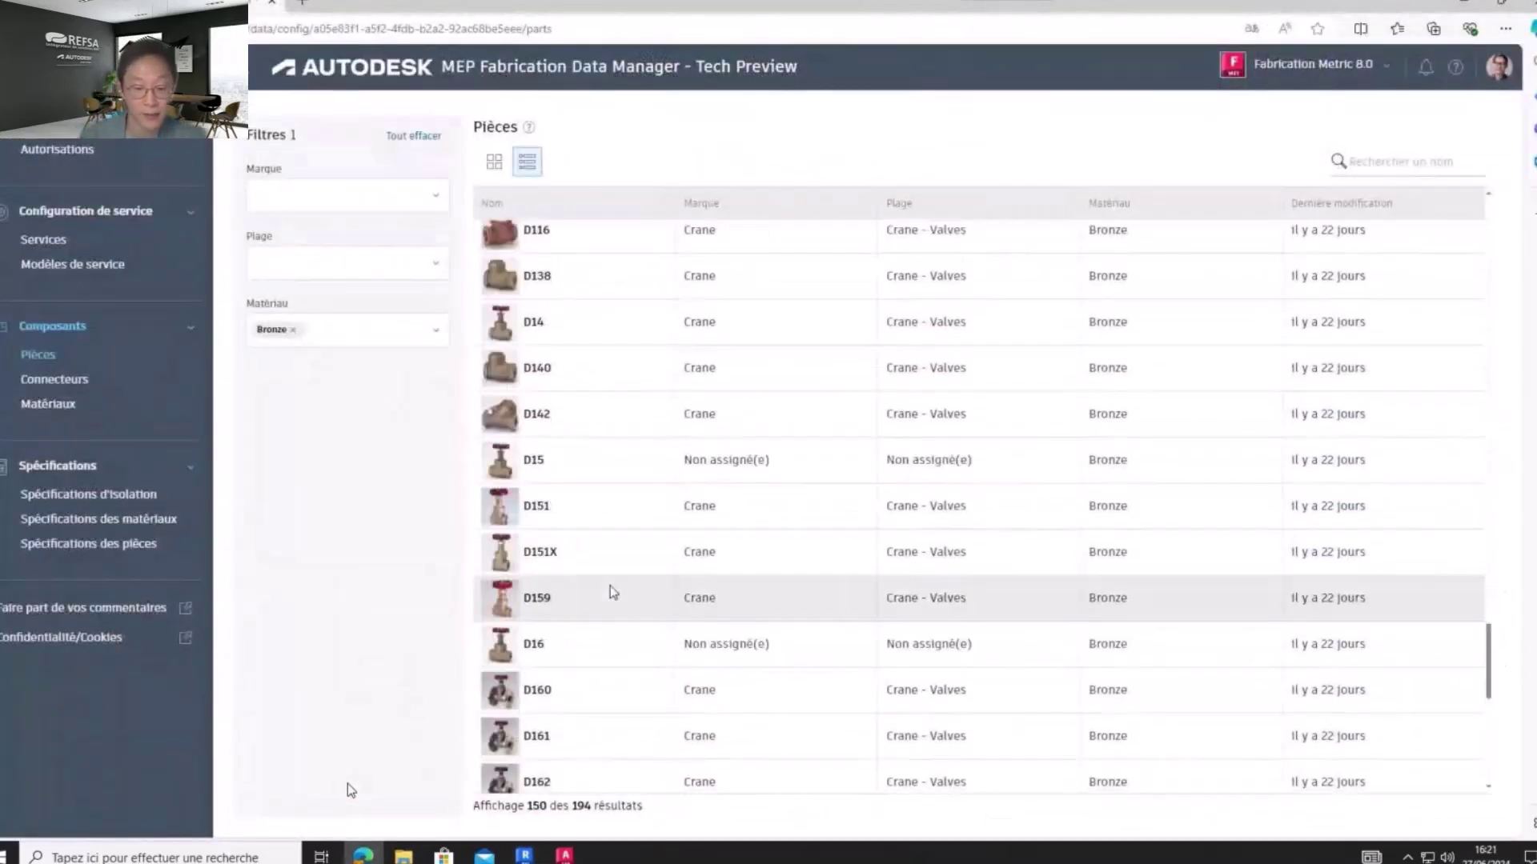
scroll(609, 586, down, 3)
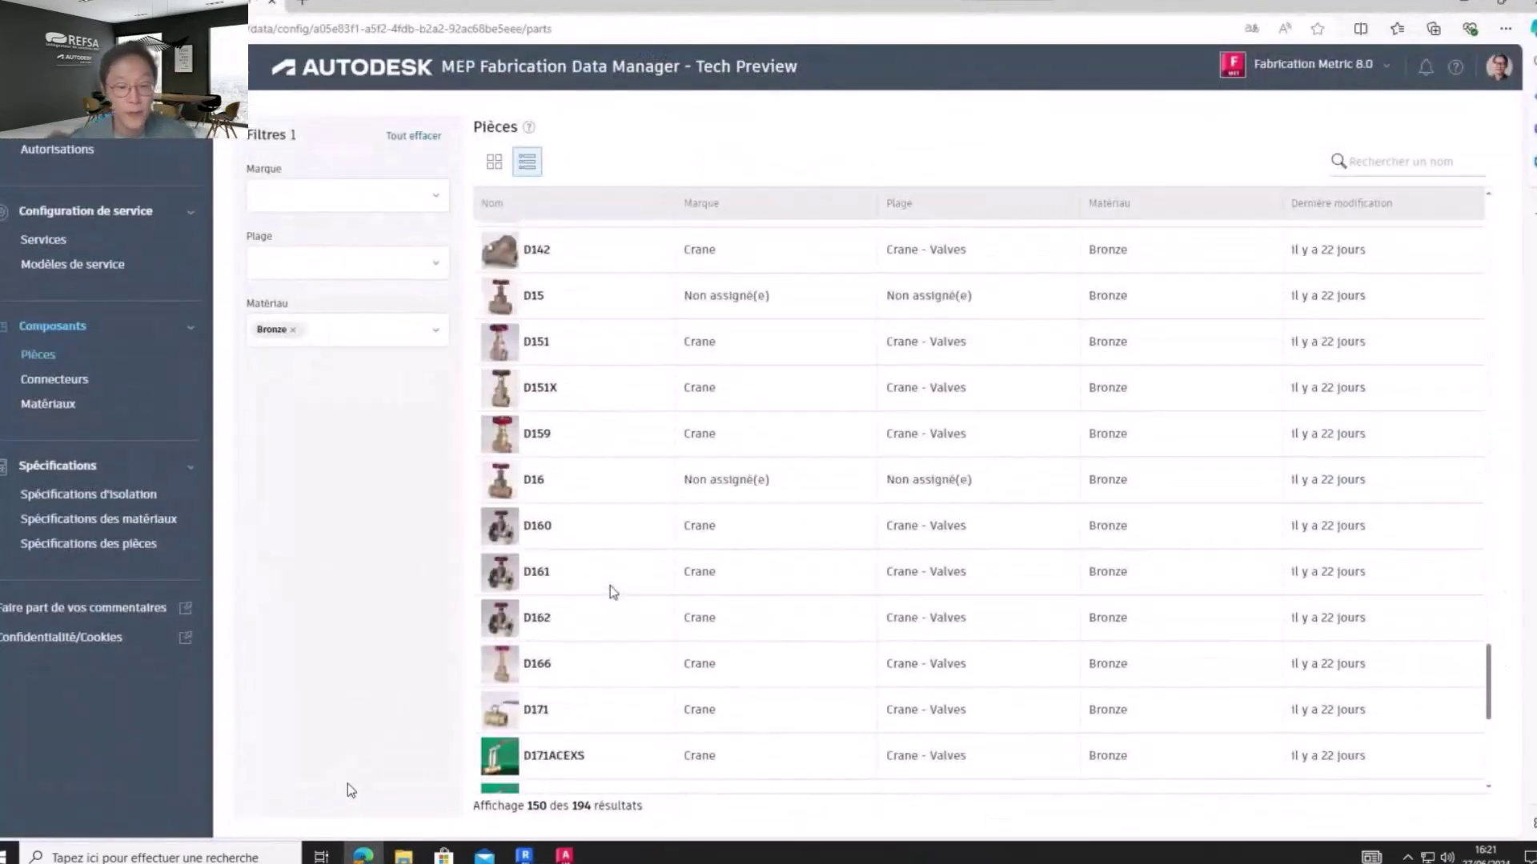
click(576, 298)
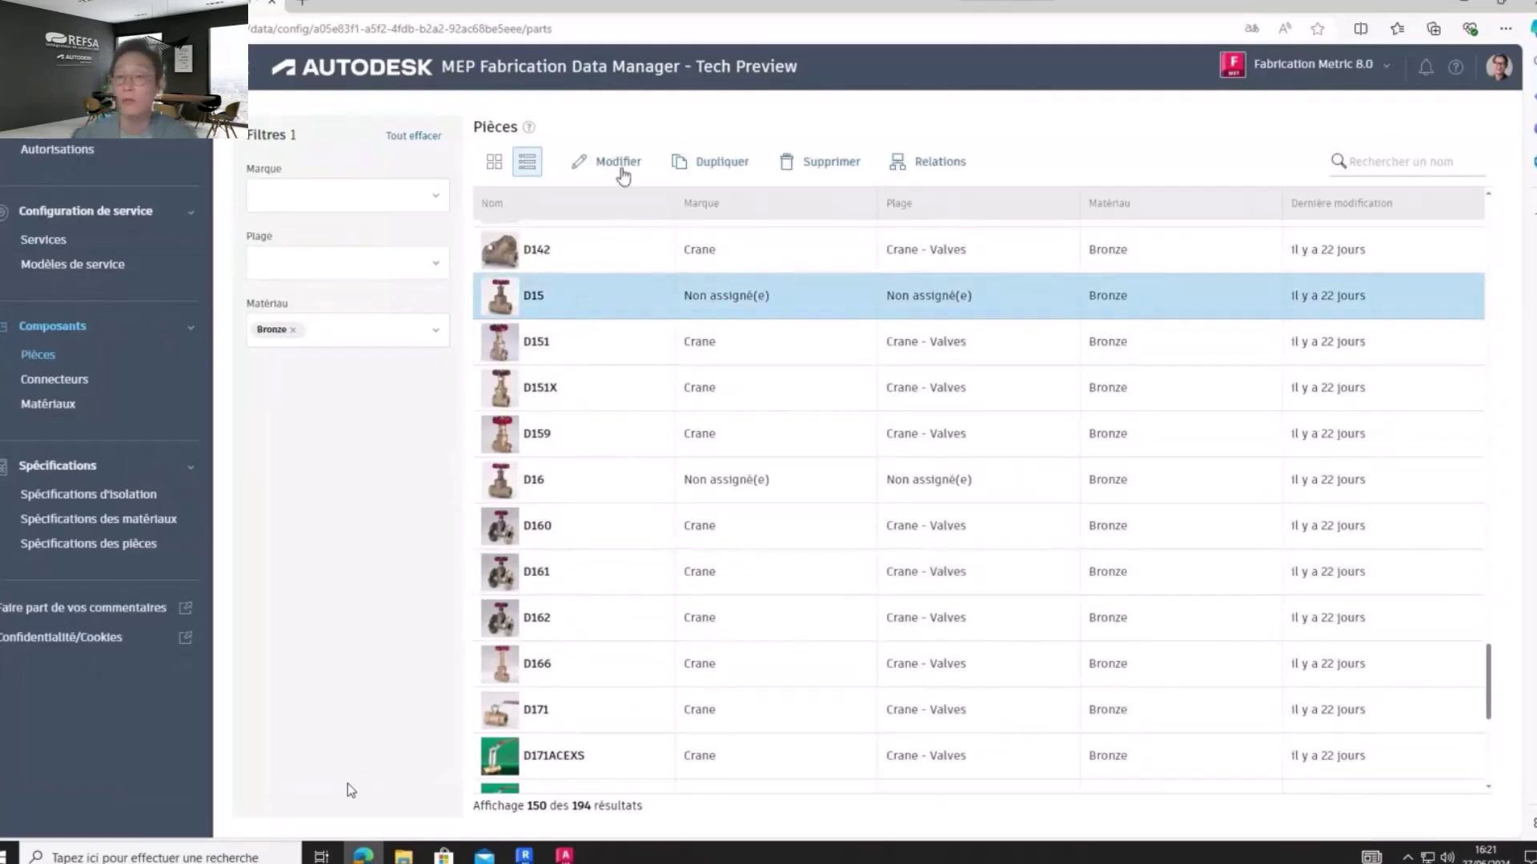
click(620, 166)
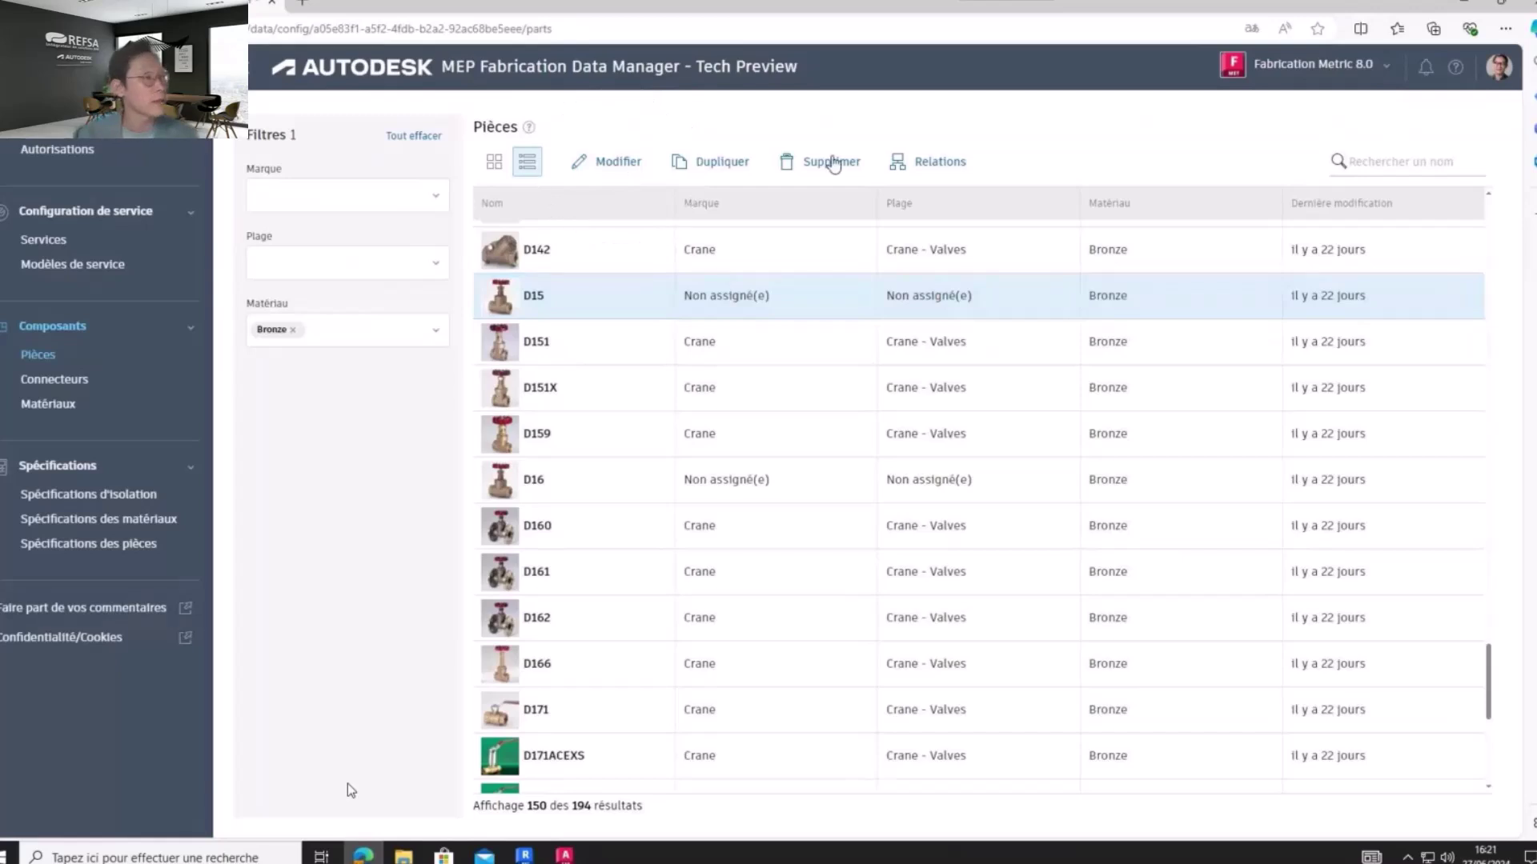
click(959, 170)
click(621, 171)
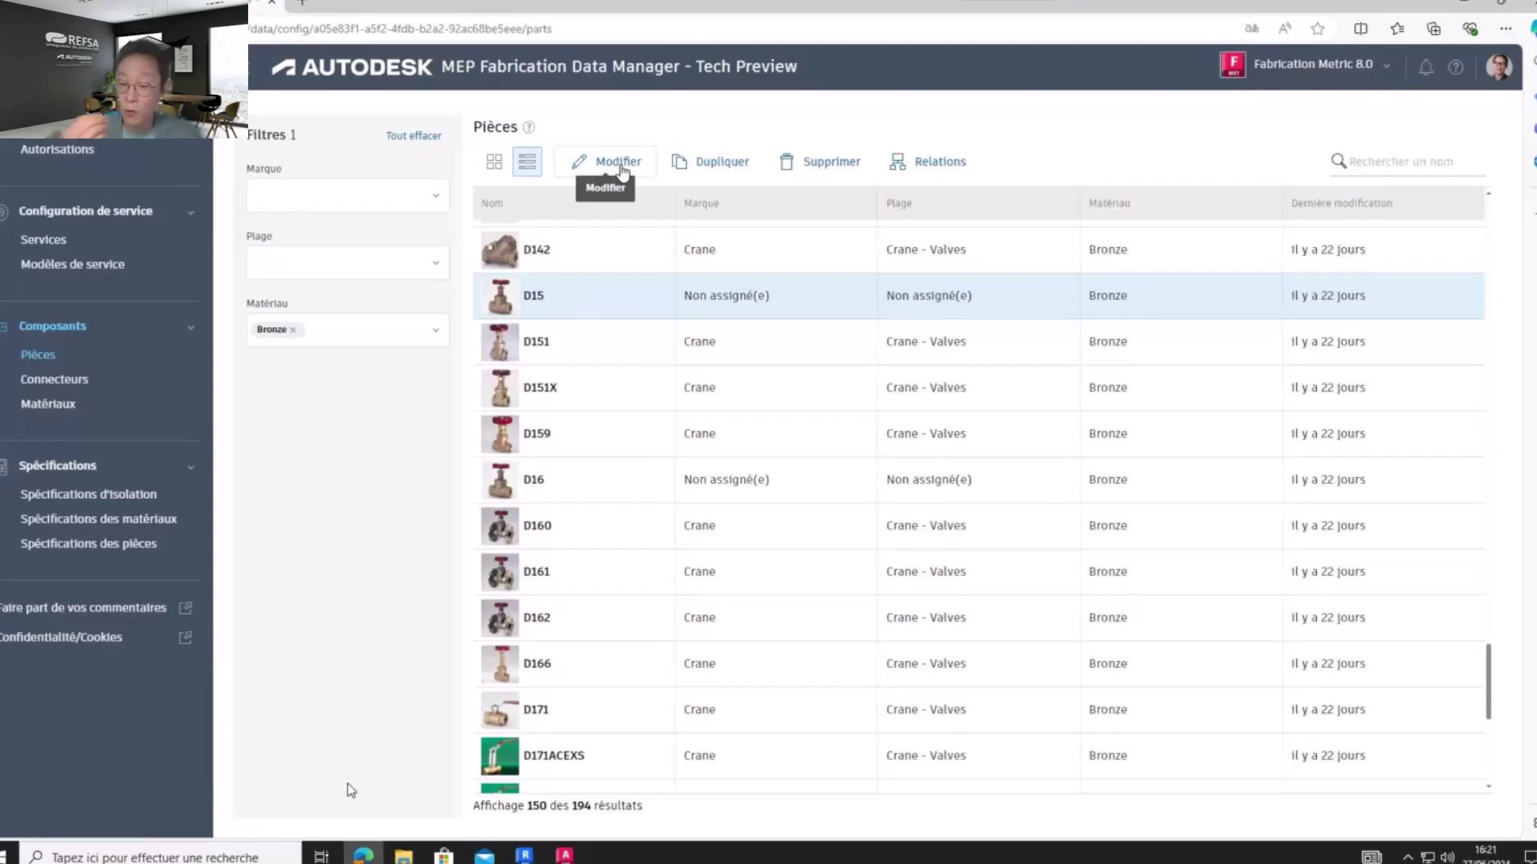
click(618, 162)
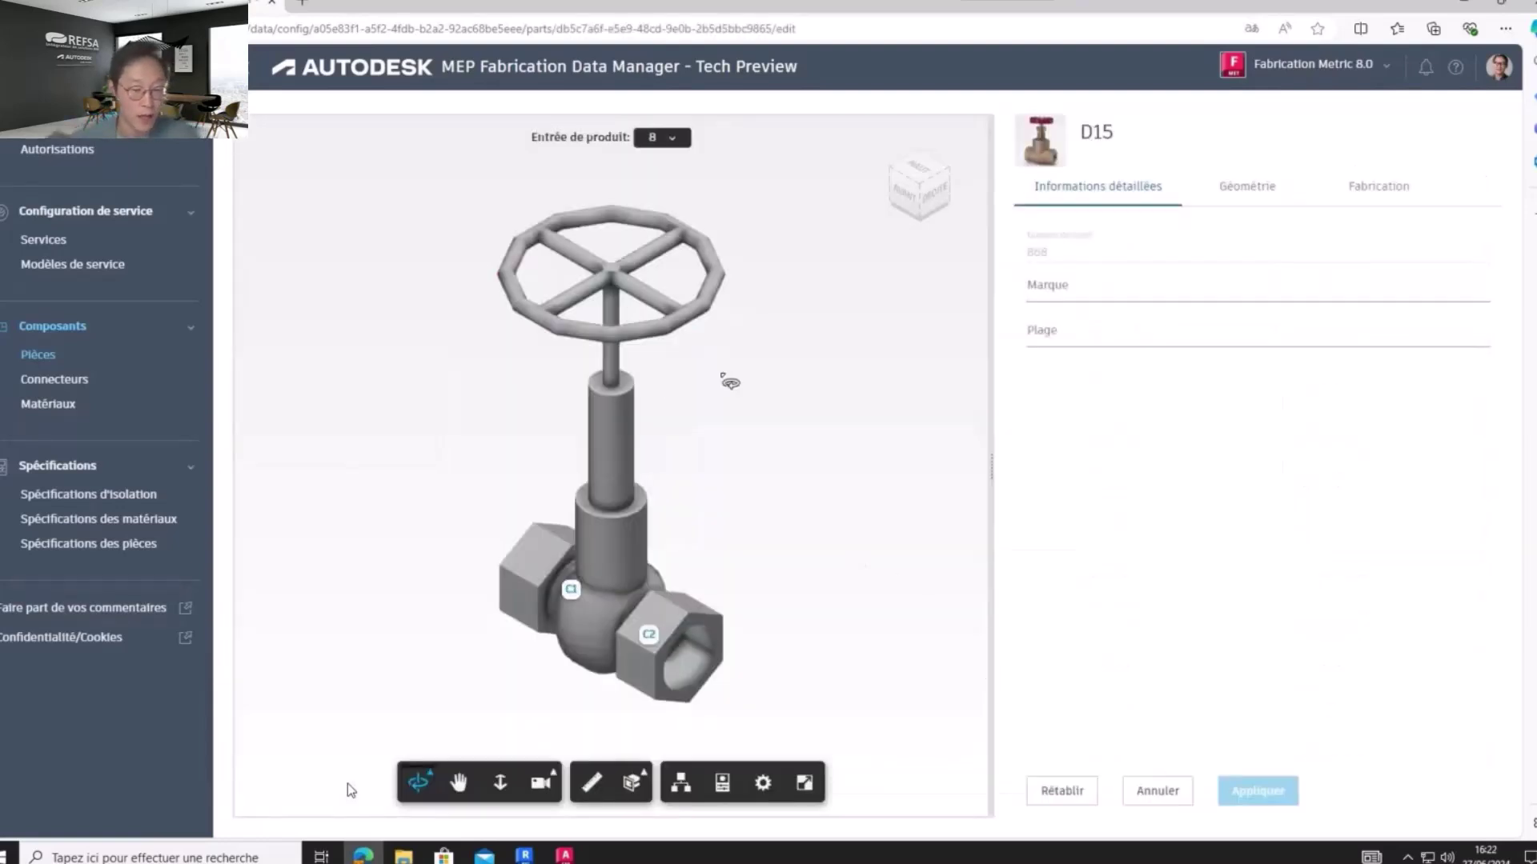
Preview the D15 valve in 3D with the product entries 10, 15, 20 and 65
drag(670, 515, 732, 483)
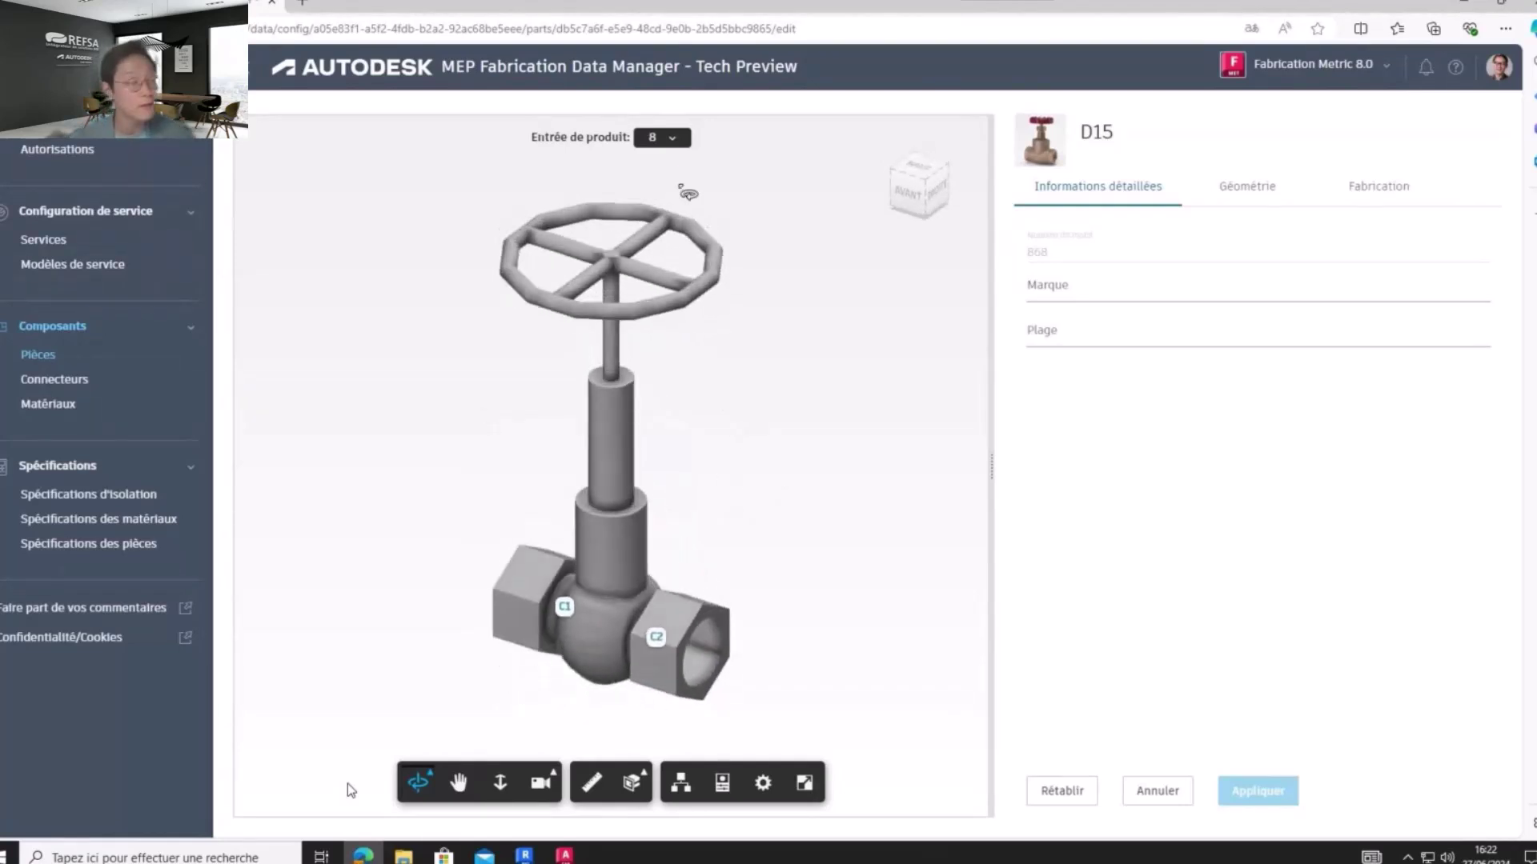
click(678, 140)
click(674, 183)
click(676, 140)
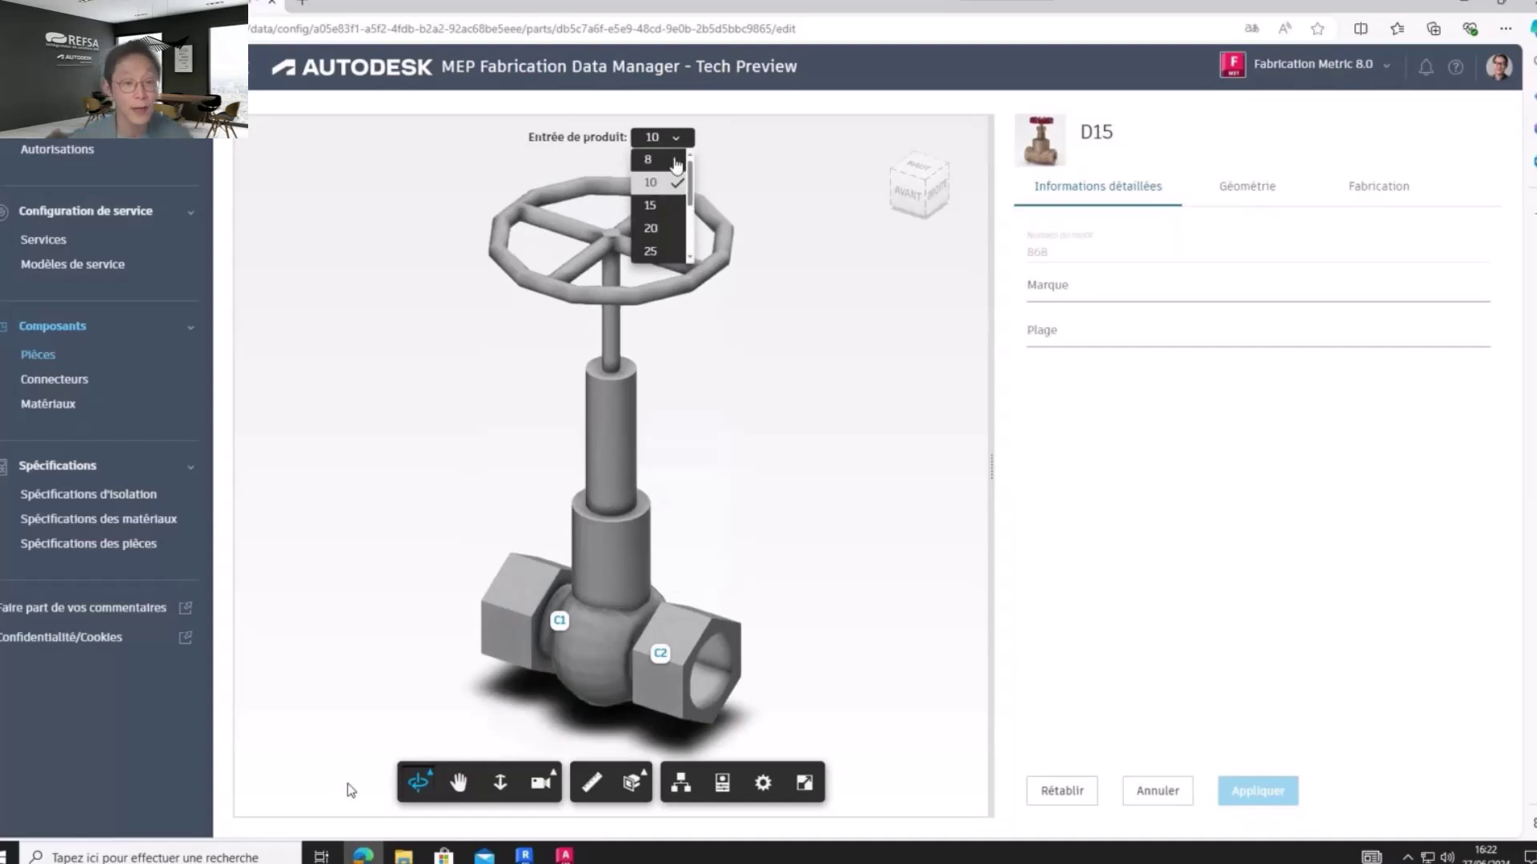
click(666, 207)
click(676, 140)
click(670, 228)
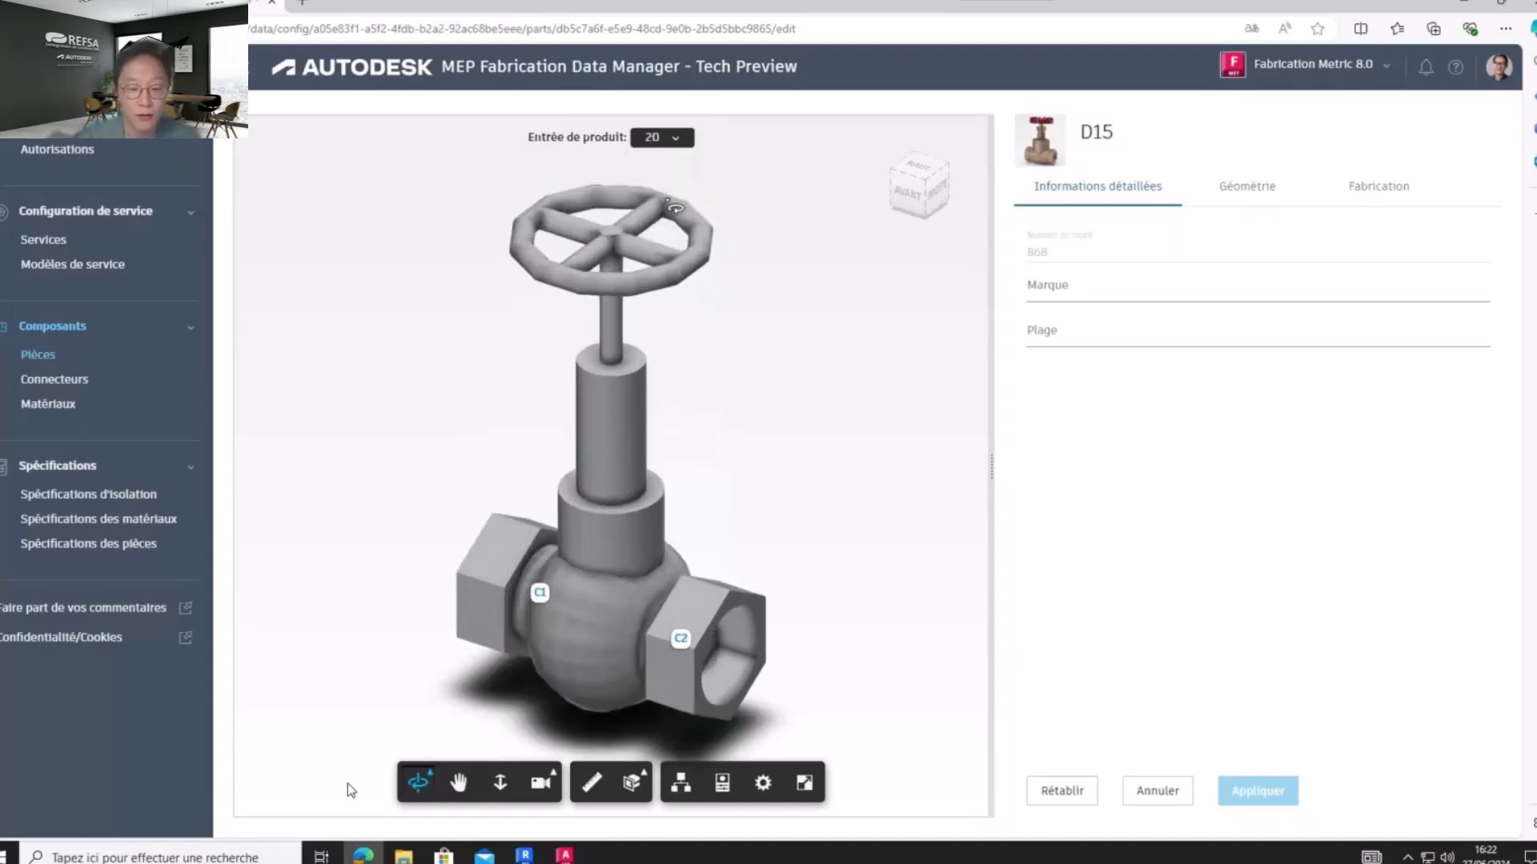
click(676, 142)
scroll(659, 227, down, 2)
click(656, 229)
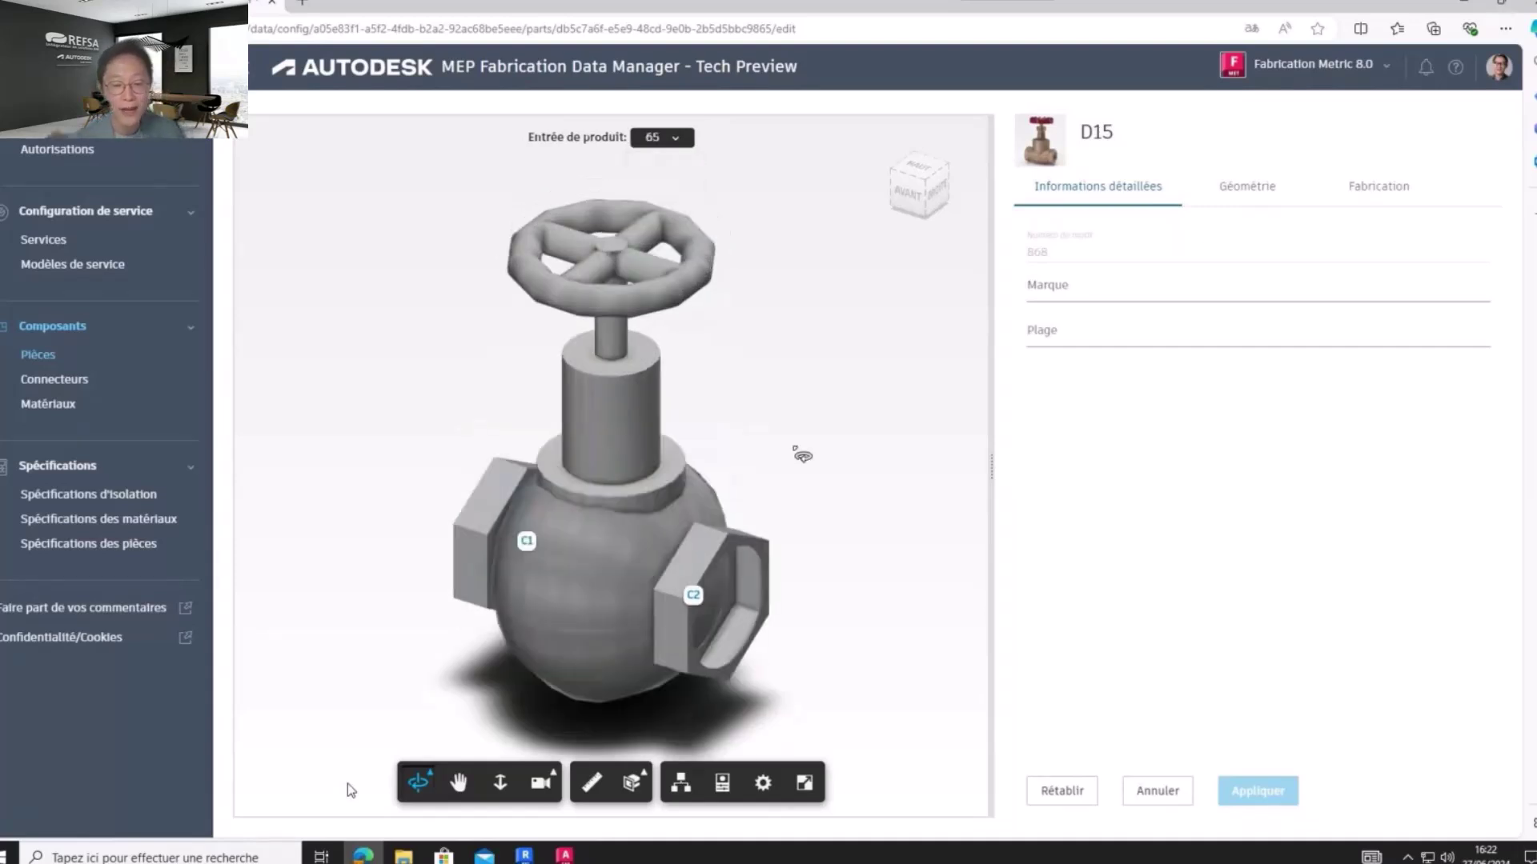
Display the valve's dimensions with the Measure tool and look at the measurement settings
click(458, 781)
drag(598, 584, 638, 590)
click(499, 782)
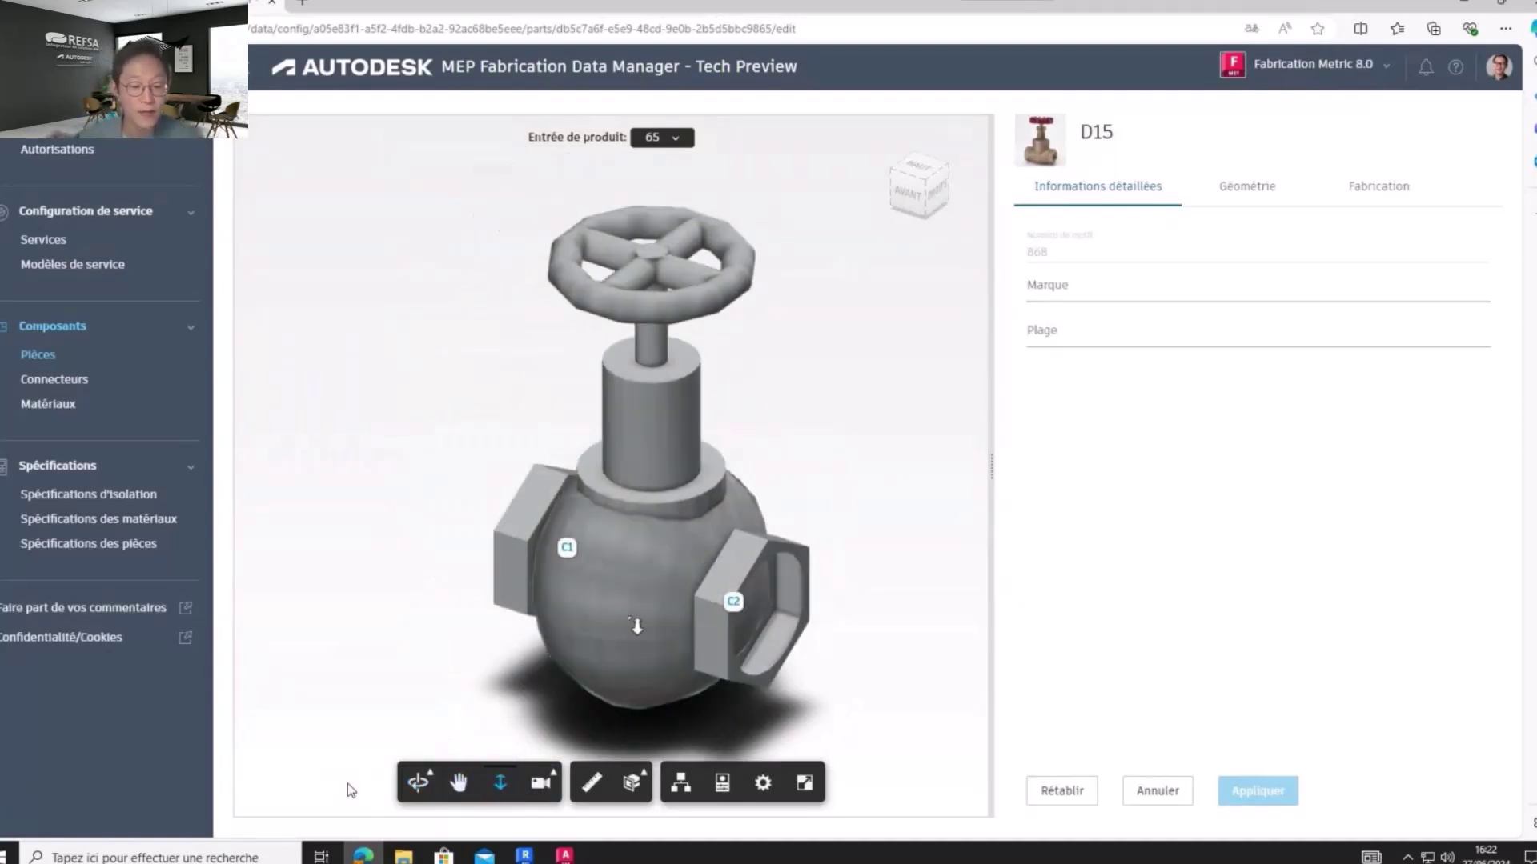
scroll(637, 626, up, 2)
scroll(637, 626, down, 3)
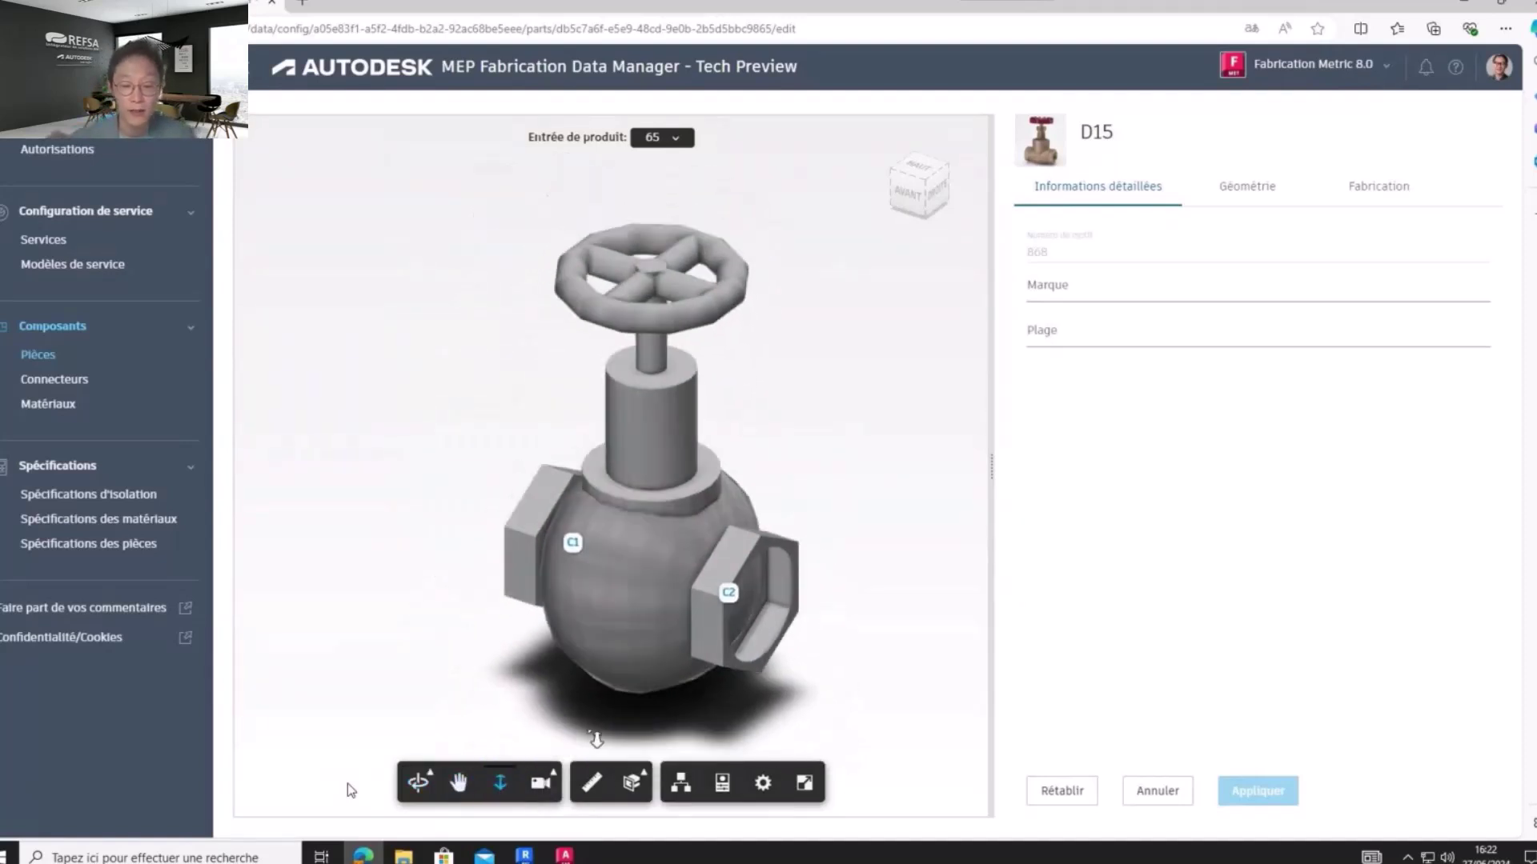
click(589, 784)
key(Escape)
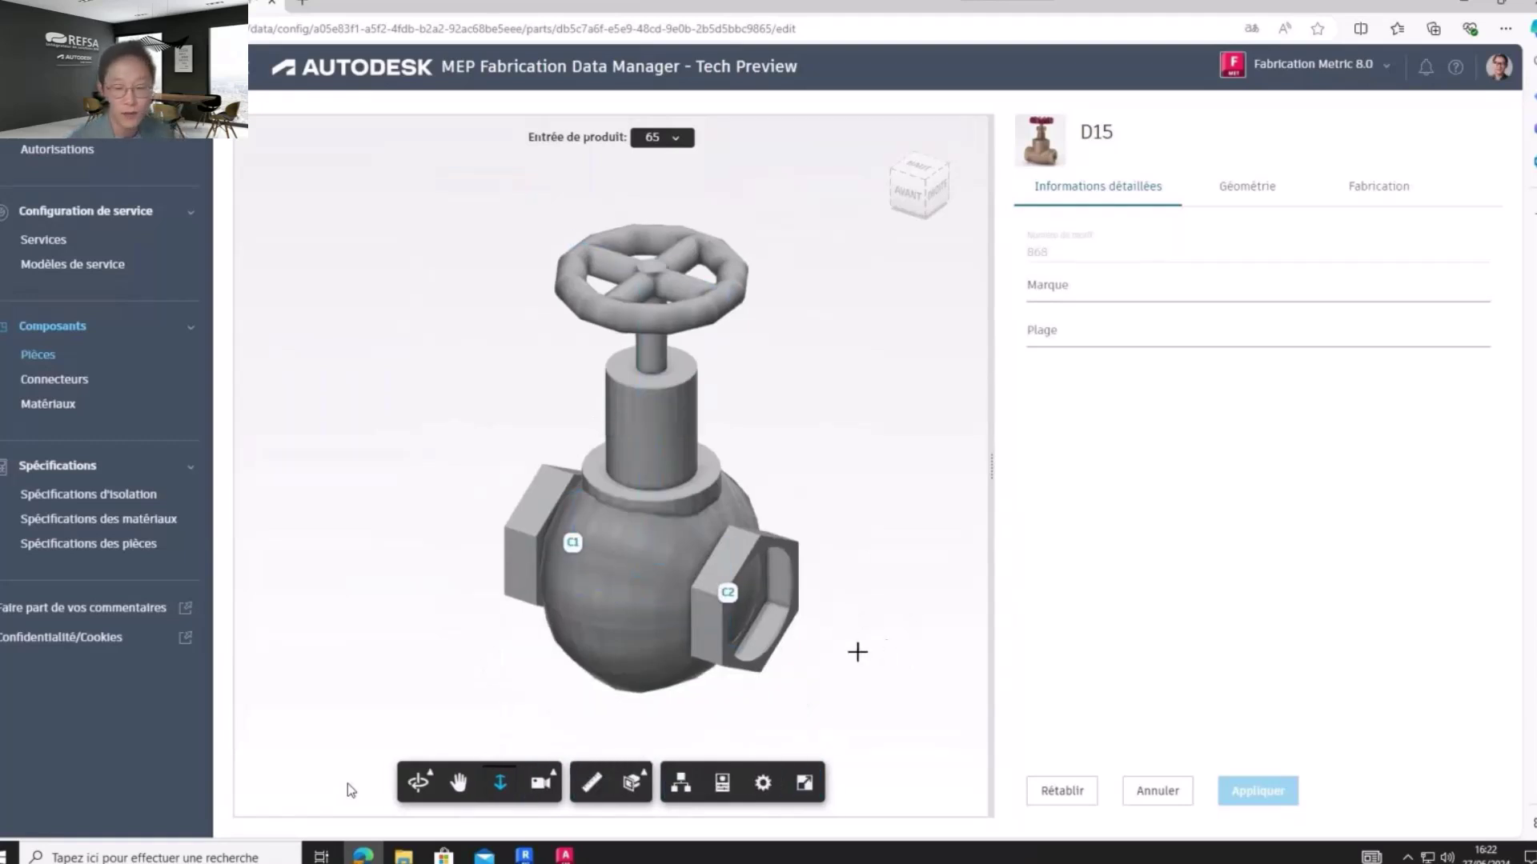
click(590, 782)
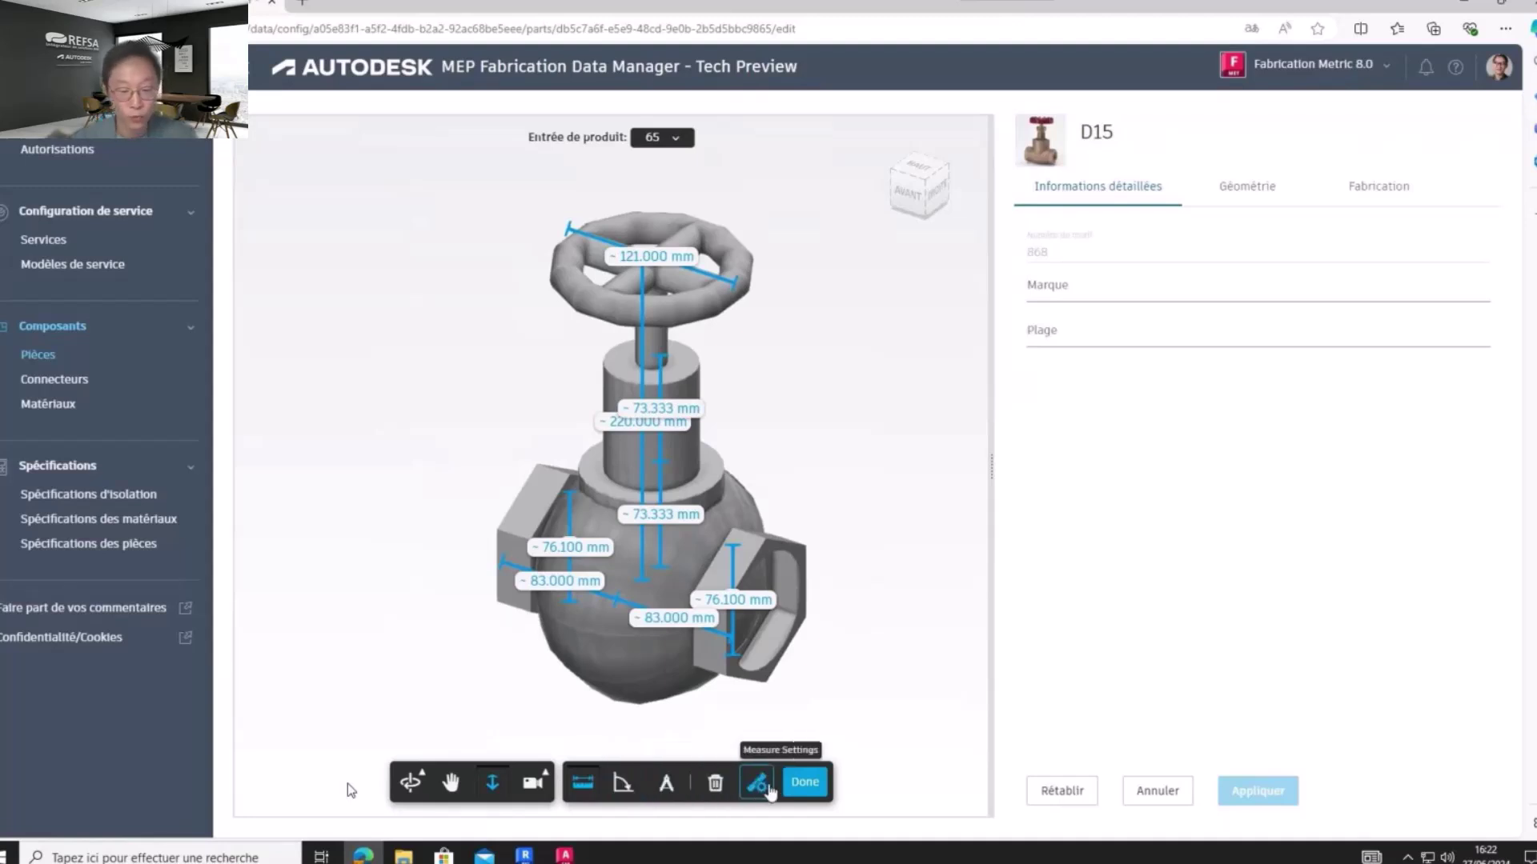
click(756, 782)
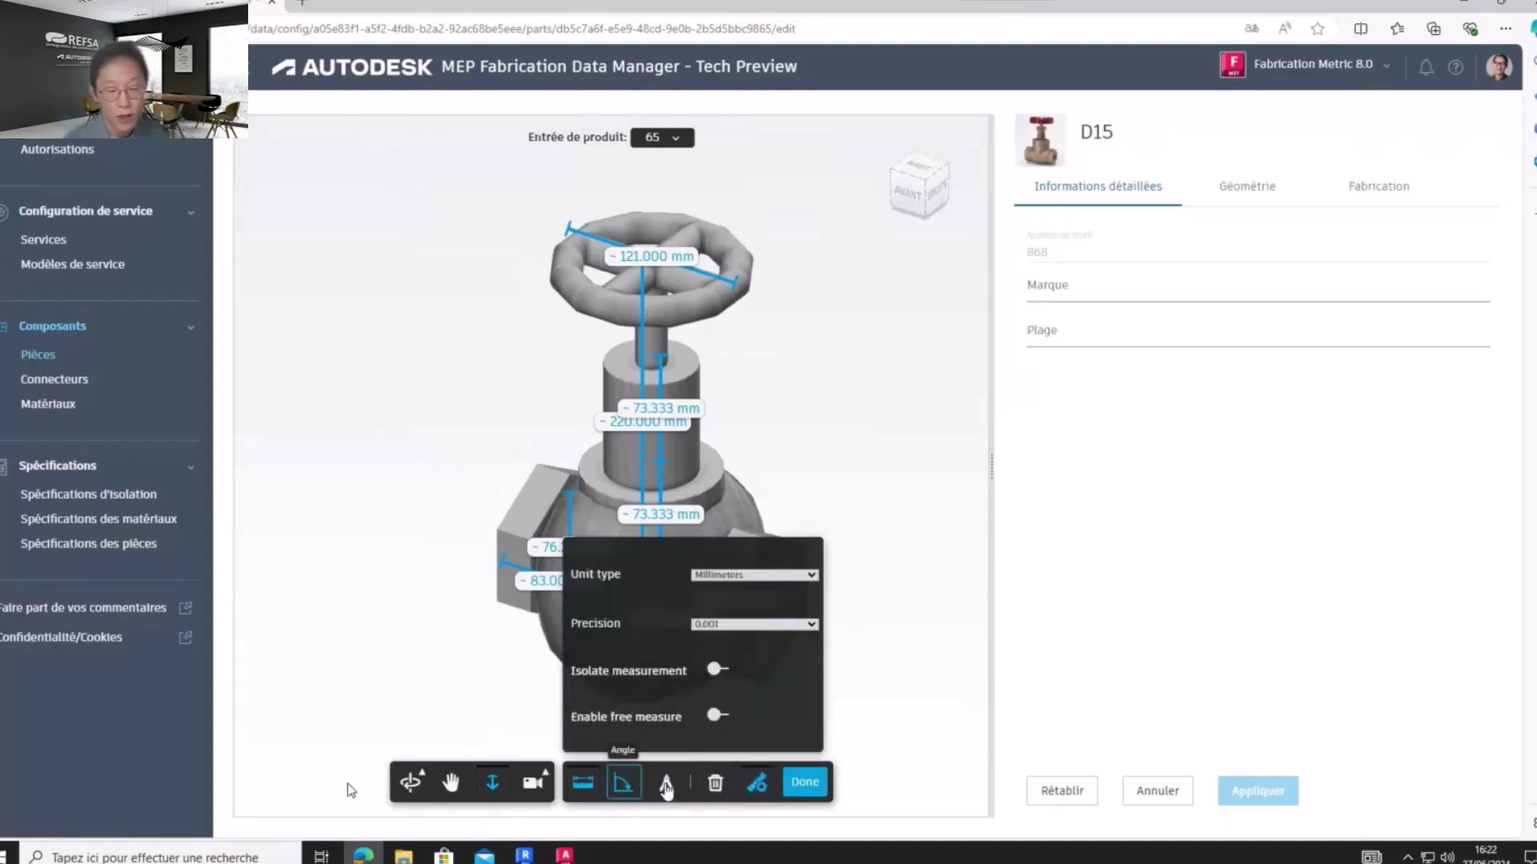
click(756, 782)
Measure the distance across the opening of connector C2, and clear the measurement
drag(733, 655, 790, 610)
click(448, 786)
drag(776, 698, 664, 555)
scroll(664, 555, up, 3)
click(677, 634)
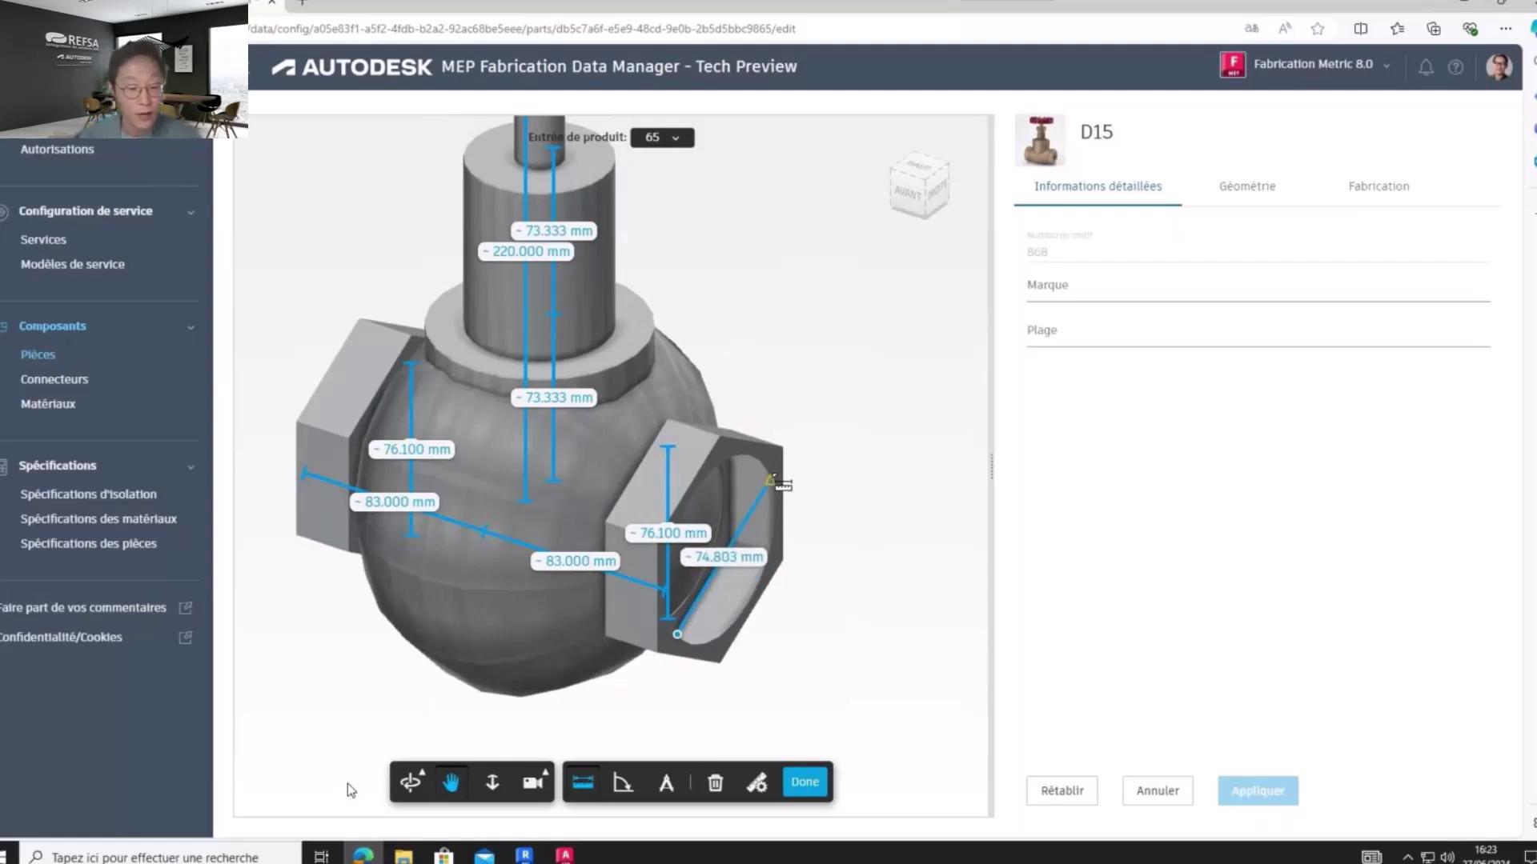
click(769, 480)
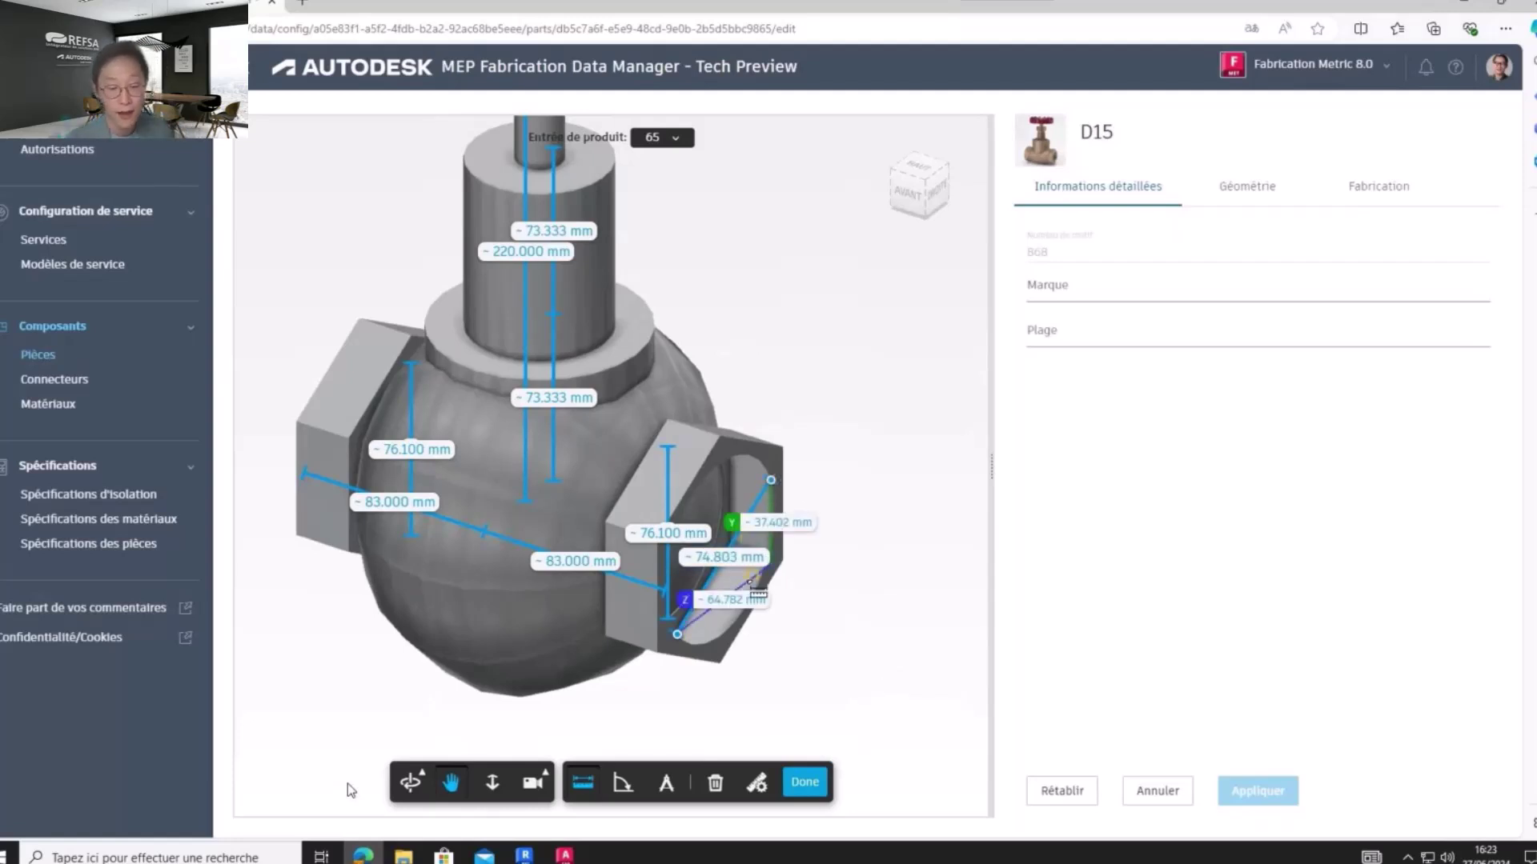
key(Escape)
Measure an angle on the hexagonal end at connector C2 and leave the Measure tool
click(588, 785)
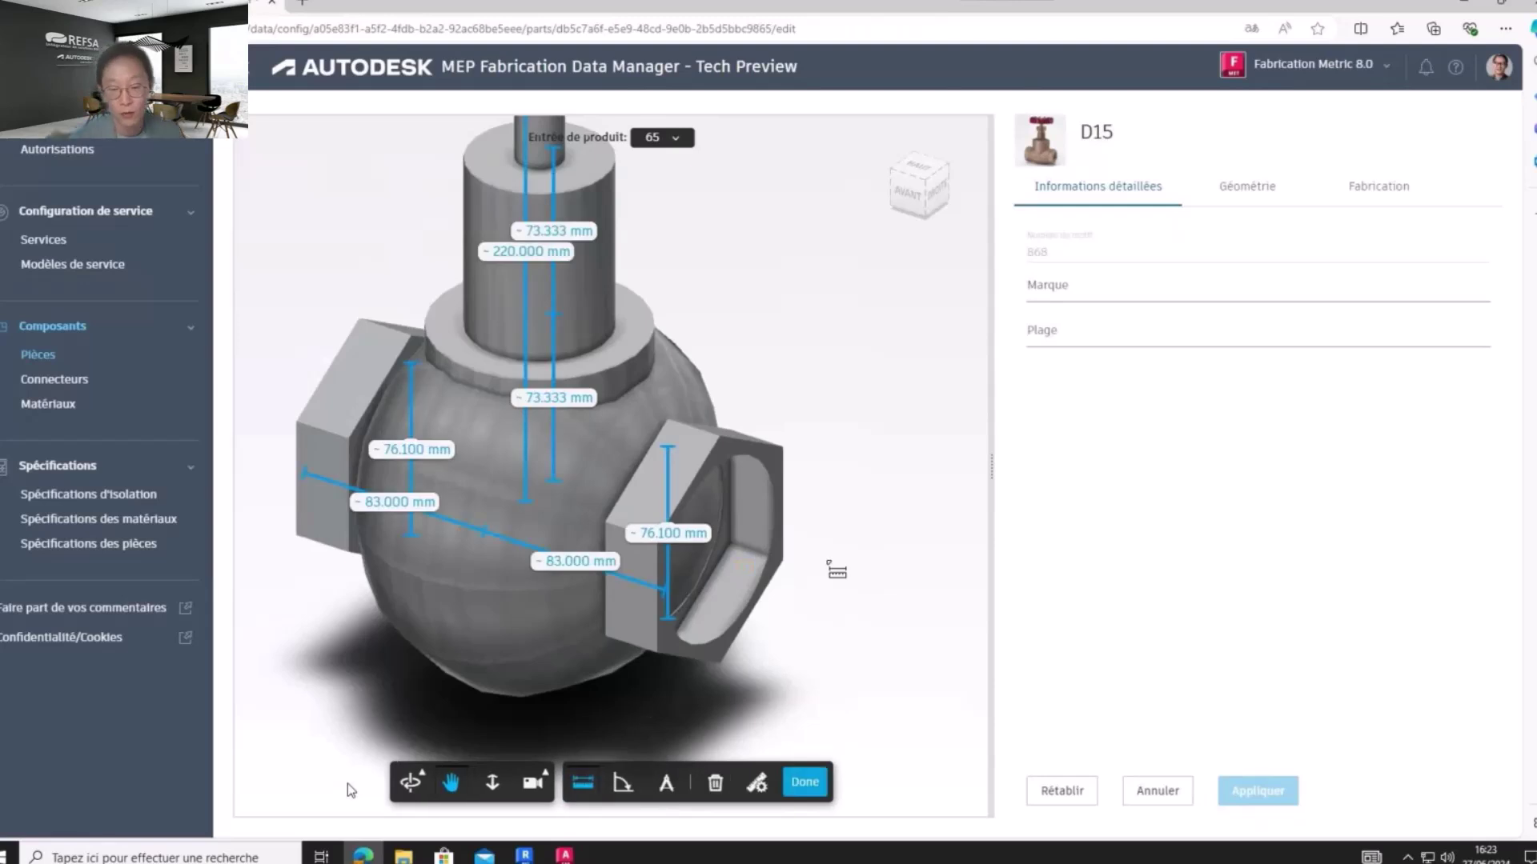
click(622, 782)
click(650, 631)
click(602, 615)
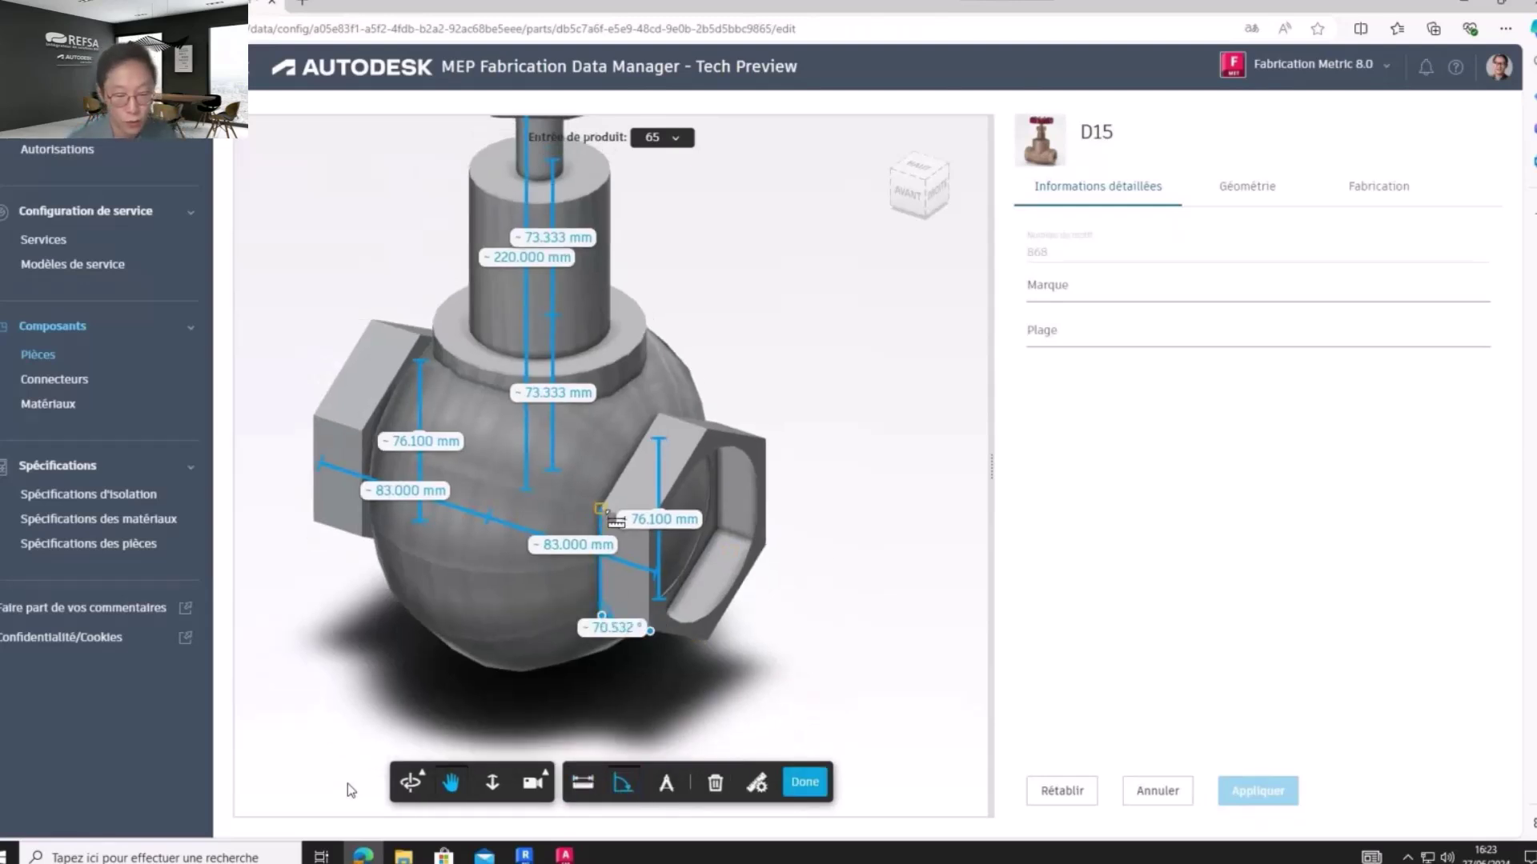
key(Escape)
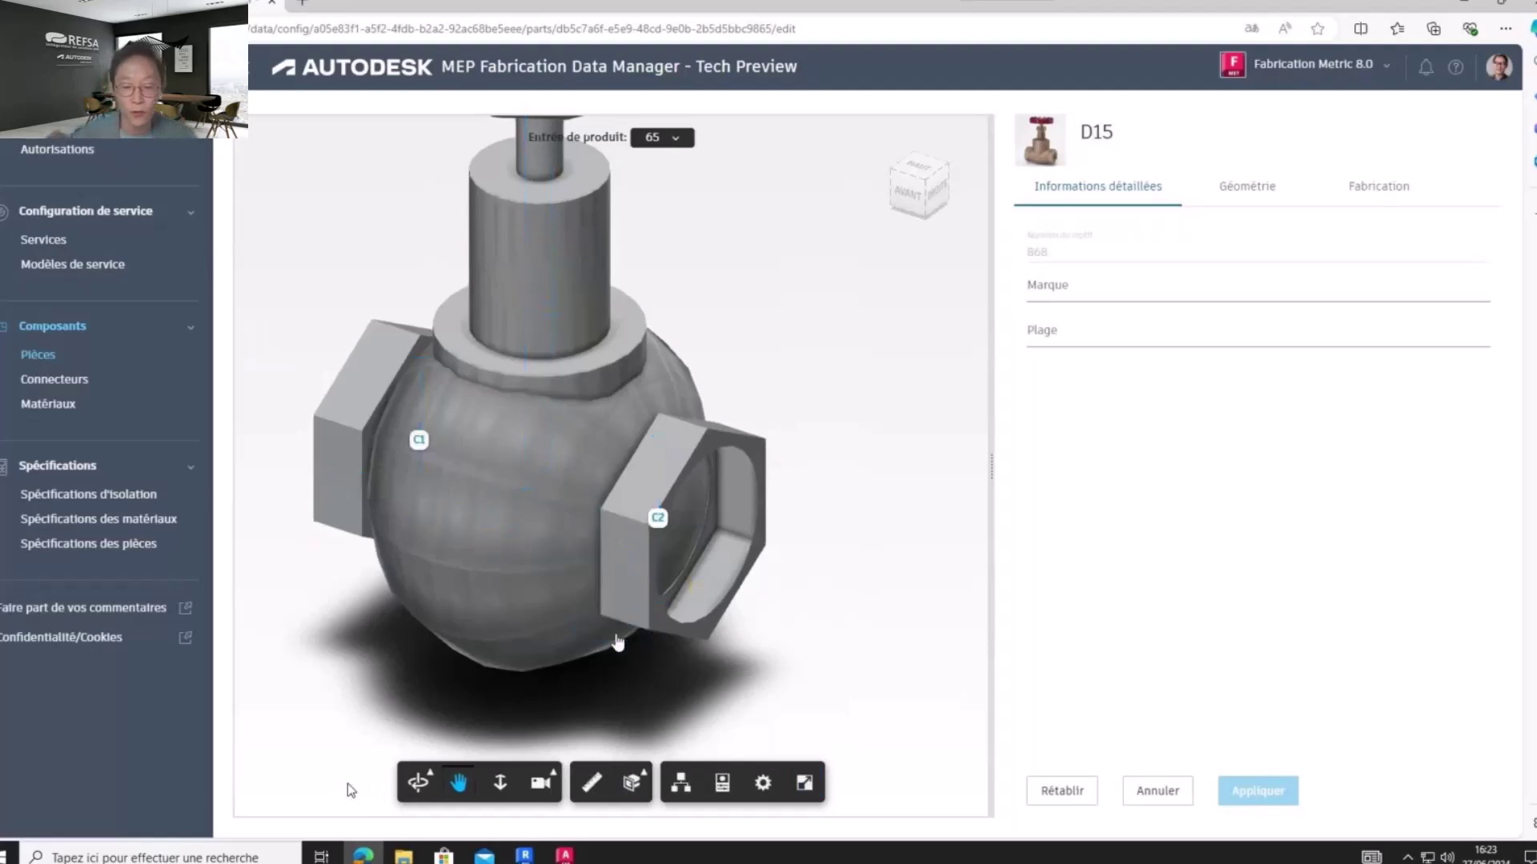
Look at the model's properties and the viewer's configuration and environment settings, then return to the full valve view
click(722, 782)
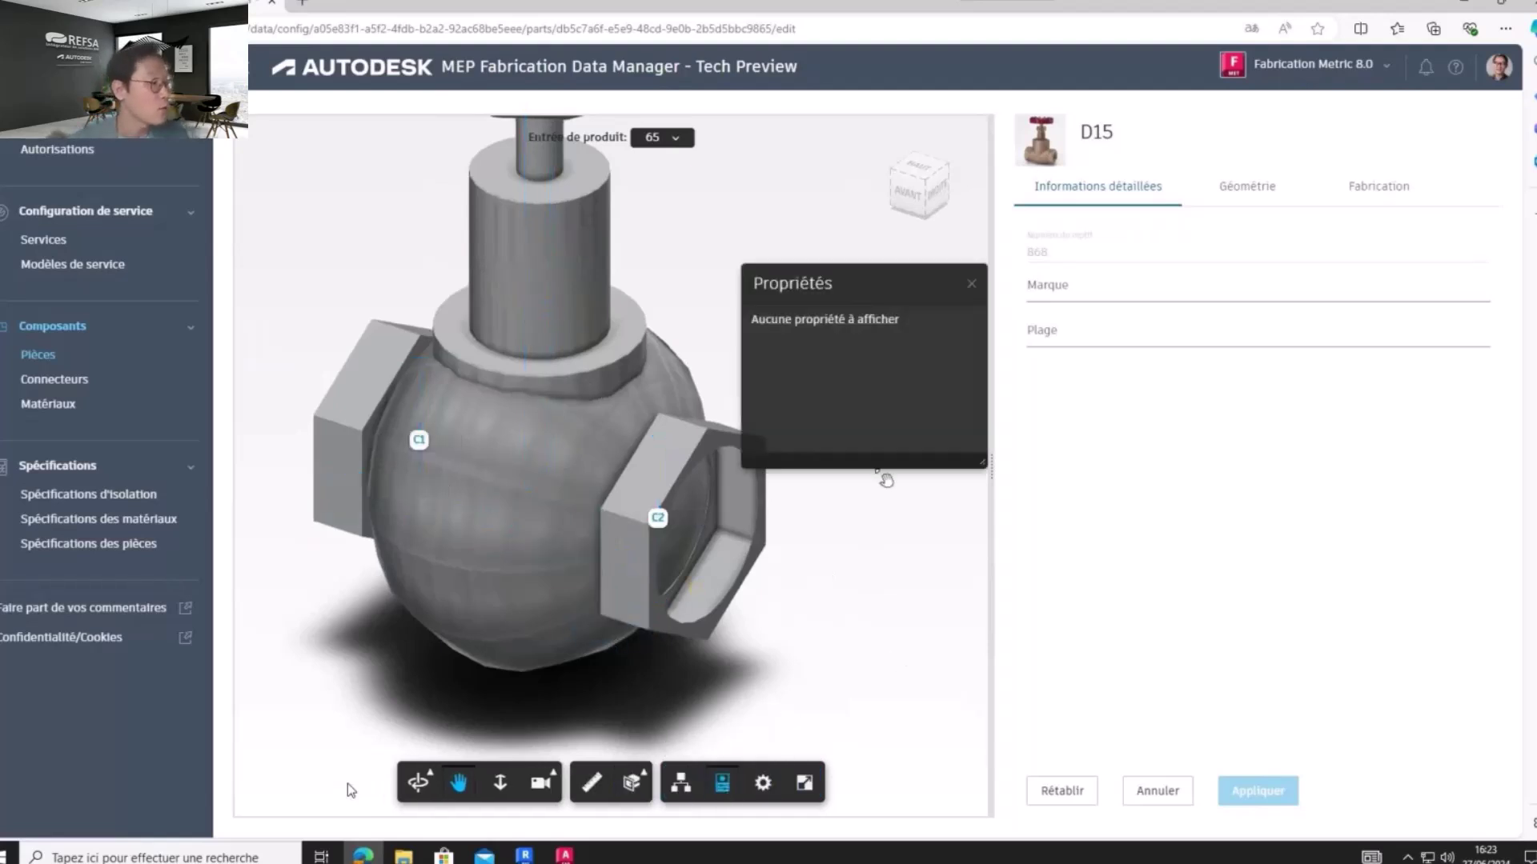
click(971, 287)
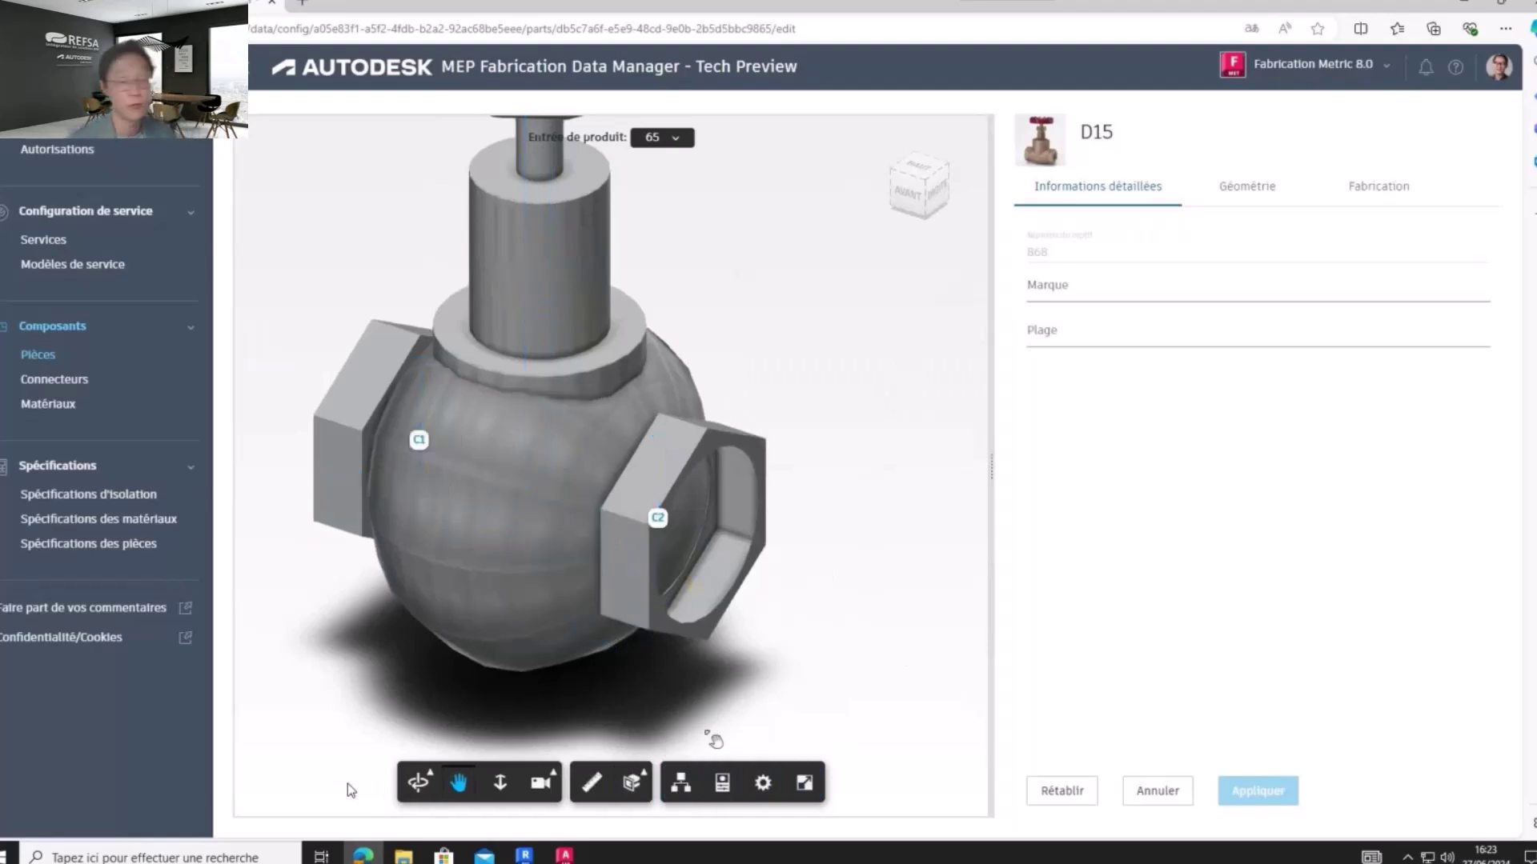
click(761, 785)
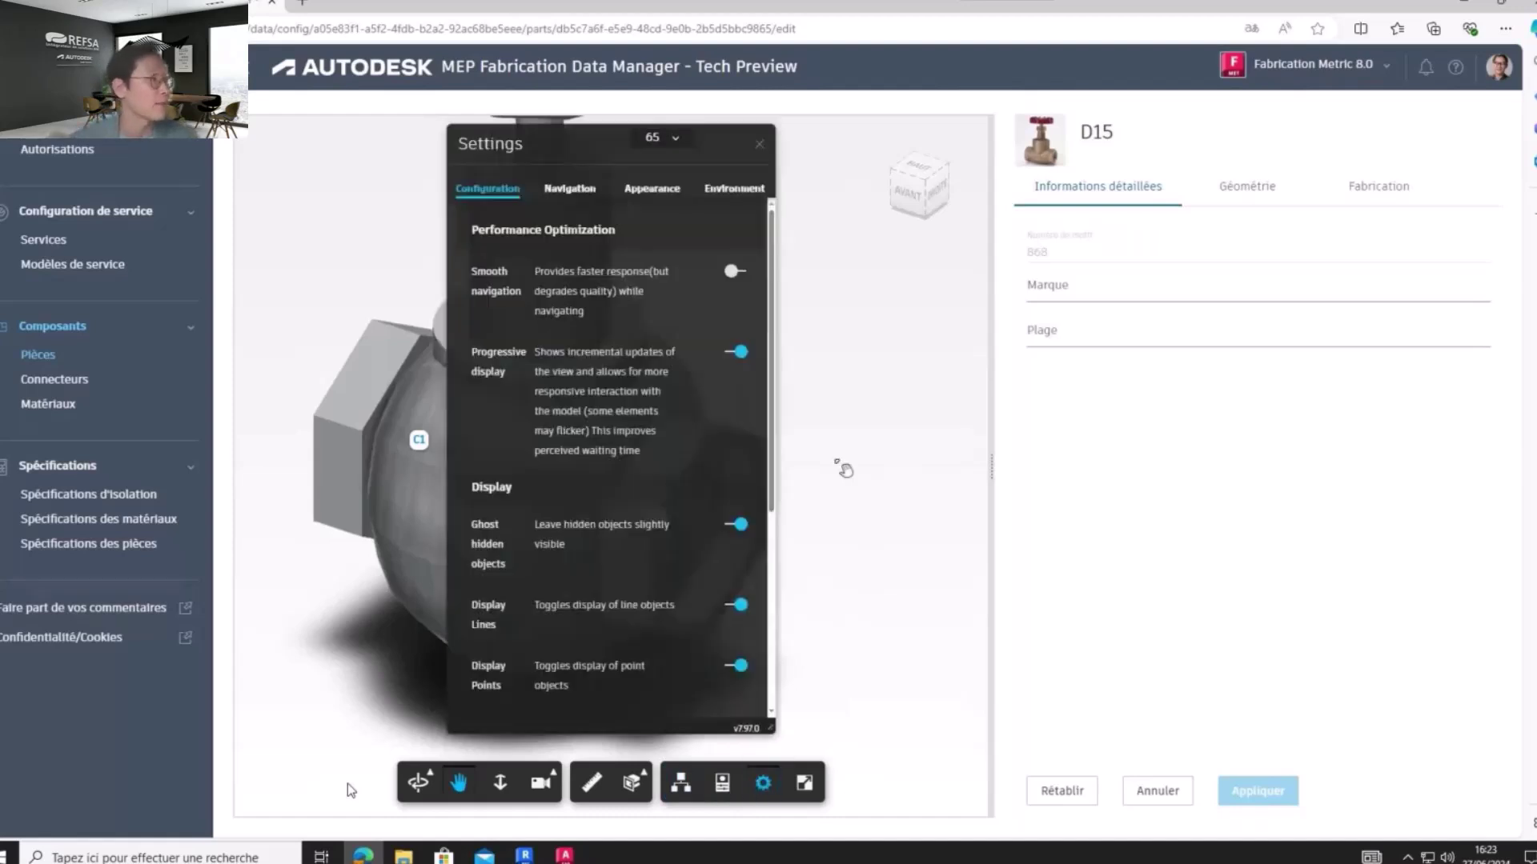
click(734, 188)
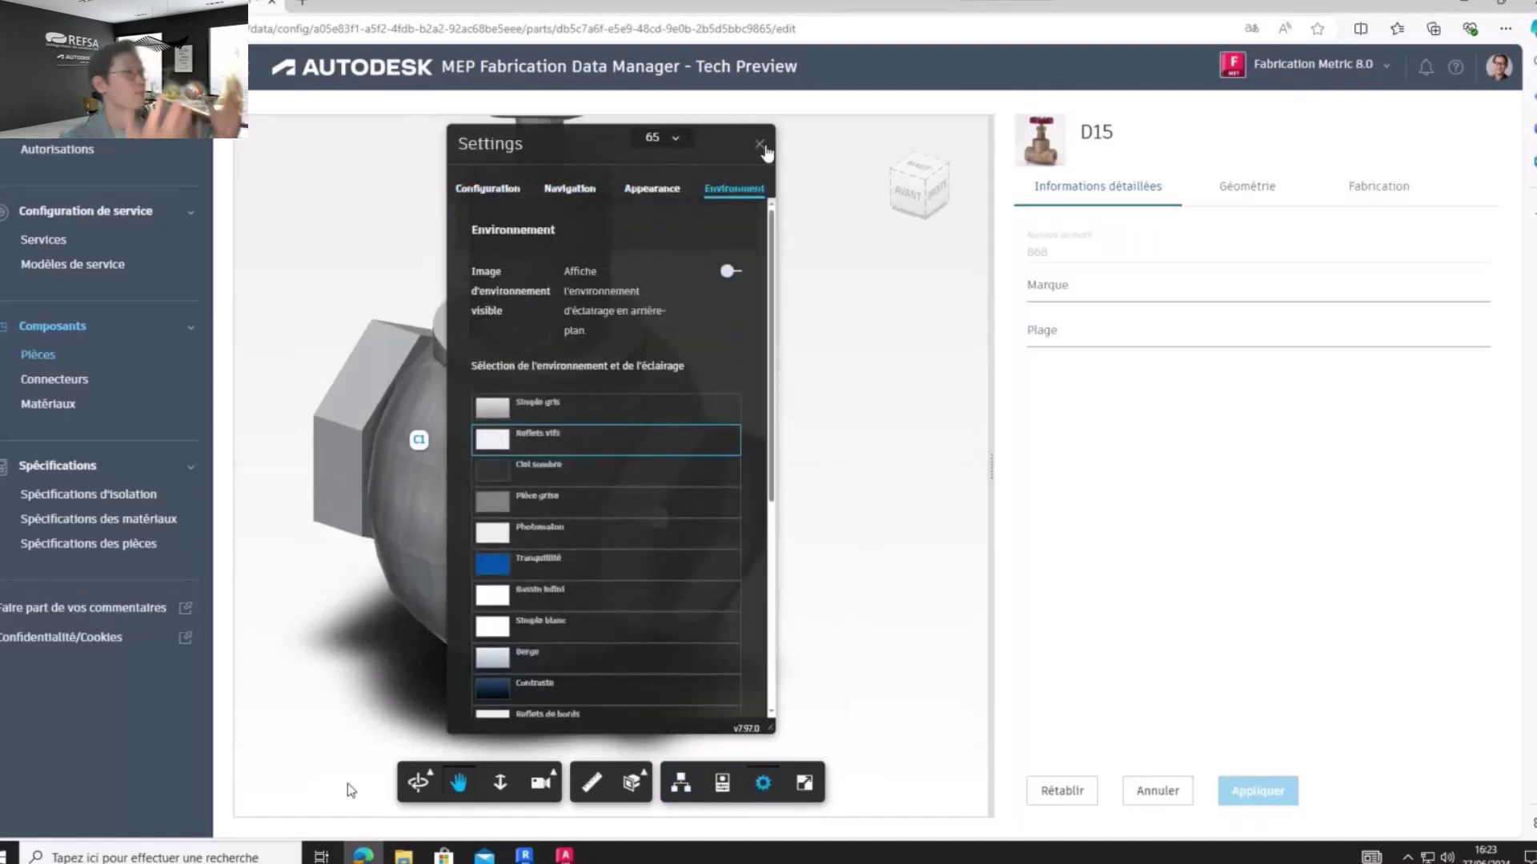
click(760, 146)
double_click(841, 471)
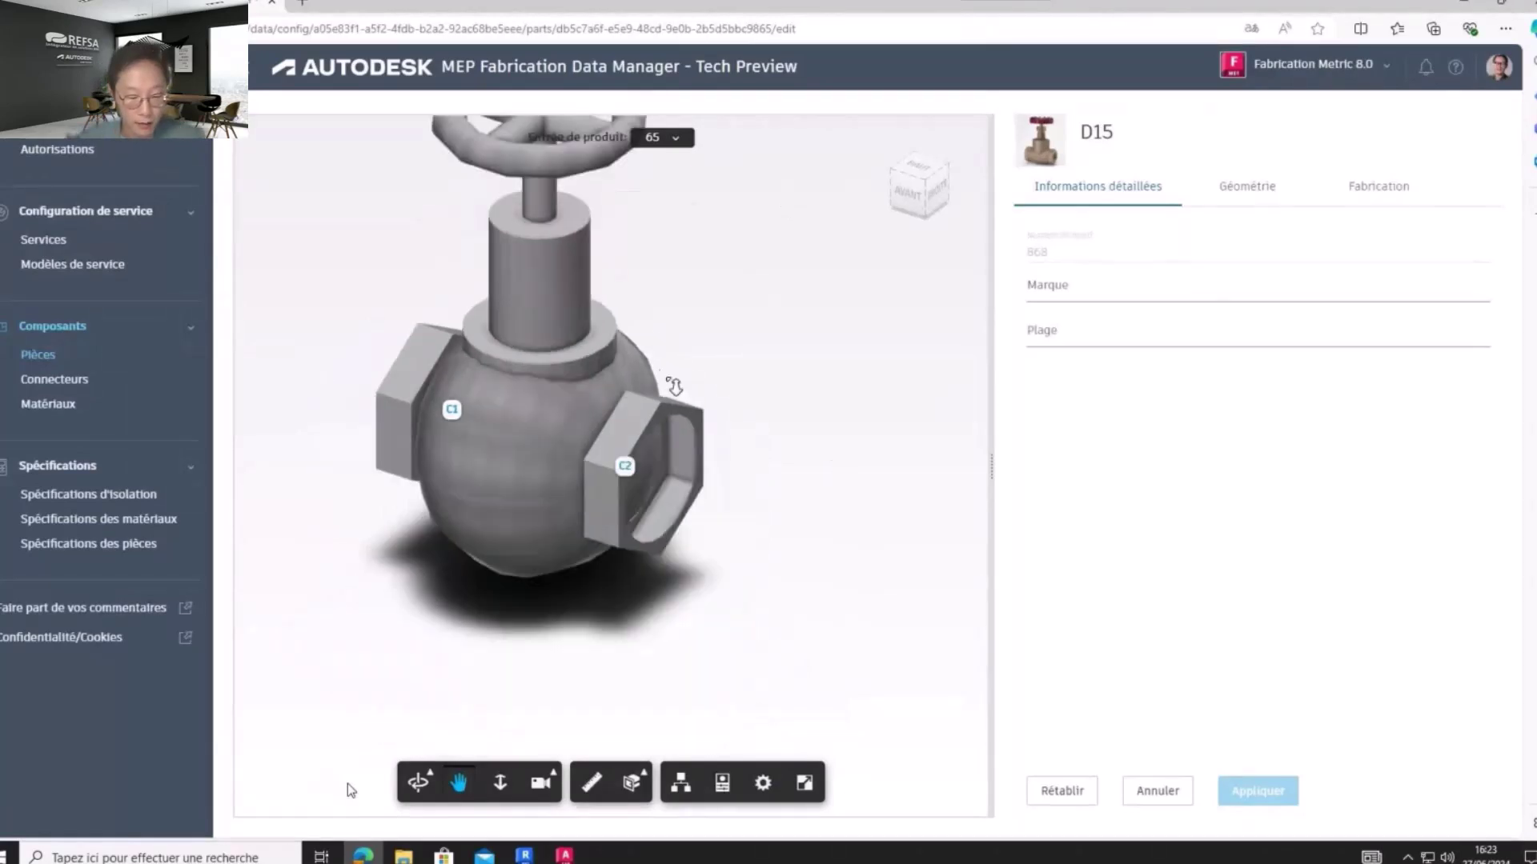
Generate the D15 part's thumbnail from the 3D model
click(1043, 152)
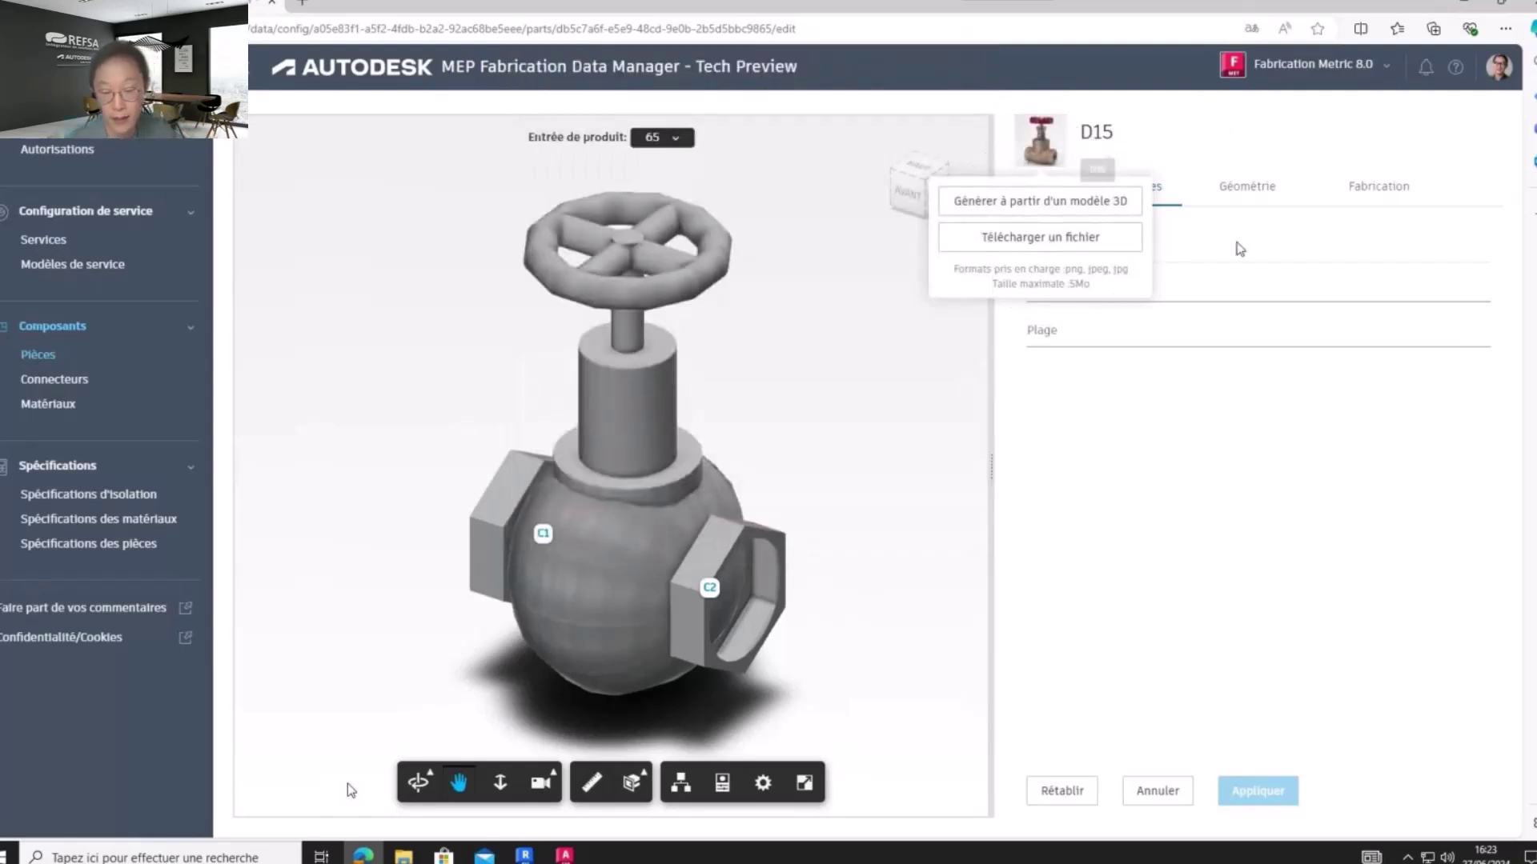
click(1101, 202)
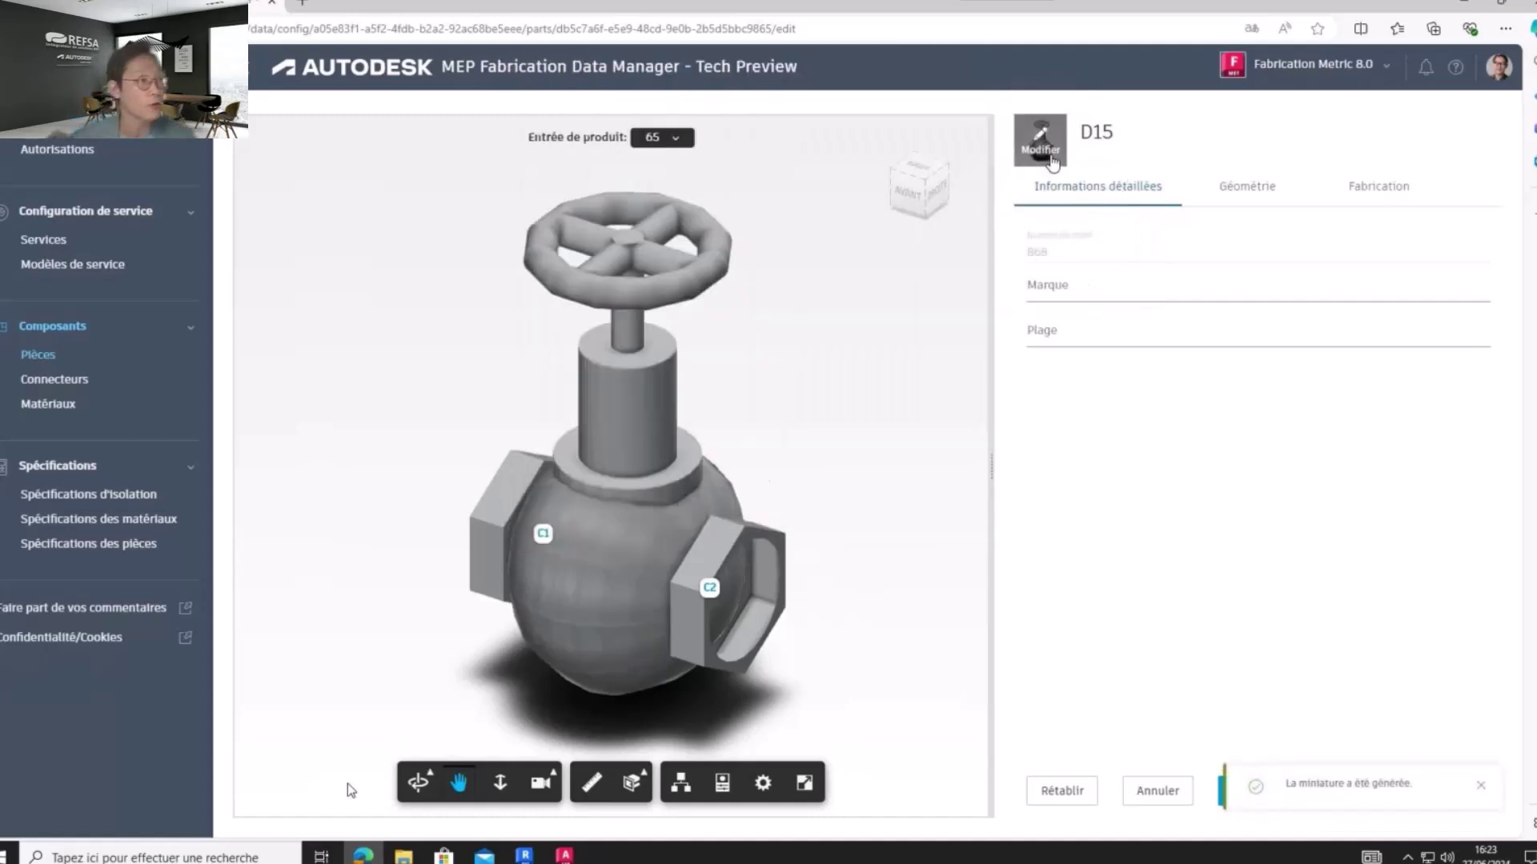
click(1050, 158)
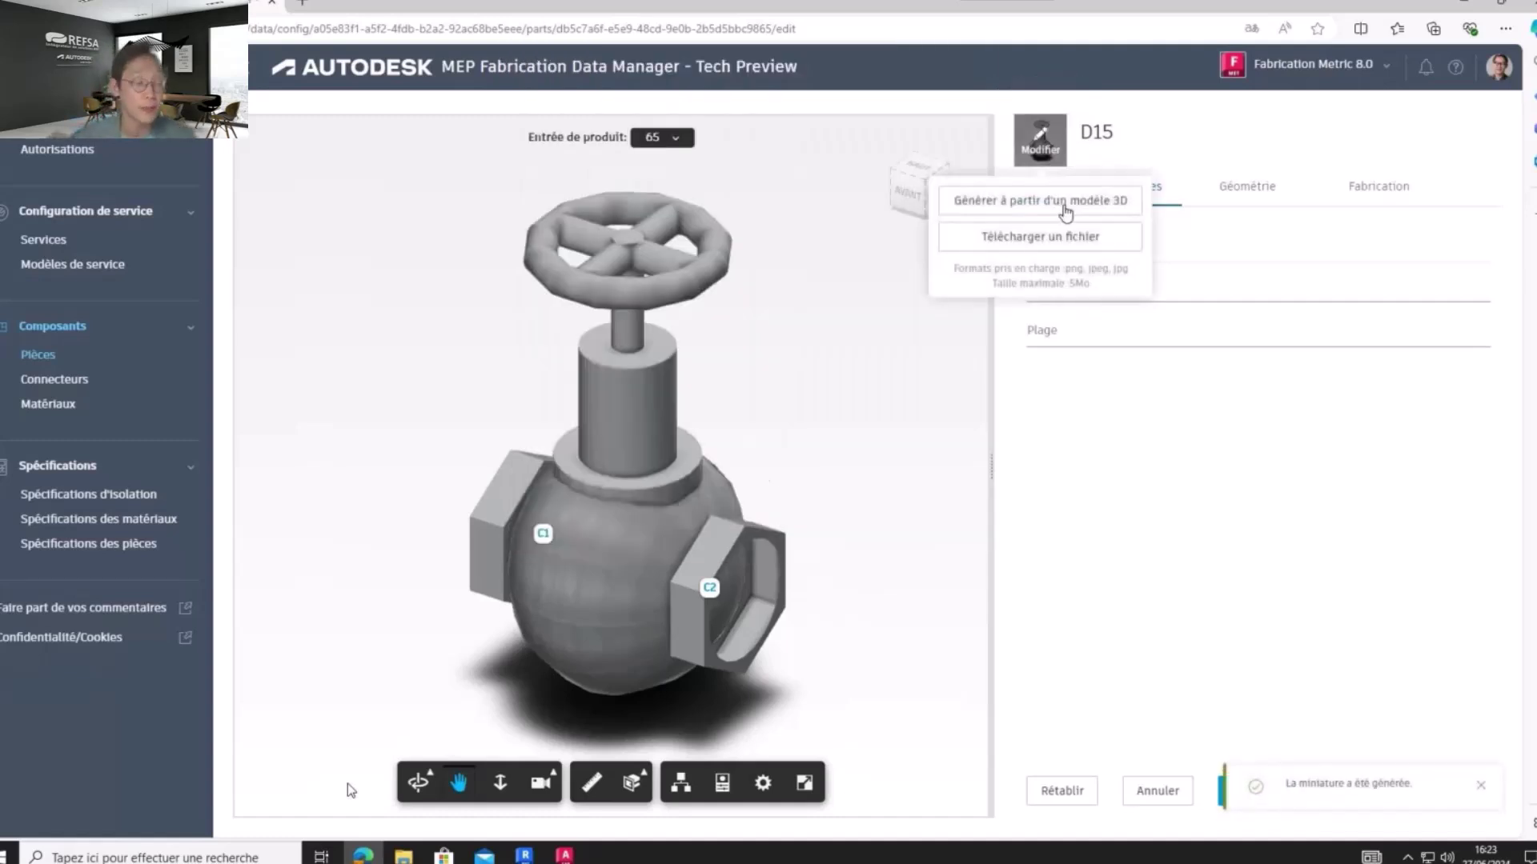
Reset the part to its original thumbnail and close the enlarged image preview
click(1062, 790)
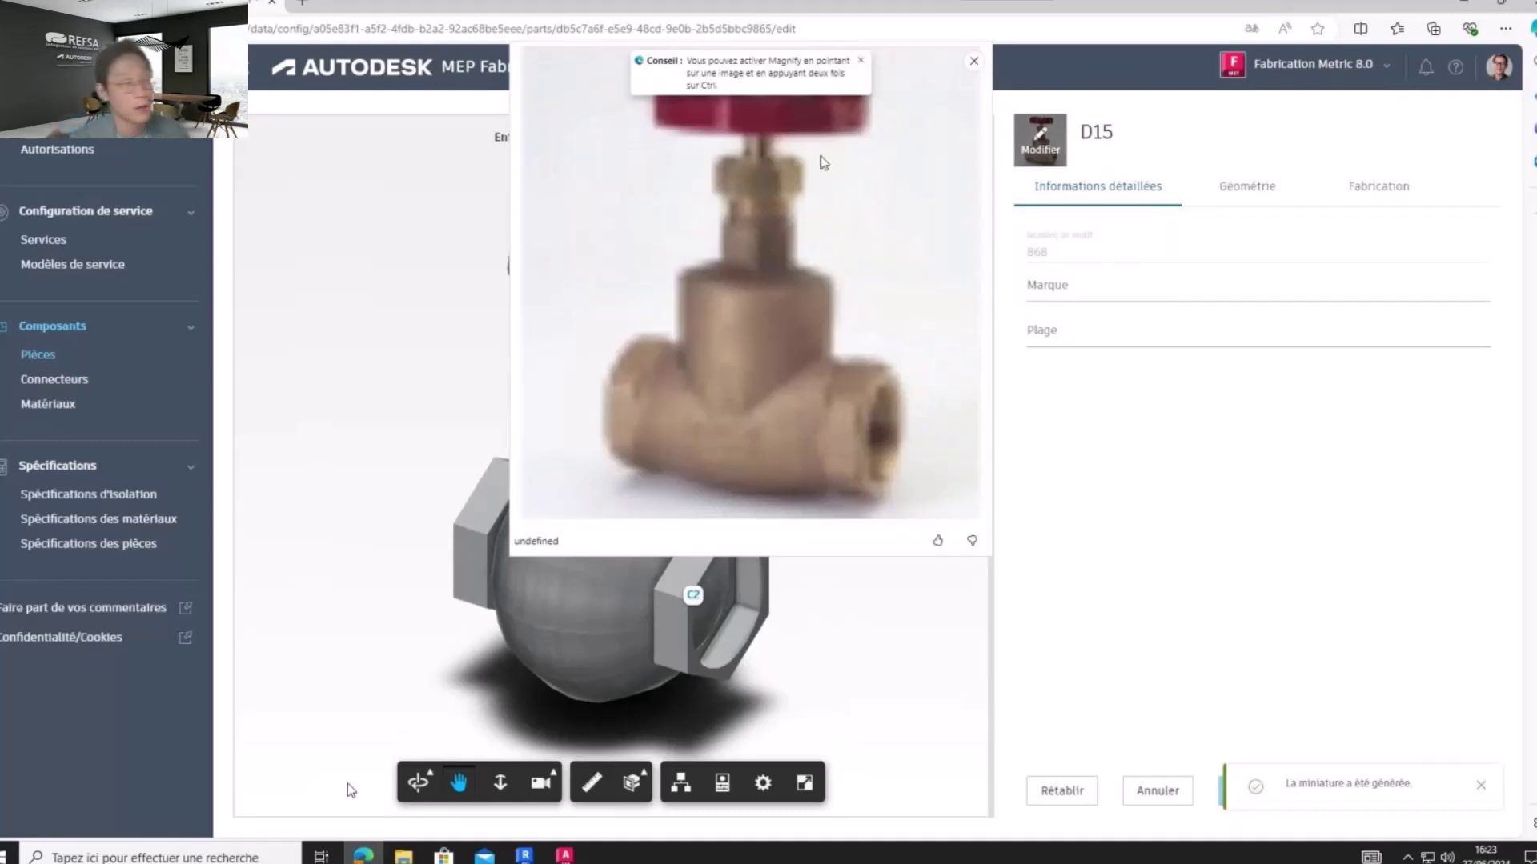
click(525, 505)
click(549, 505)
double_click(581, 506)
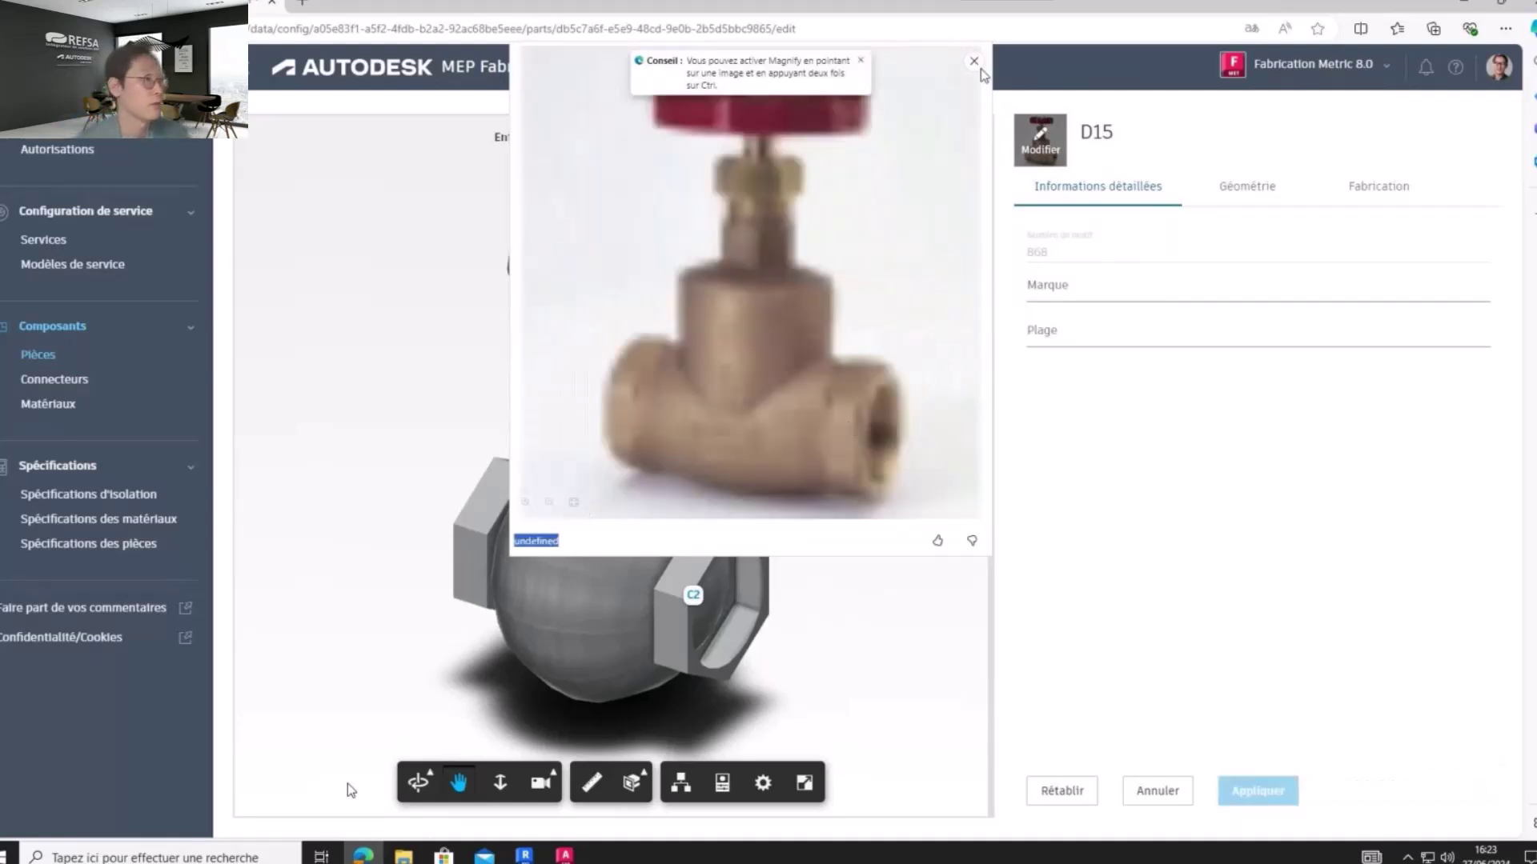
click(973, 60)
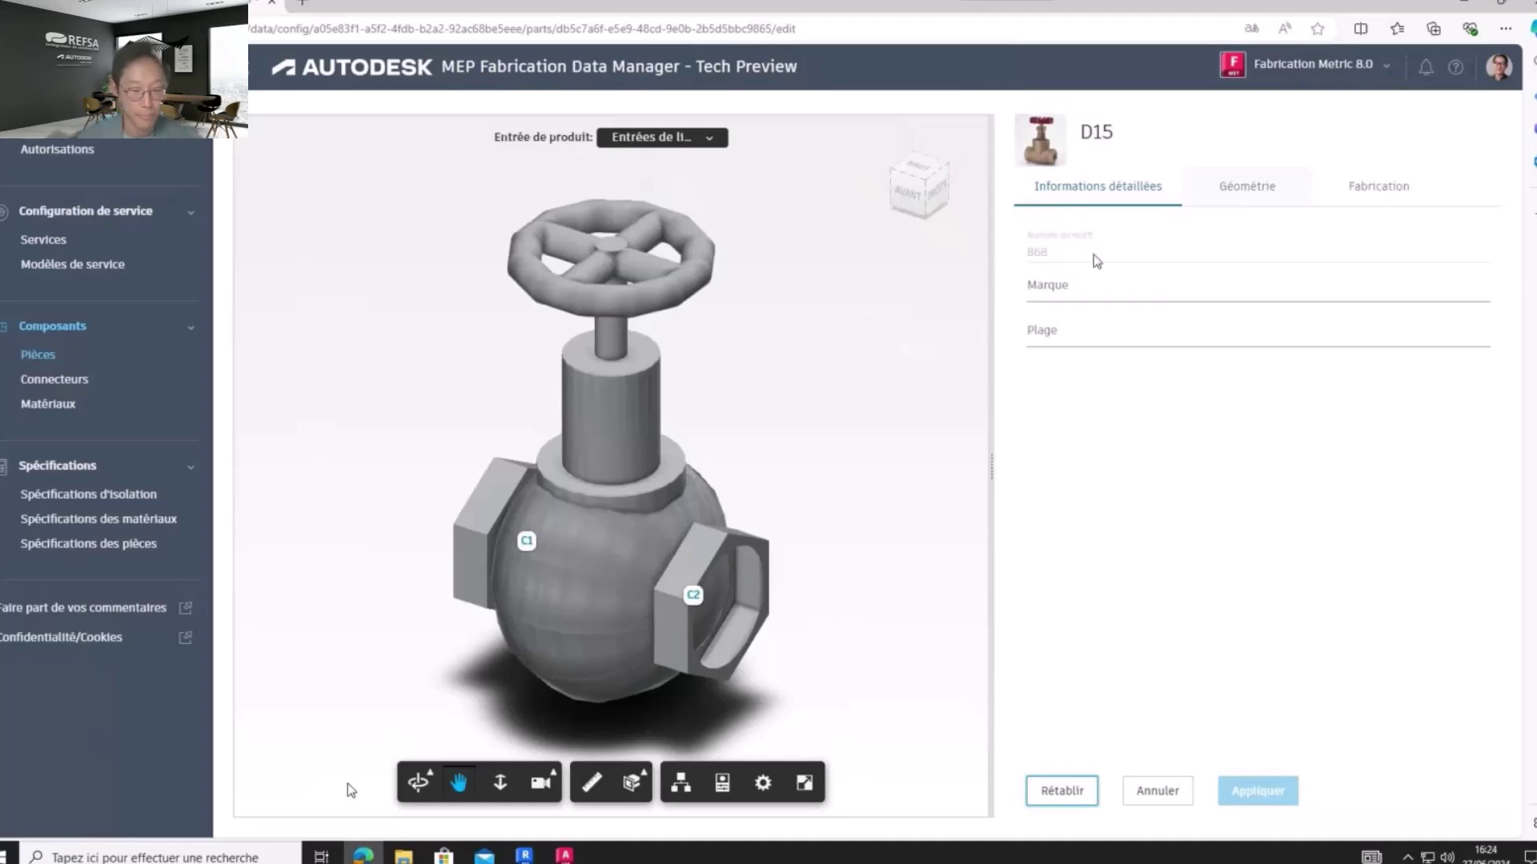
In the valve's geometry data, add a product entry named 13 and set its Diameter #1 to 13 mm
click(1260, 190)
click(1050, 239)
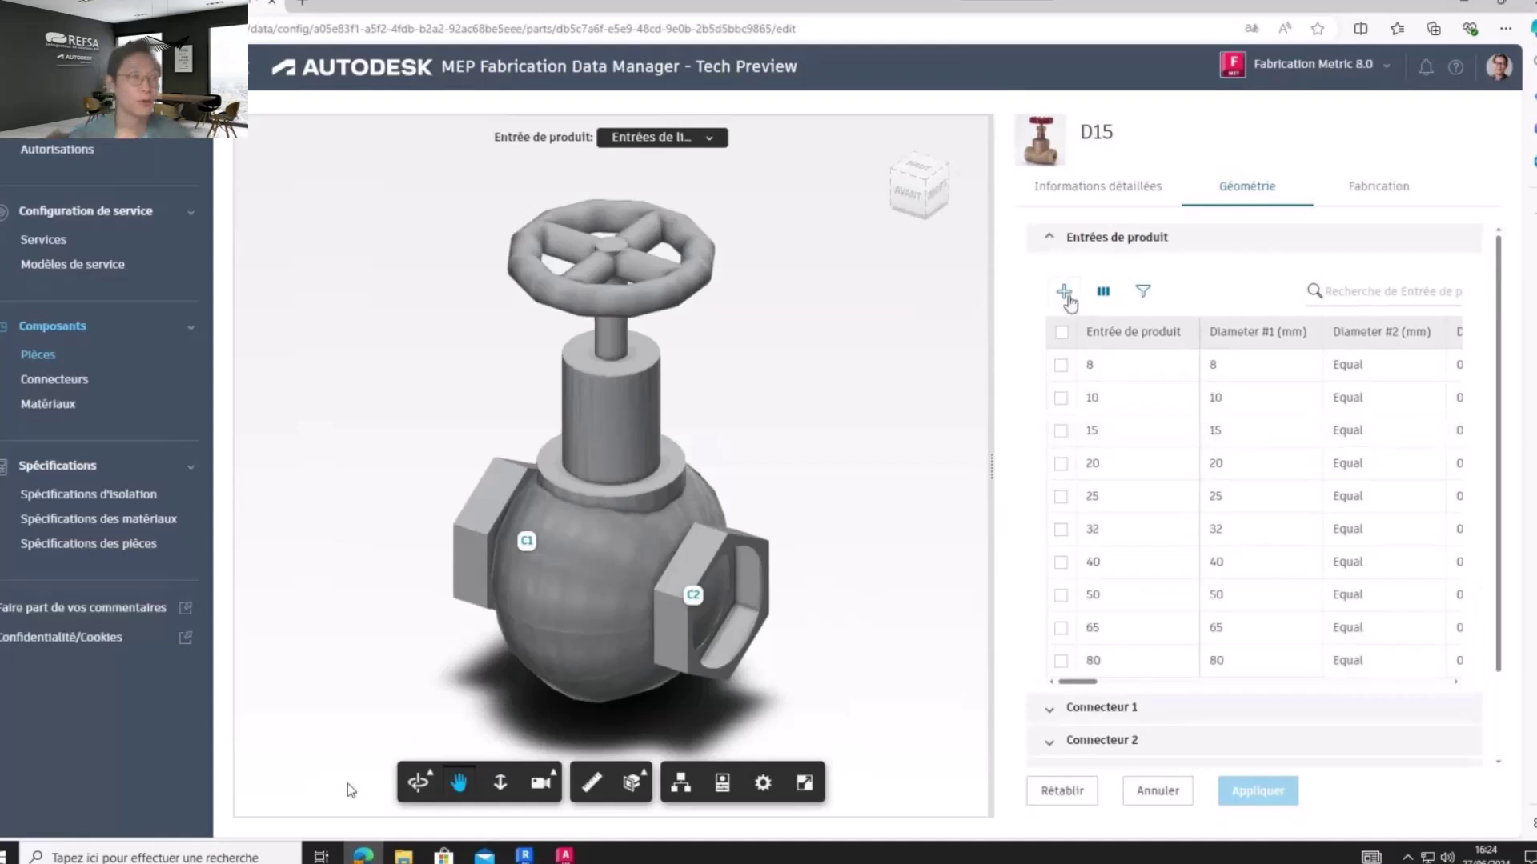
click(1064, 293)
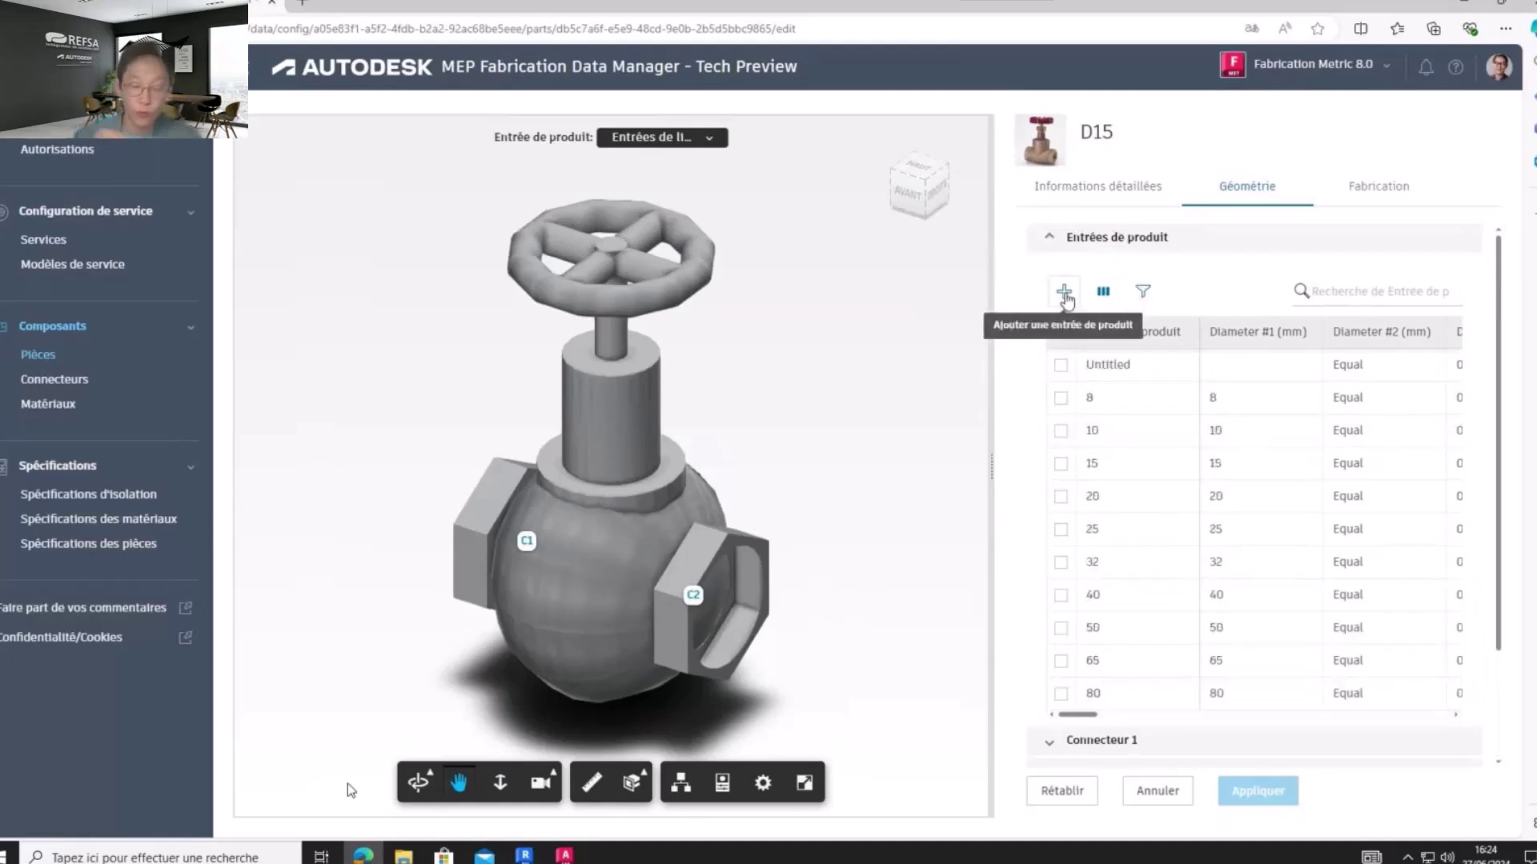
double_click(1135, 363)
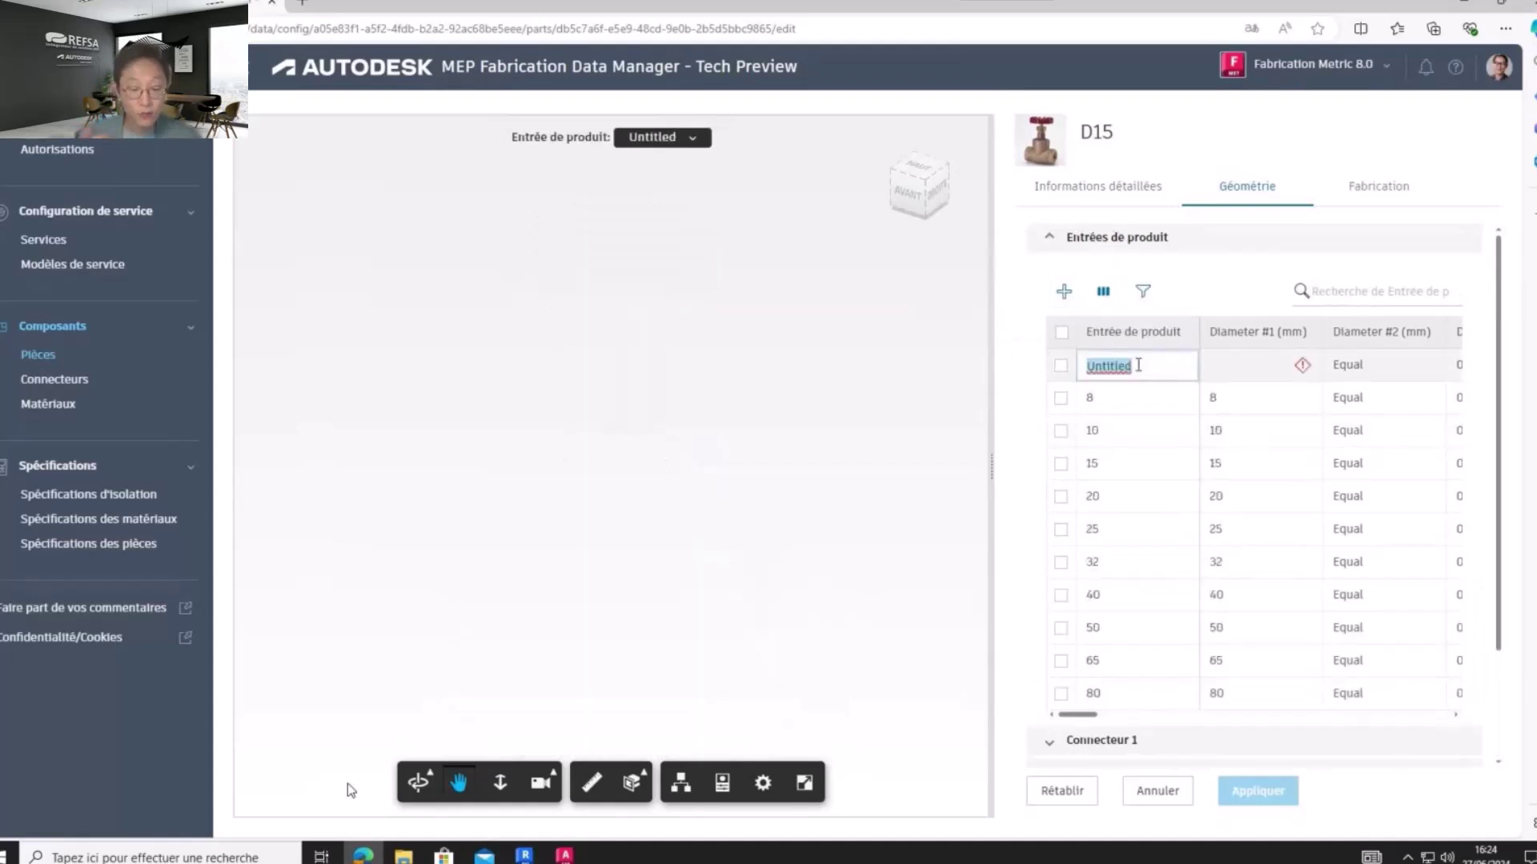
text(13)
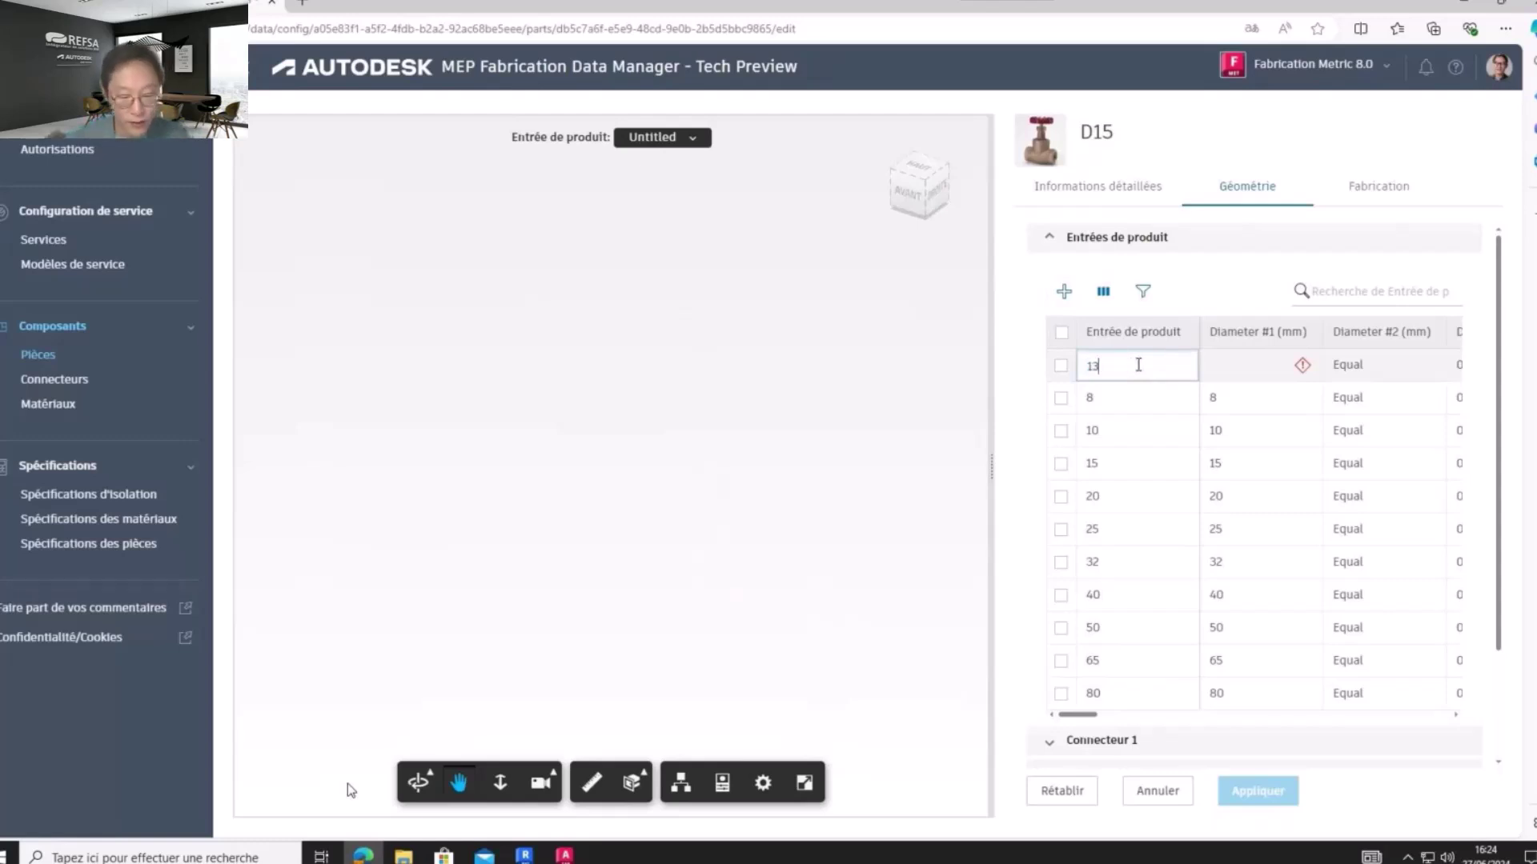
key(Return)
click(1250, 373)
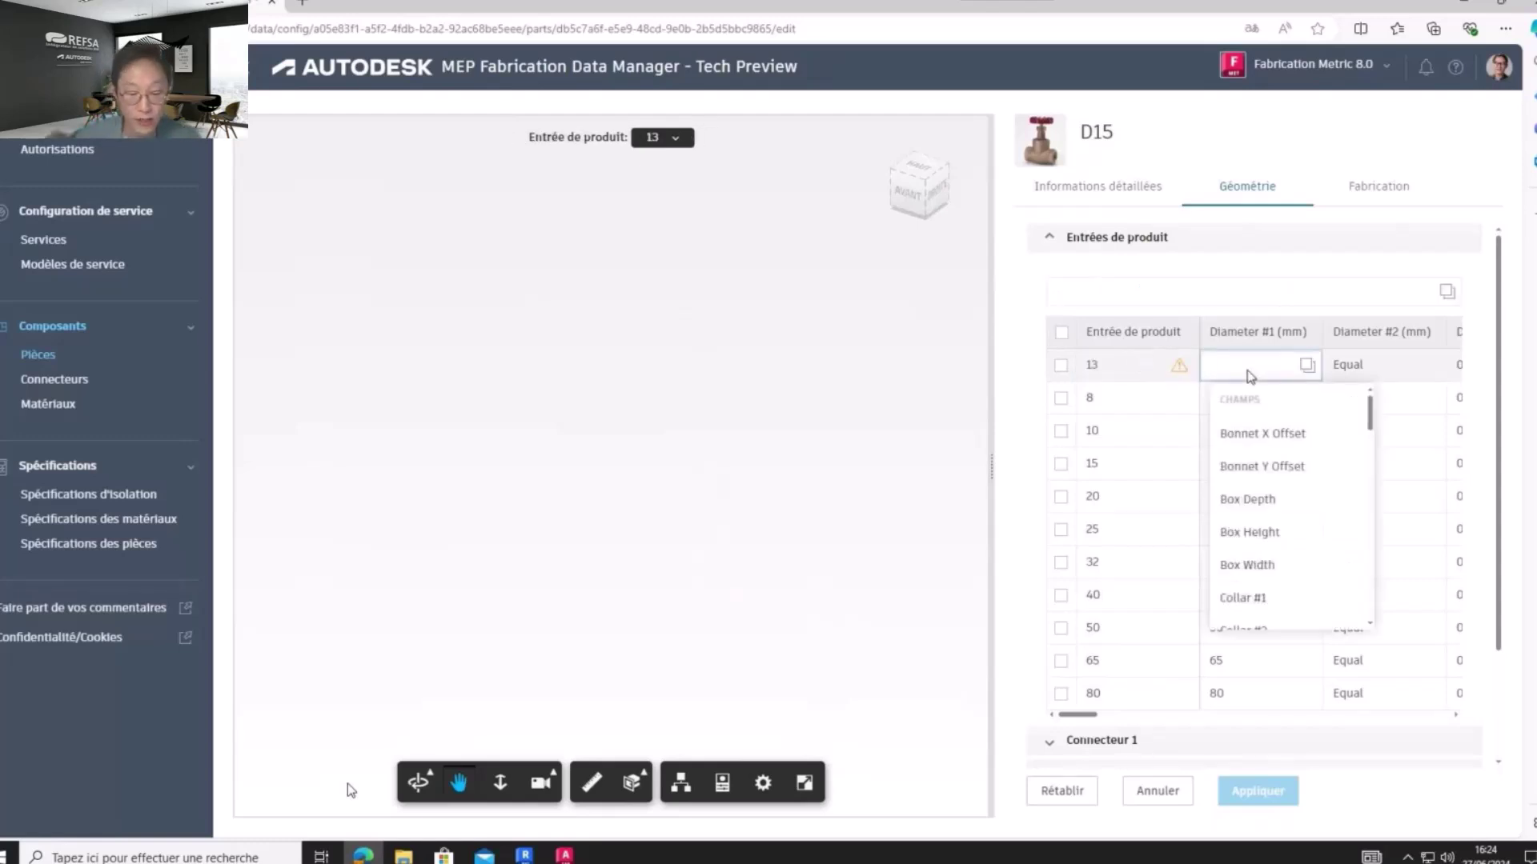
text(13)
key(Return)
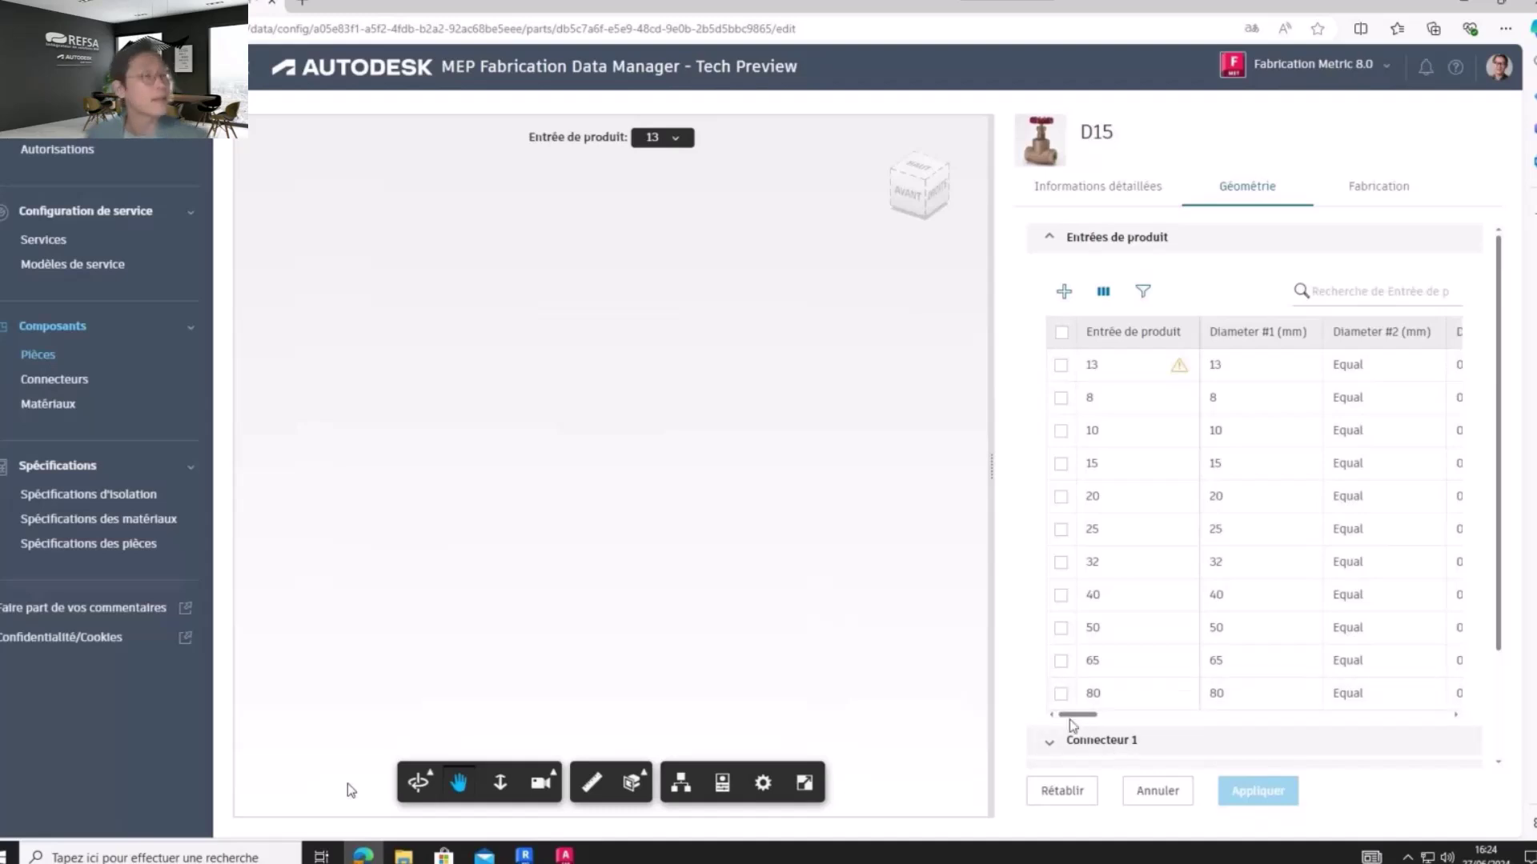
For product entry 13, set Length #1 to 26 mm and Shaft Length #1 to 100 mm
drag(1088, 715, 1132, 724)
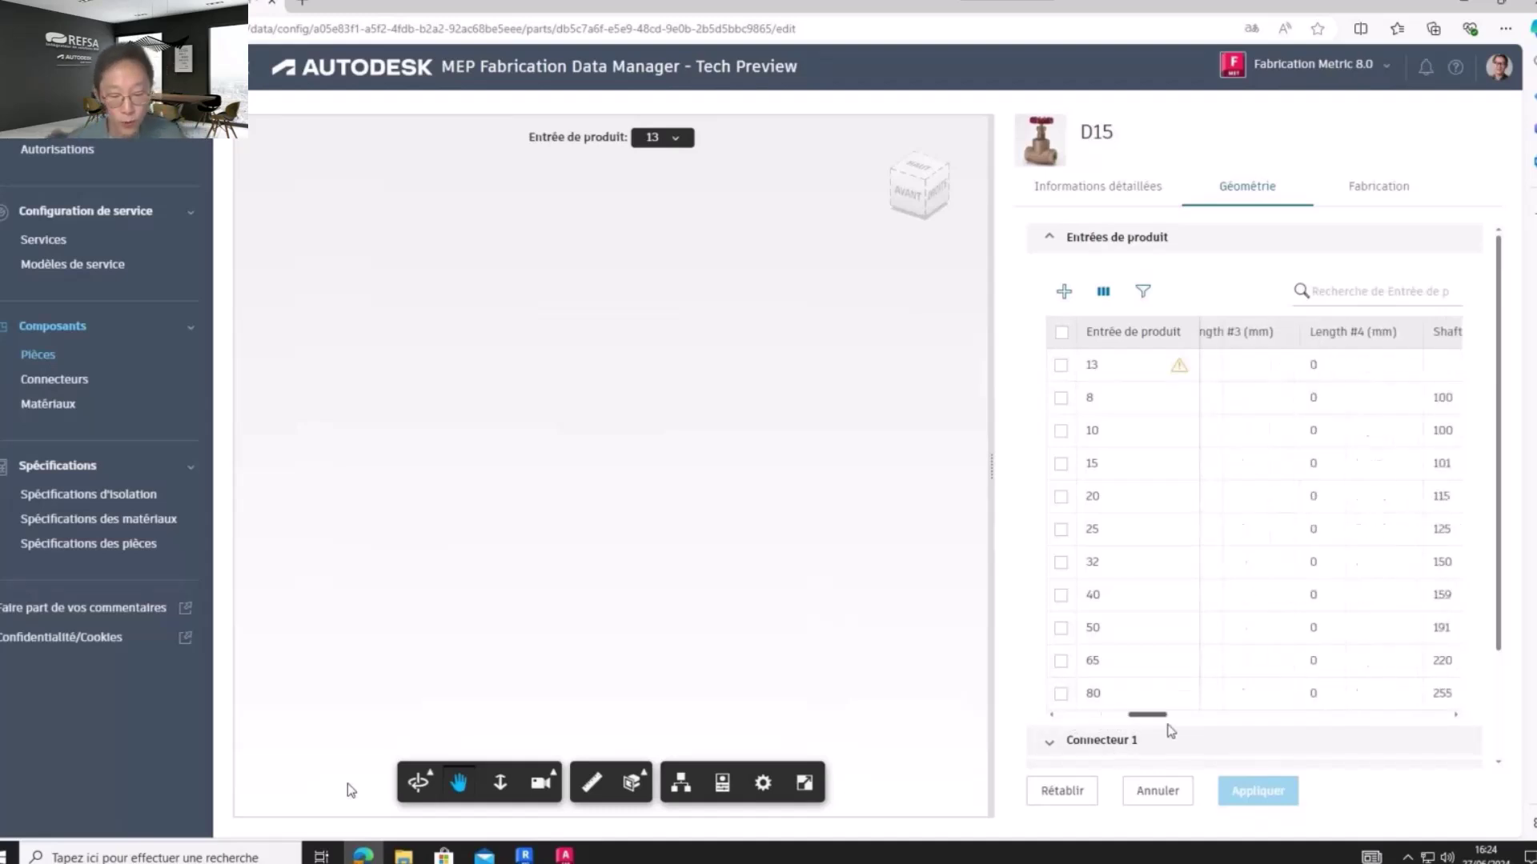
click(1312, 369)
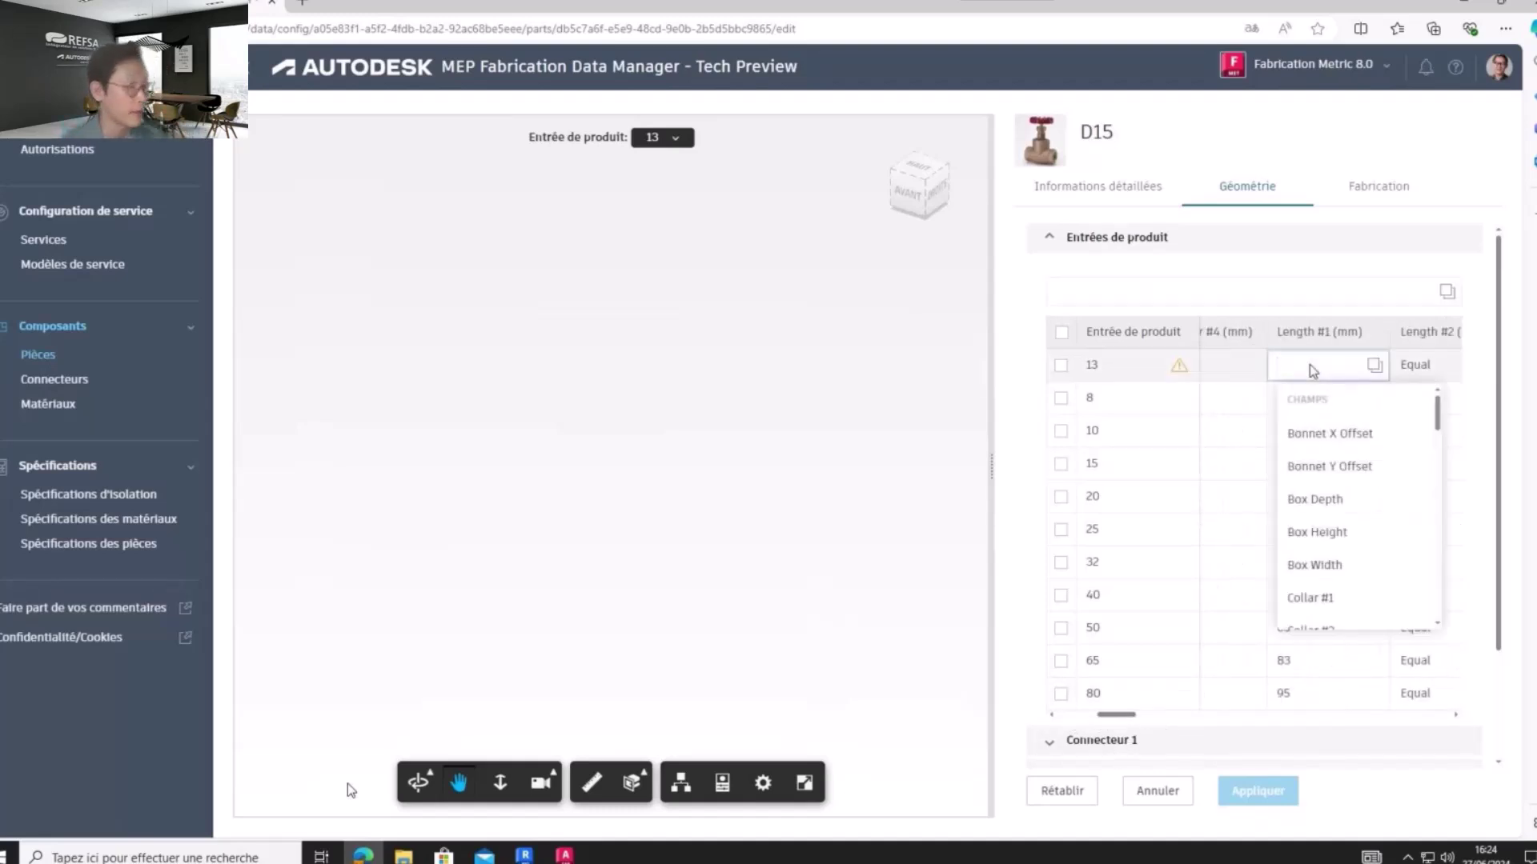
key(Return)
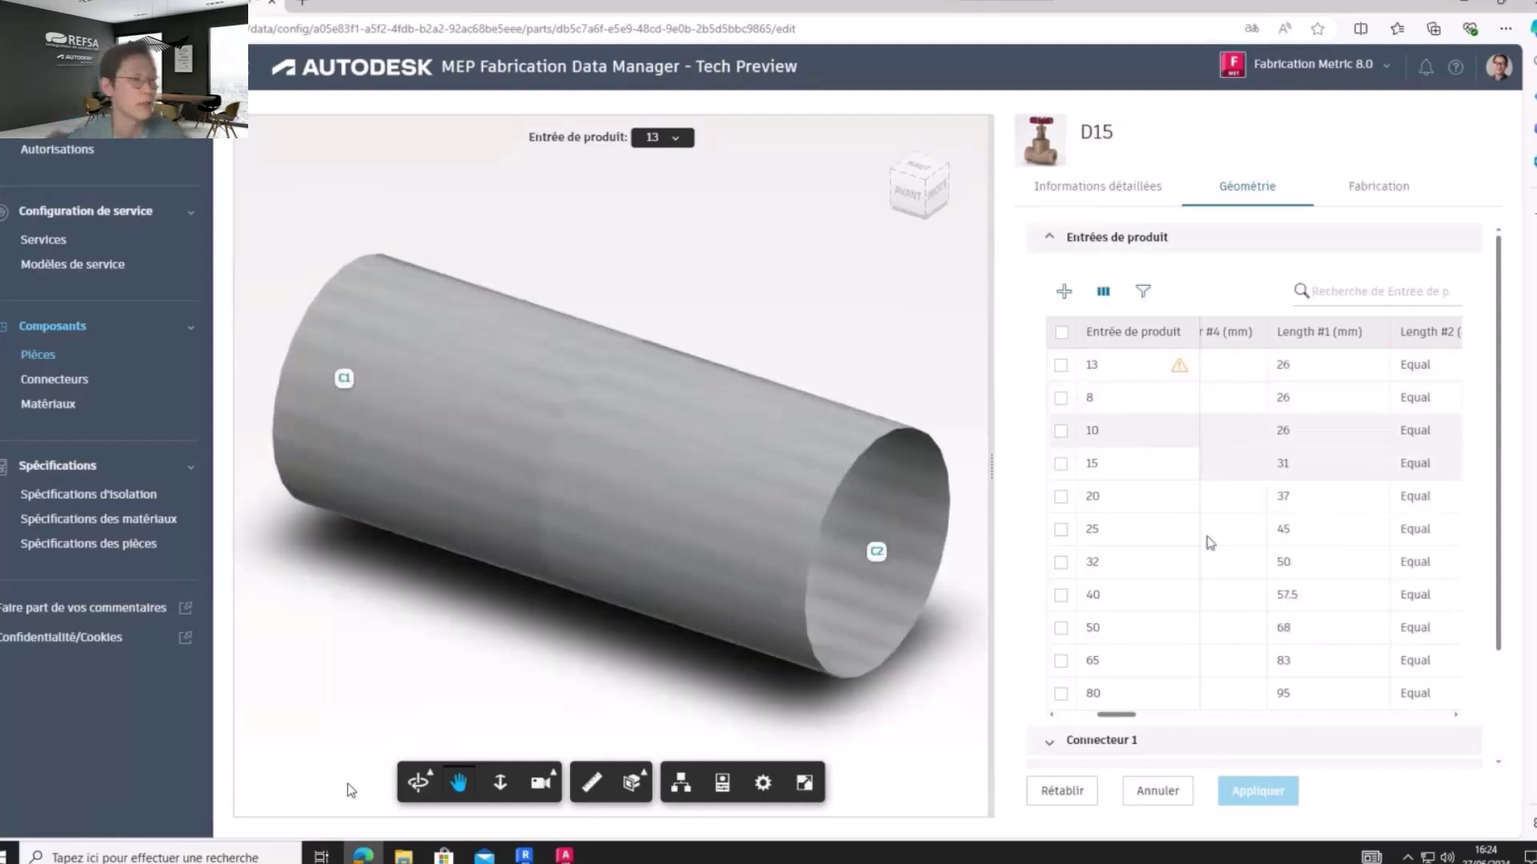
drag(1131, 717, 1179, 718)
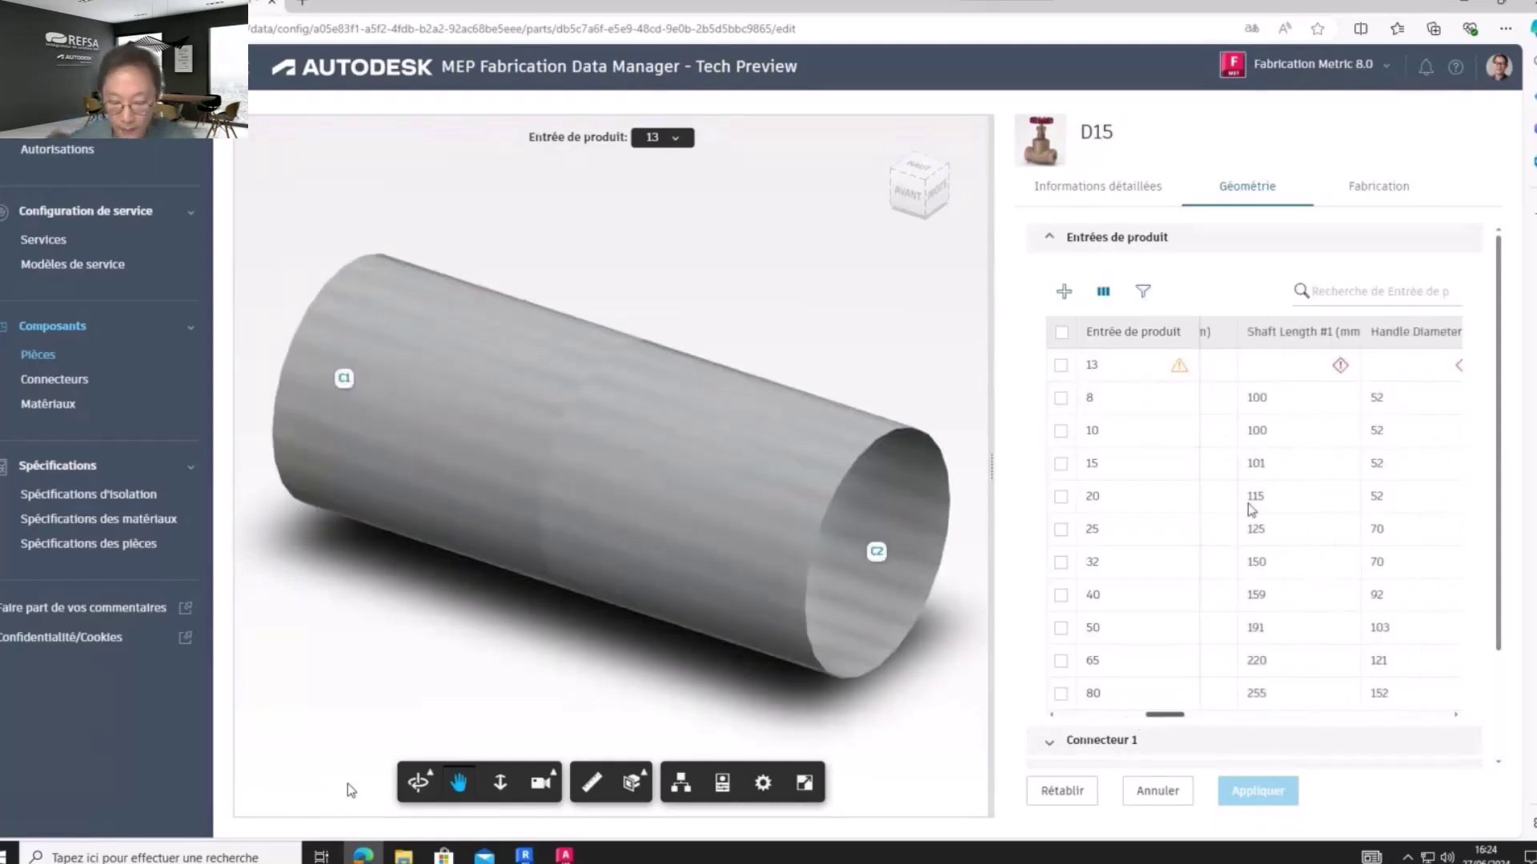
click(1292, 367)
text(100)
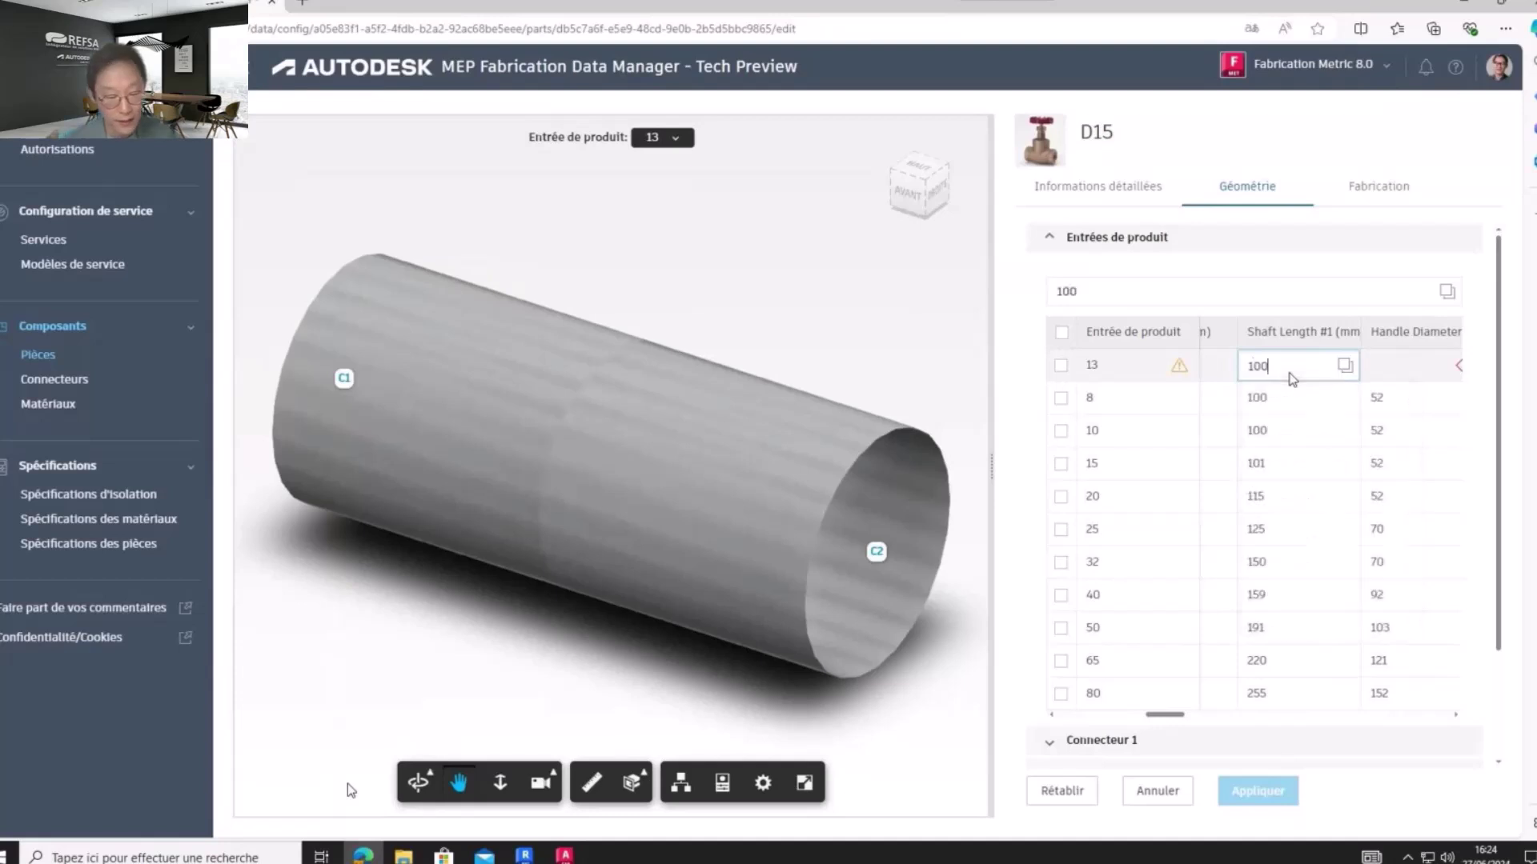
For product entry 13, set the Handle Diameter to 52 mm and the adjacent Shaft Diameter to 4 mm
click(1409, 370)
drag(1166, 715, 1186, 723)
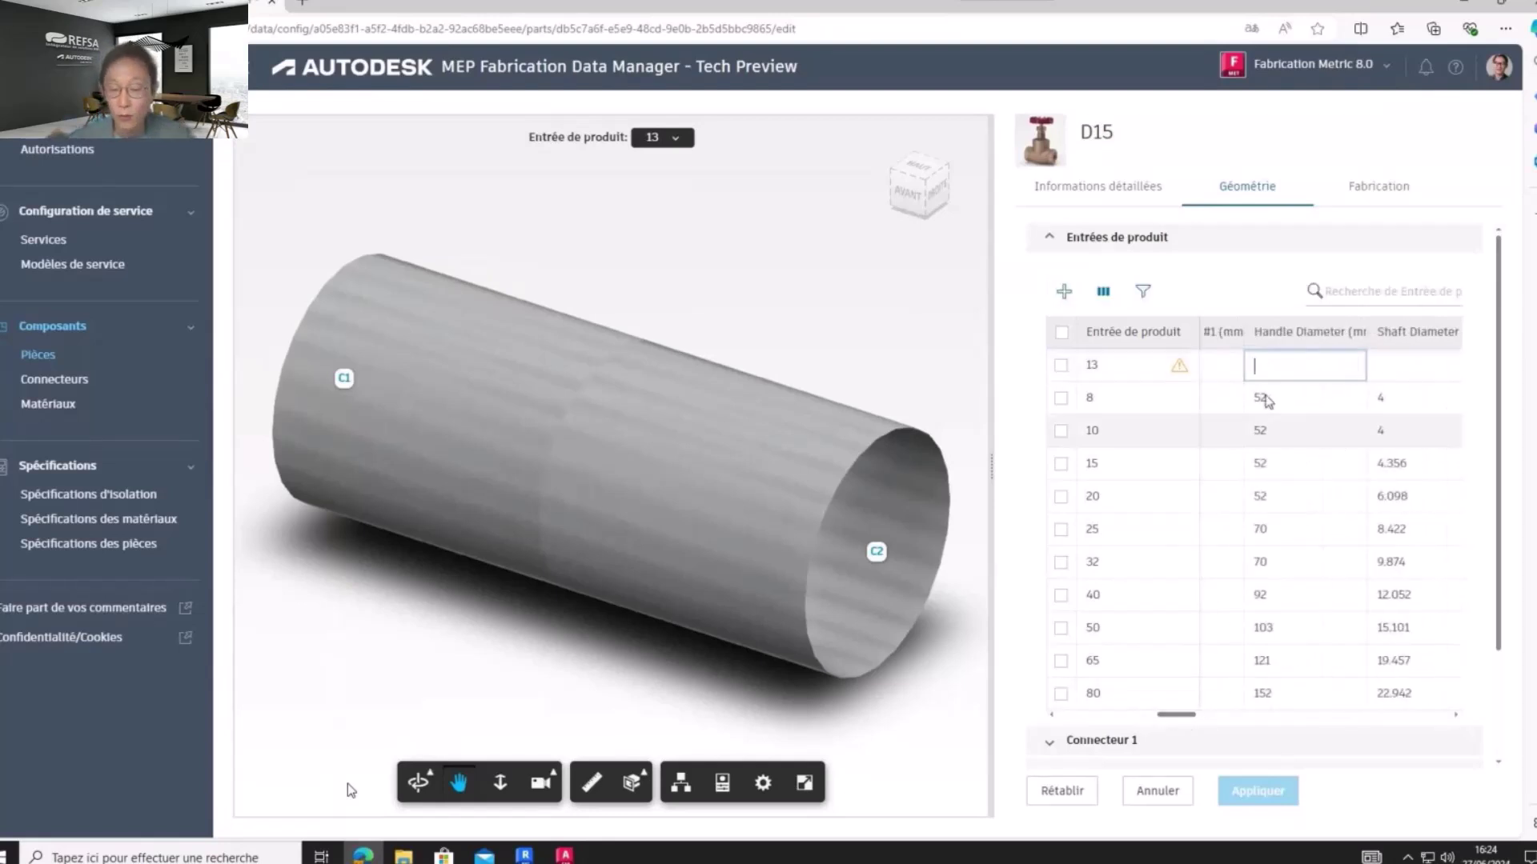
click(1282, 367)
text(50)
key(Return)
click(1398, 367)
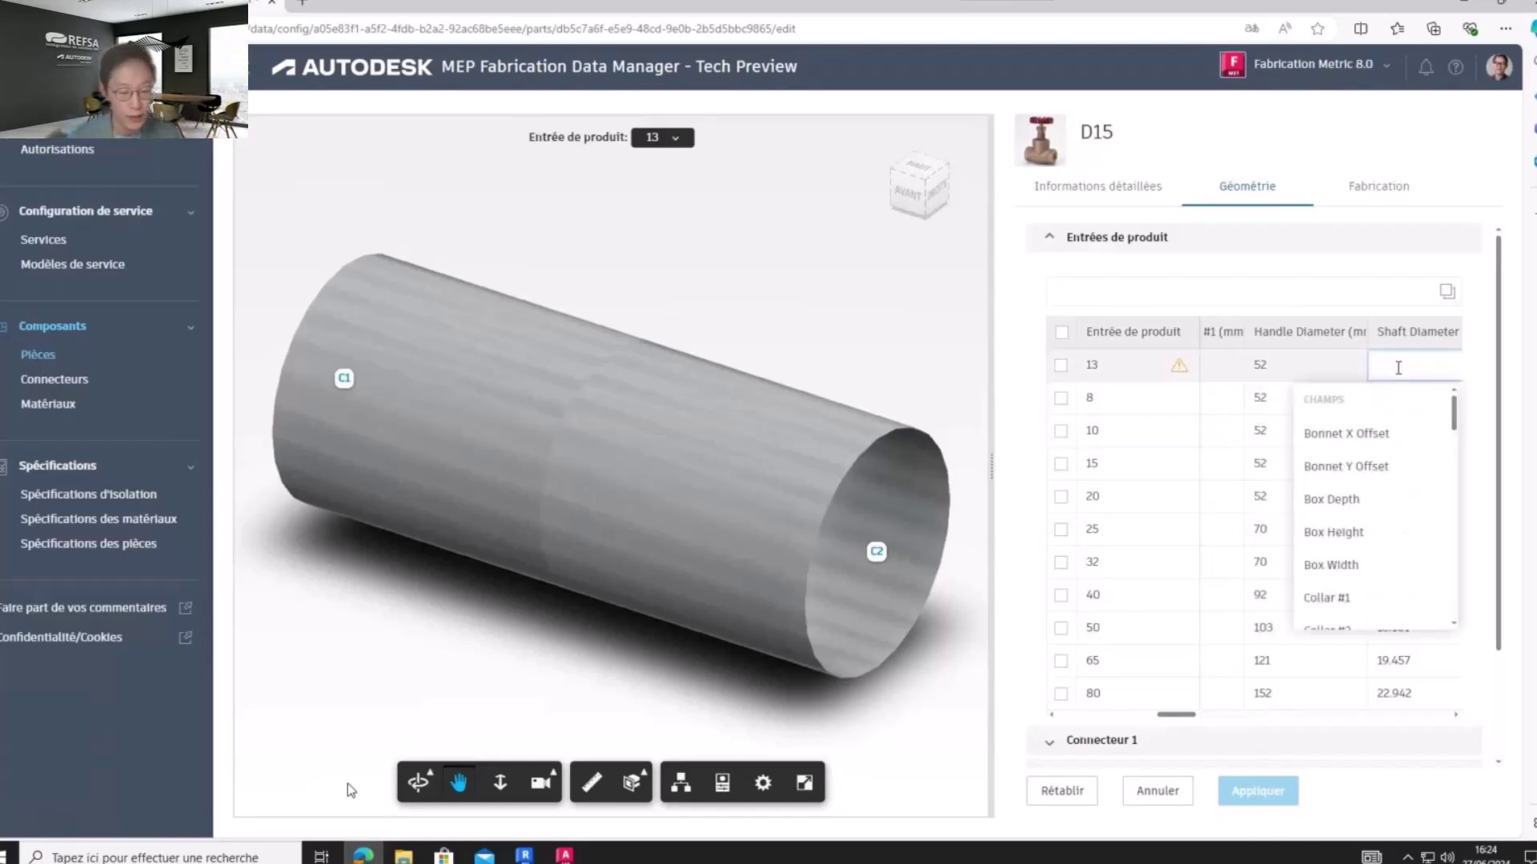
text(4)
key(Return)
Set the Strut Diameter of product entry 13 to 4 mm
drag(1182, 718, 1230, 722)
text(4)
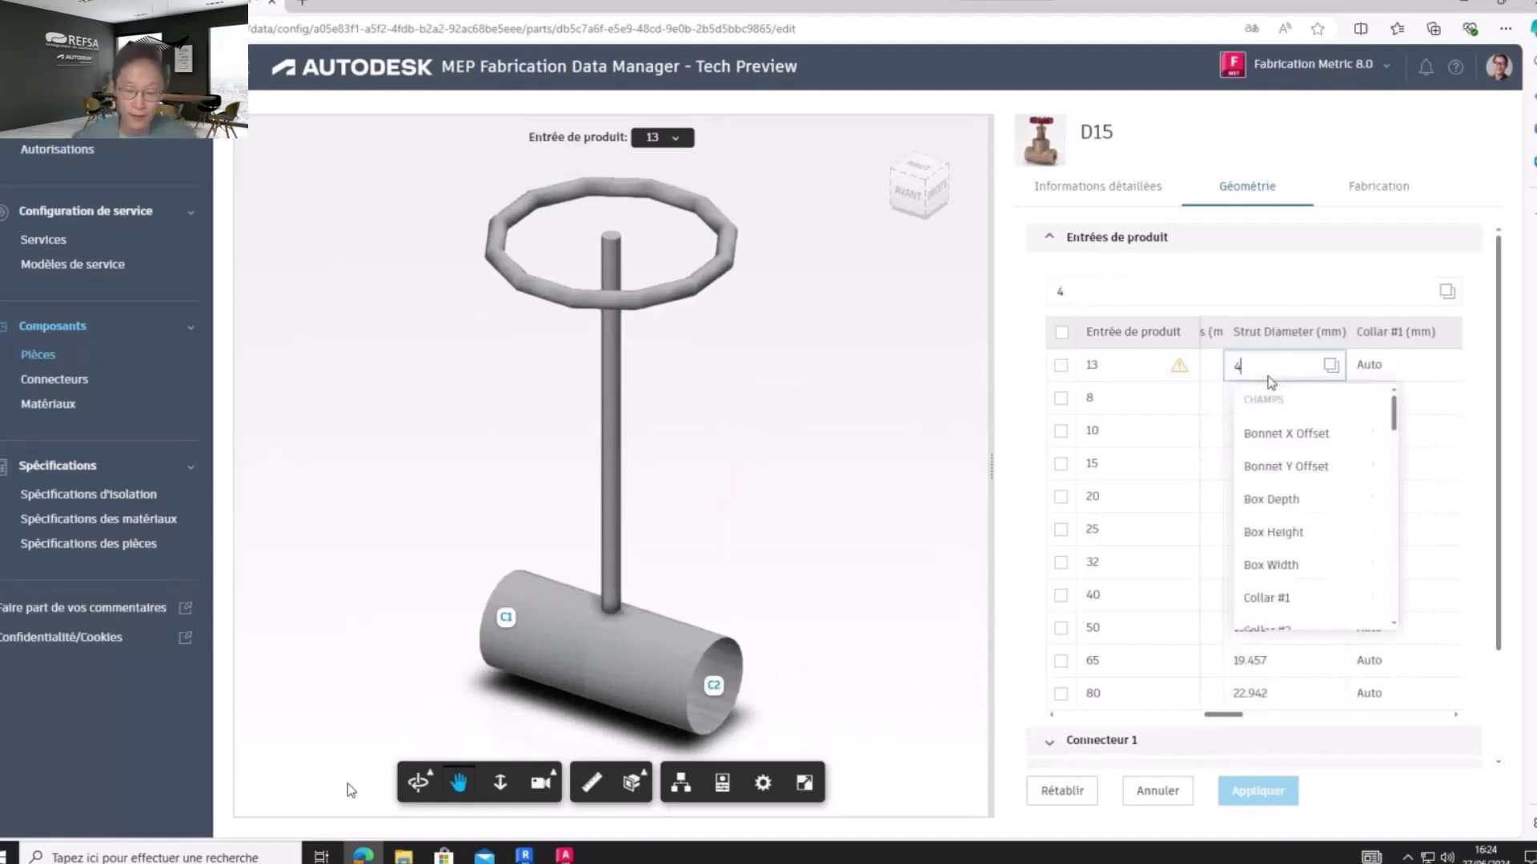
key(Tab)
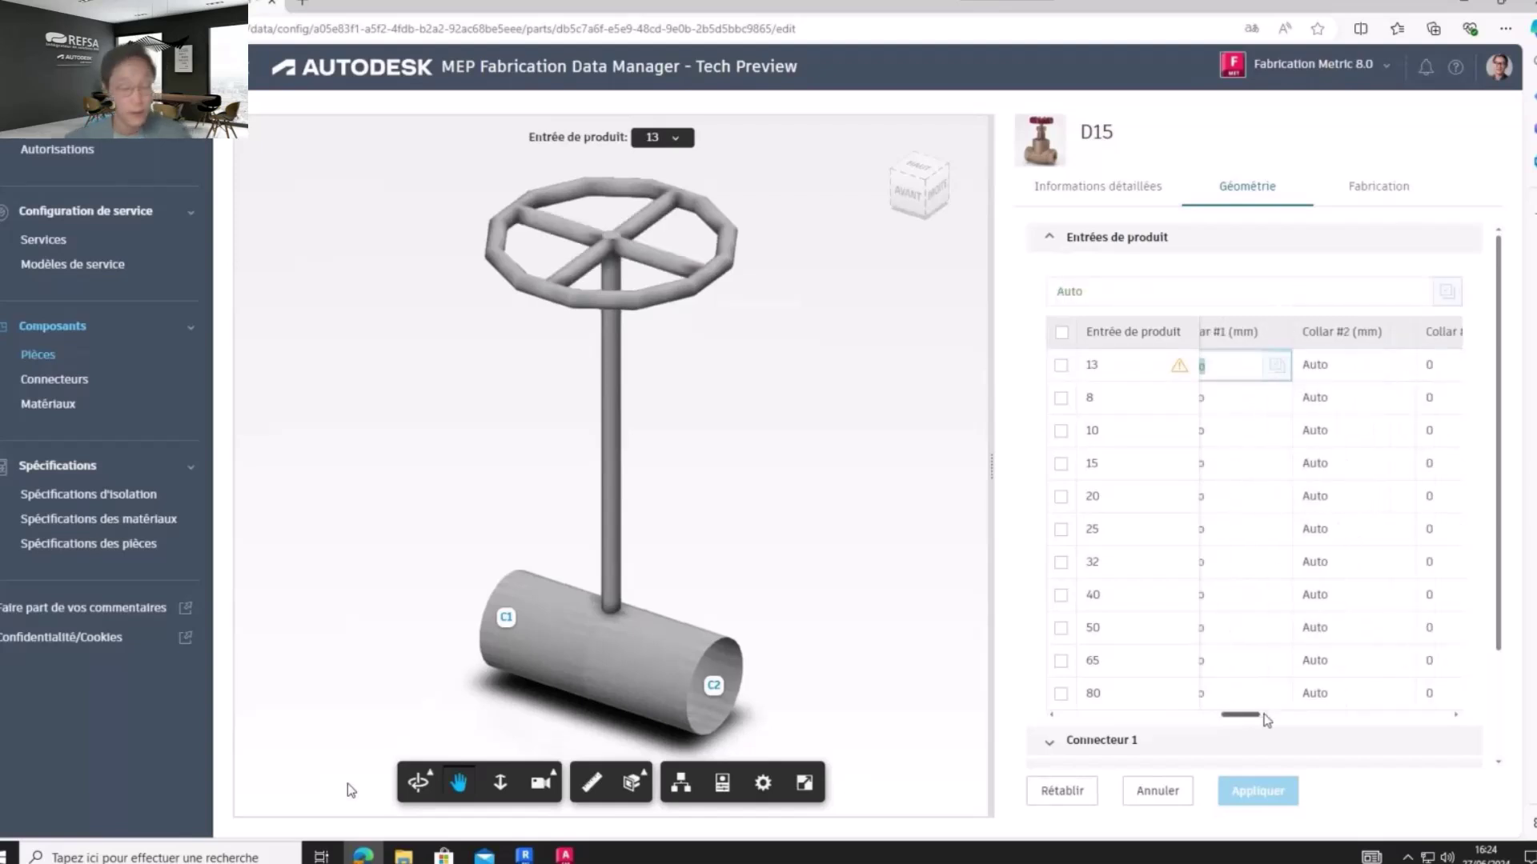
Fill in the missing globe diameters of product entry 13
drag(1244, 720, 1307, 690)
click(1304, 376)
text(25)
click(1365, 576)
click(1240, 366)
text(0)
key(Return)
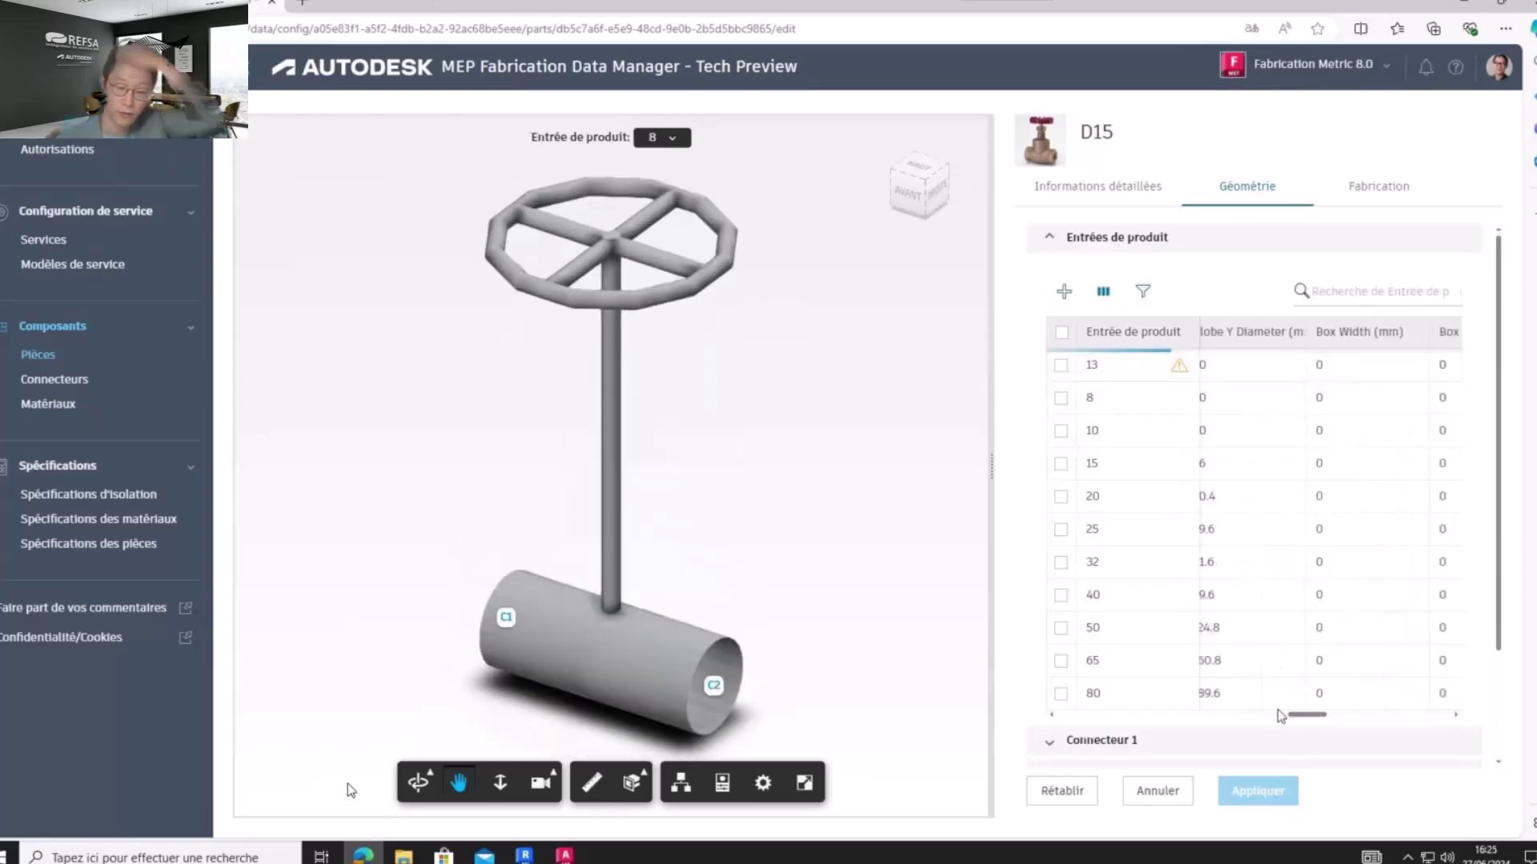
For product entry 13, set Shaft Diameter #2 to 11 mm and the following shaft diameter to 17 mm
drag(1305, 722, 1342, 722)
click(1337, 365)
text(11)
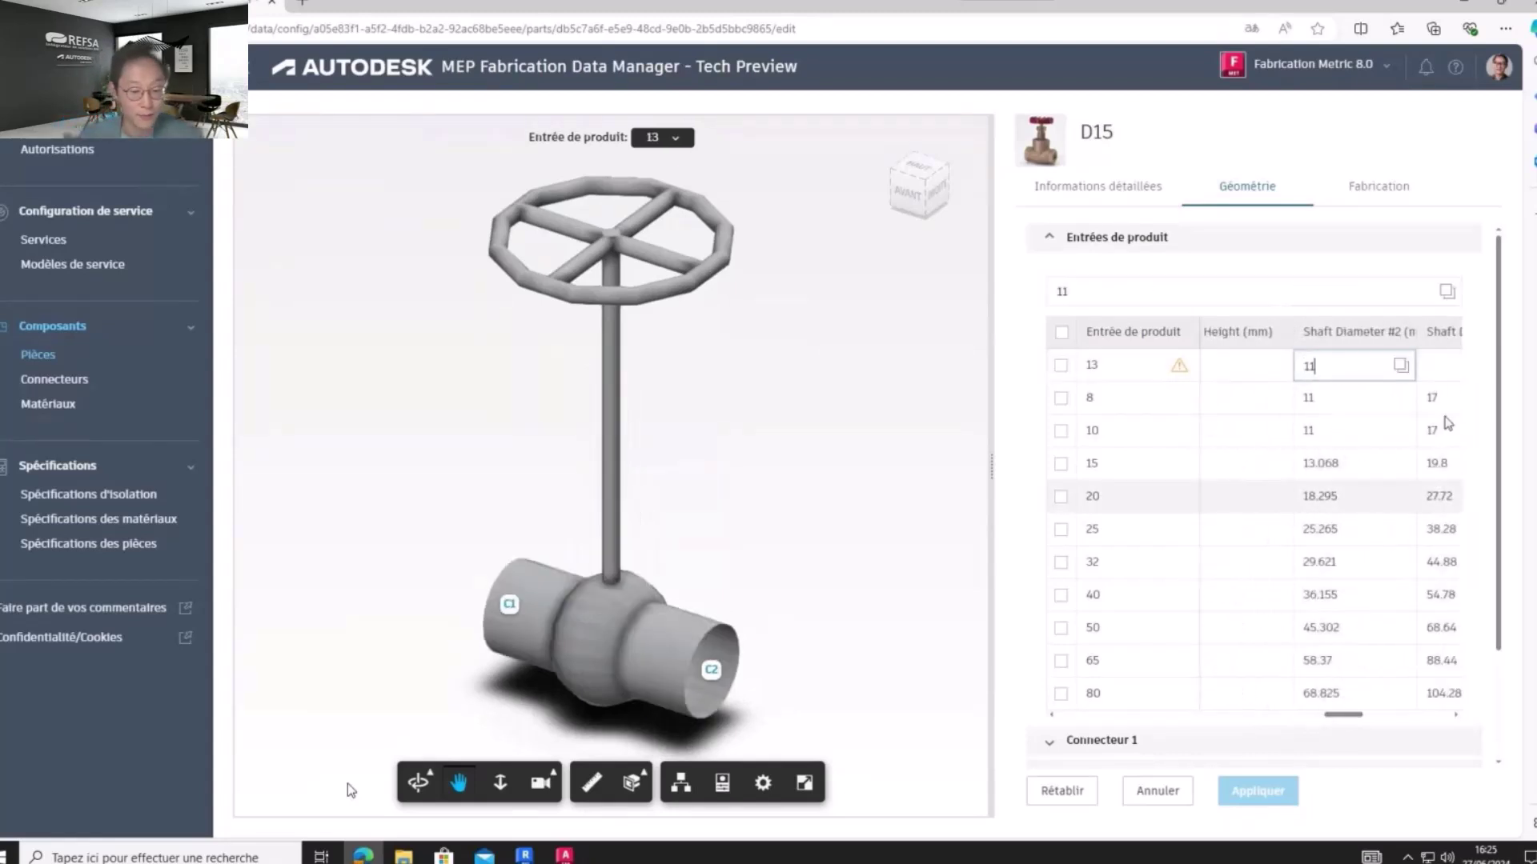
click(1437, 366)
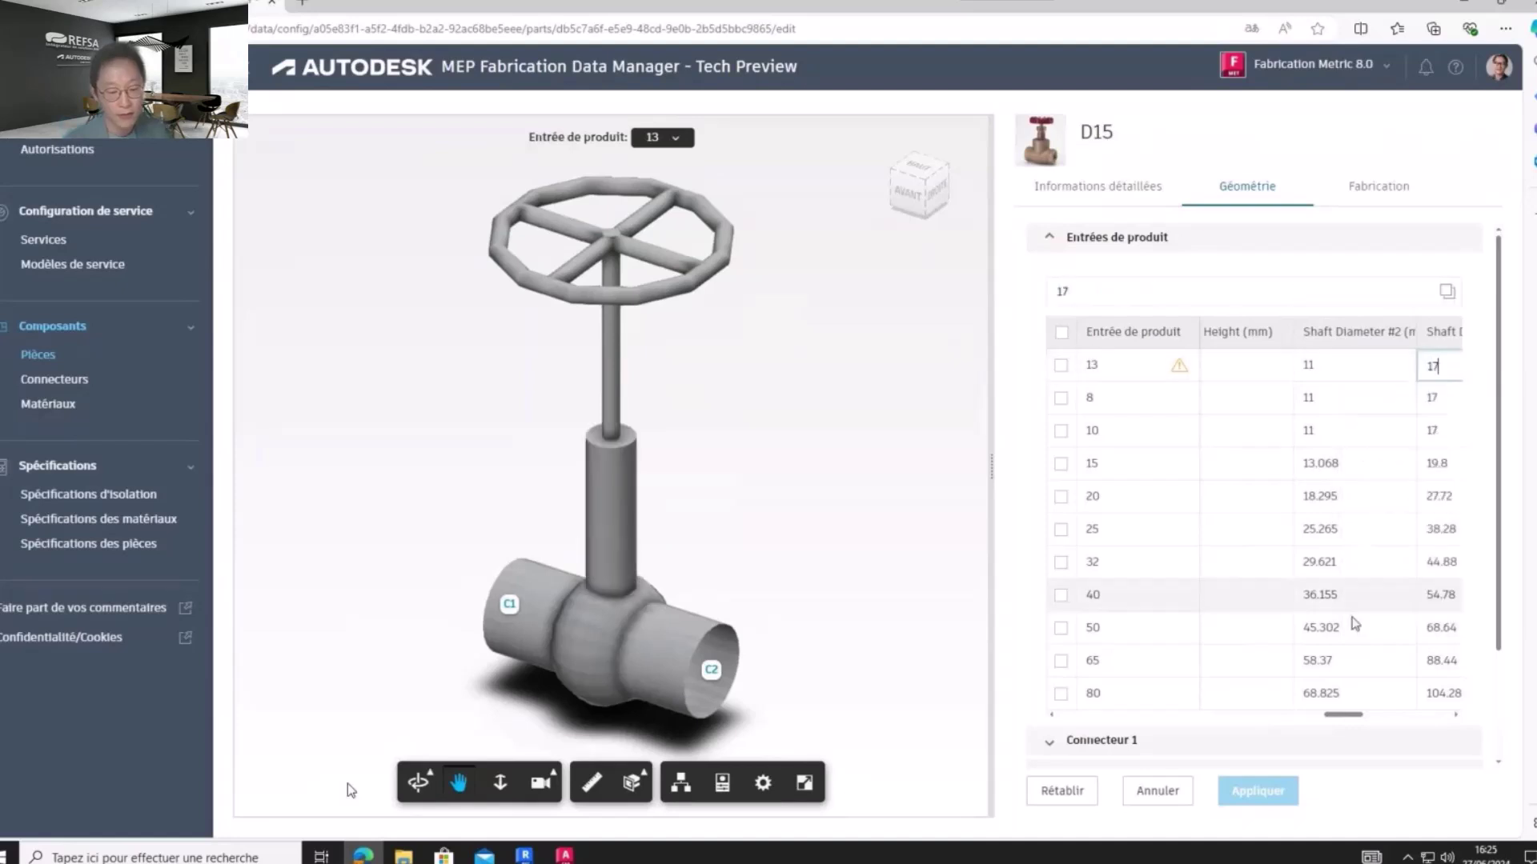
drag(1354, 724, 1065, 715)
Compare the 3D models of product entries 13, 10 and 15, ending on entry 13
click(1114, 374)
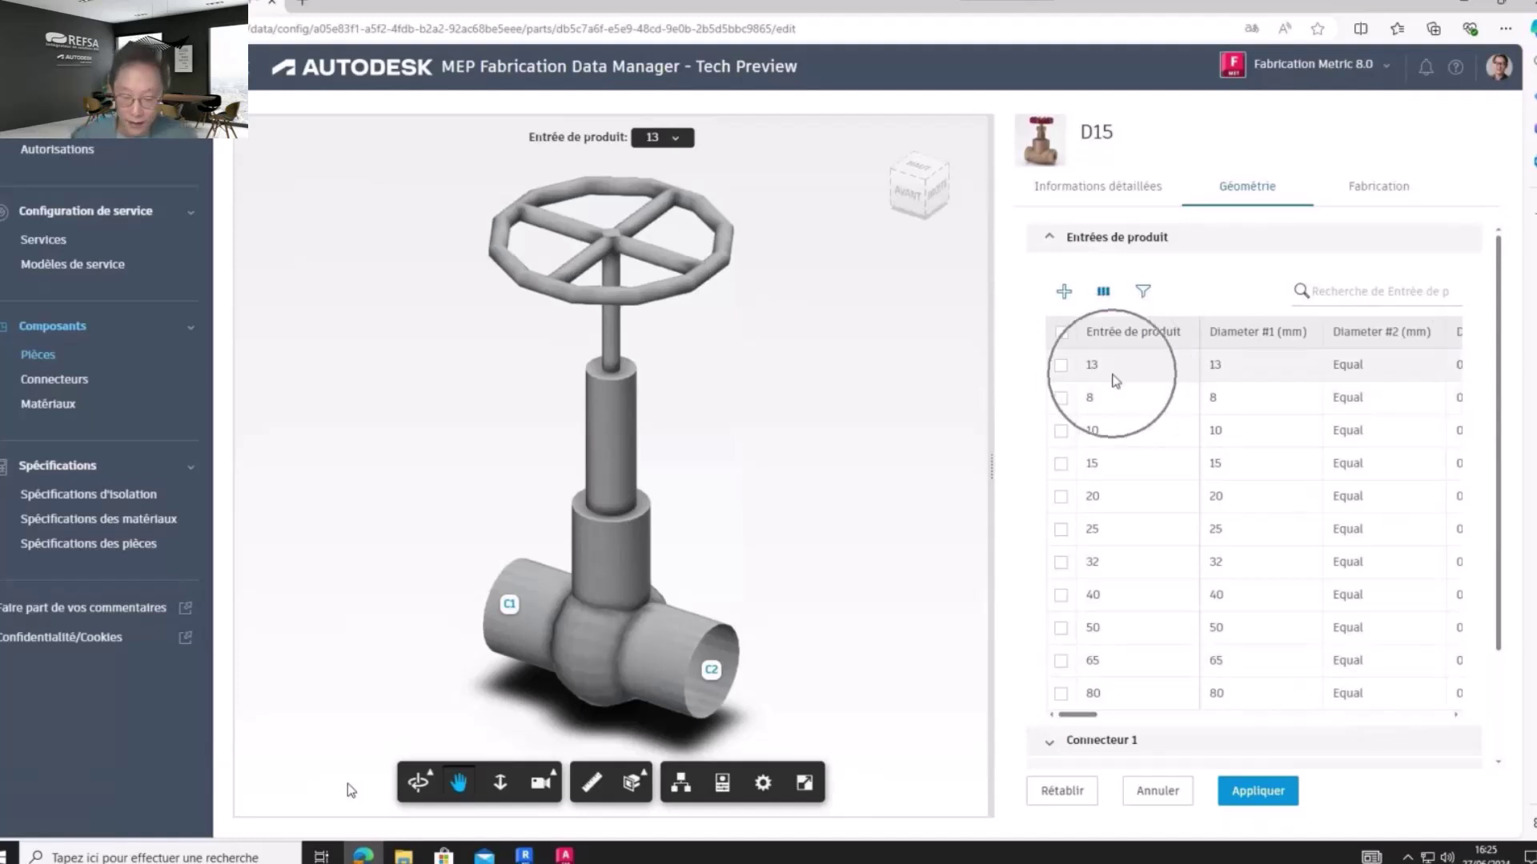
click(1113, 376)
click(1119, 434)
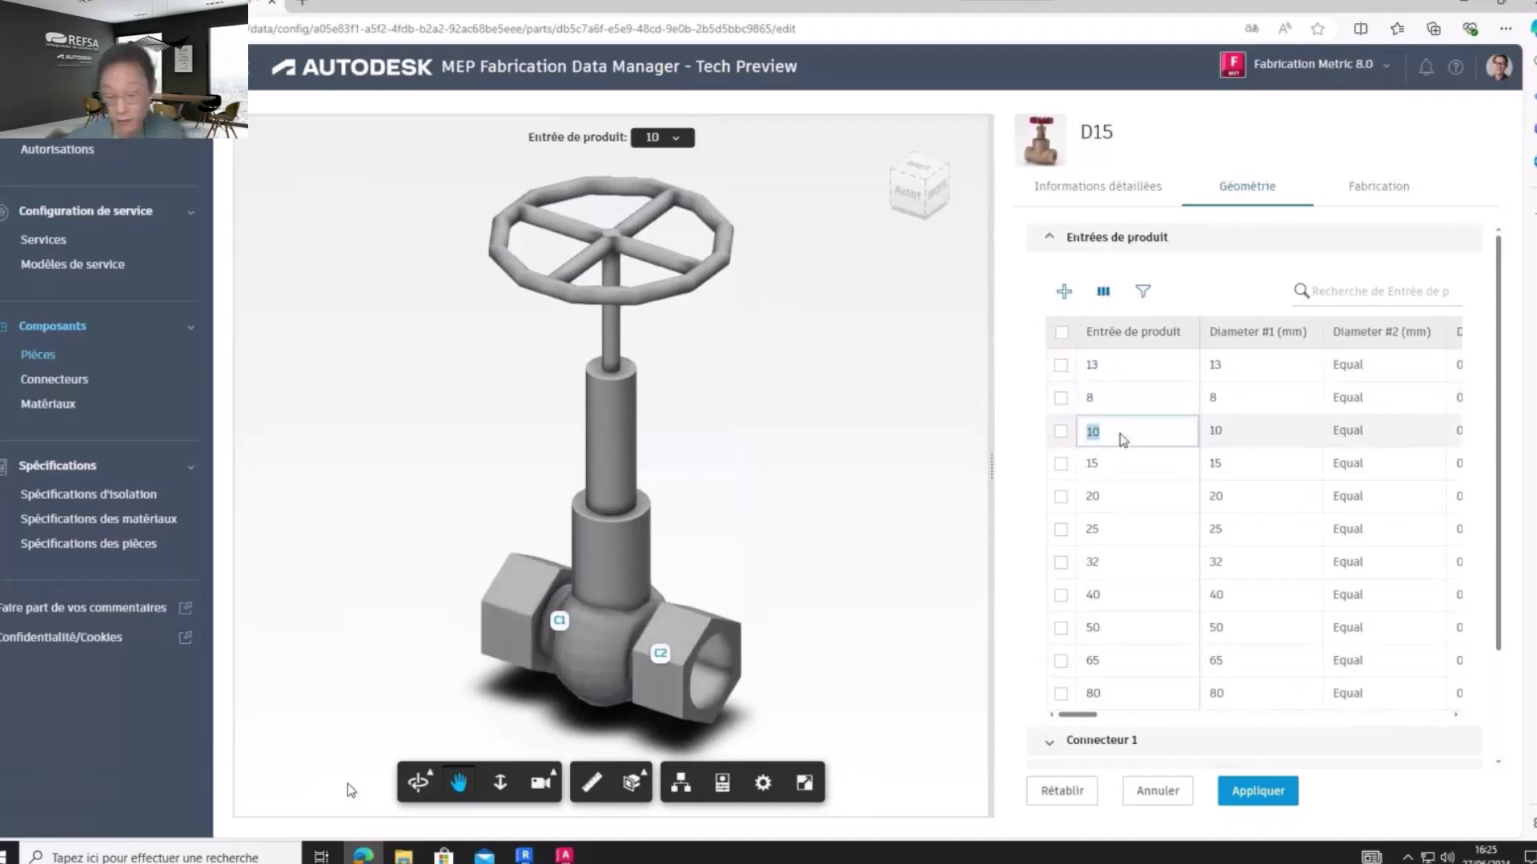
click(1132, 474)
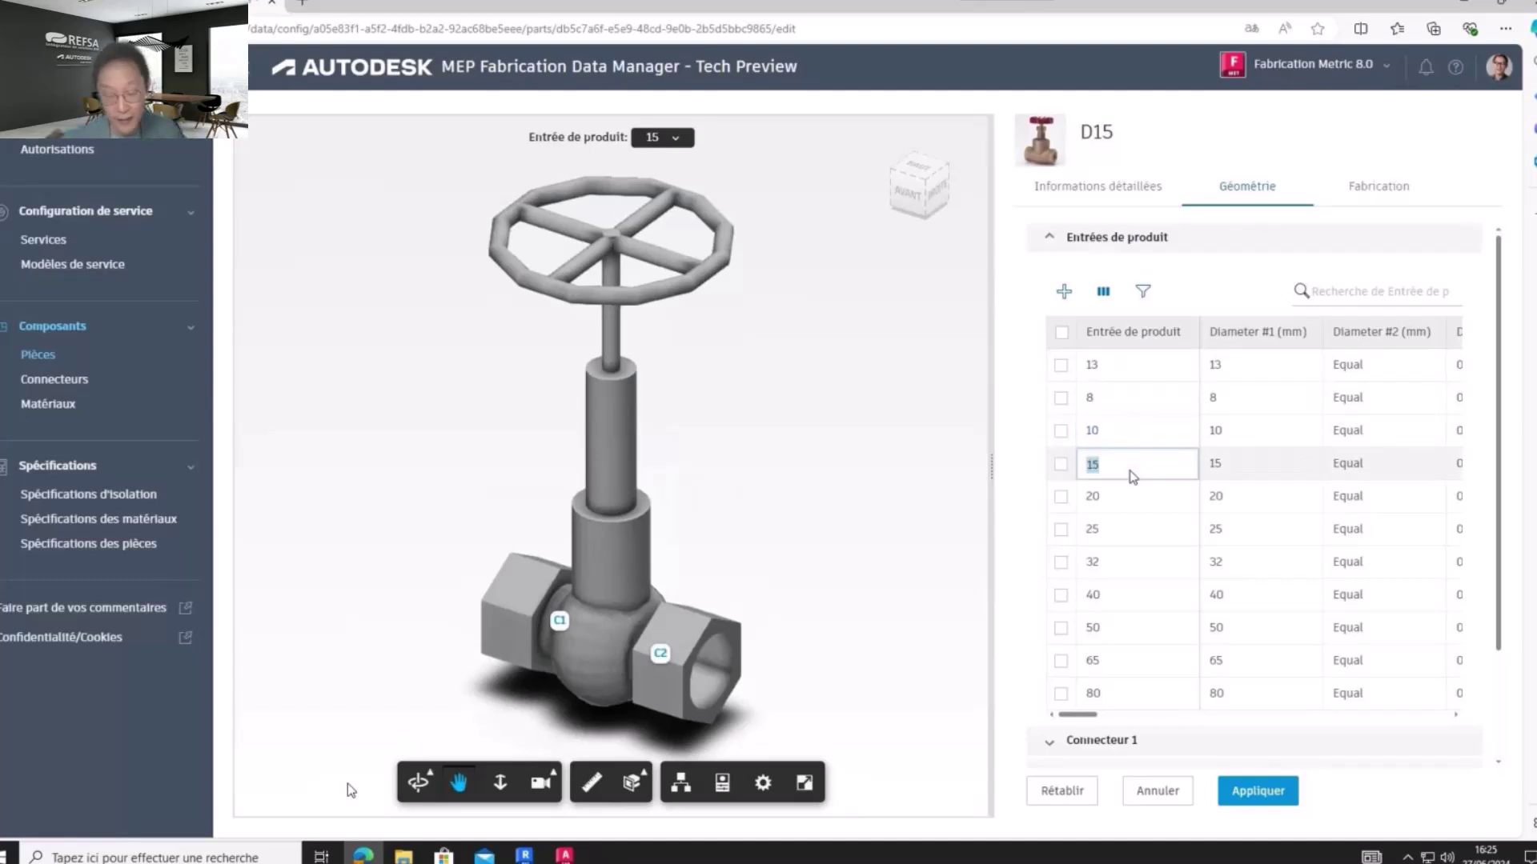
click(1114, 368)
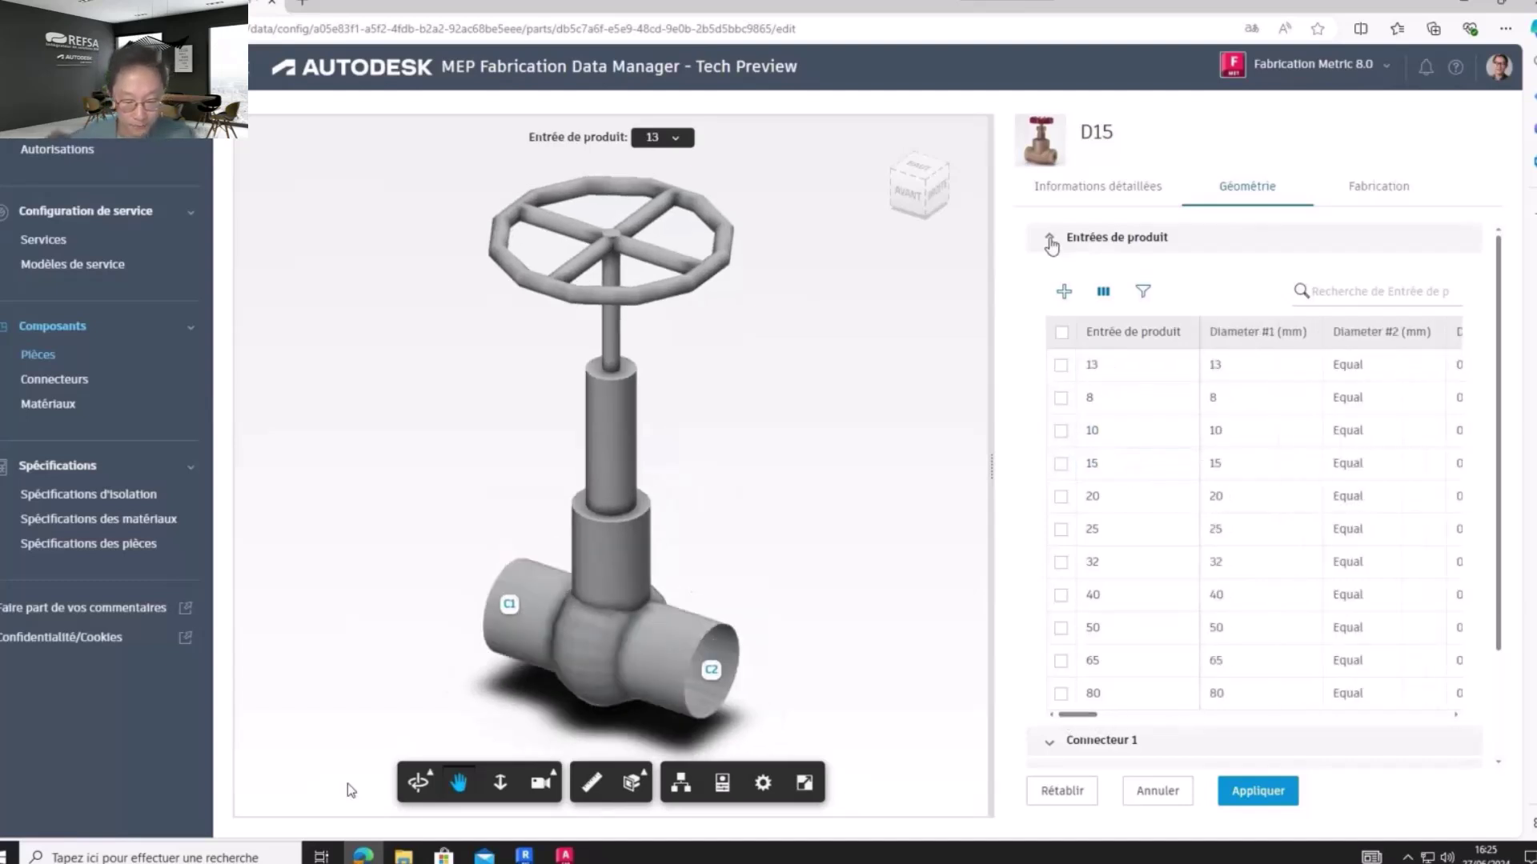
Review the connector assignments of the valve's Connectors 1 to 4, then return to the product entries
click(1050, 239)
click(1048, 272)
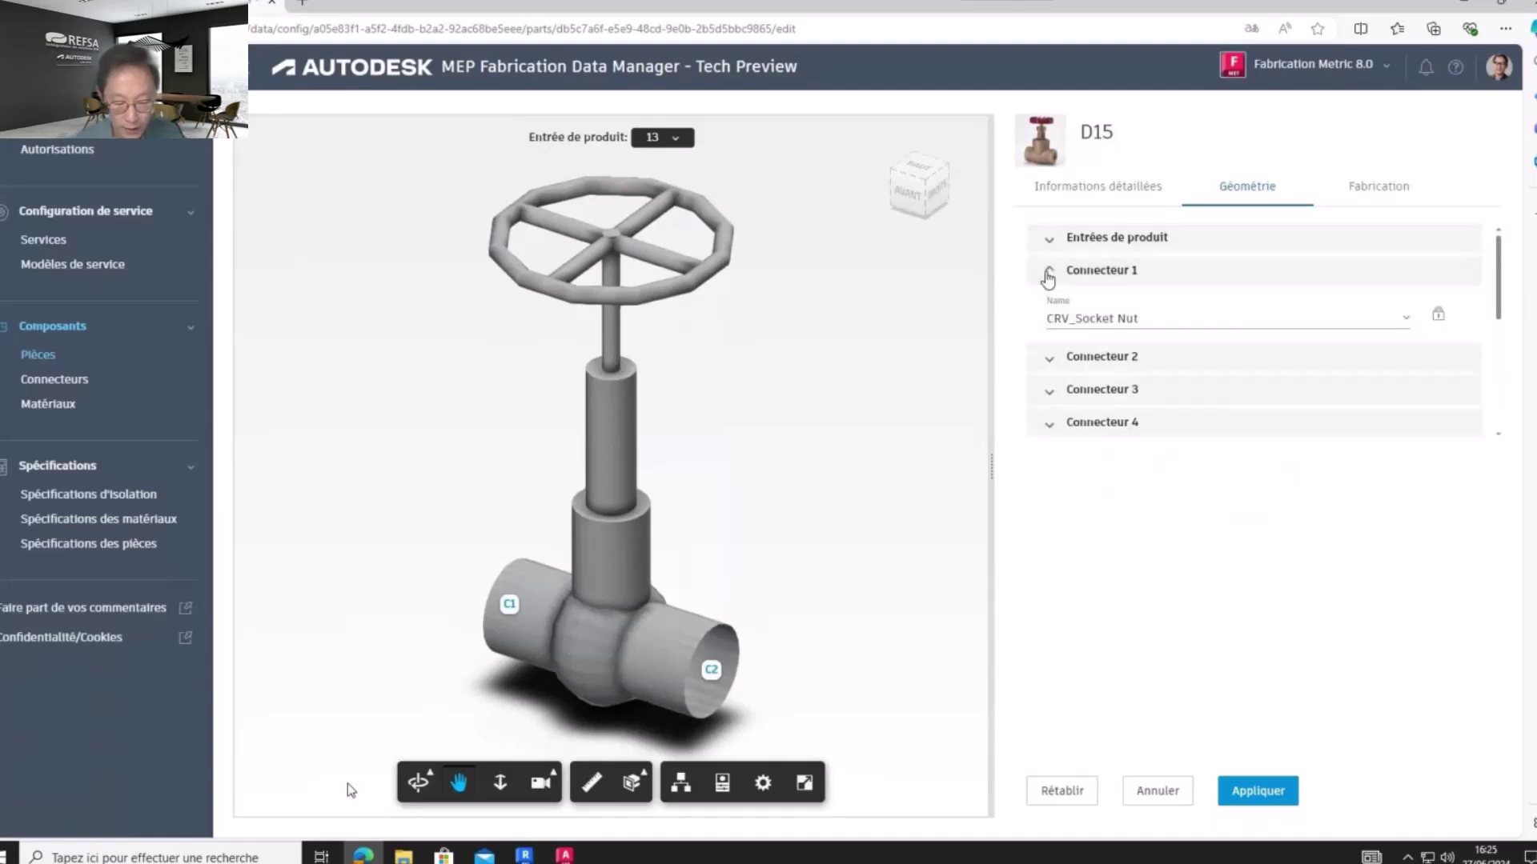
click(1113, 319)
click(1130, 544)
click(1055, 360)
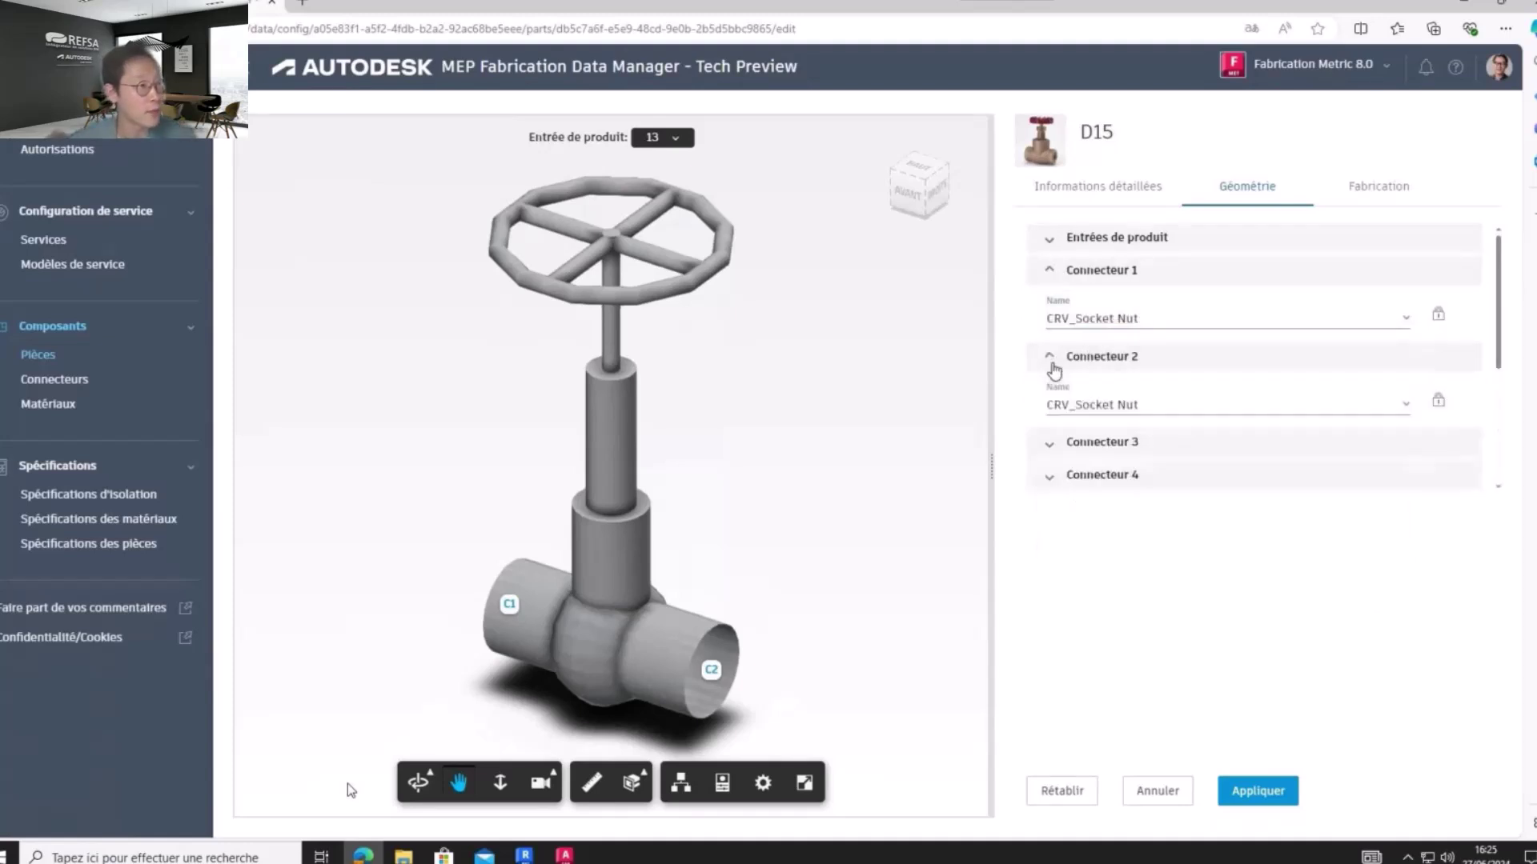
click(1049, 442)
click(1048, 530)
click(1131, 496)
click(1132, 516)
click(1050, 272)
click(1050, 304)
click(1049, 336)
click(1049, 369)
click(1052, 239)
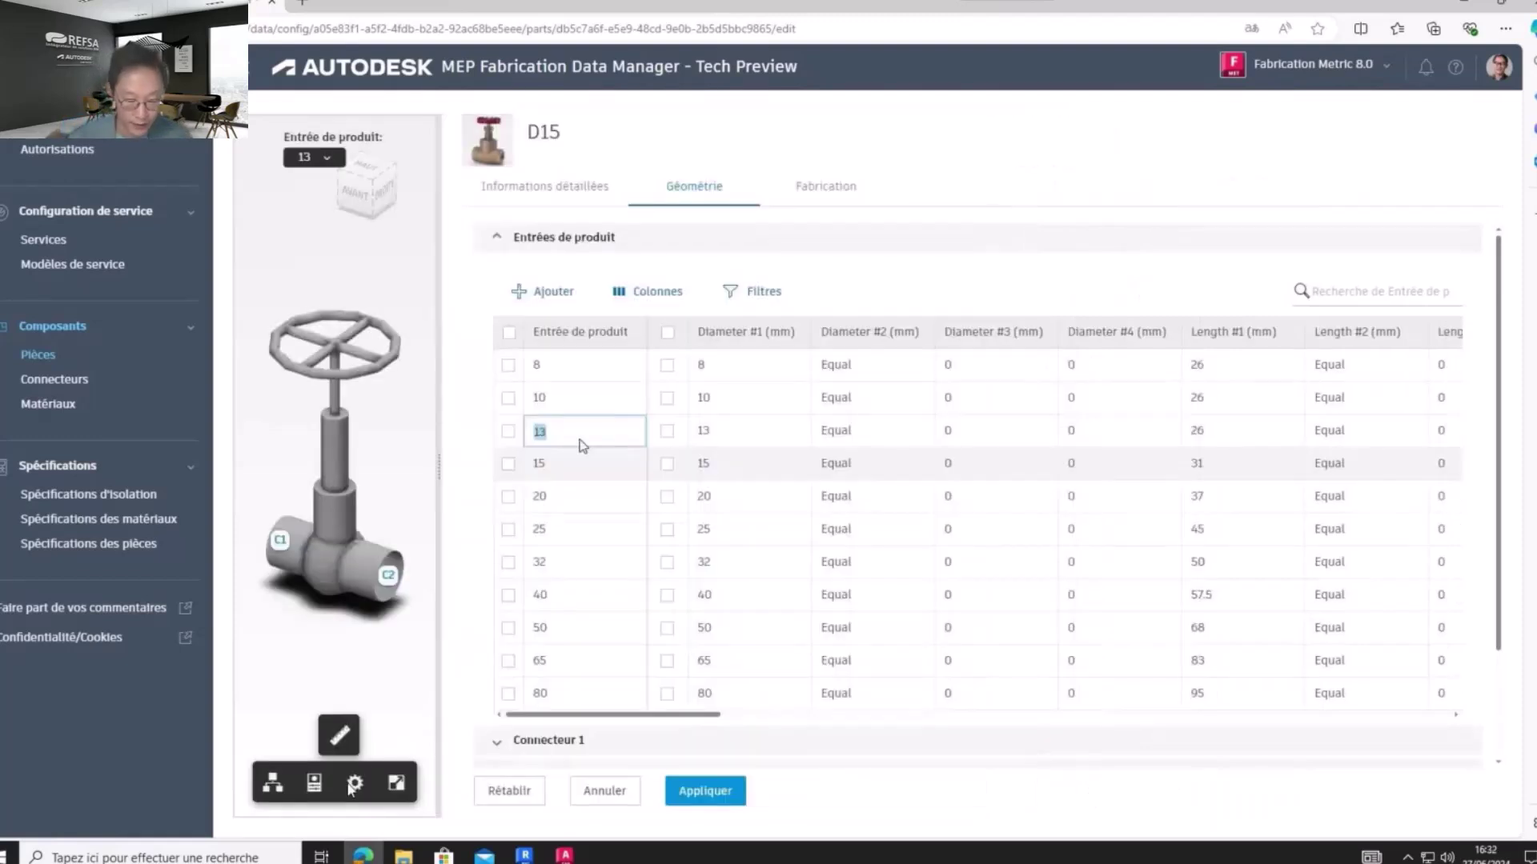
Select product entry 13 and open its Connector 1 assignment
click(577, 437)
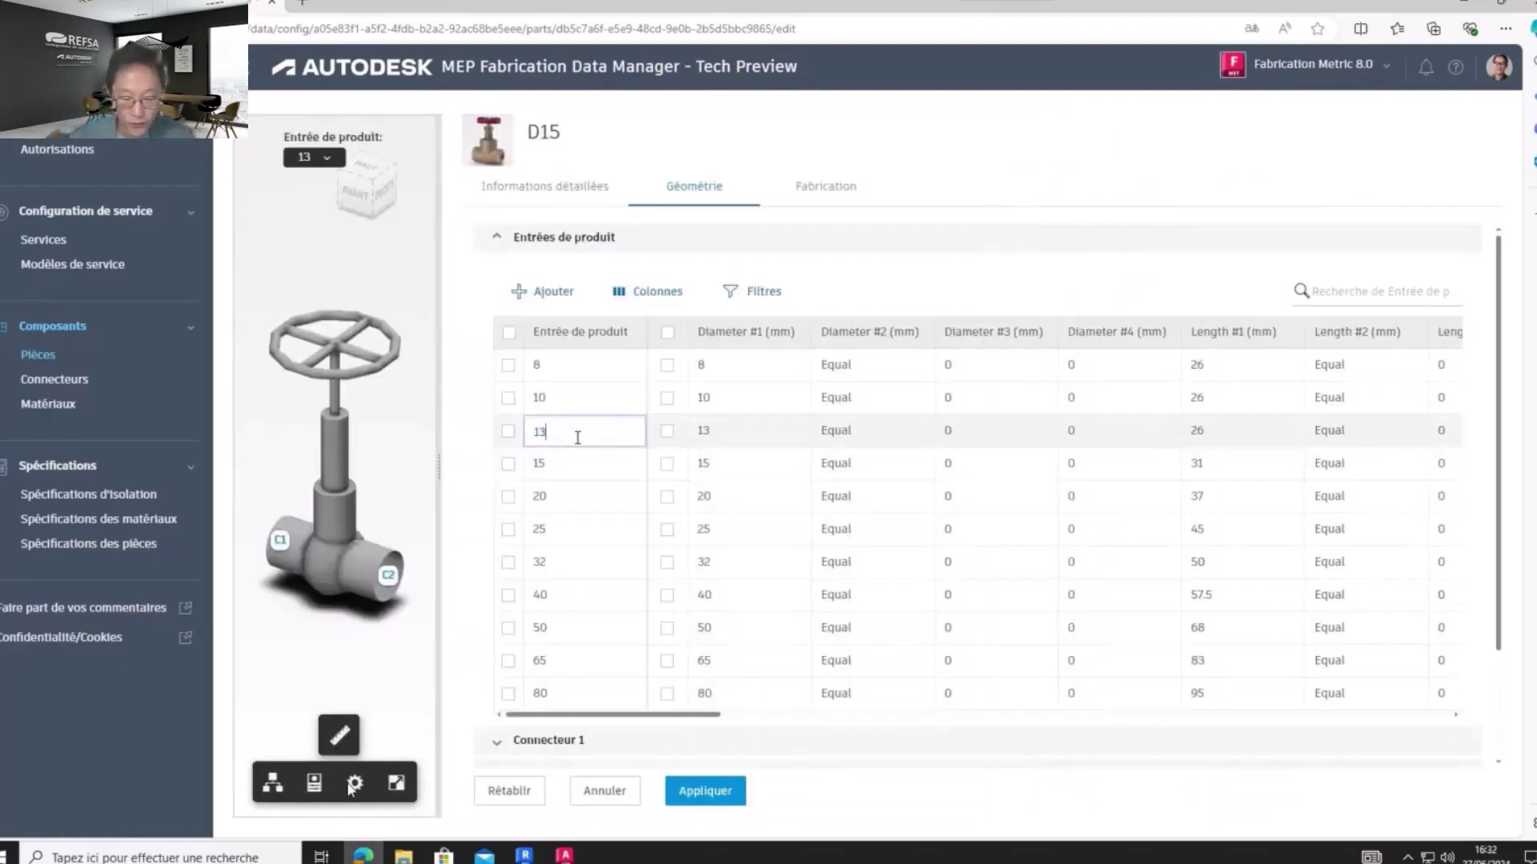
click(497, 244)
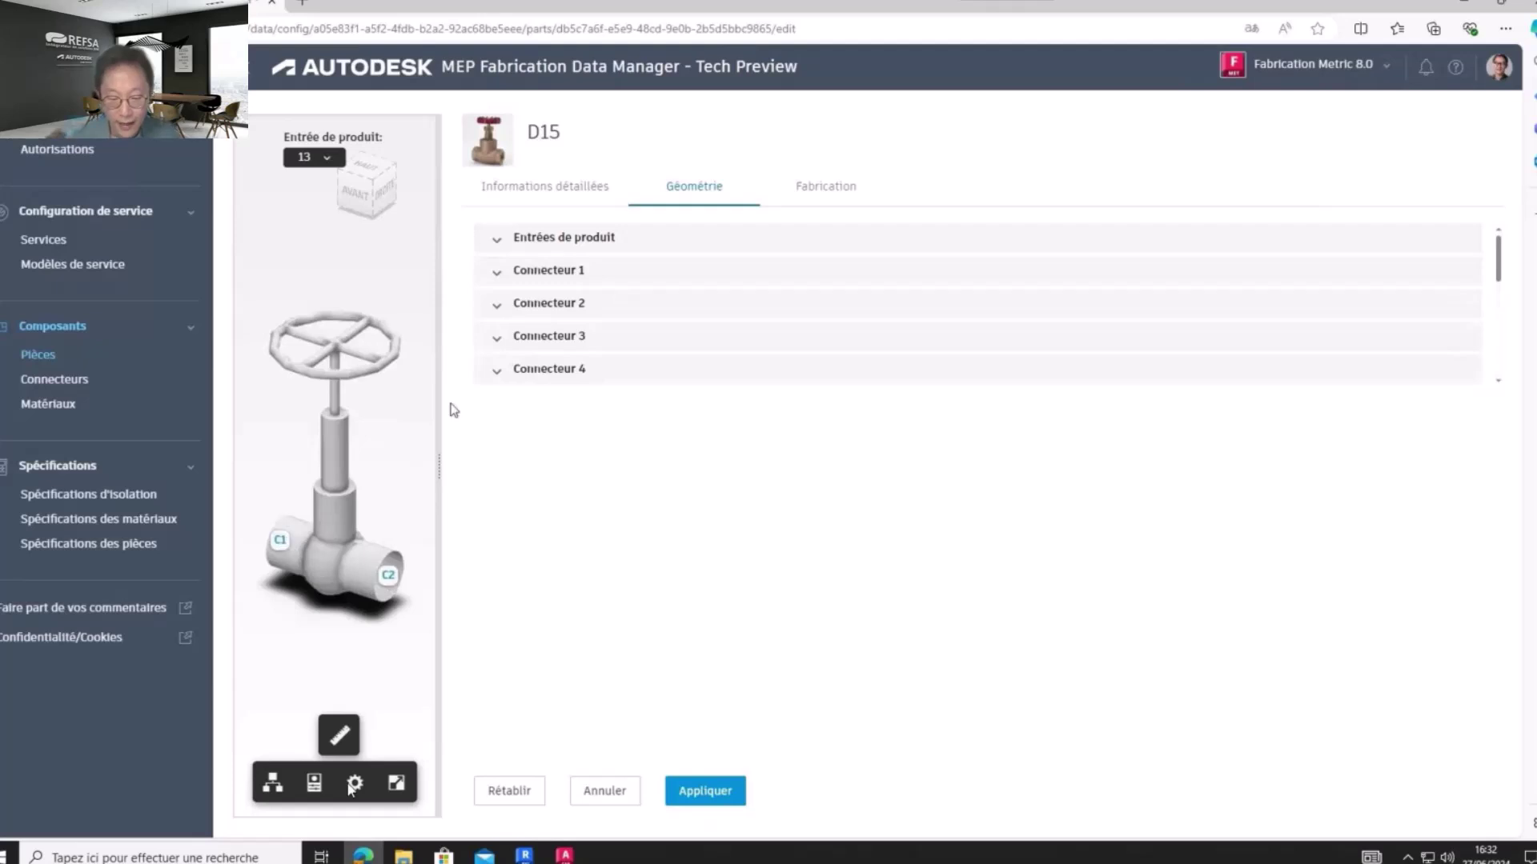
click(497, 271)
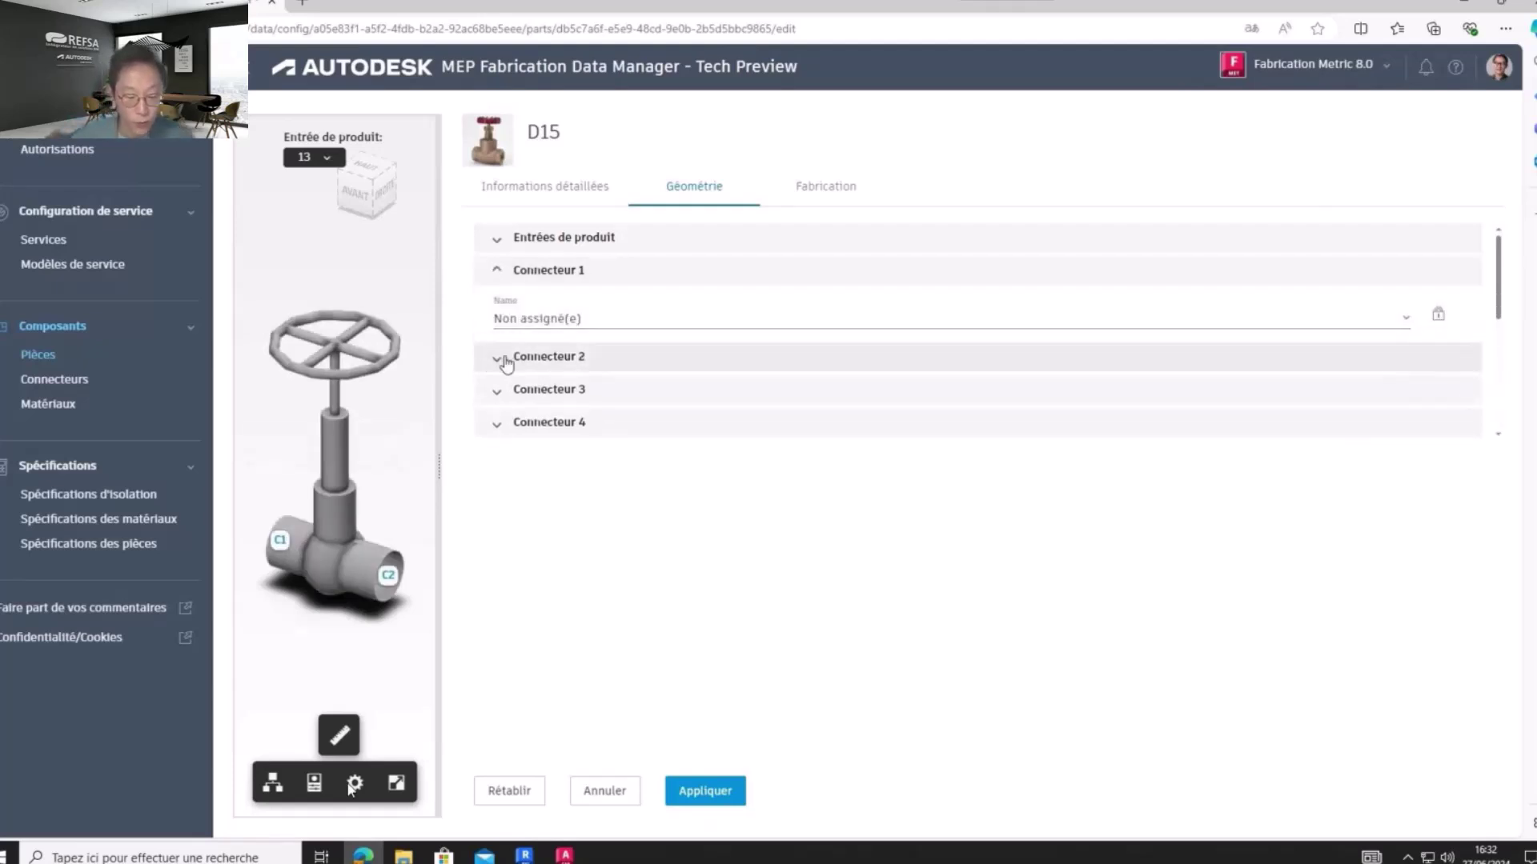
Try CRV_Socket Nut and CRV_Socket Thread as the Connector 1 assignment
click(553, 318)
scroll(635, 469, down, 10)
scroll(637, 473, down, 10)
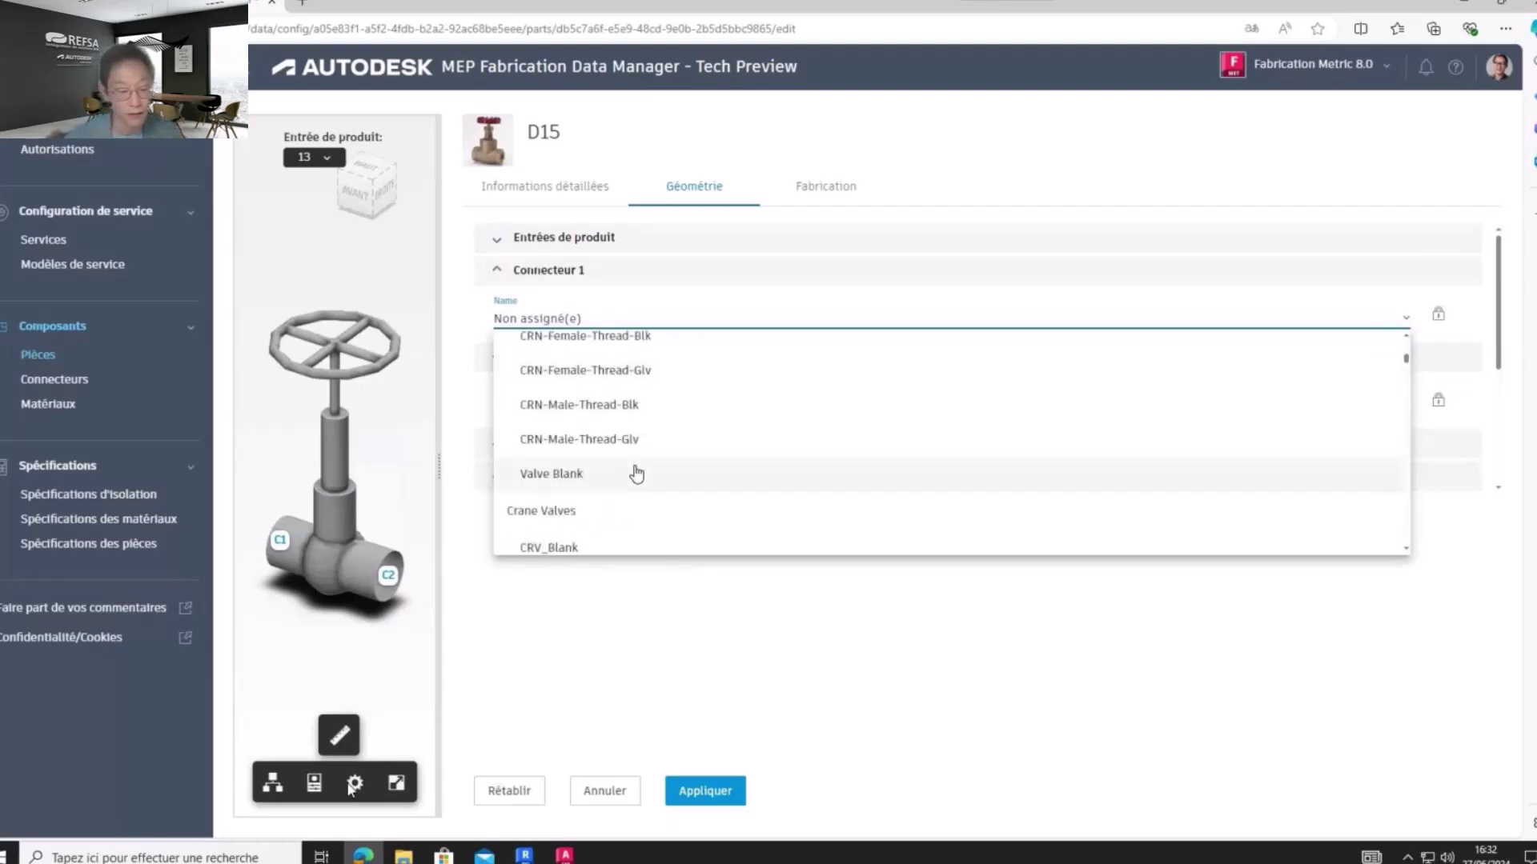
scroll(637, 480, down, 2)
click(641, 519)
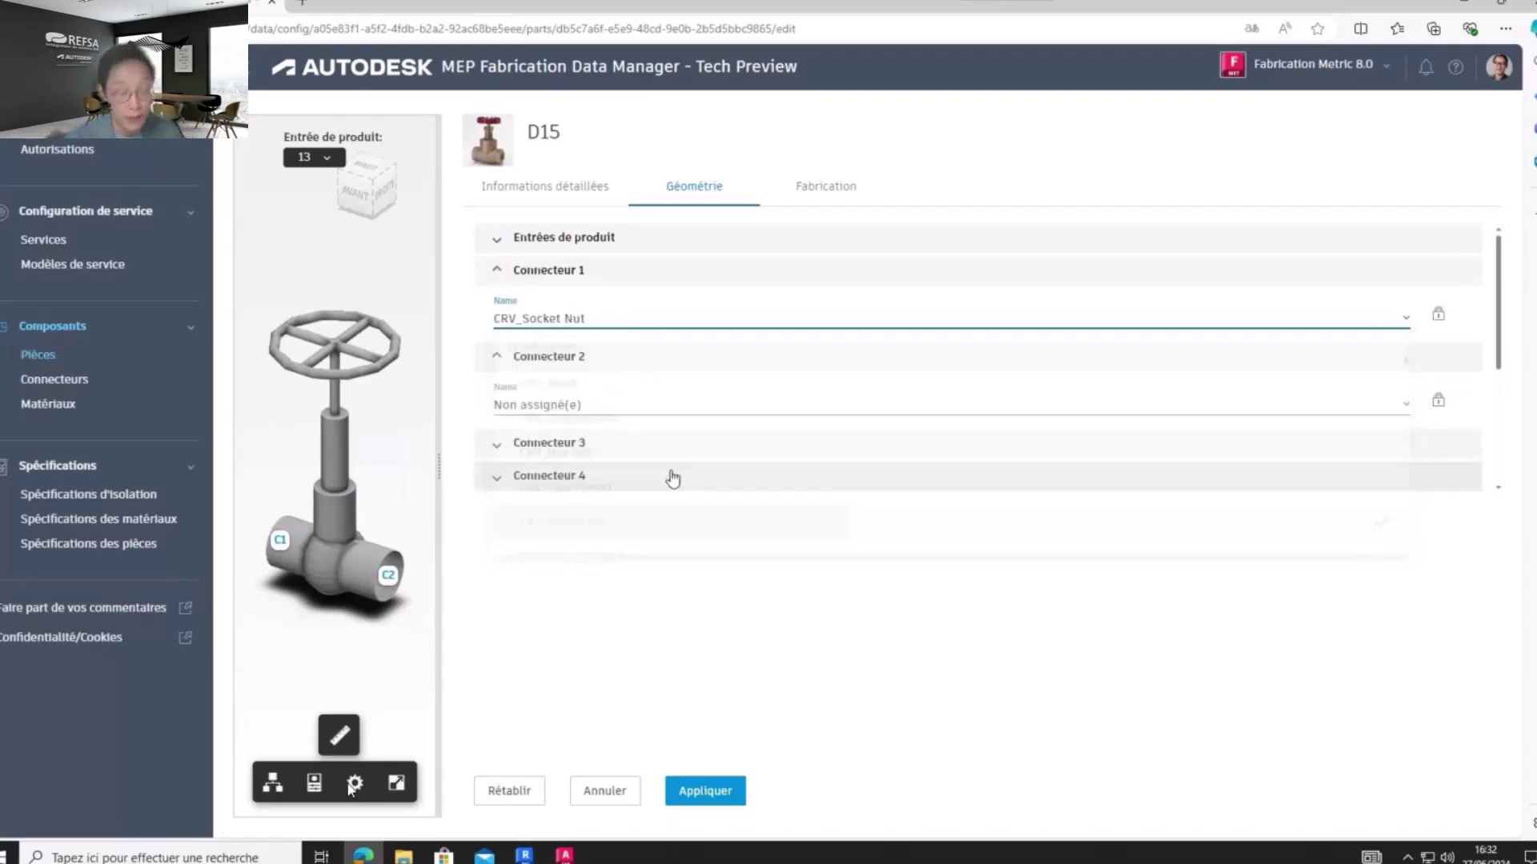
click(608, 320)
scroll(631, 486, down, 1)
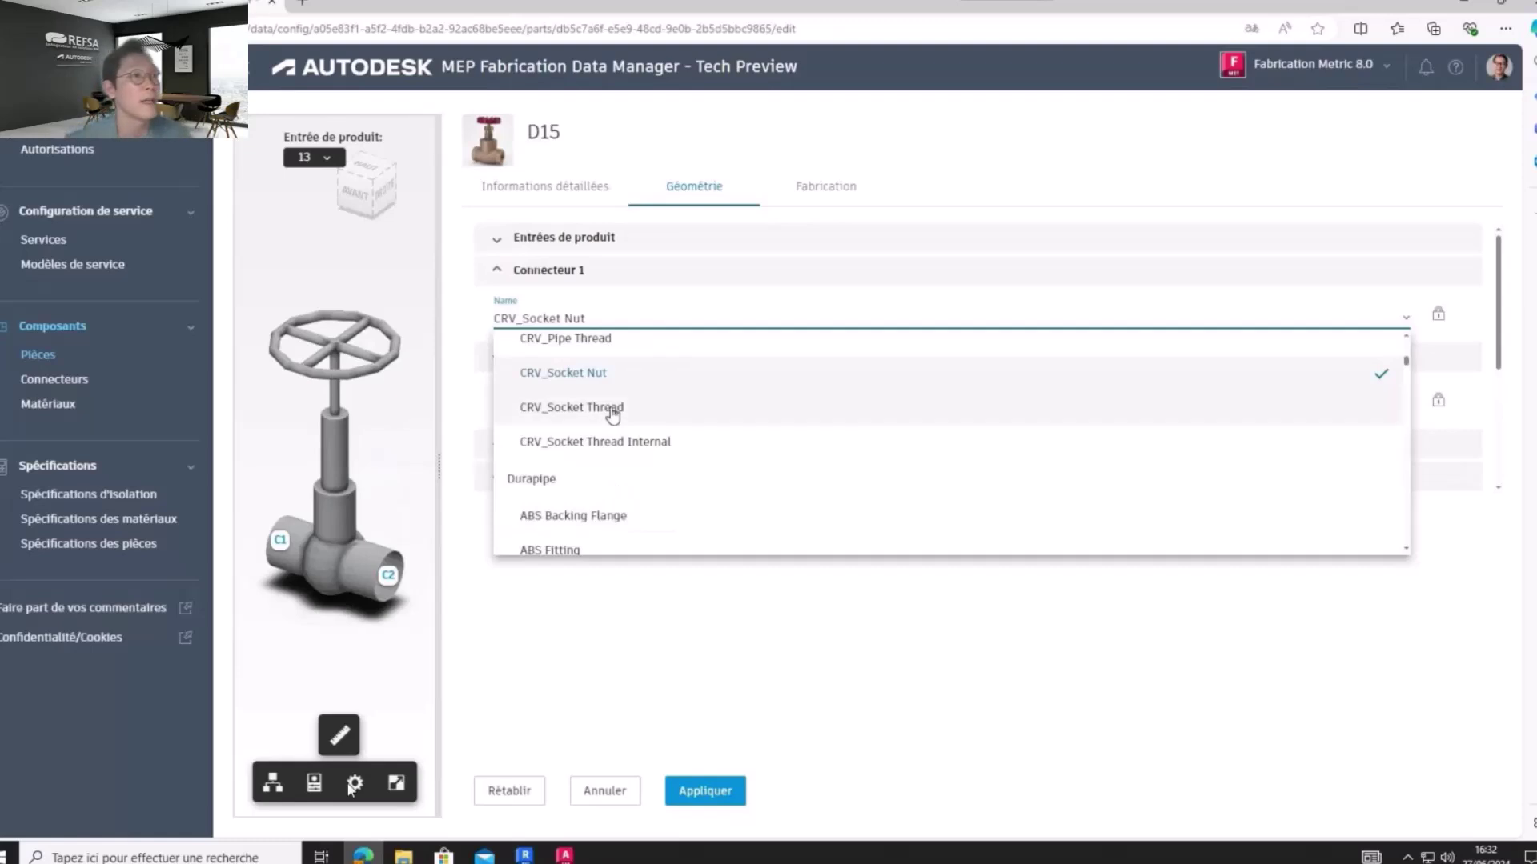
click(613, 410)
Assign CRV_Hex Nut to Connector 1 and CRV_Pipe Thread to Connector 2 for product entry 13
click(568, 321)
click(622, 436)
click(584, 406)
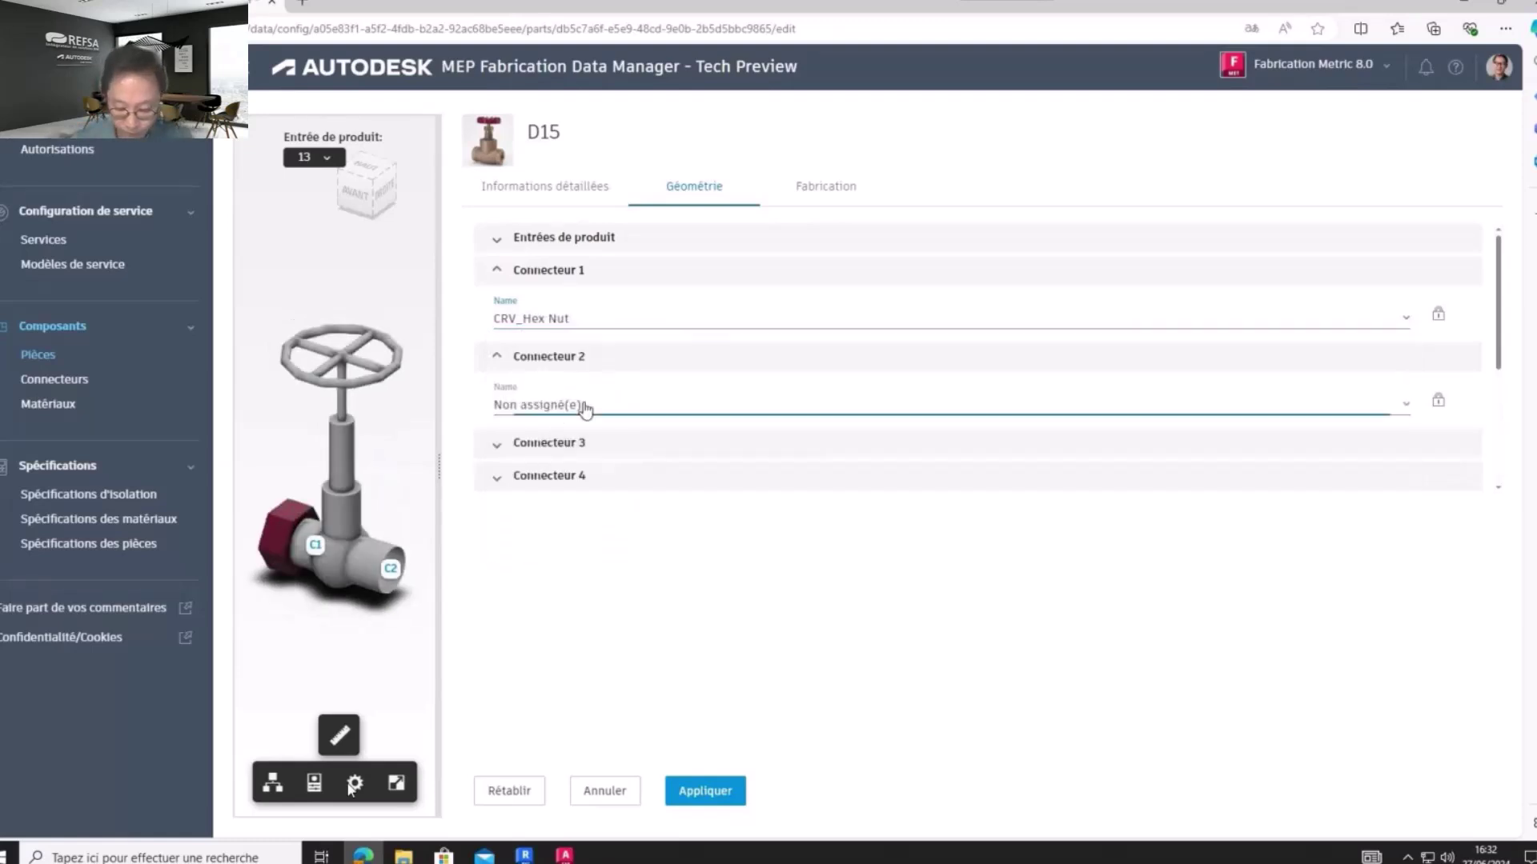
scroll(629, 552, down, 10)
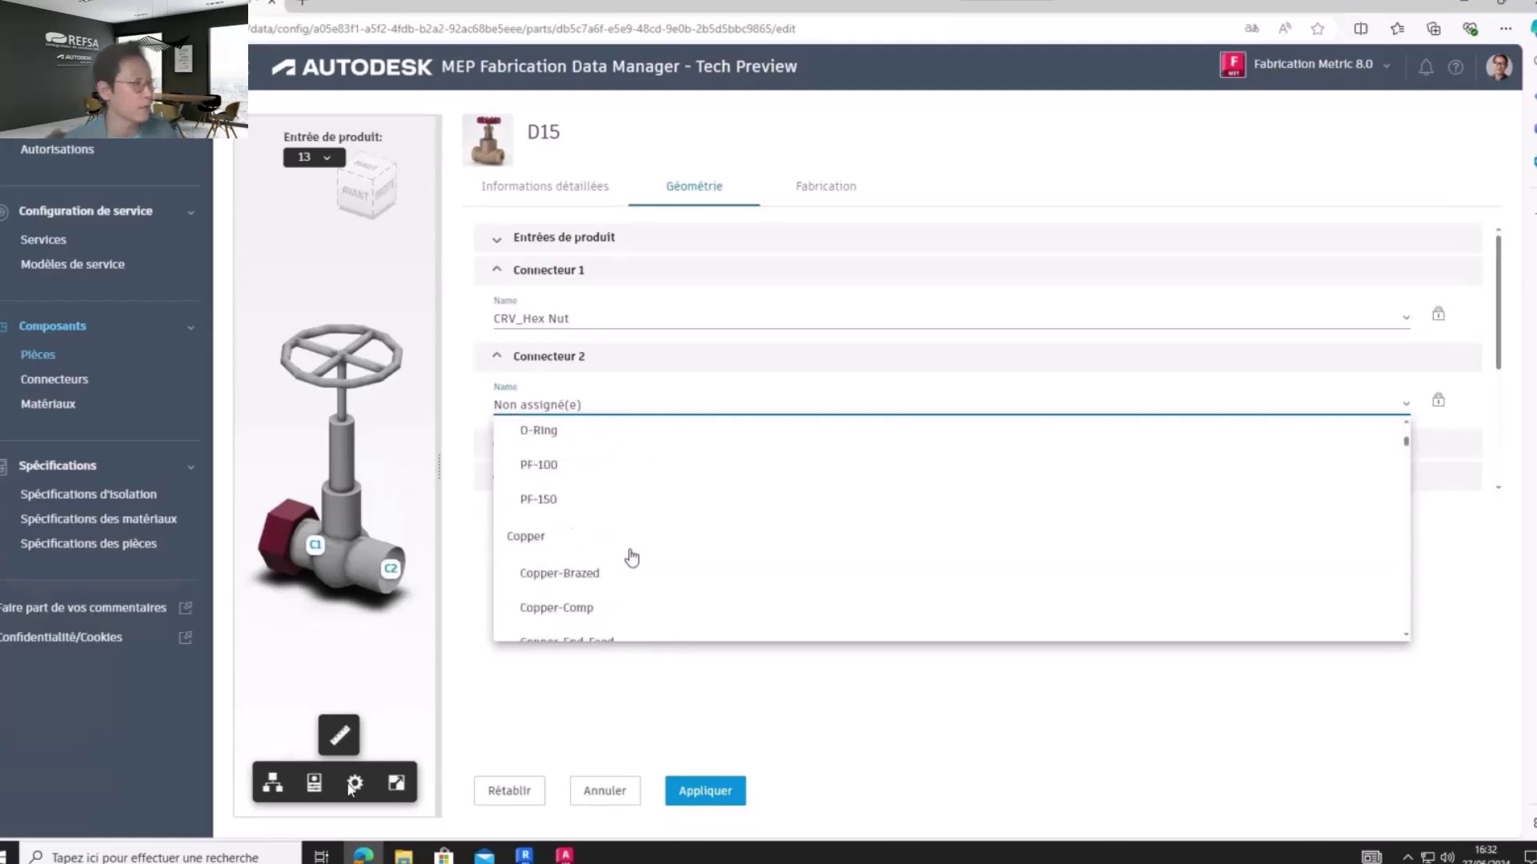
scroll(632, 558, down, 2)
scroll(609, 520, up, 1)
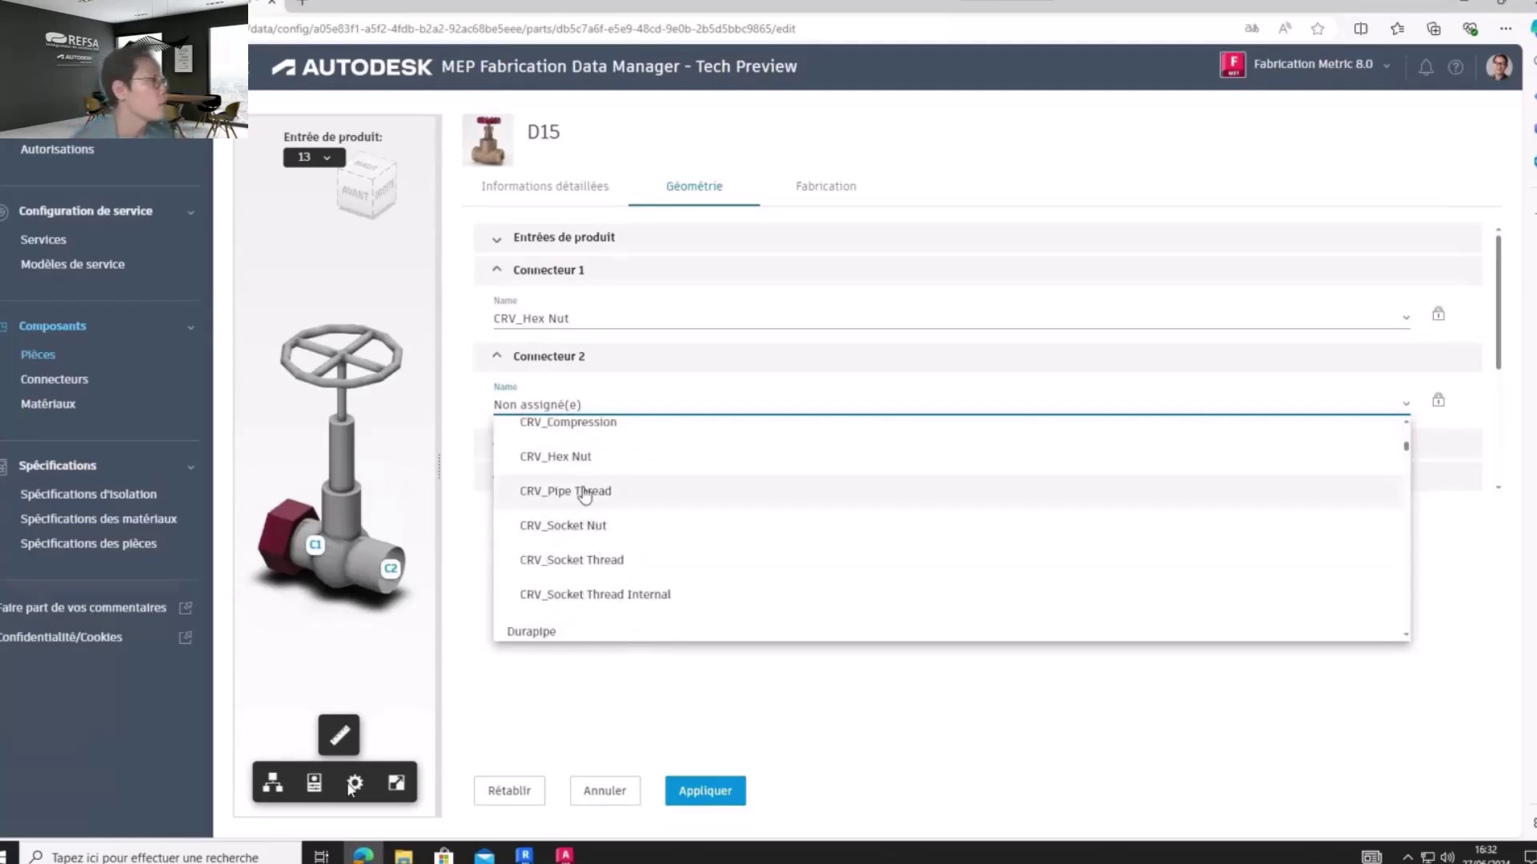
click(583, 492)
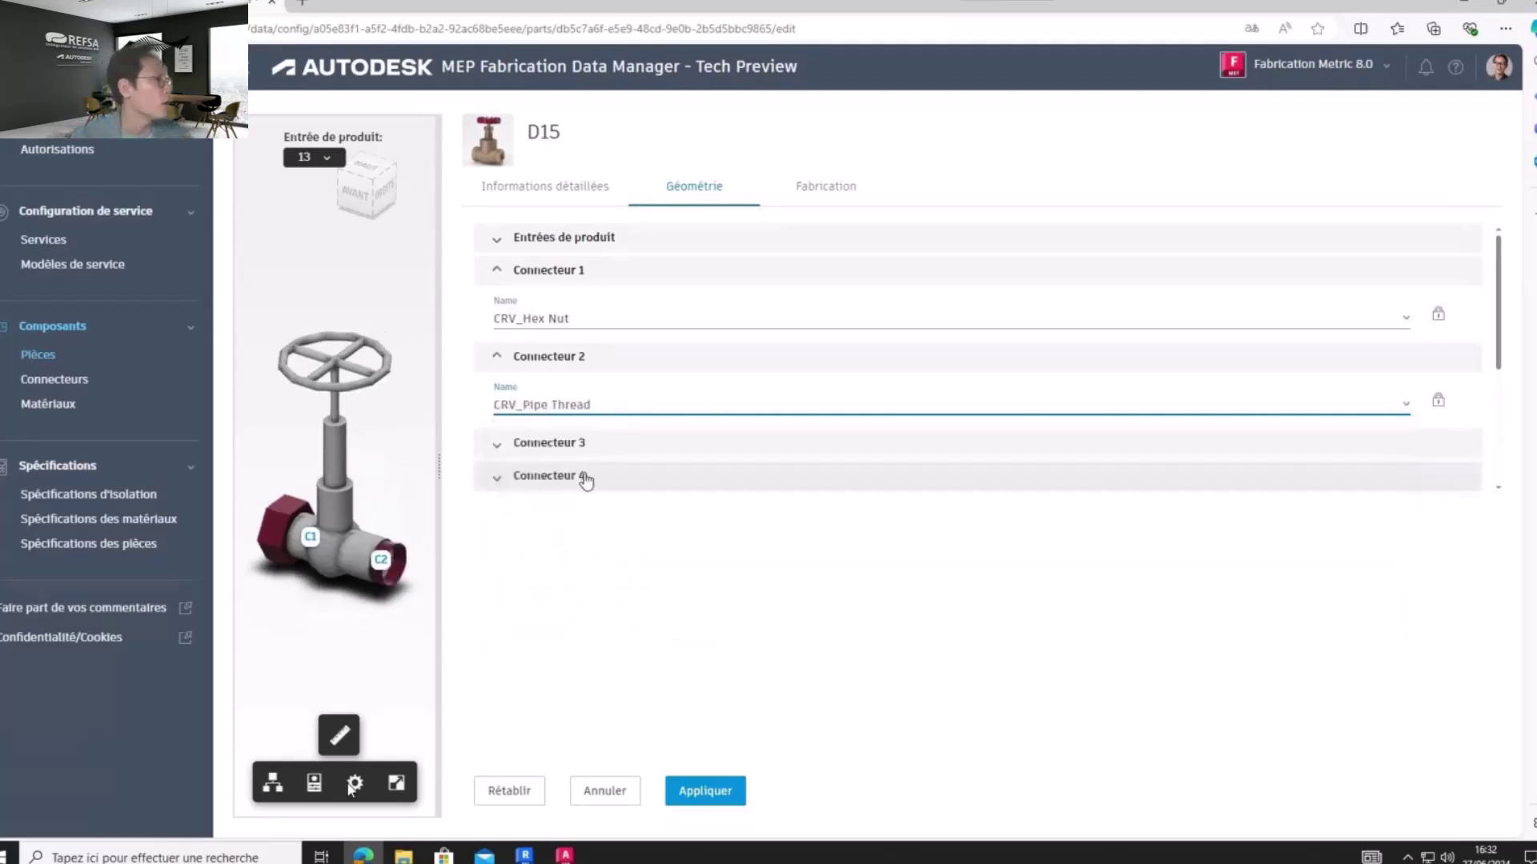
Try CRV_Socket Nut and CRV_Socket Thread as the Connector 2 assignment
click(566, 405)
scroll(601, 557, down, 1)
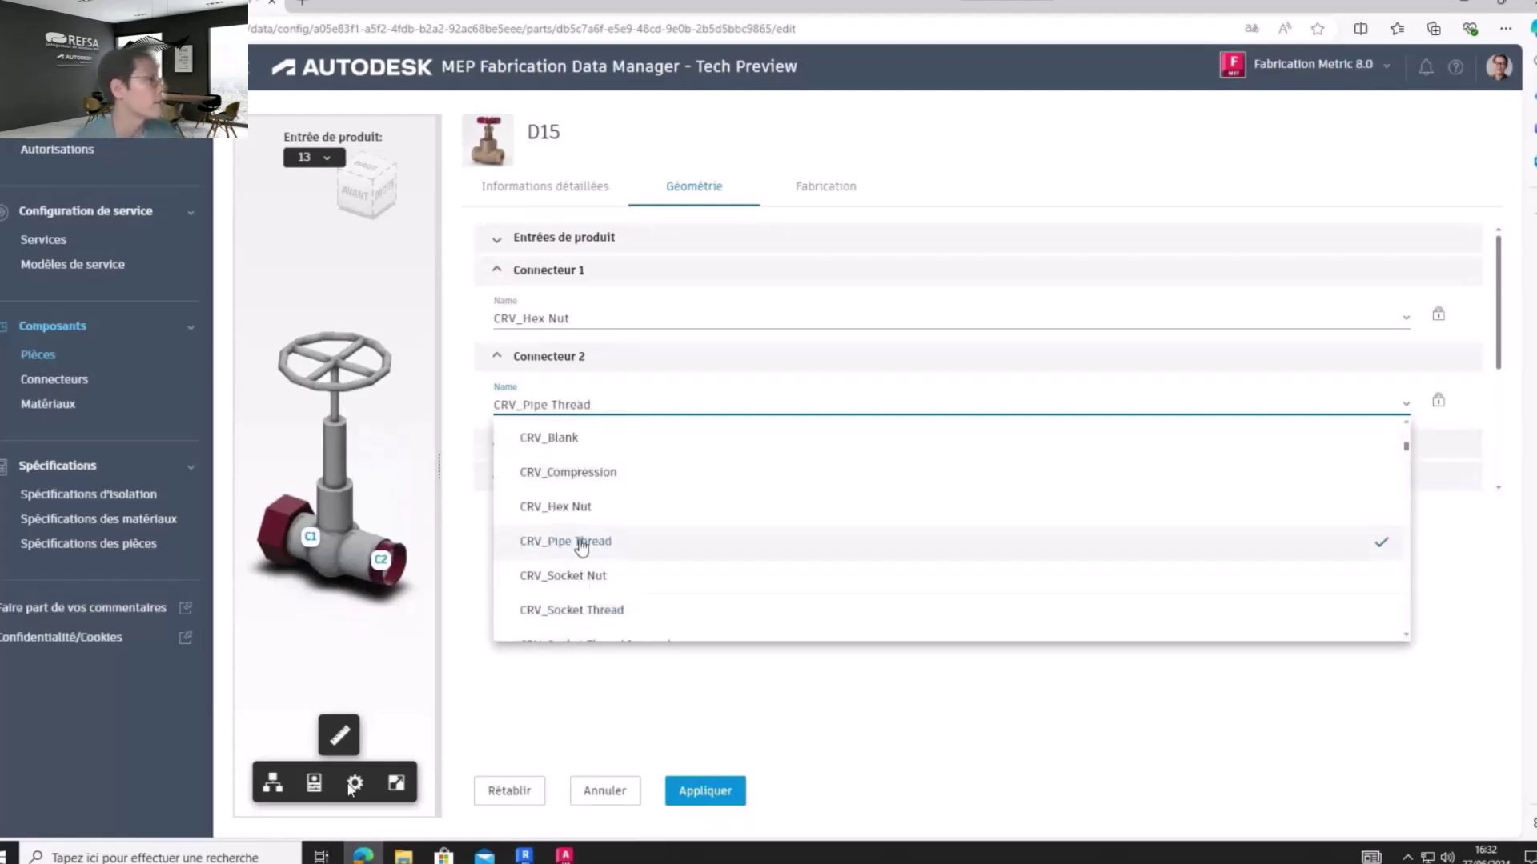
click(584, 576)
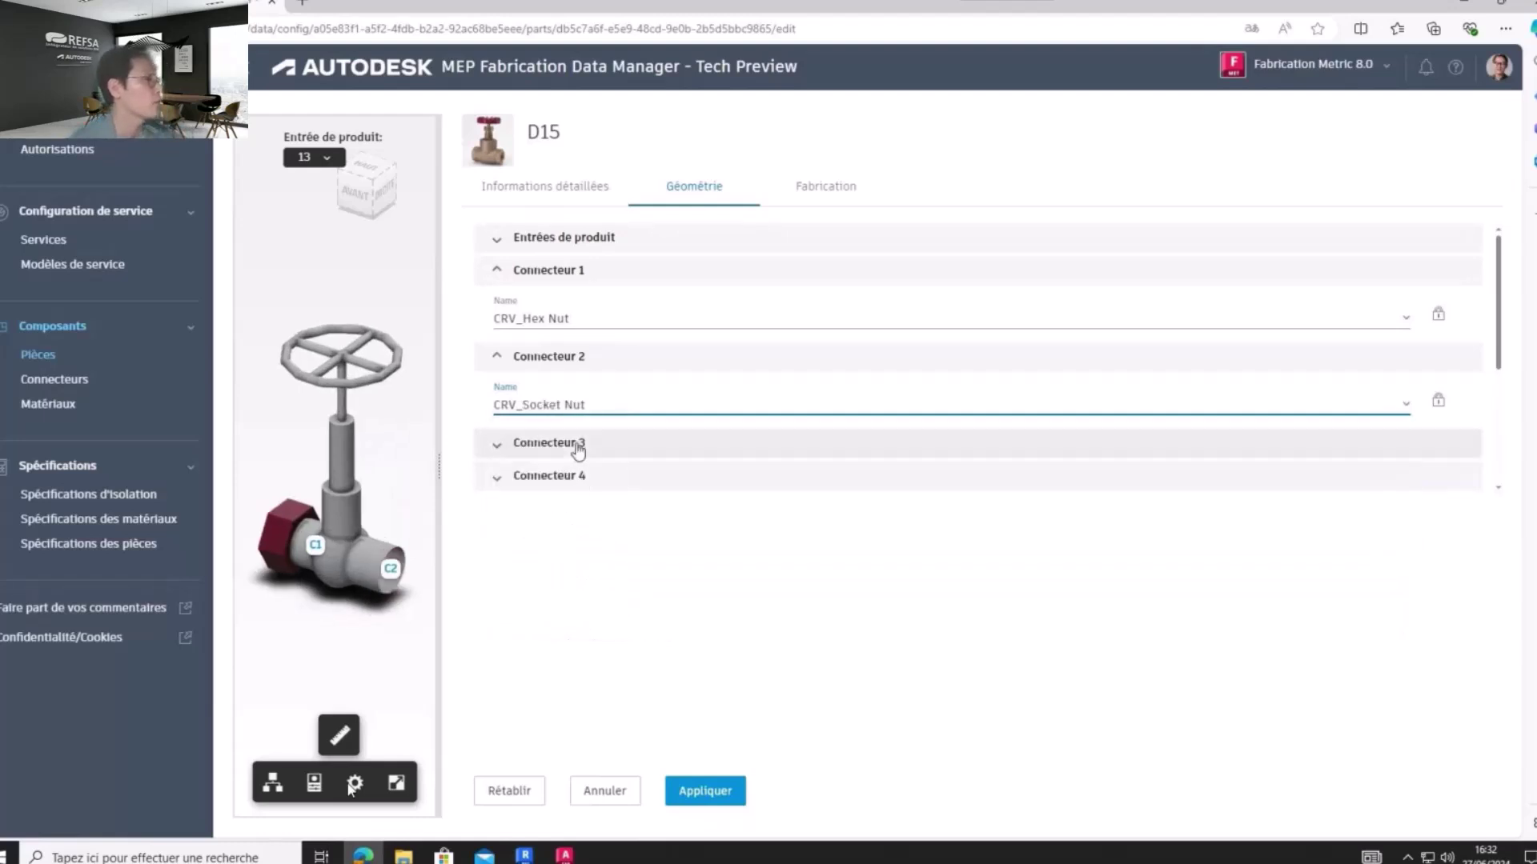
click(581, 420)
scroll(601, 588, down, 1)
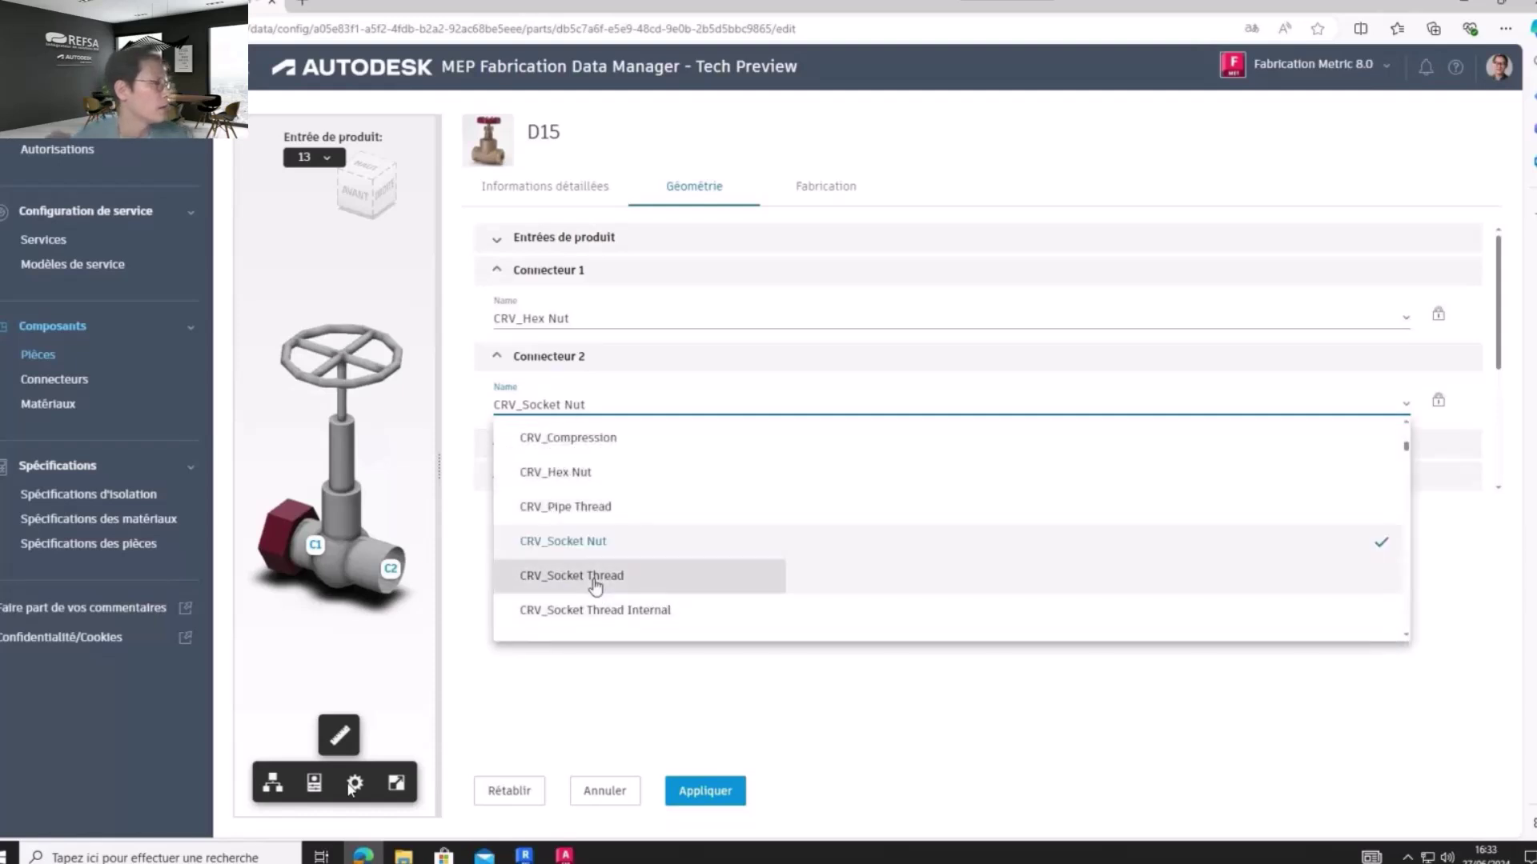
click(596, 586)
Assign CRV_Hex Nut to Connector 2 of product entry 13 and apply the changes to valve D15
click(627, 418)
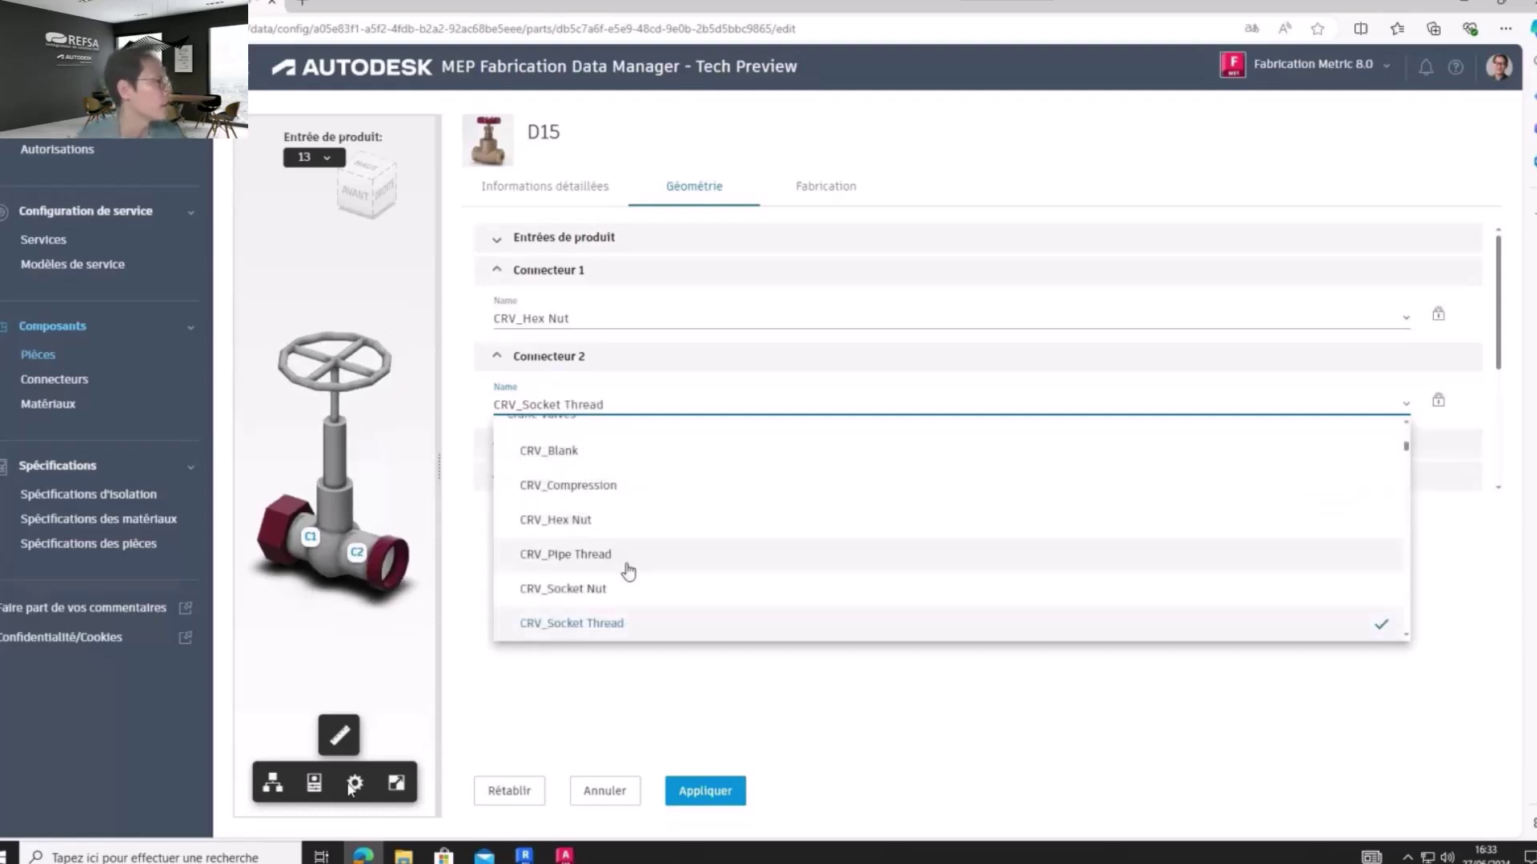
click(650, 520)
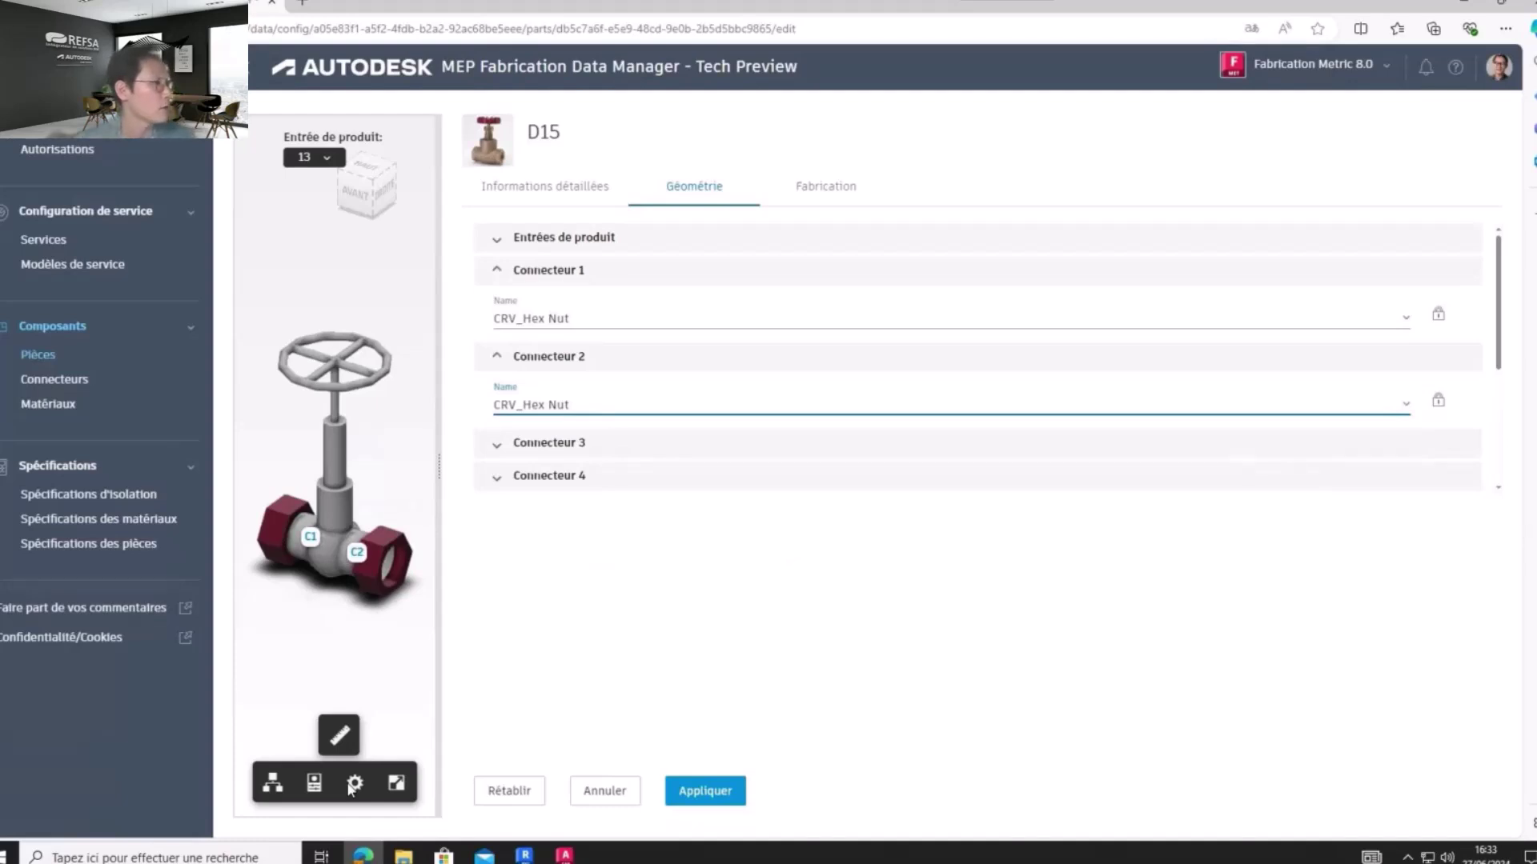
click(650, 779)
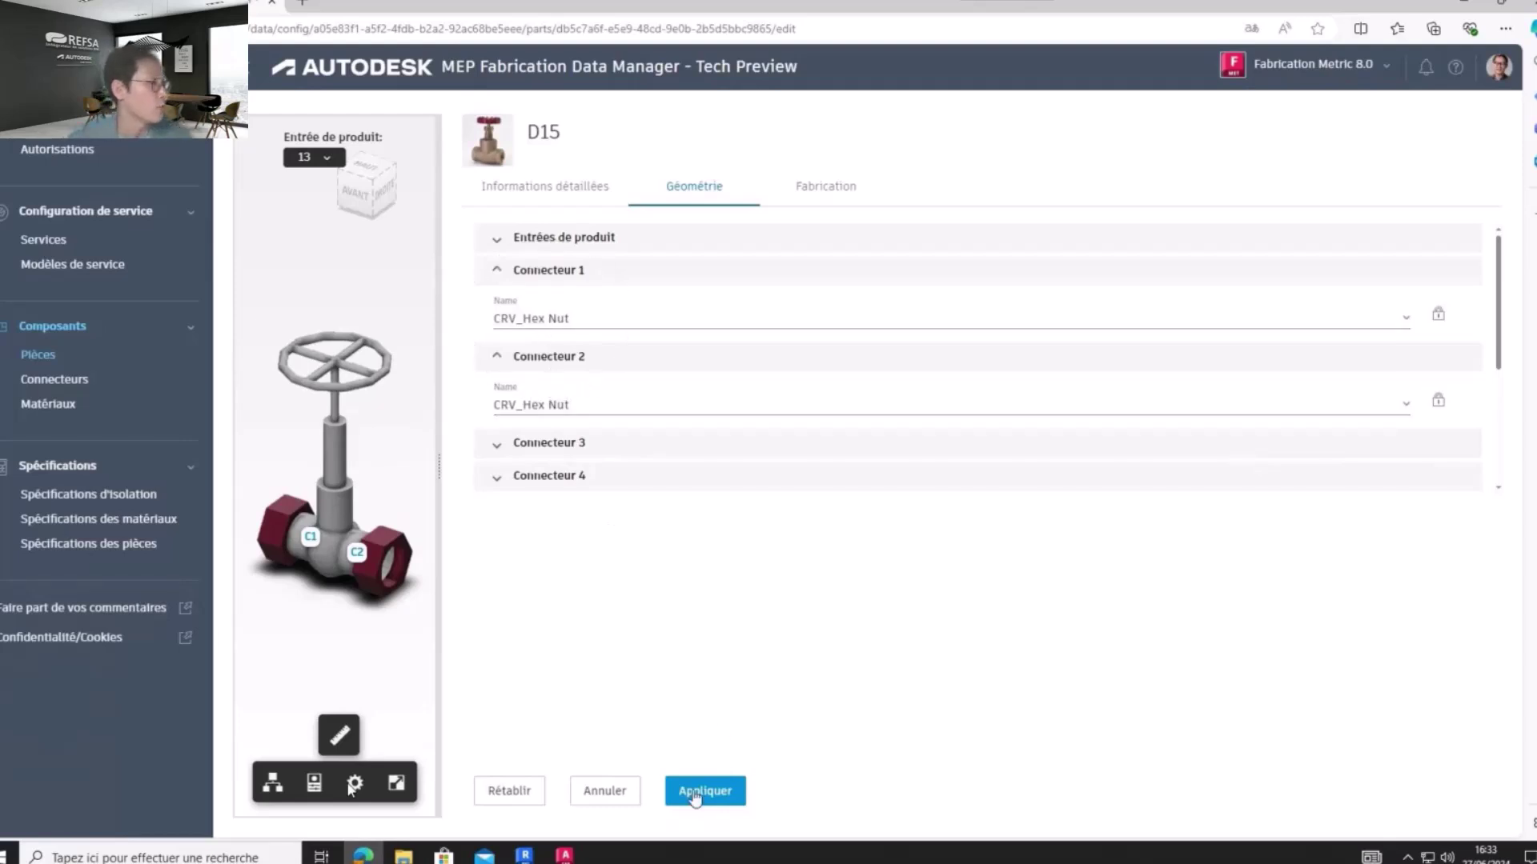
click(695, 792)
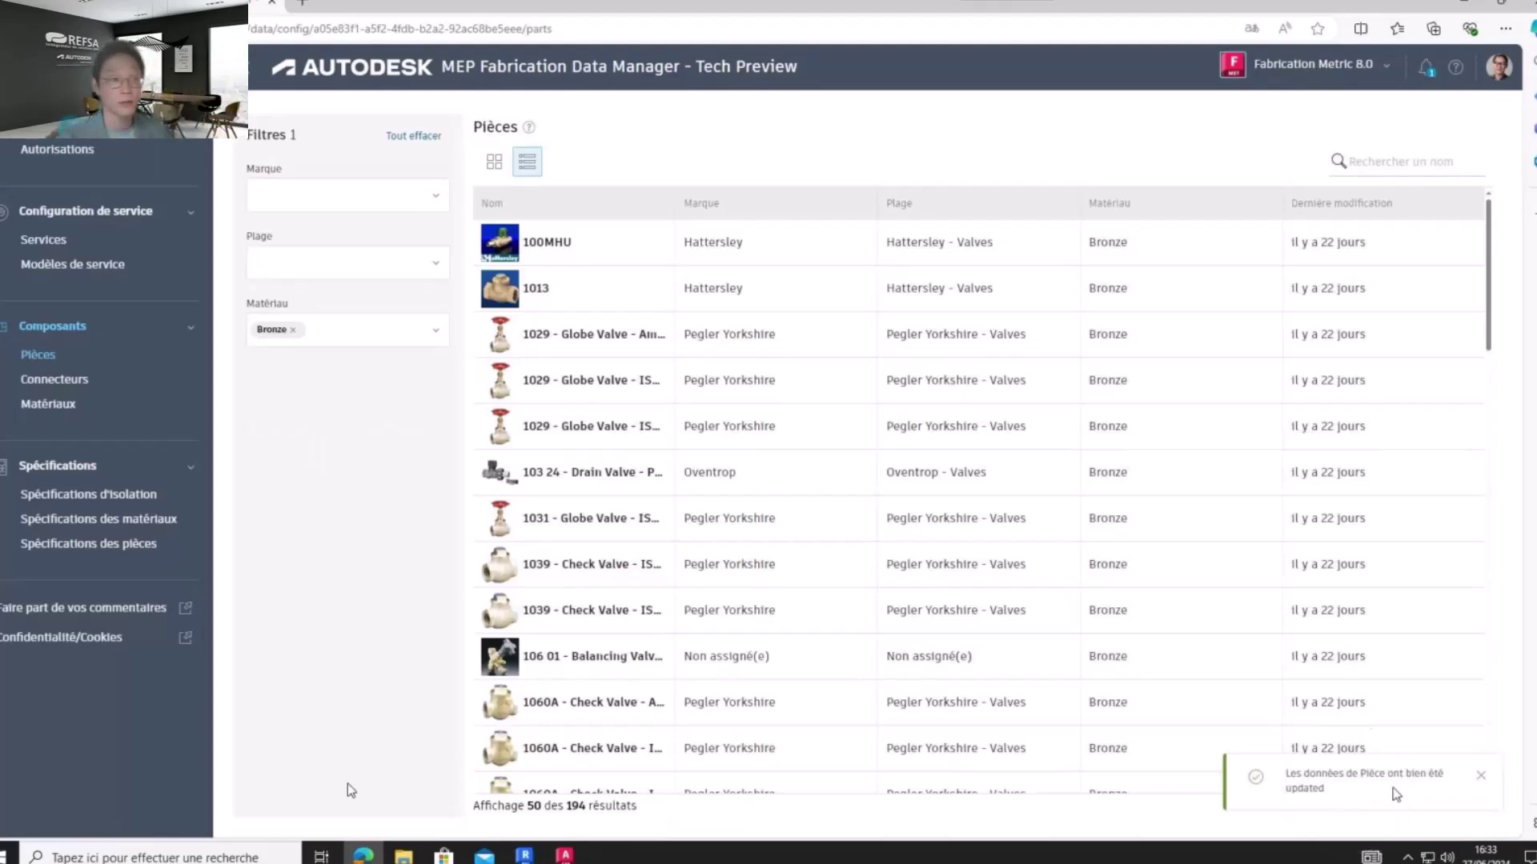
Start a new round connector in the connector database and set its category to Copper
click(58, 383)
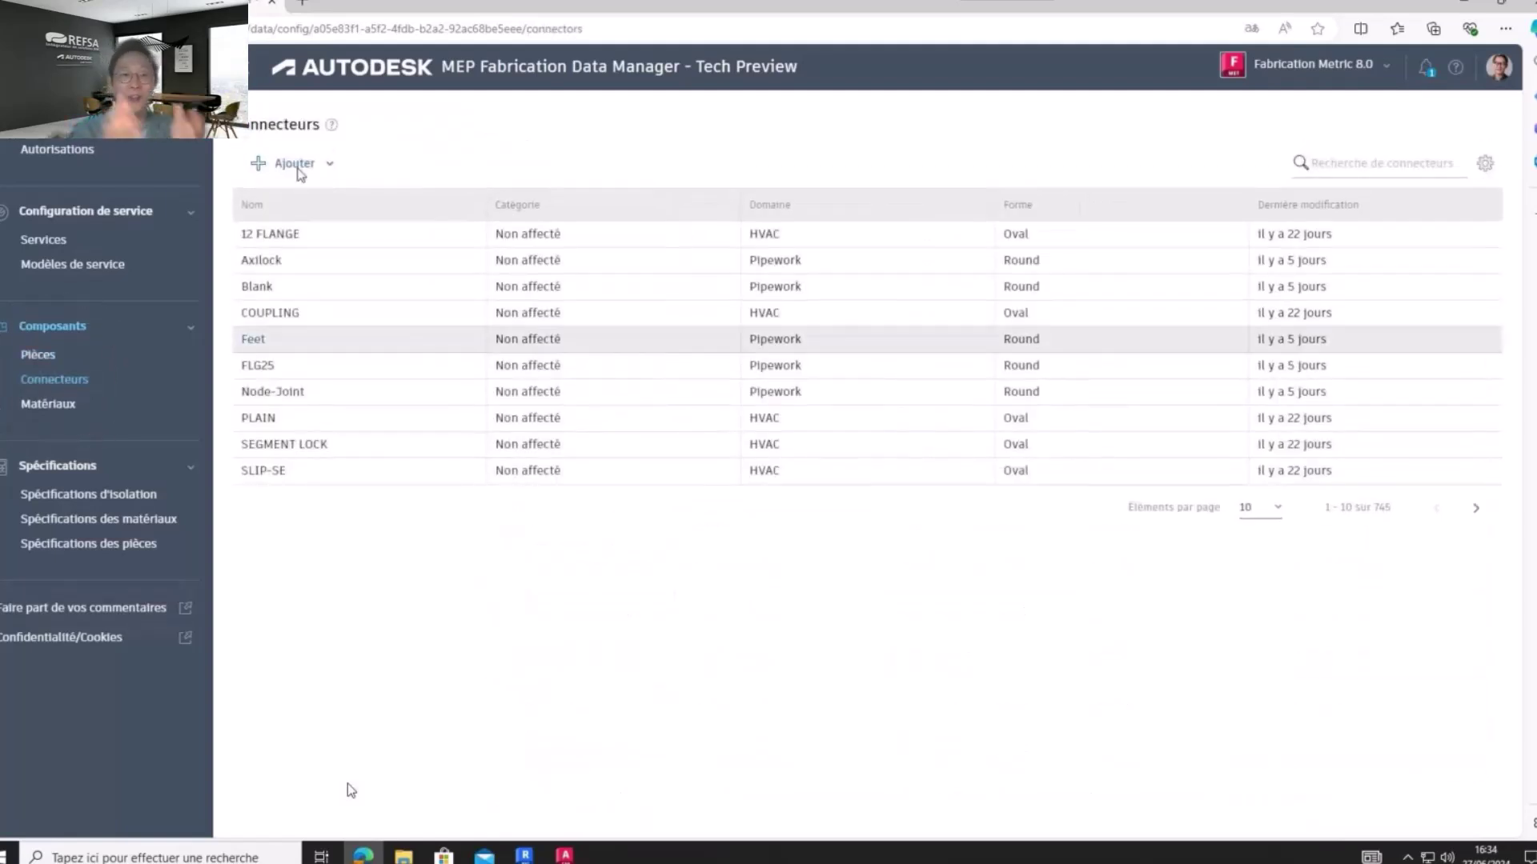
click(331, 165)
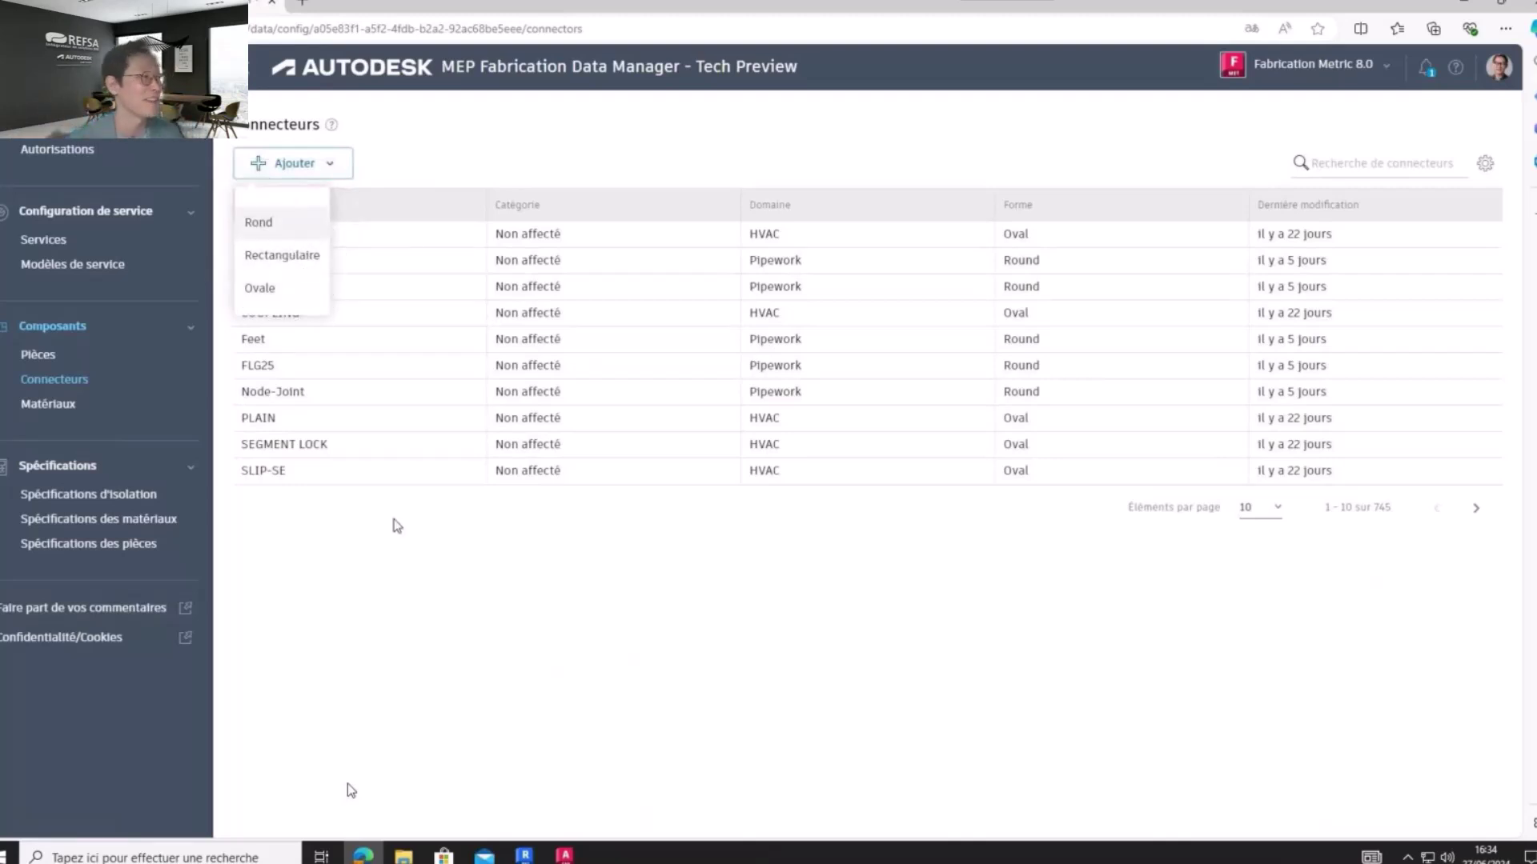
click(276, 225)
click(335, 223)
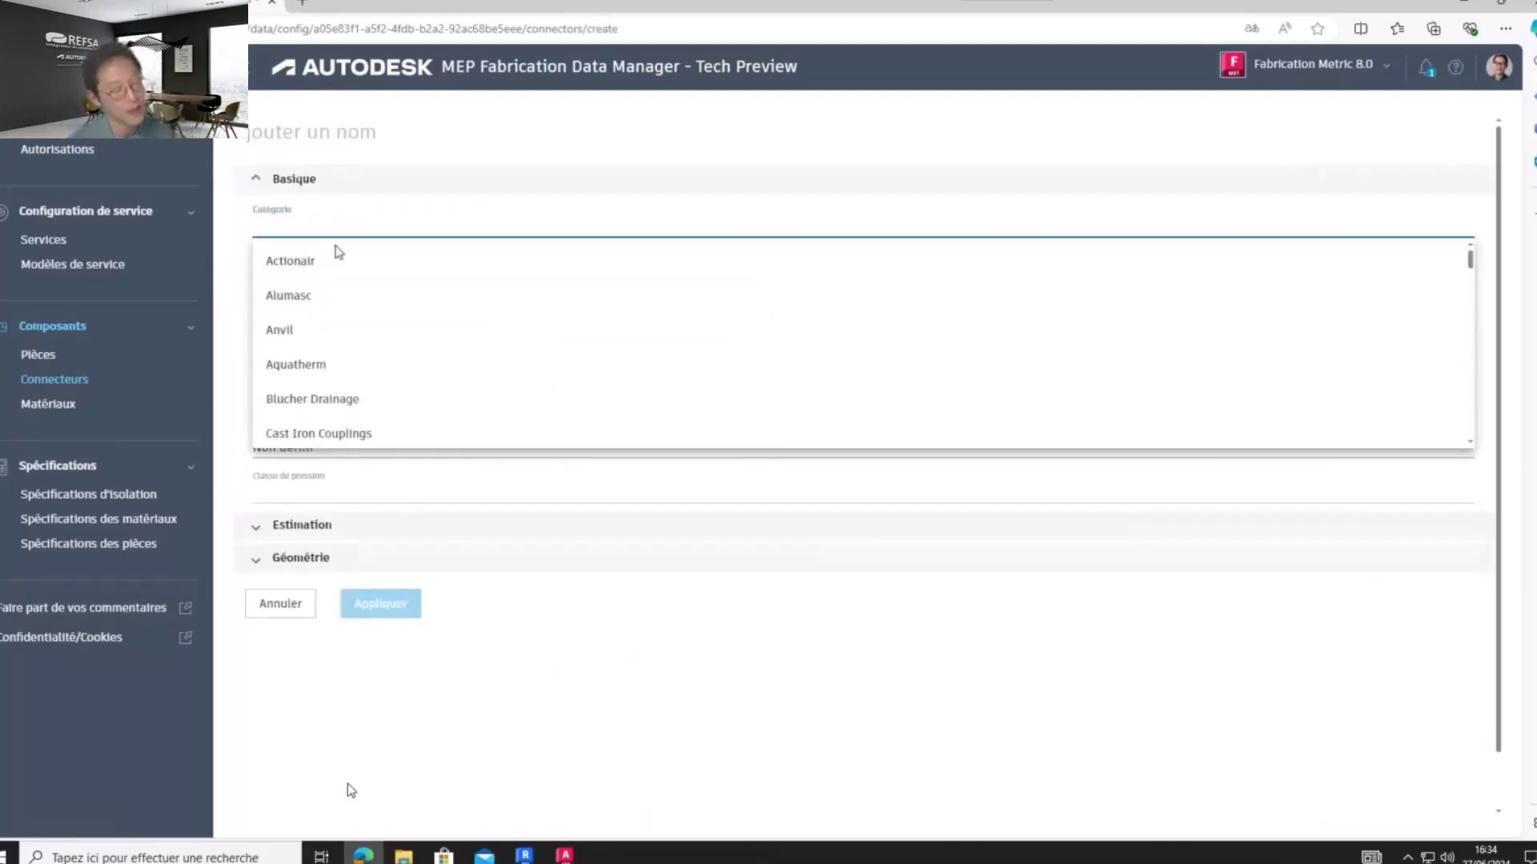
scroll(340, 320, down, 2)
click(288, 314)
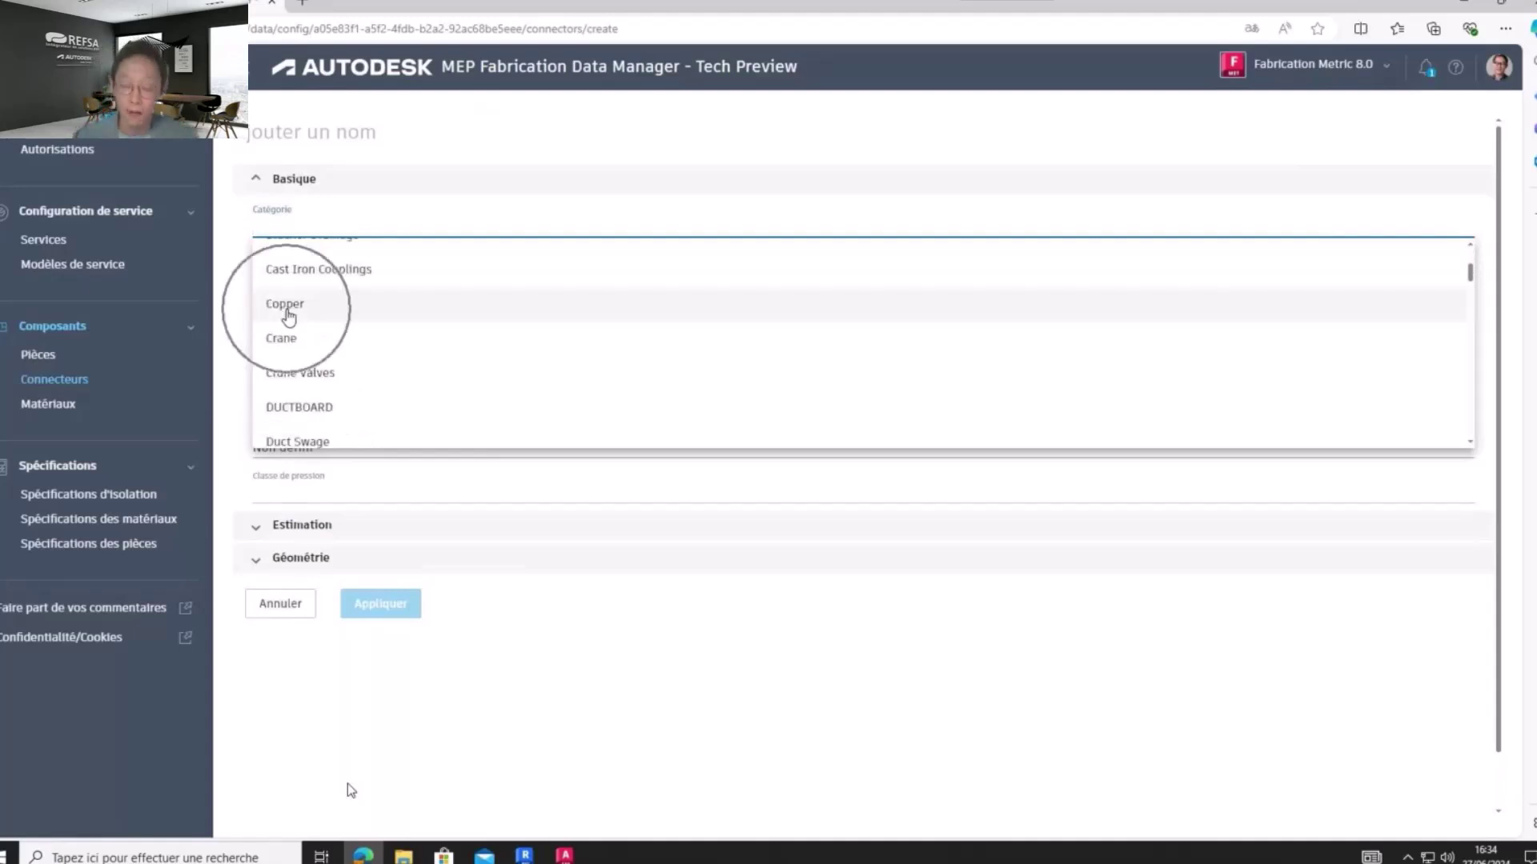
Set the new connector's domain to Réseau de canalisations and its gender to Femelle
click(322, 313)
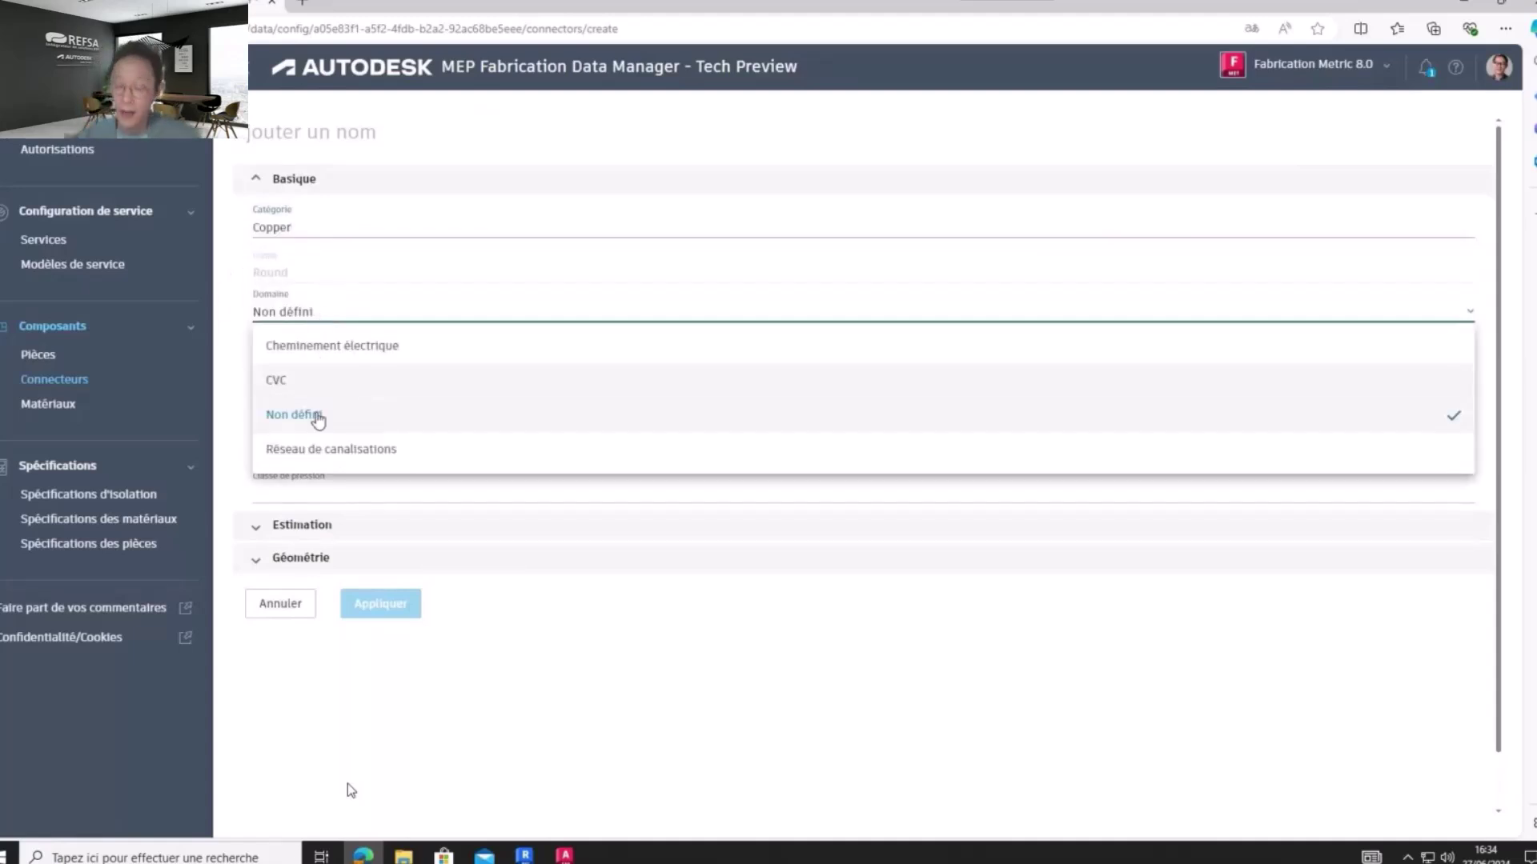
click(320, 449)
click(305, 358)
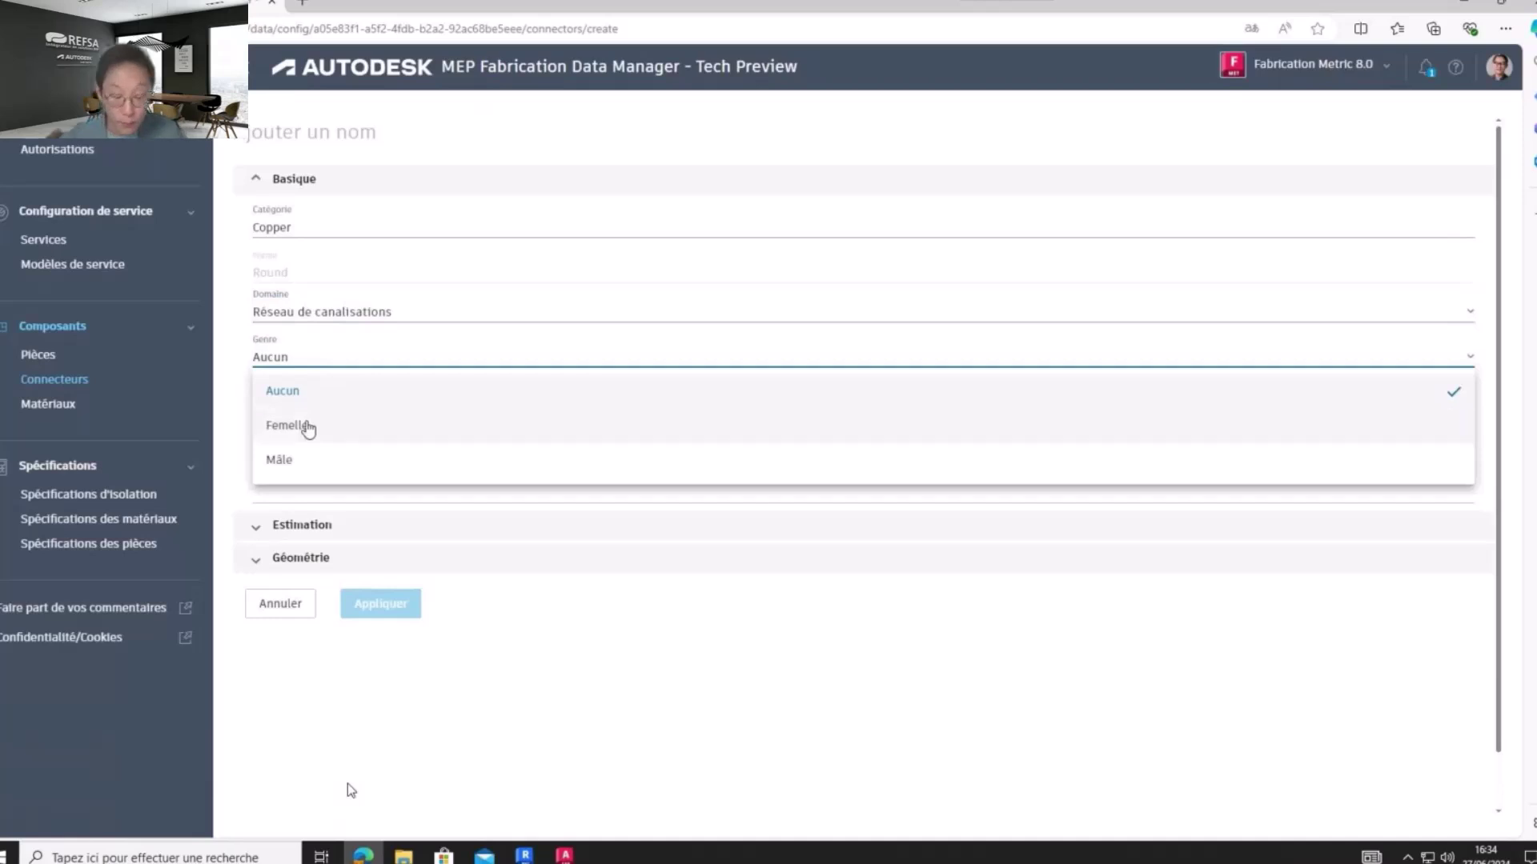
click(309, 428)
Set the connector's connectivity class to Basket and its pipework end type to Bridé
click(320, 398)
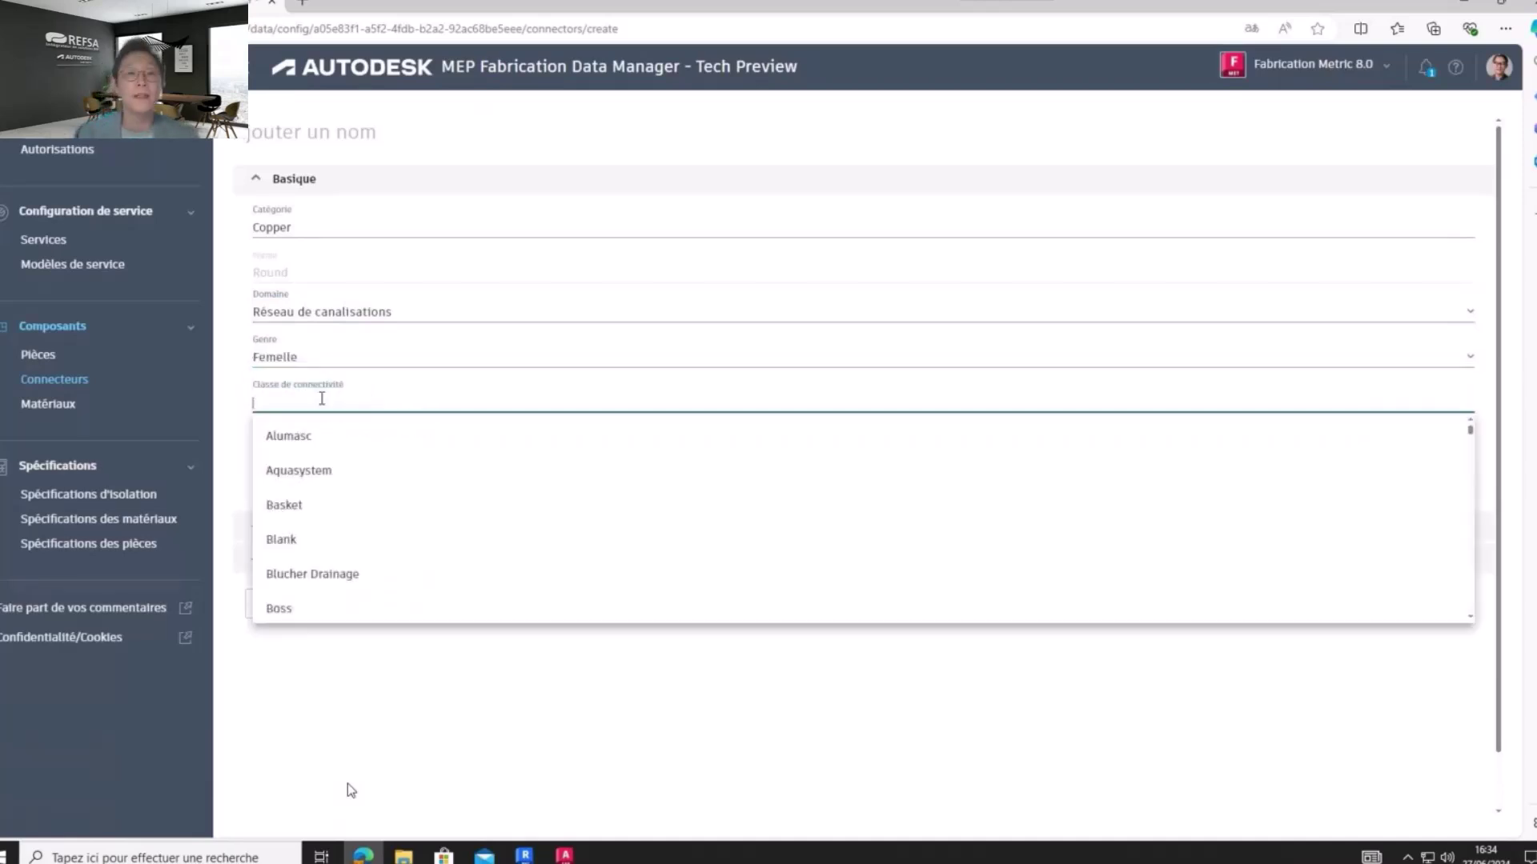
click(287, 505)
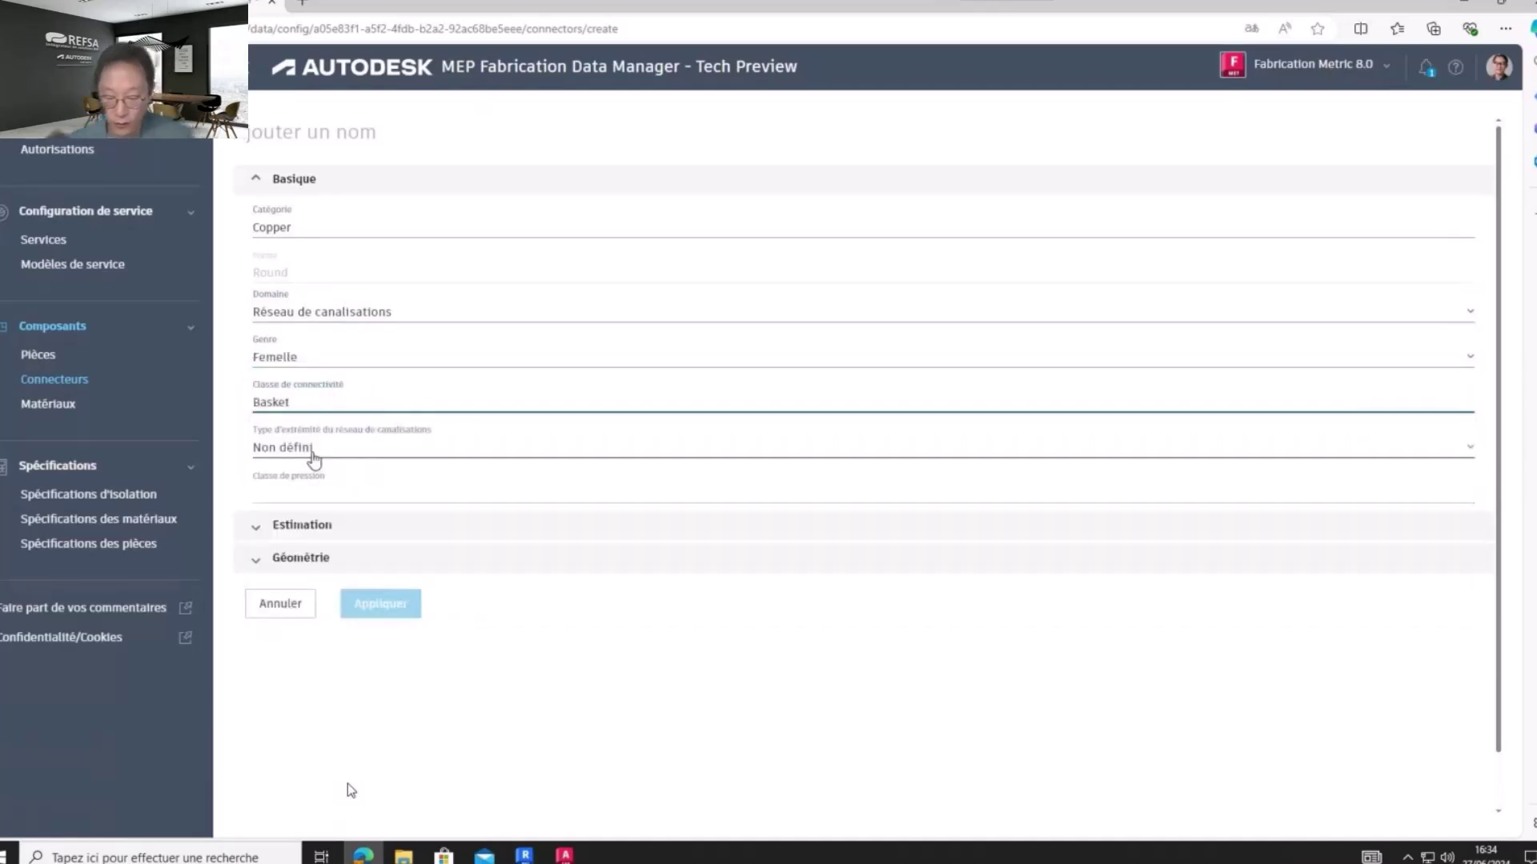
click(320, 448)
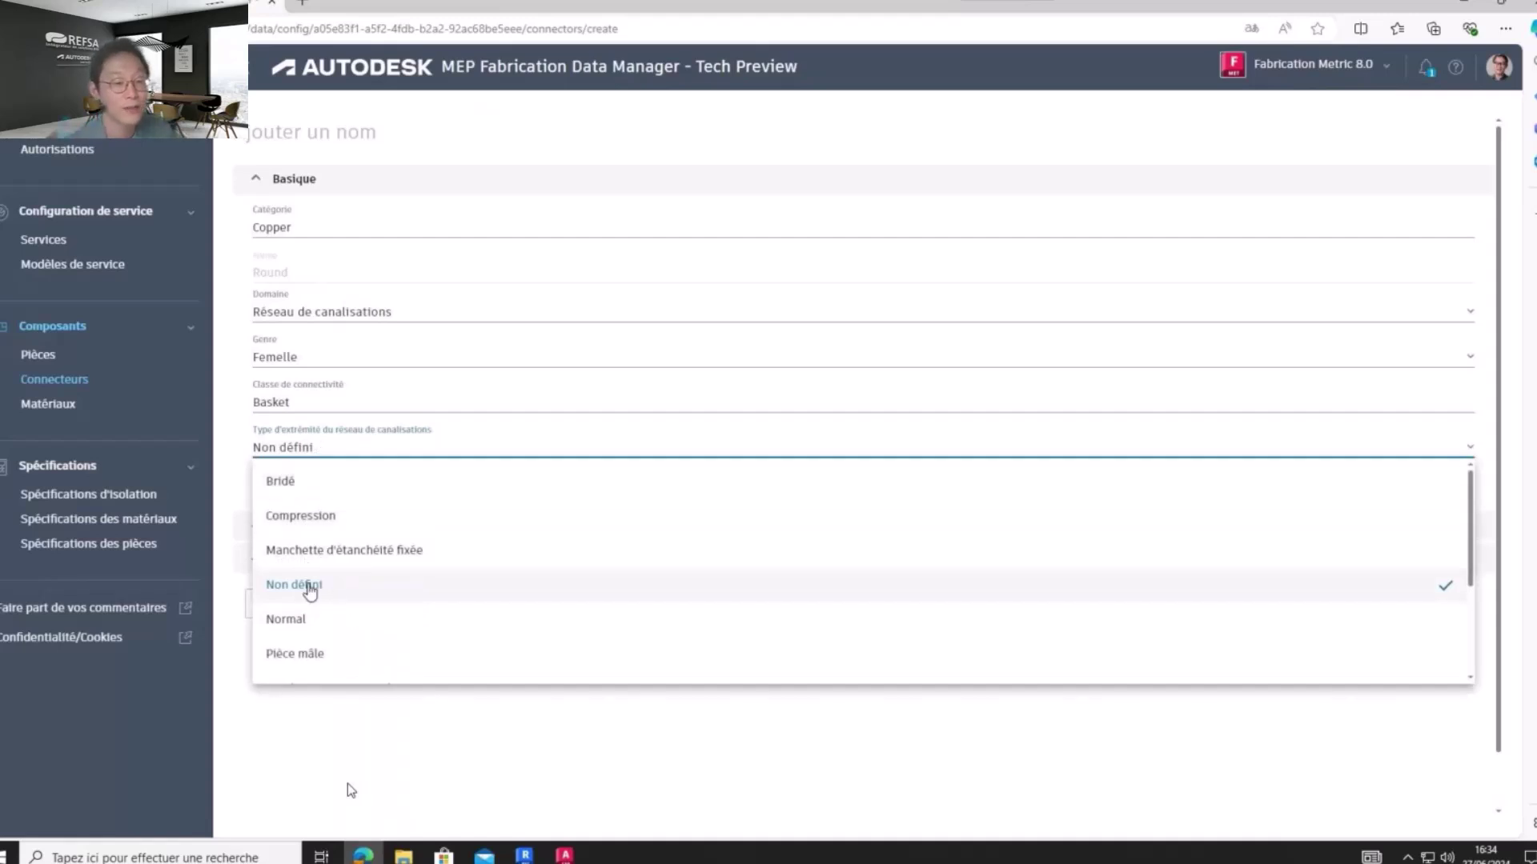
click(291, 482)
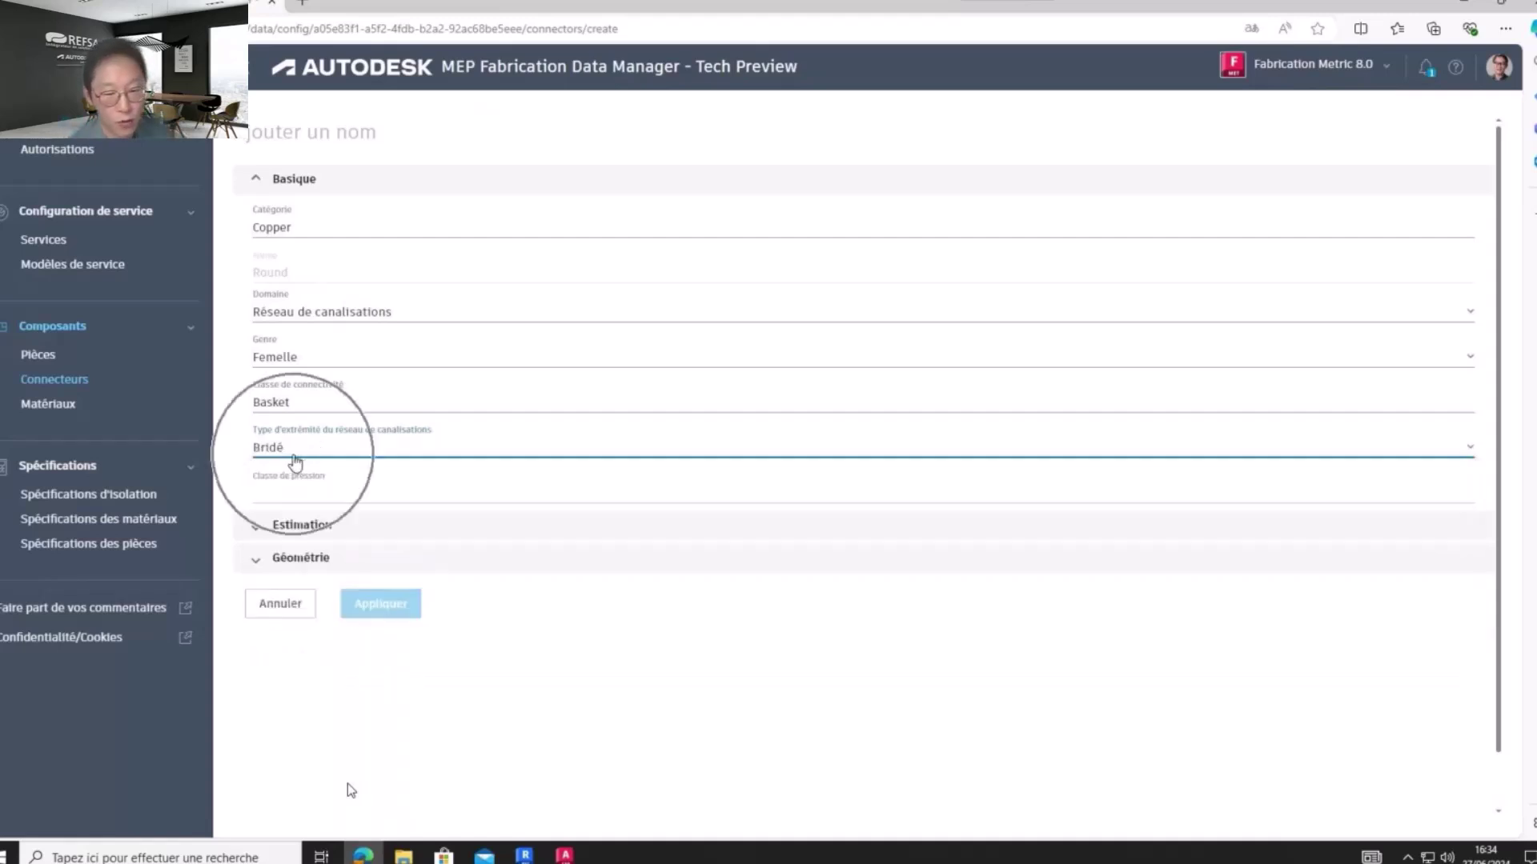
Examine the available fabrication and installation rates in the connector's estimation settings
click(254, 535)
click(301, 573)
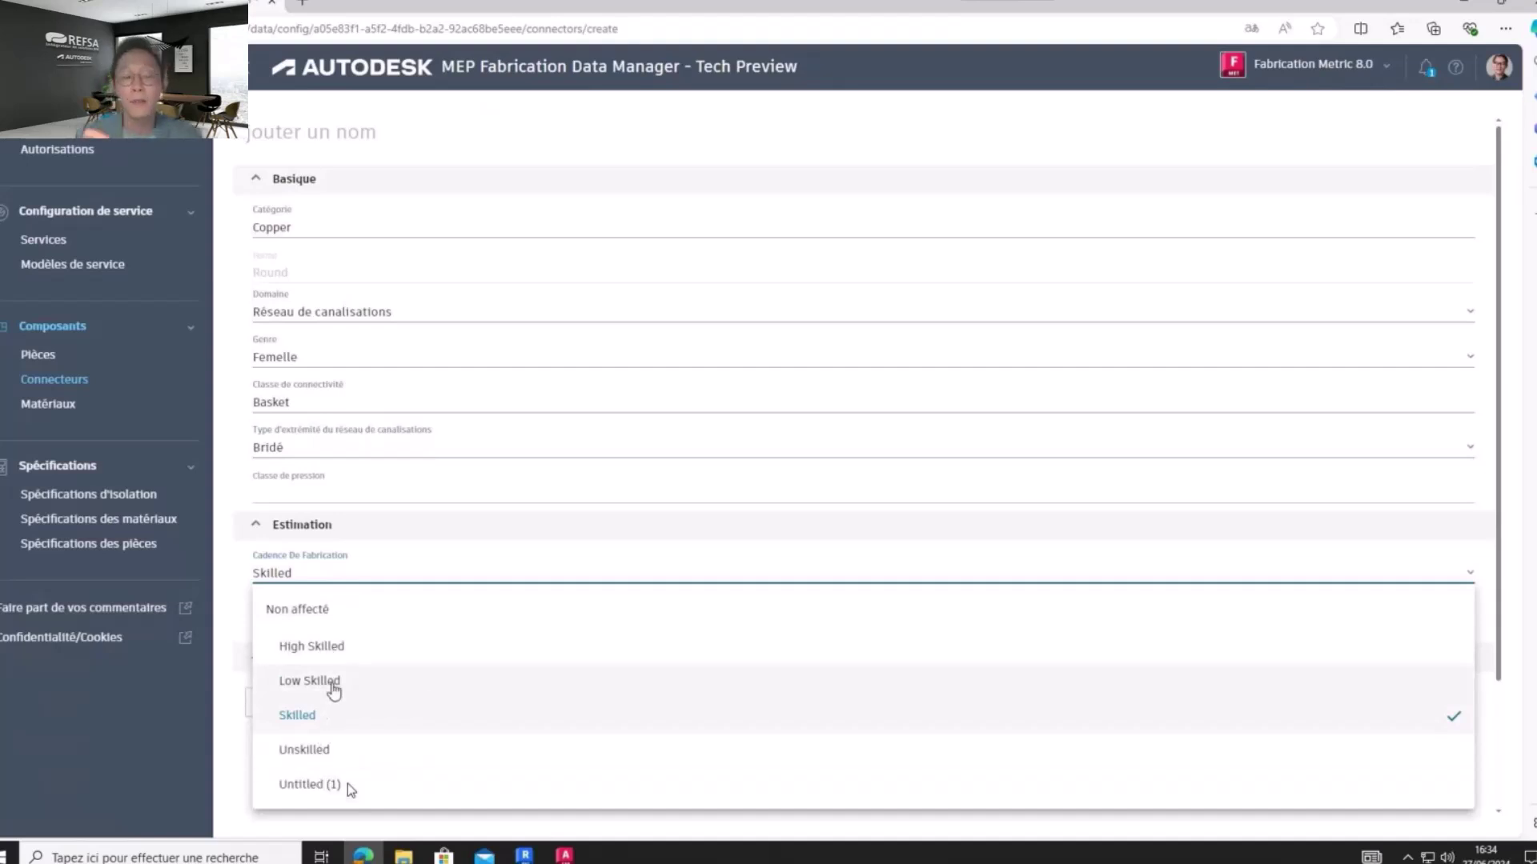
click(223, 635)
click(299, 618)
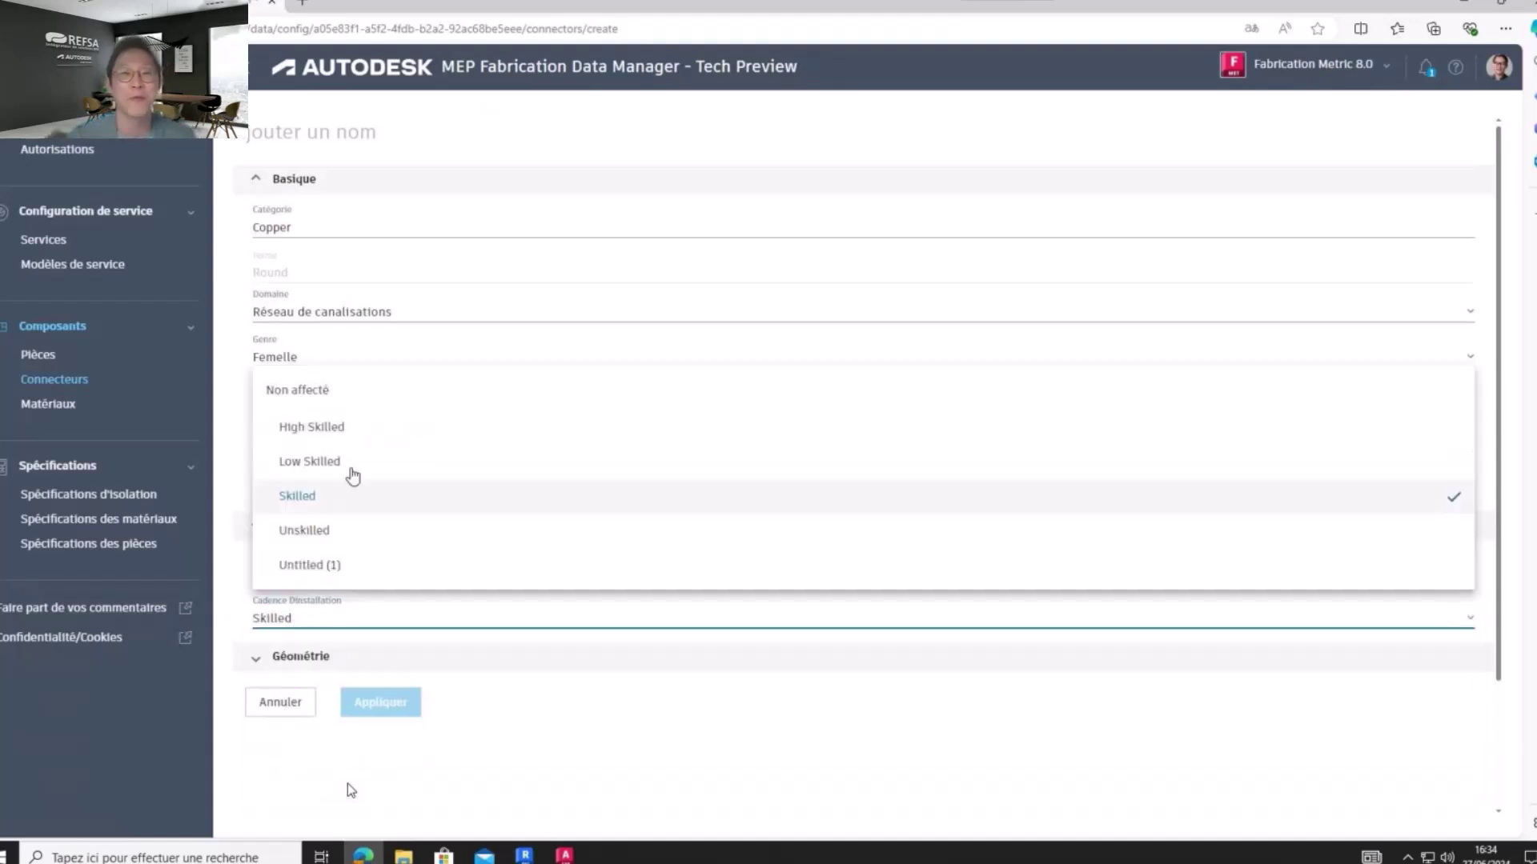
click(230, 621)
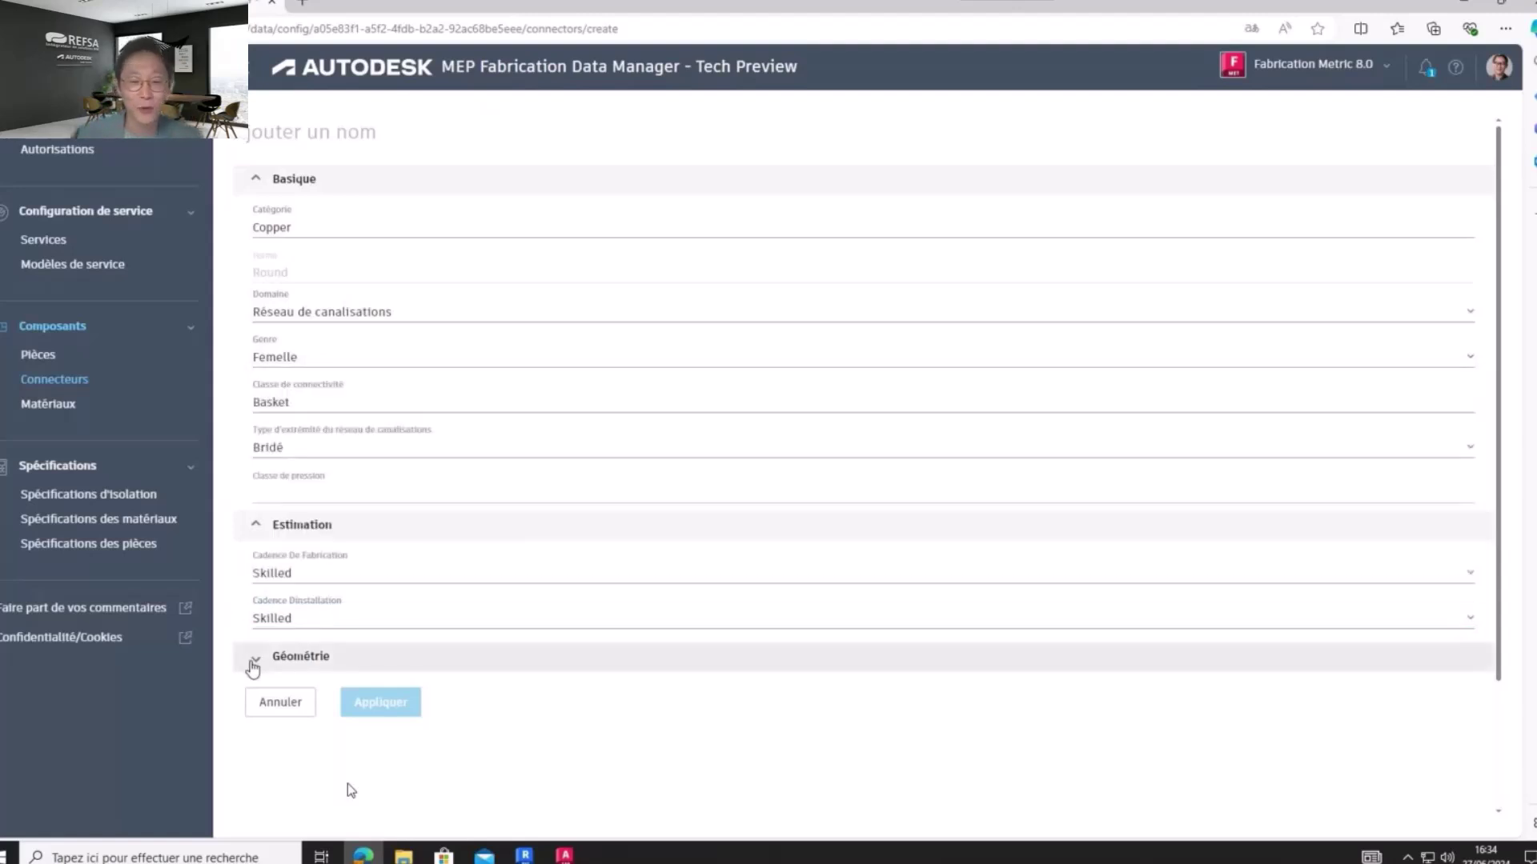
Expand the connector's geometry settings and choose Diamètre extérieur as the measurement mode
click(254, 656)
scroll(487, 663, down, 2)
click(326, 621)
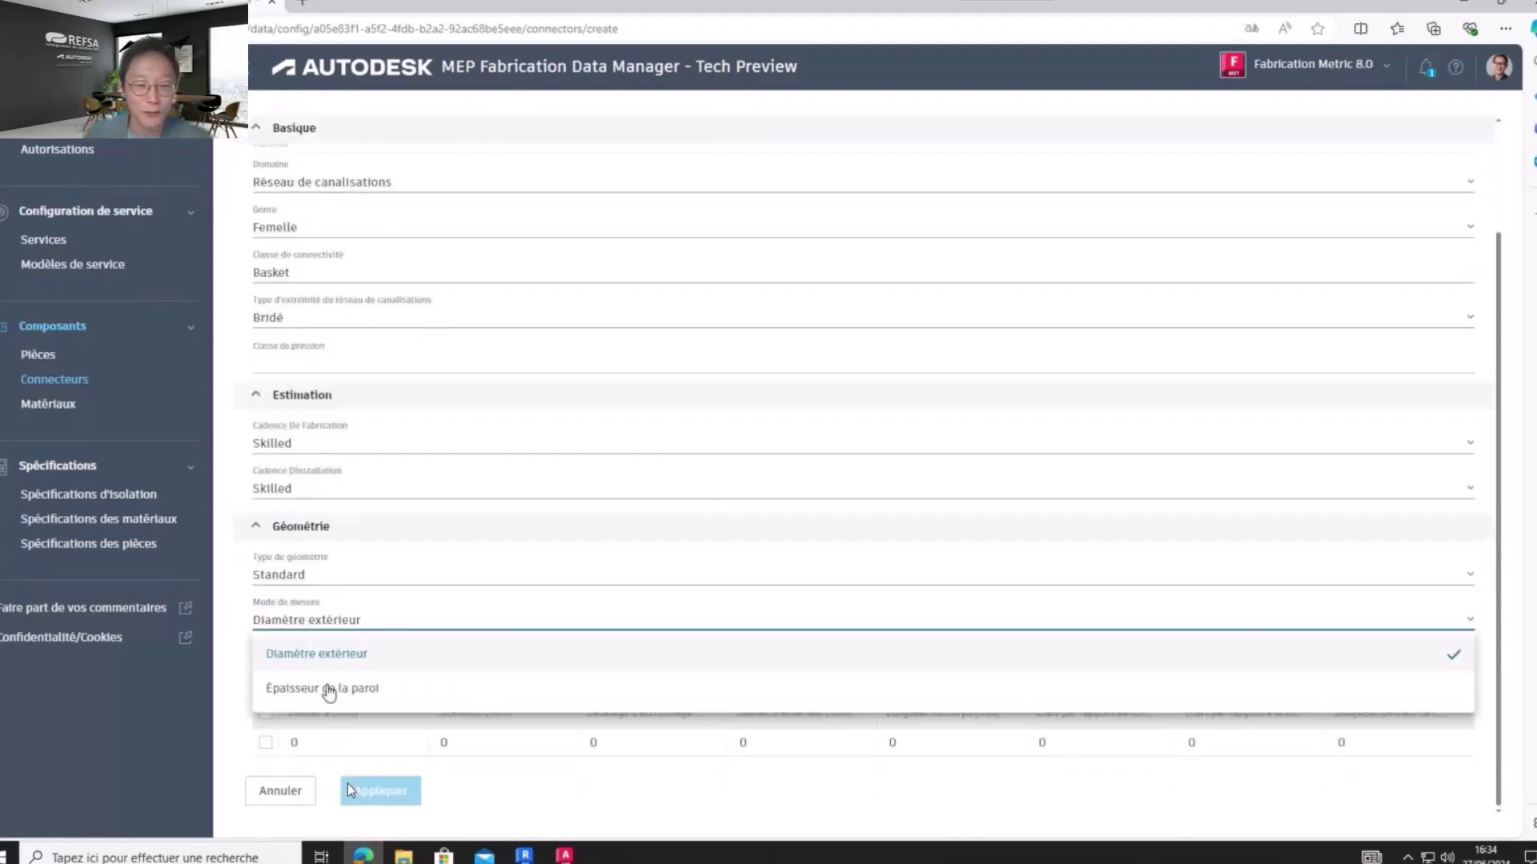
click(327, 658)
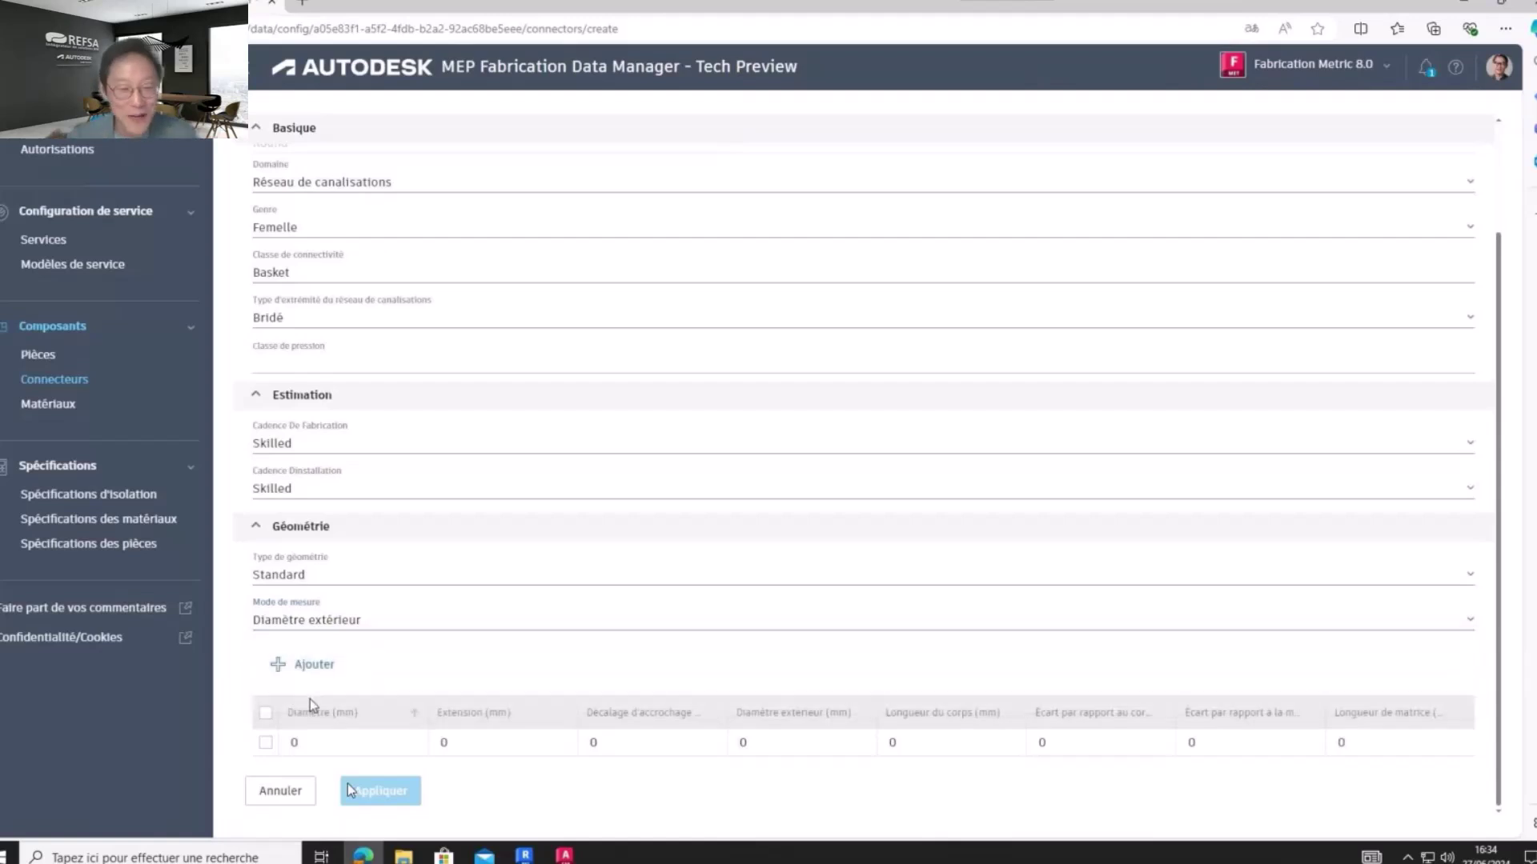
Add a second size row to the connector's geometry table and set the row diameters to 15 and 20 mm
click(312, 666)
scroll(336, 689, down, 1)
click(330, 715)
click(340, 741)
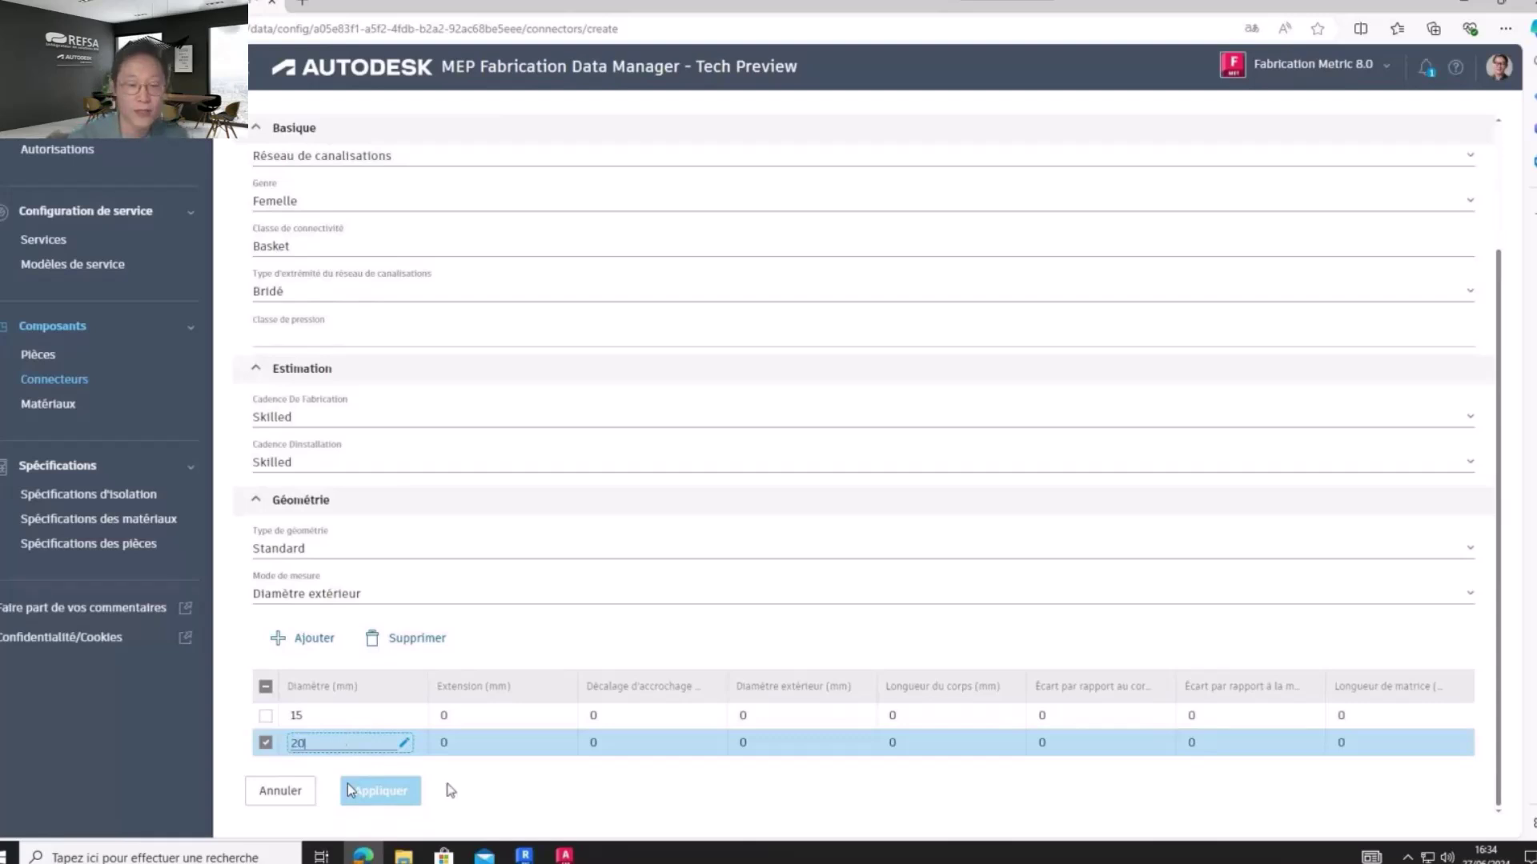
text(20)
key(Return)
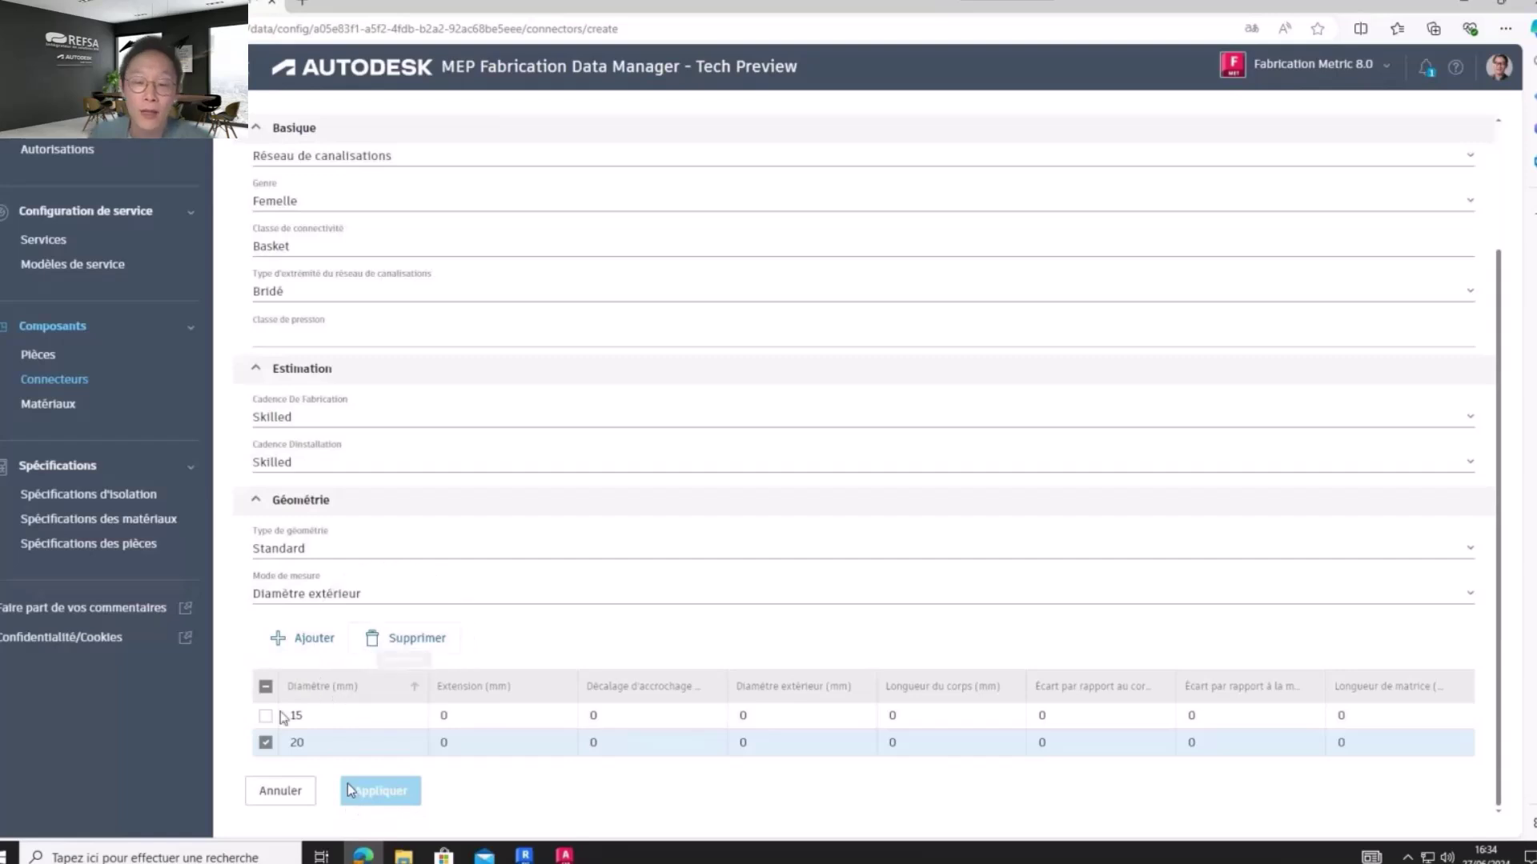
click(316, 715)
Name the new connector REFSA-Connecteur Cuivre and save it
scroll(349, 791, up, 2)
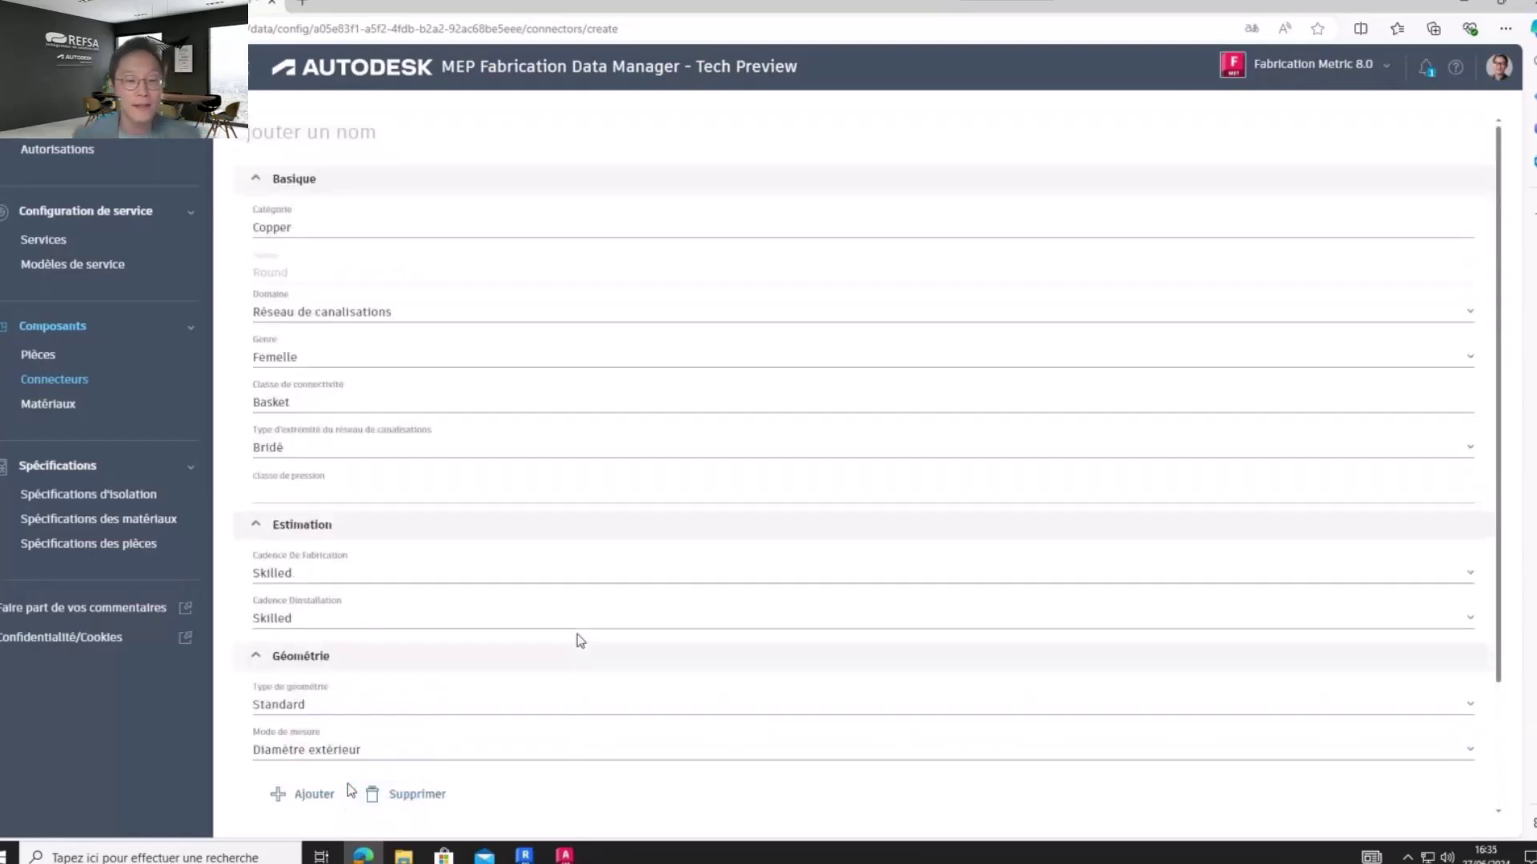
click(315, 147)
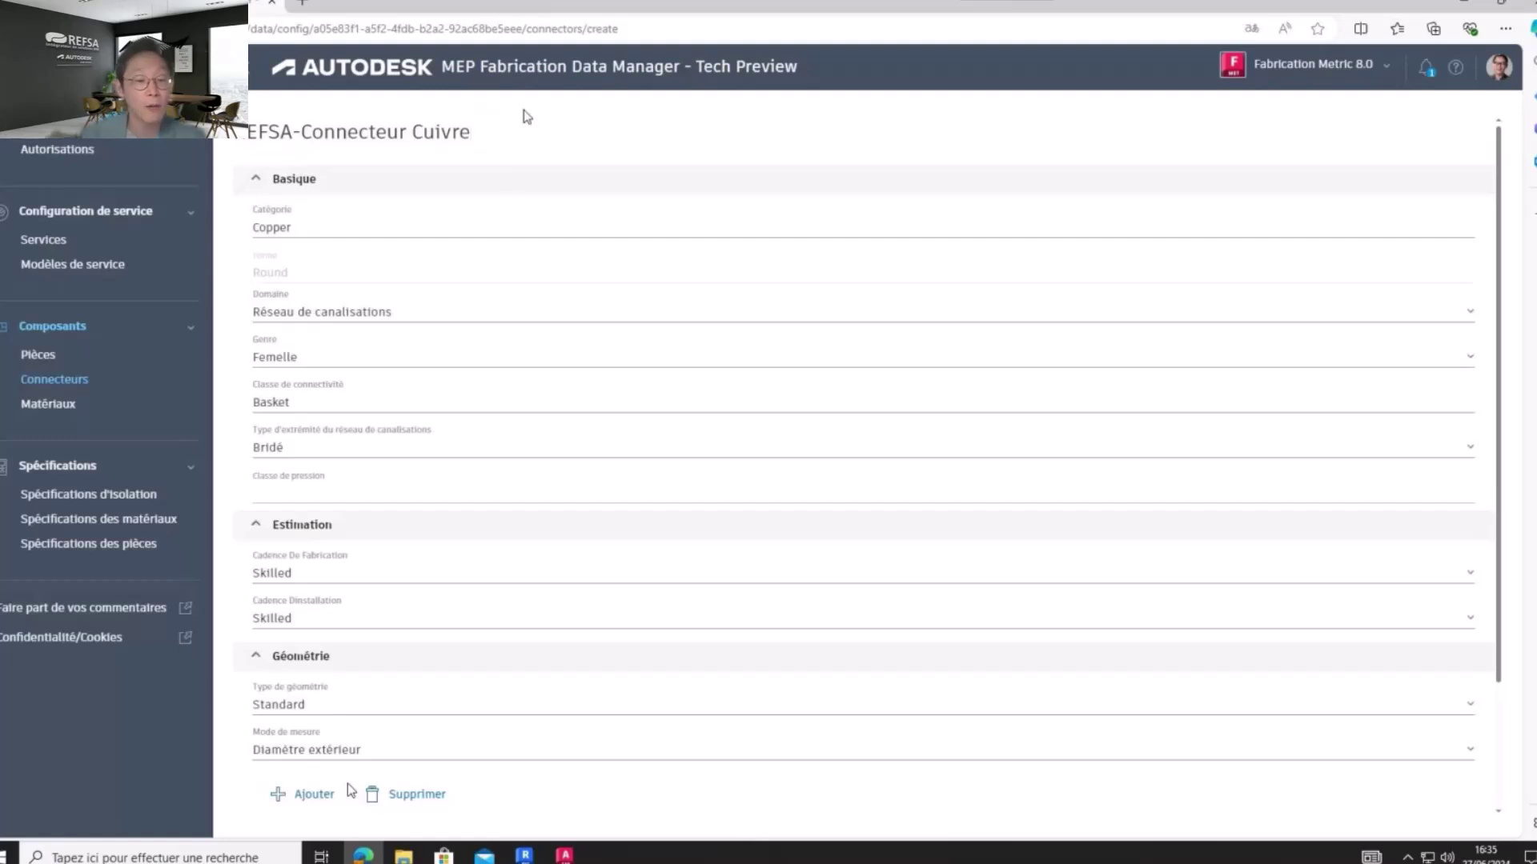
scroll(418, 461, down, 2)
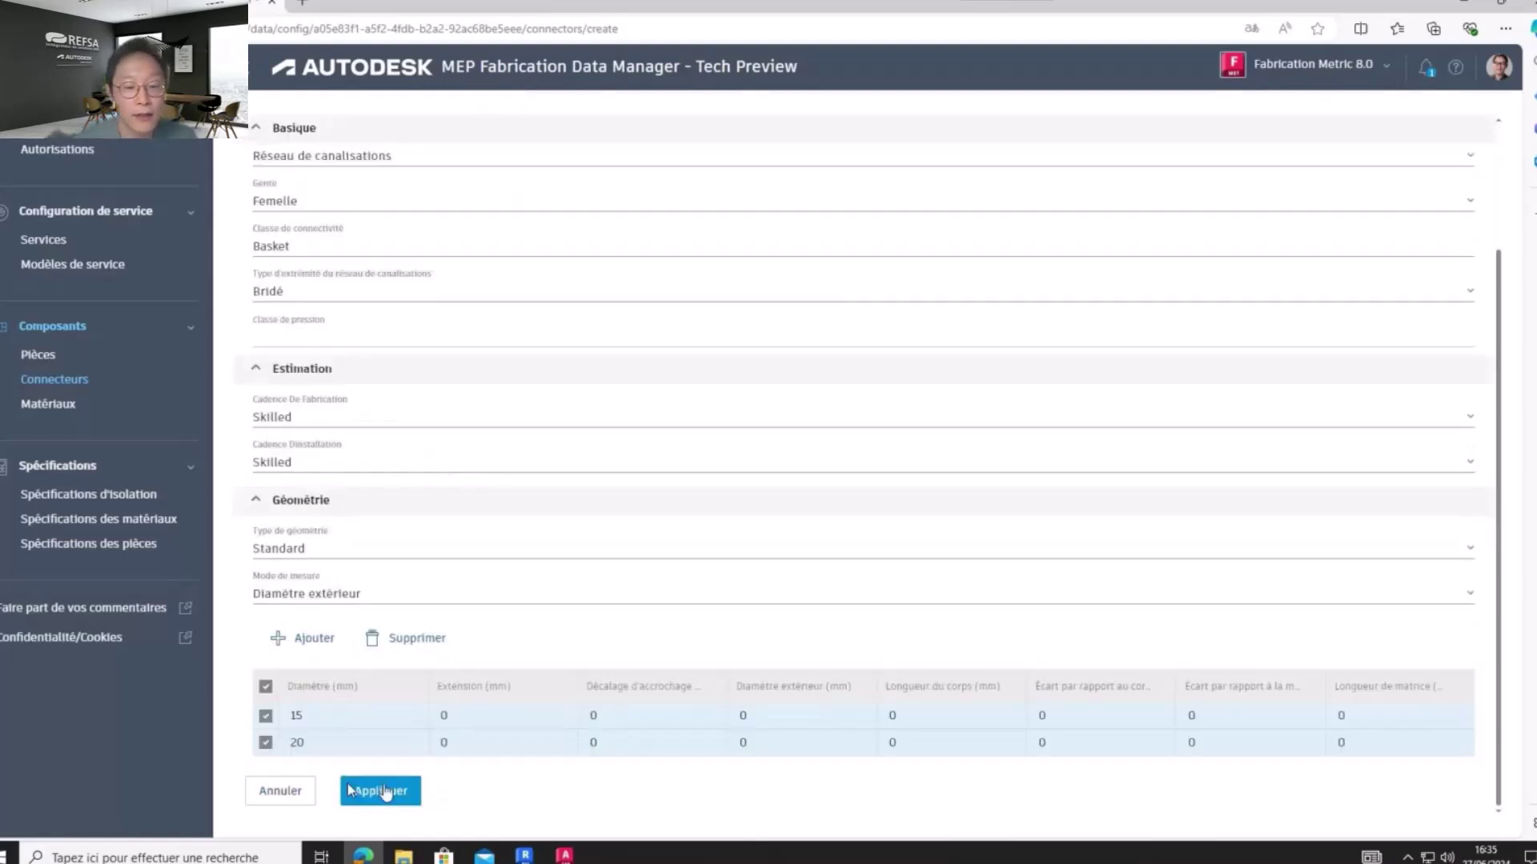
click(352, 790)
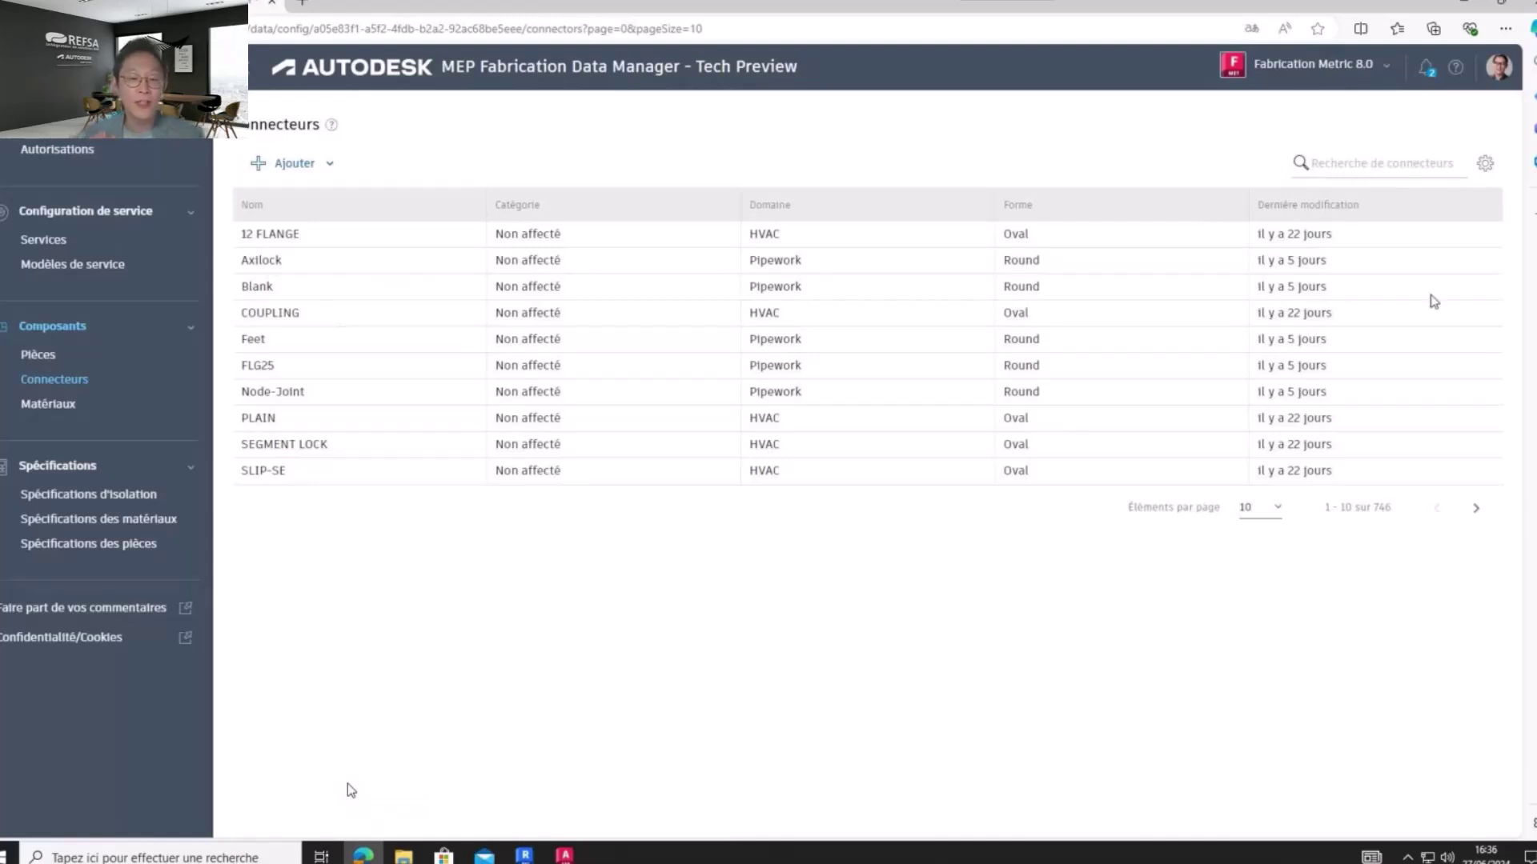
Browse the connector list pages and search the connectors for "ref"
click(1474, 512)
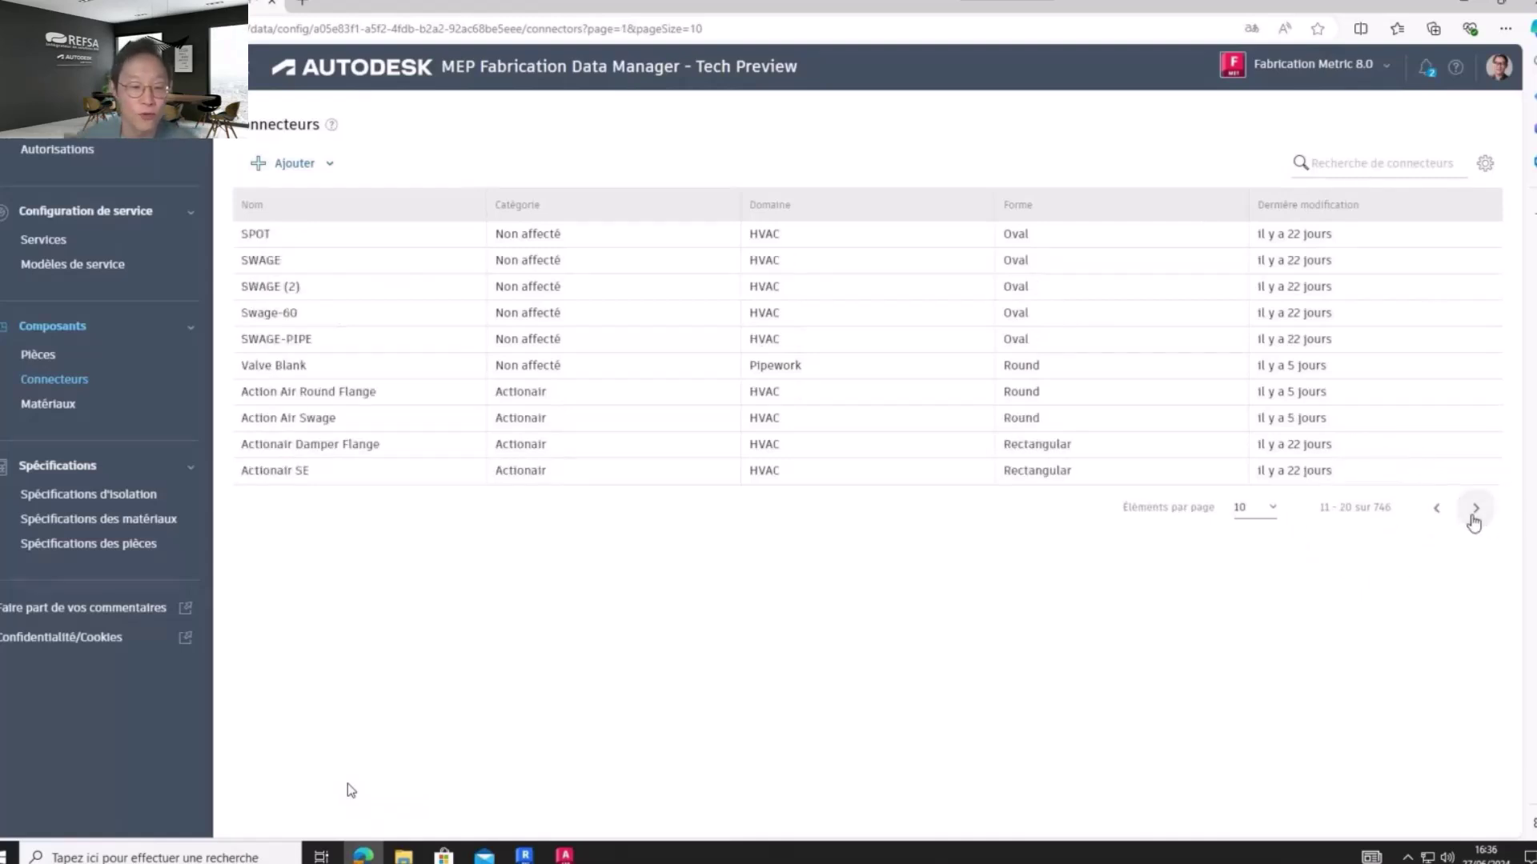
click(1474, 512)
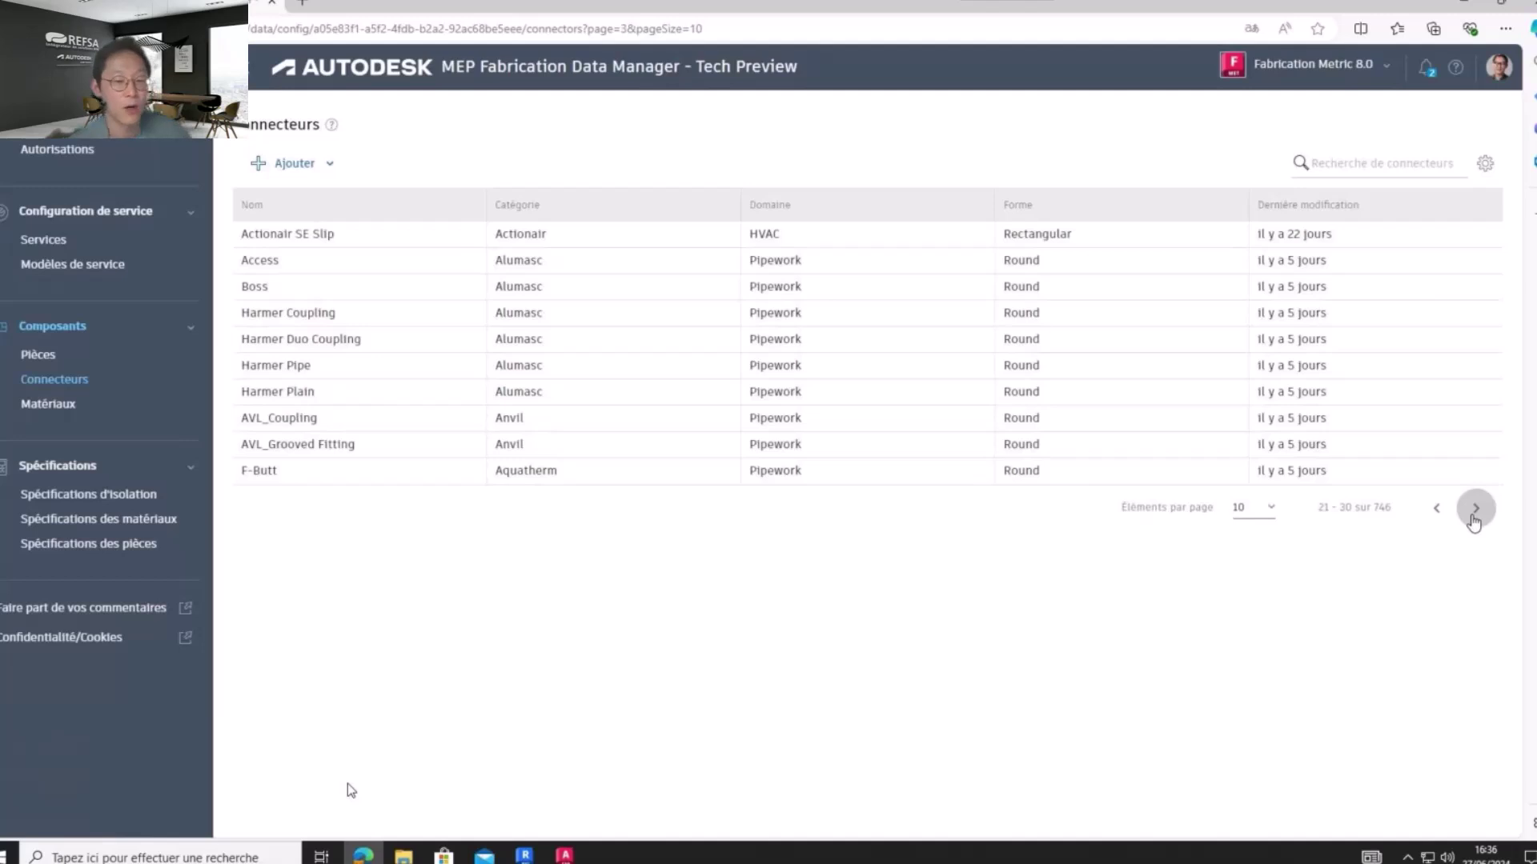
click(1474, 513)
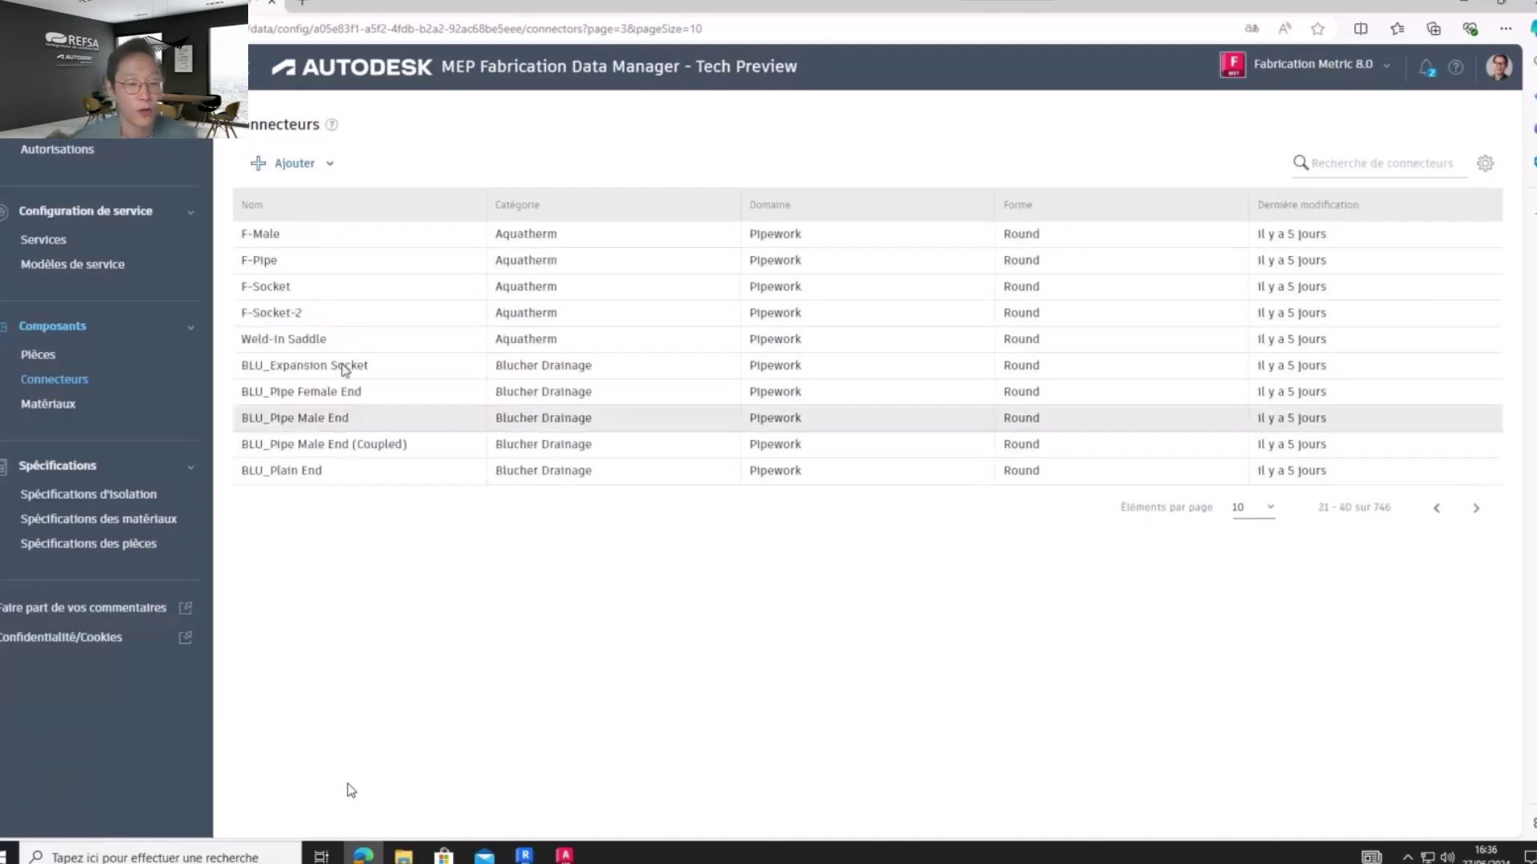
click(1330, 169)
text(ref)
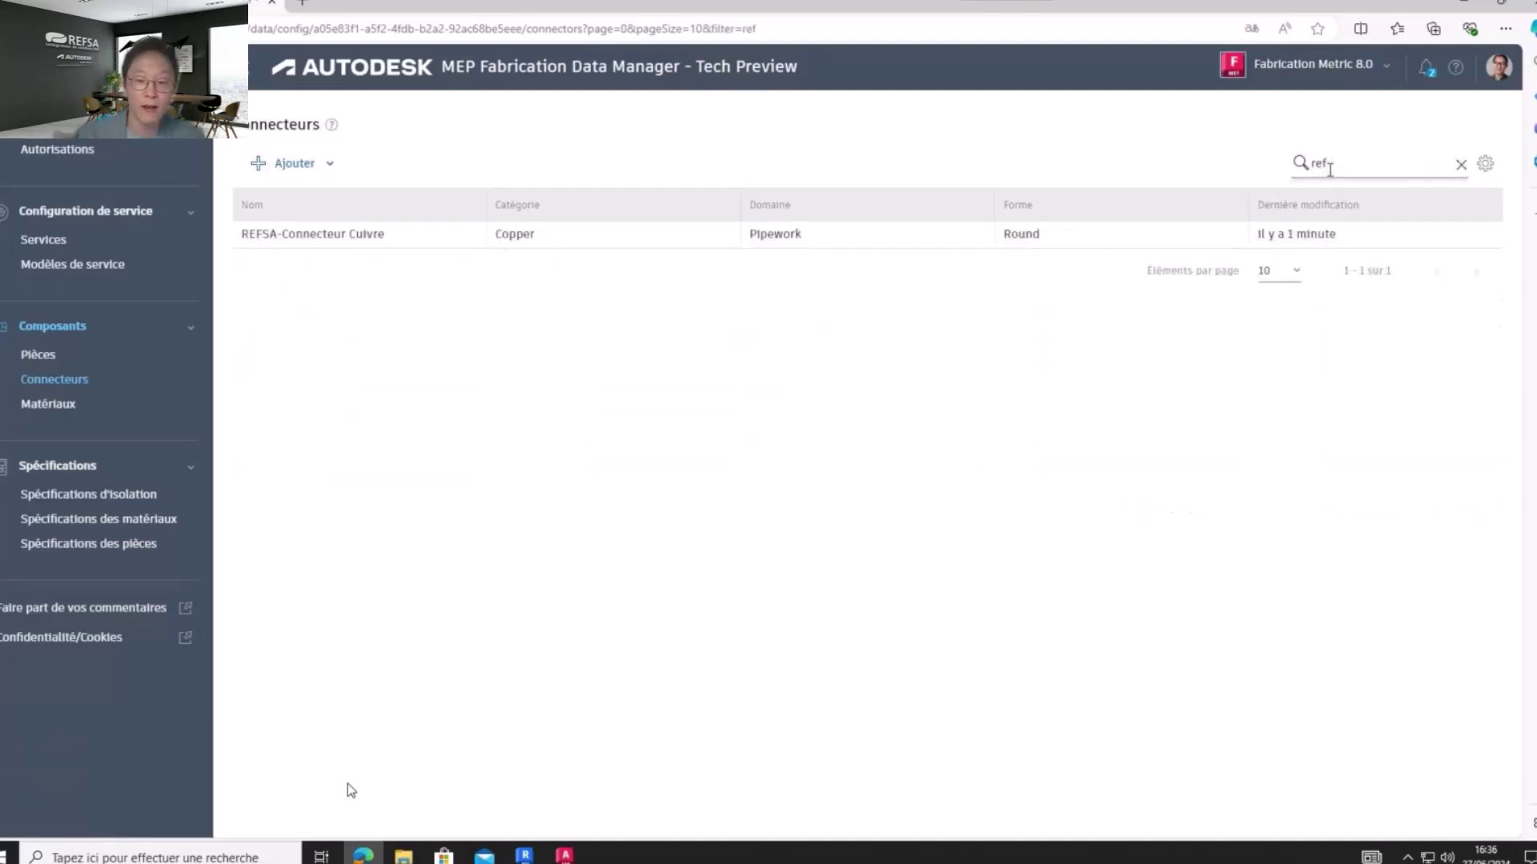
Open REFSA-Connecteur Cuivre and review its basic, estimation and geometry settings
click(347, 240)
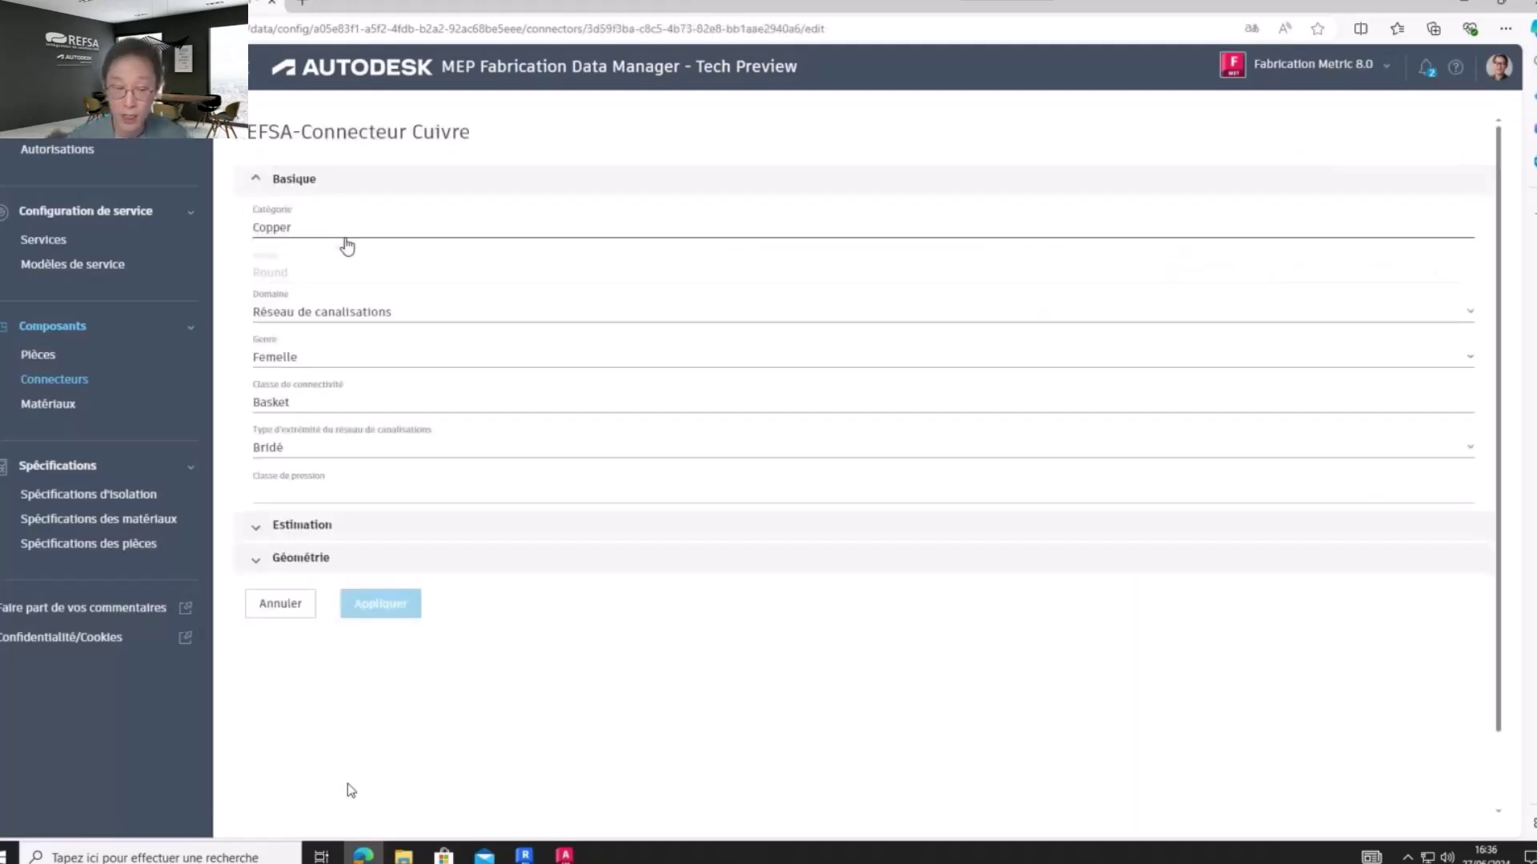
click(304, 535)
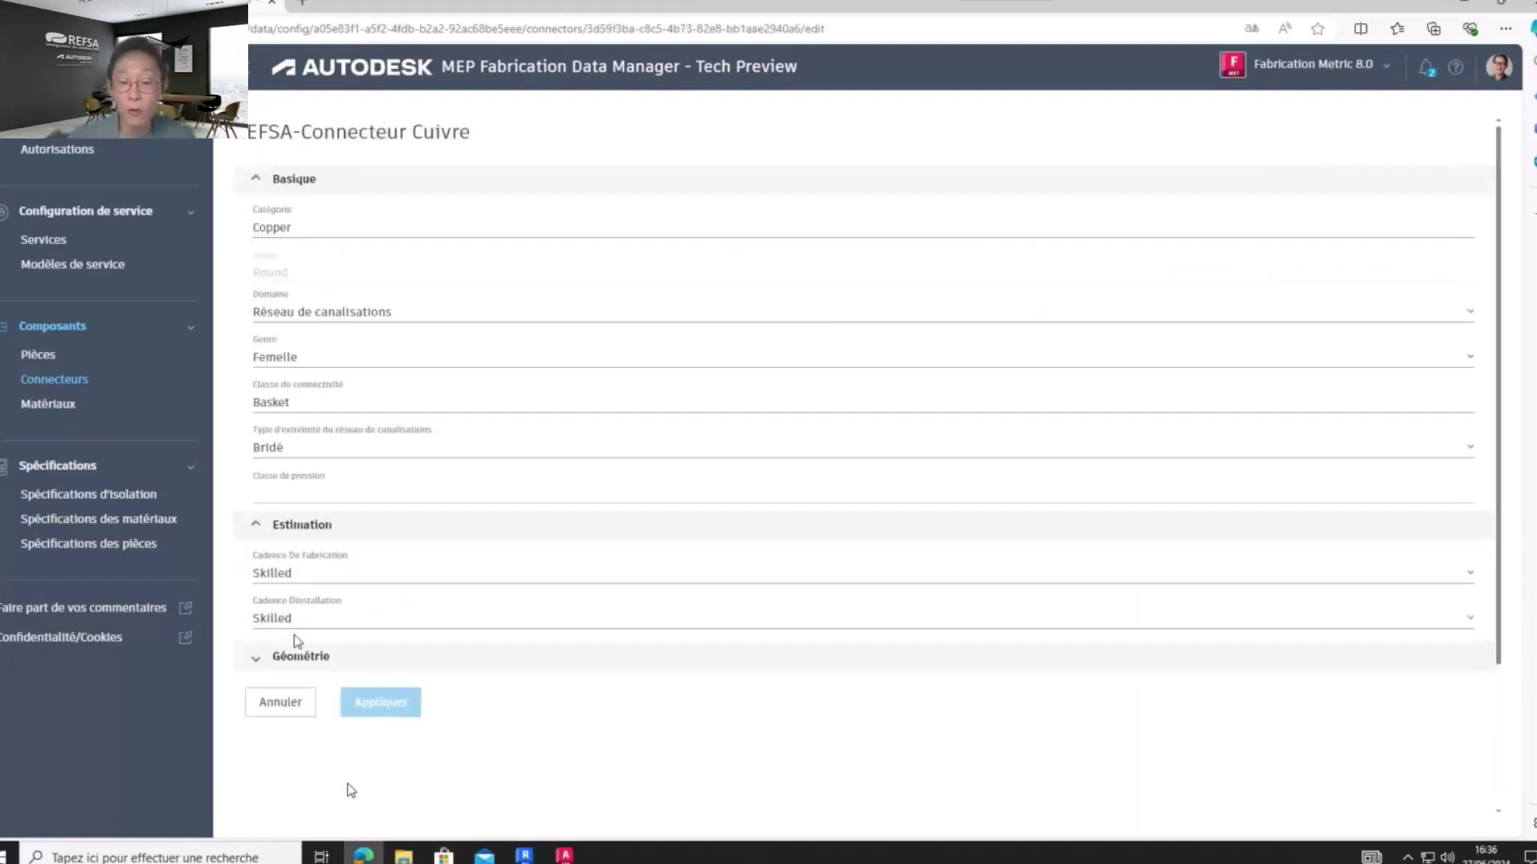
click(317, 652)
scroll(457, 698, down, 2)
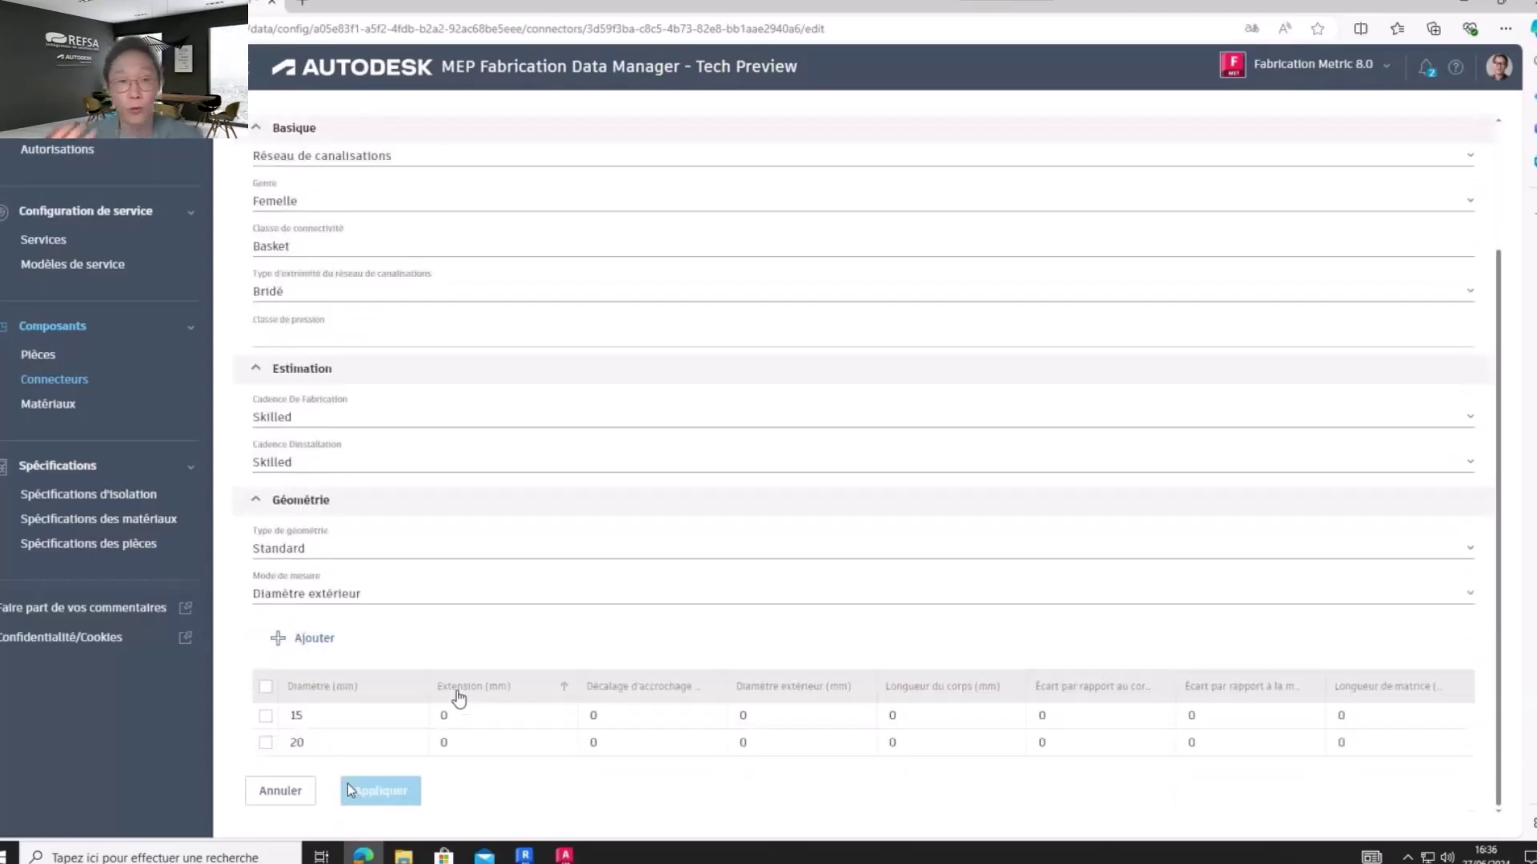
Close the copper connector, then open the COUPLING connector and review its basic, estimation and geometry settings
click(298, 794)
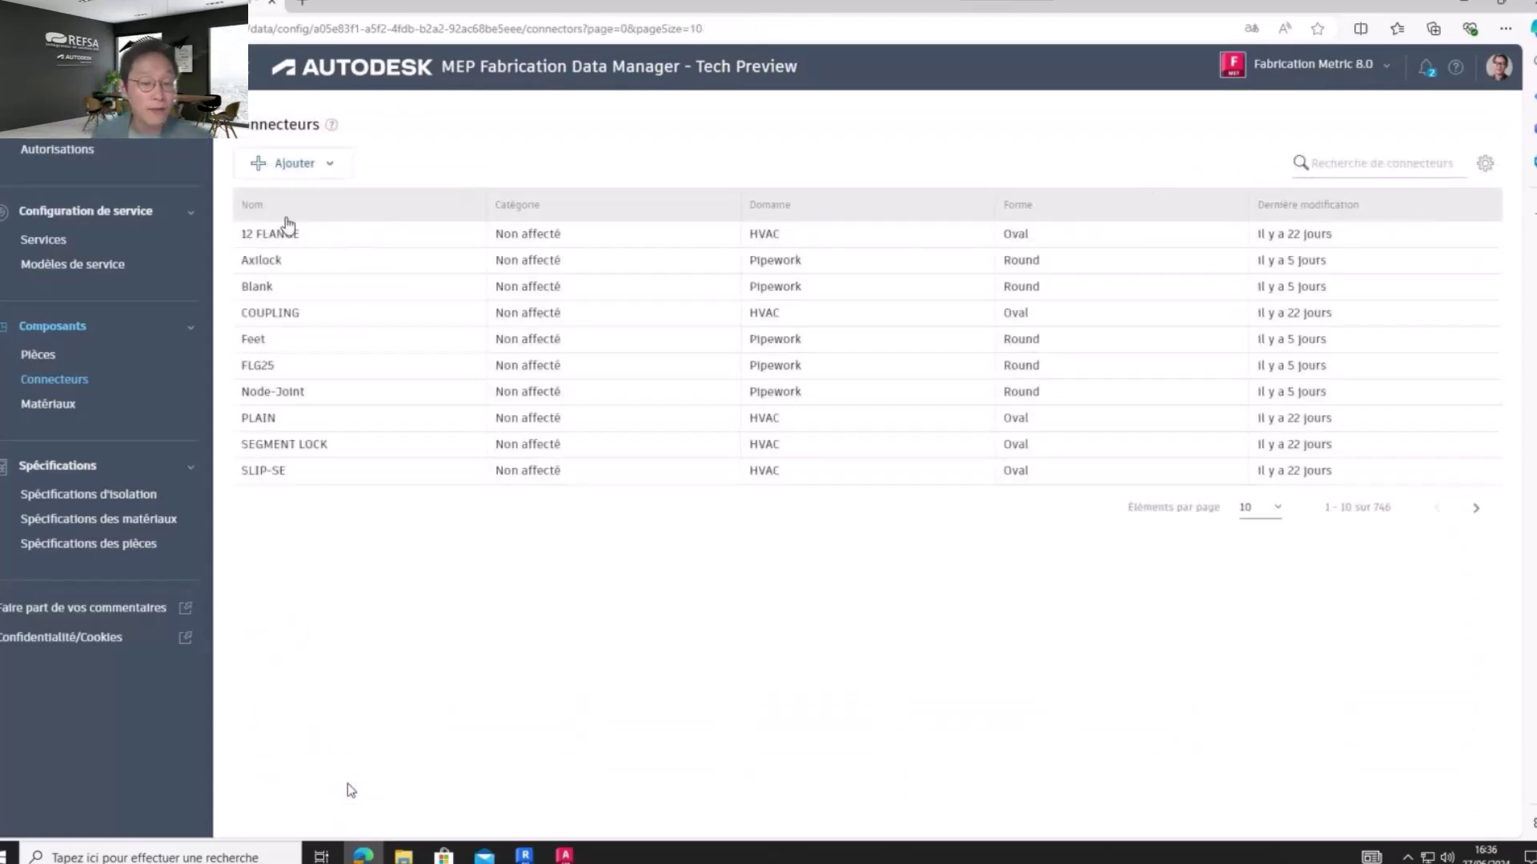
click(351, 319)
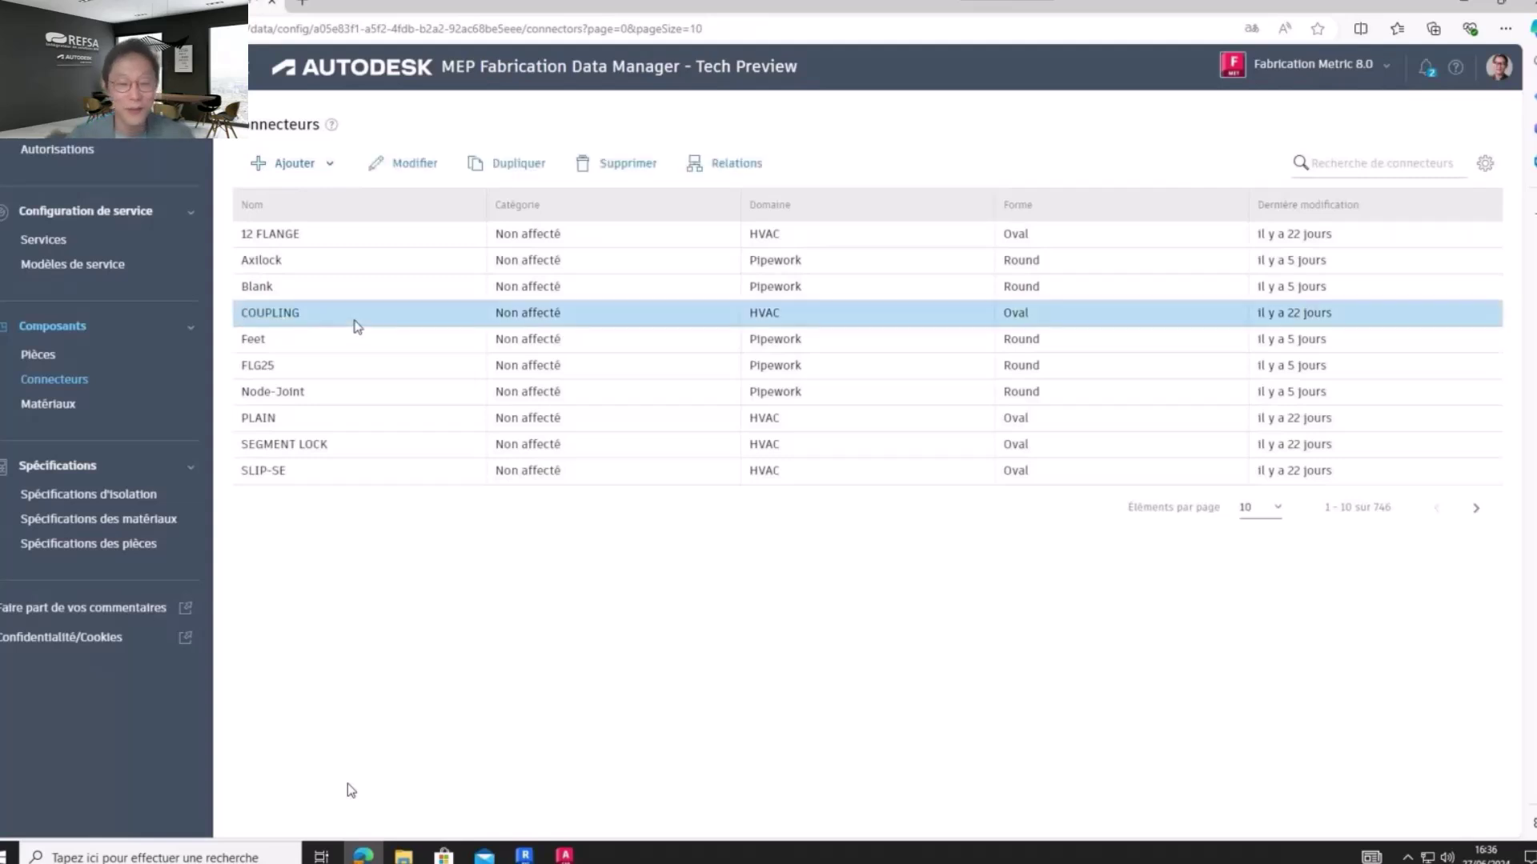
click(415, 169)
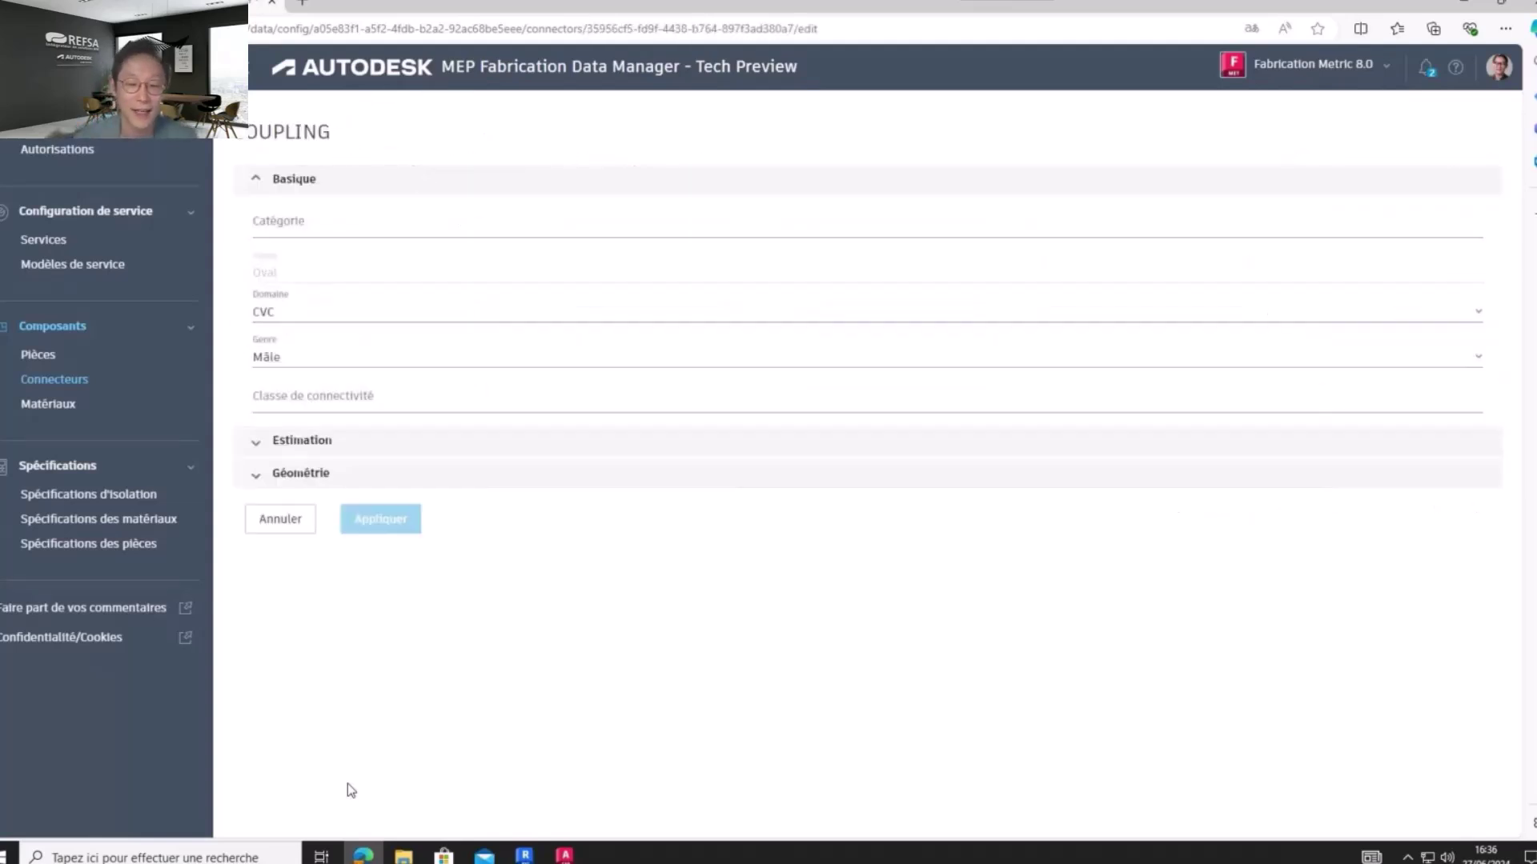
click(258, 444)
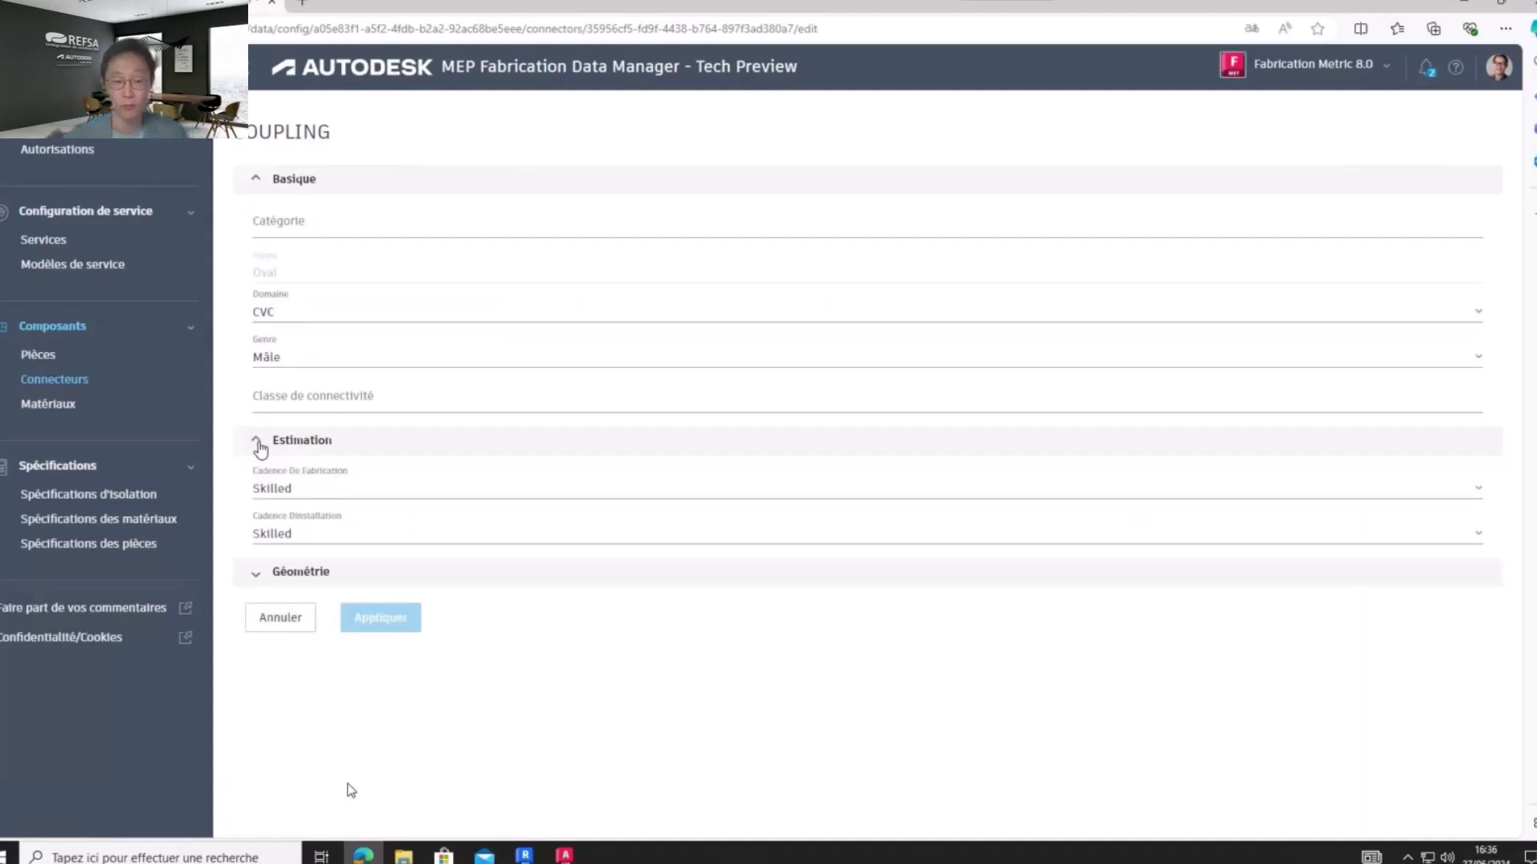
click(255, 571)
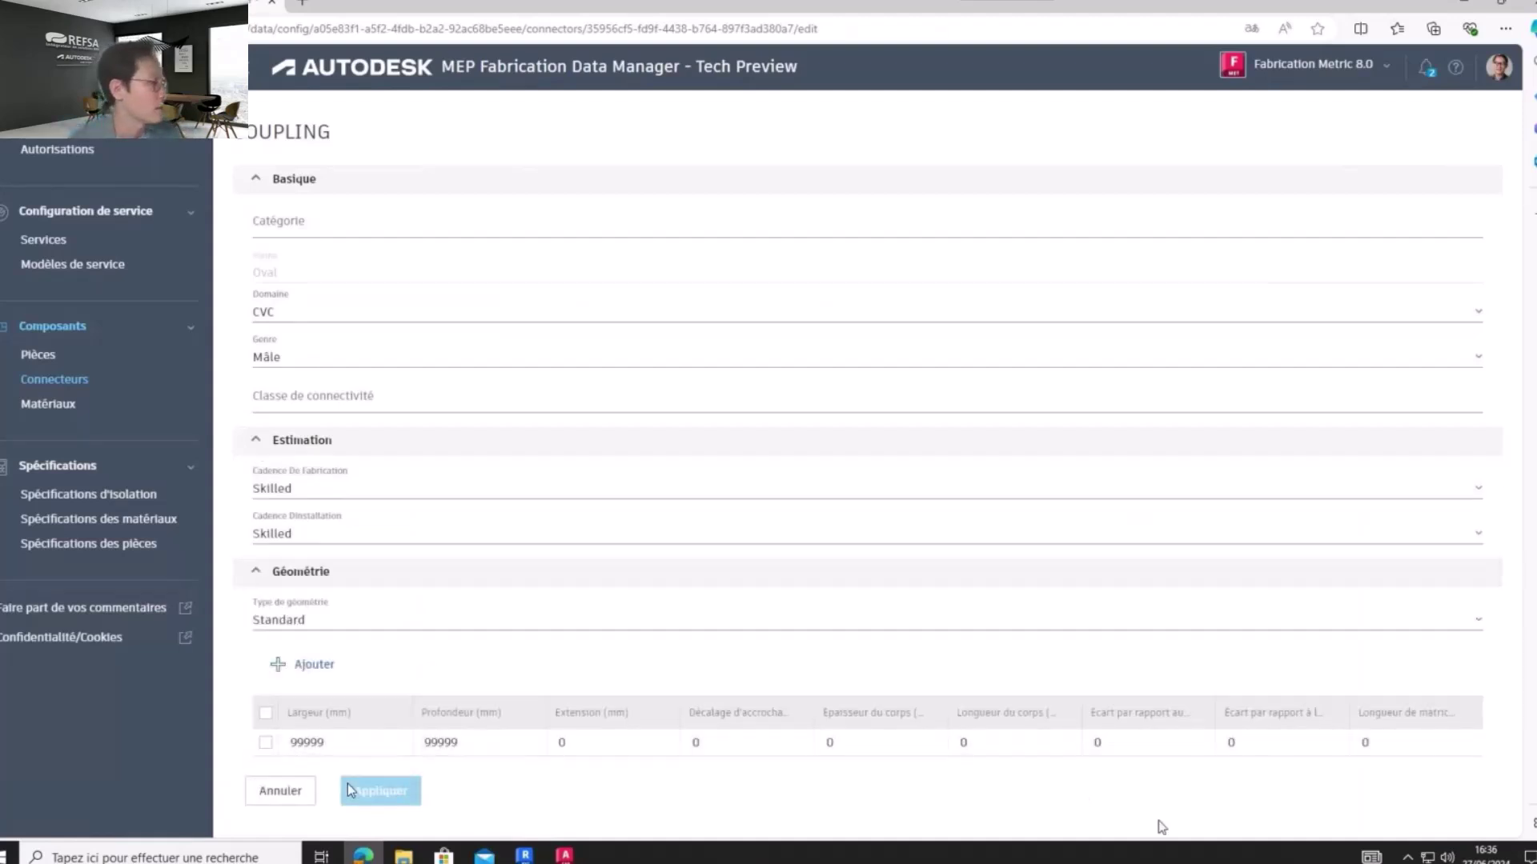
click(377, 791)
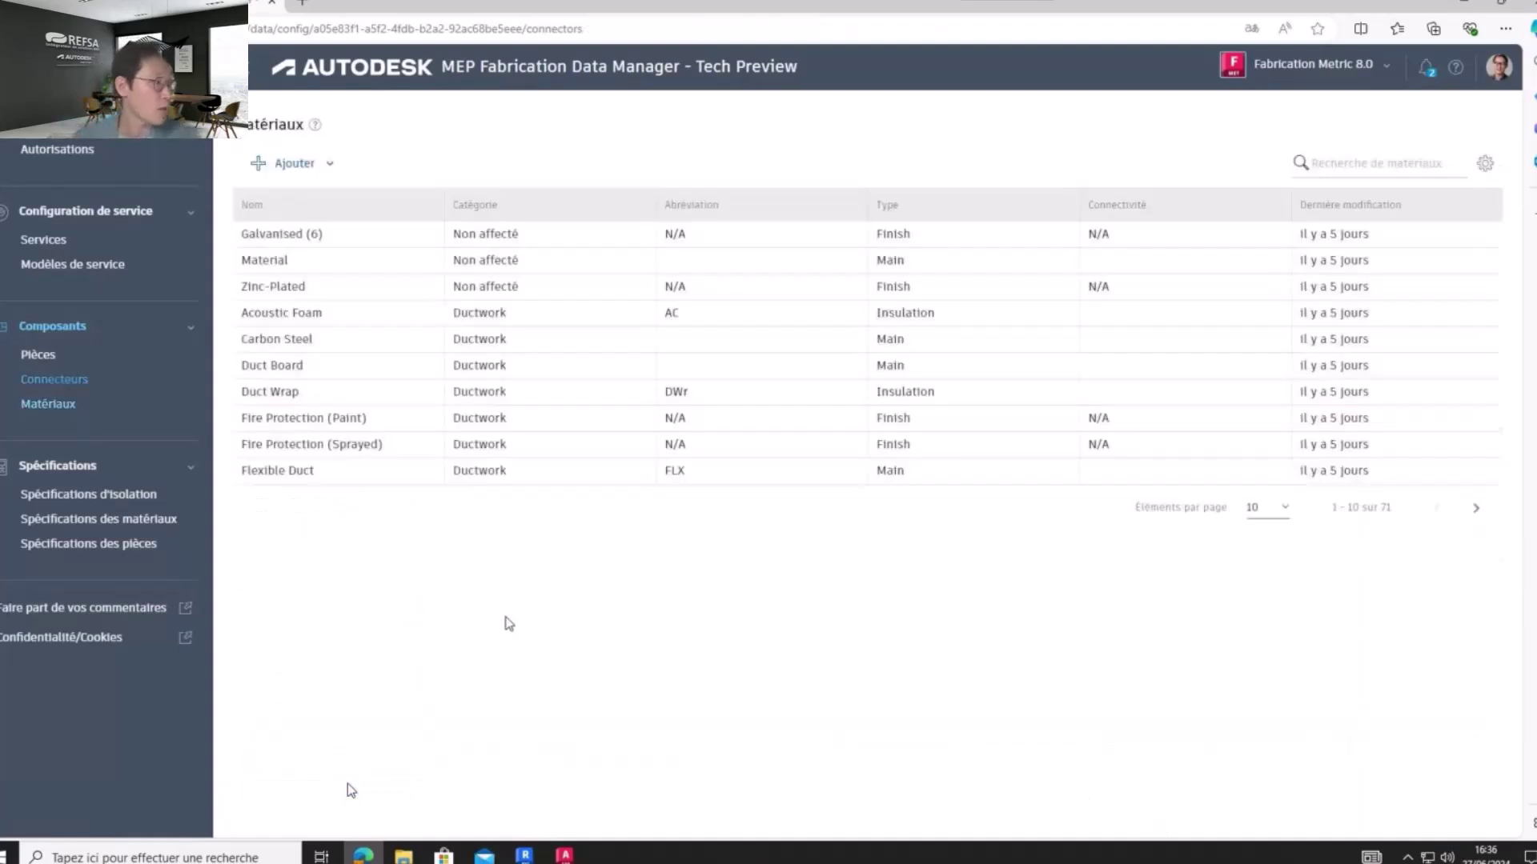
Browse the materials list, the insulation specifications and the first pages of the material specifications
click(48, 415)
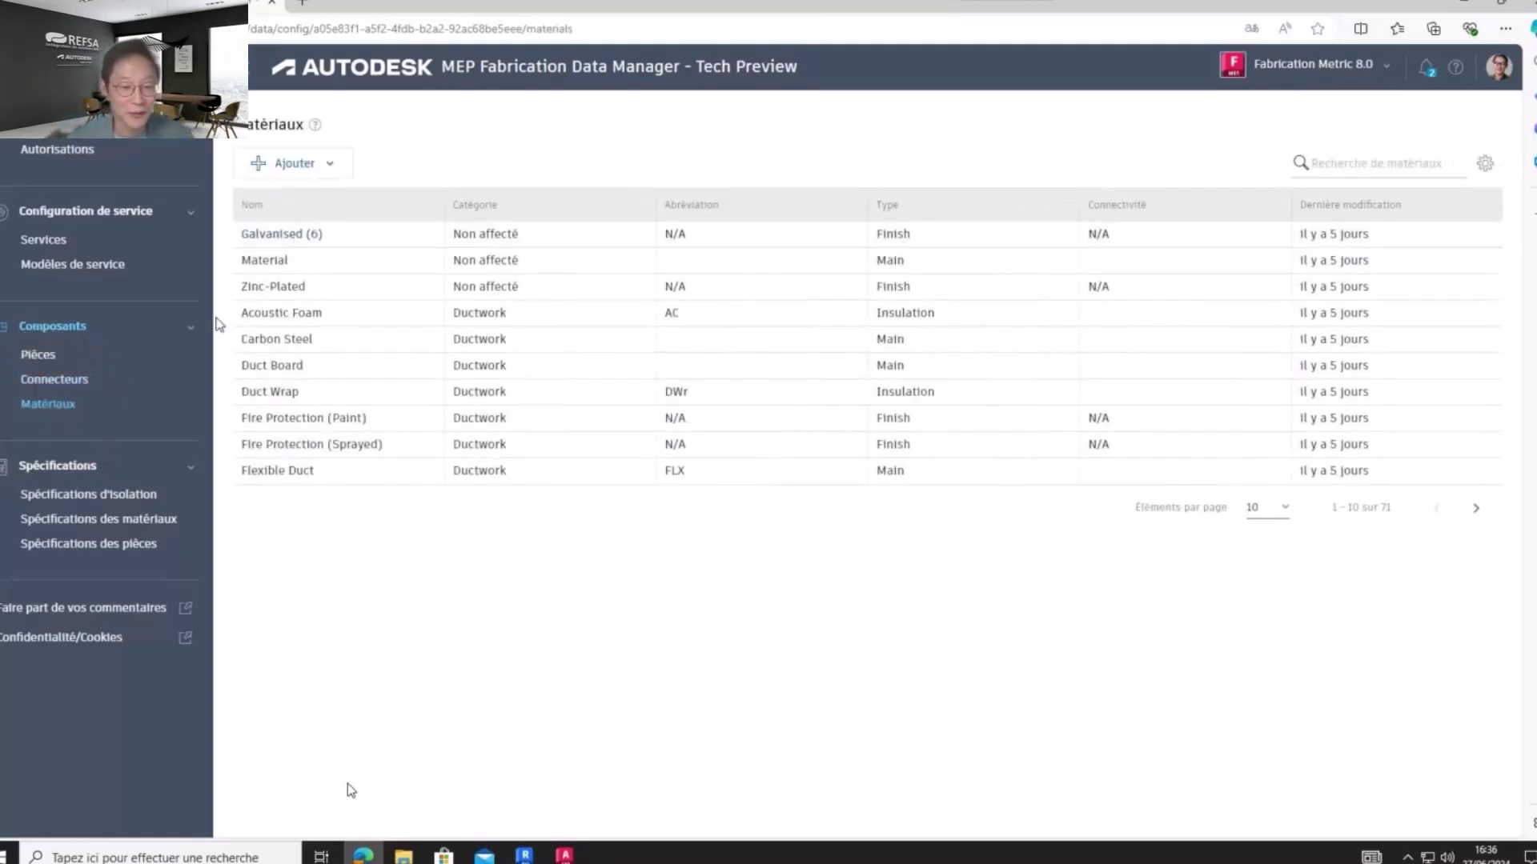
click(116, 496)
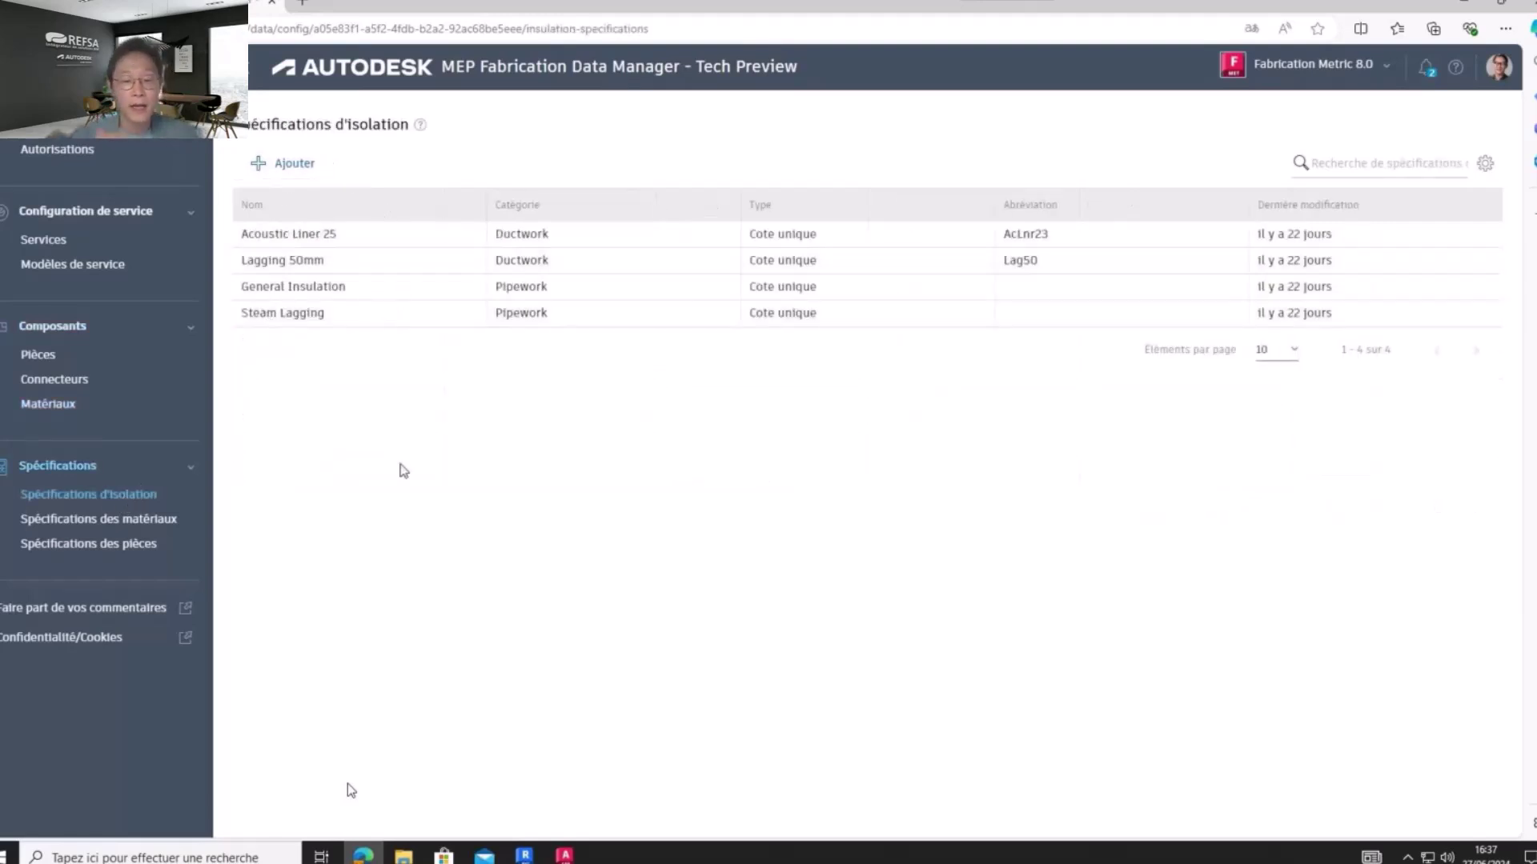
click(108, 522)
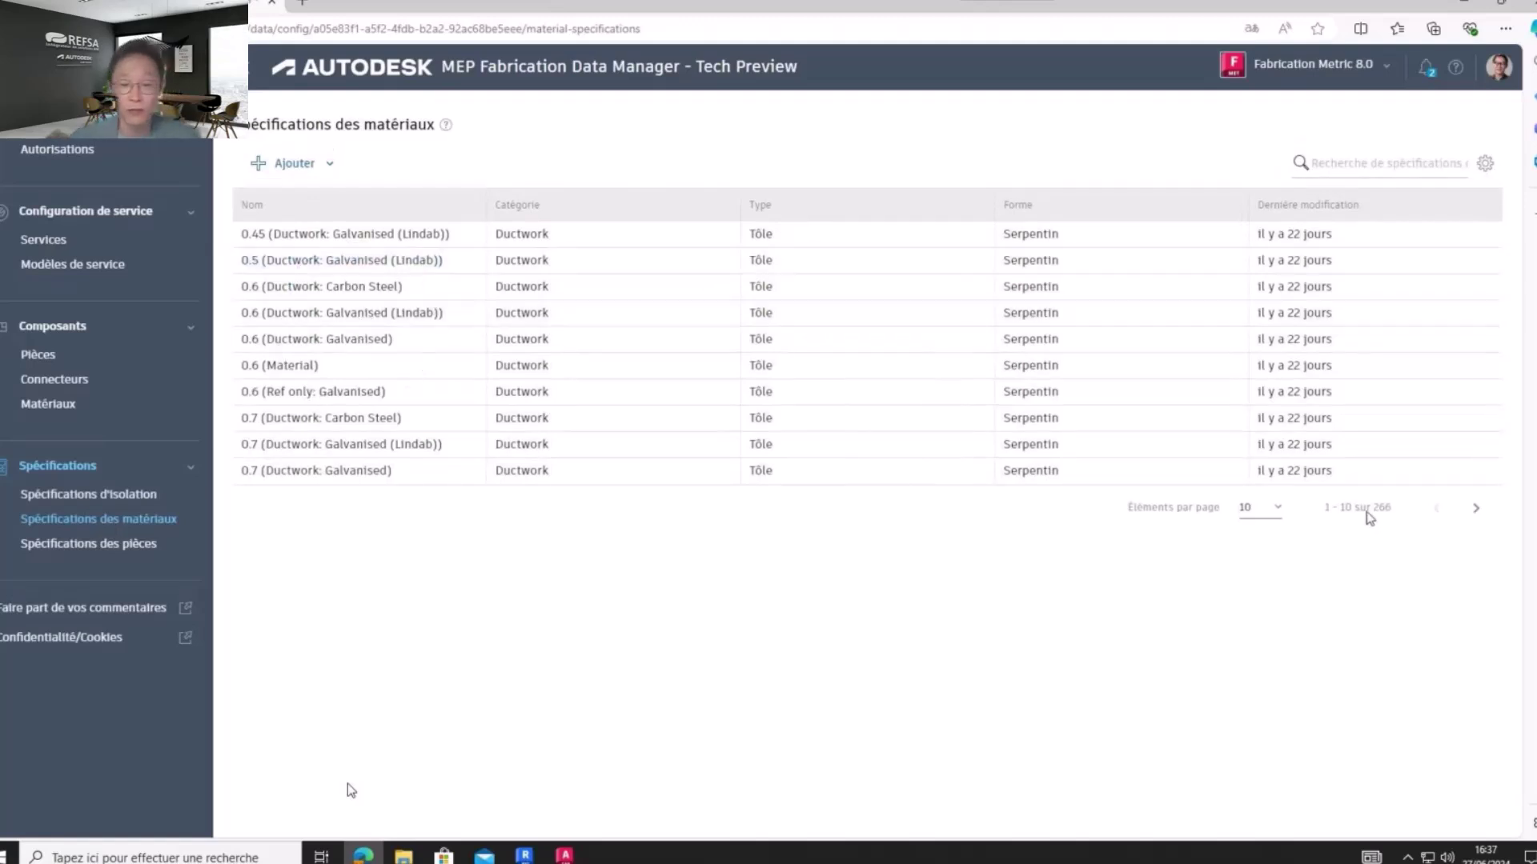
click(1477, 509)
click(1476, 509)
click(1477, 509)
click(1477, 509)
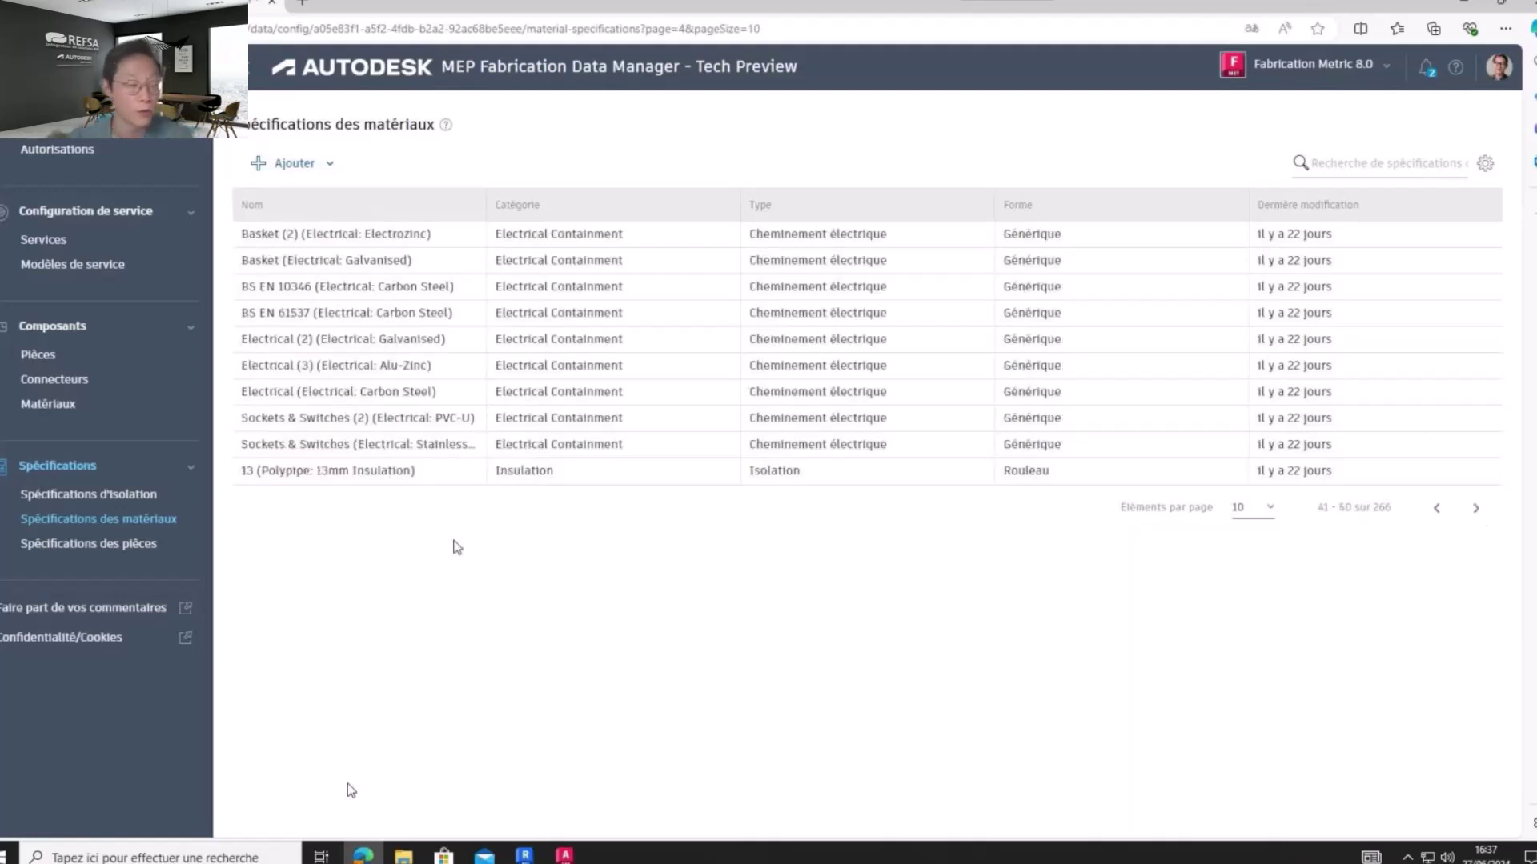
Browse the part specifications, open Lindab 2010 and examine its first Galvanised table entry
click(97, 545)
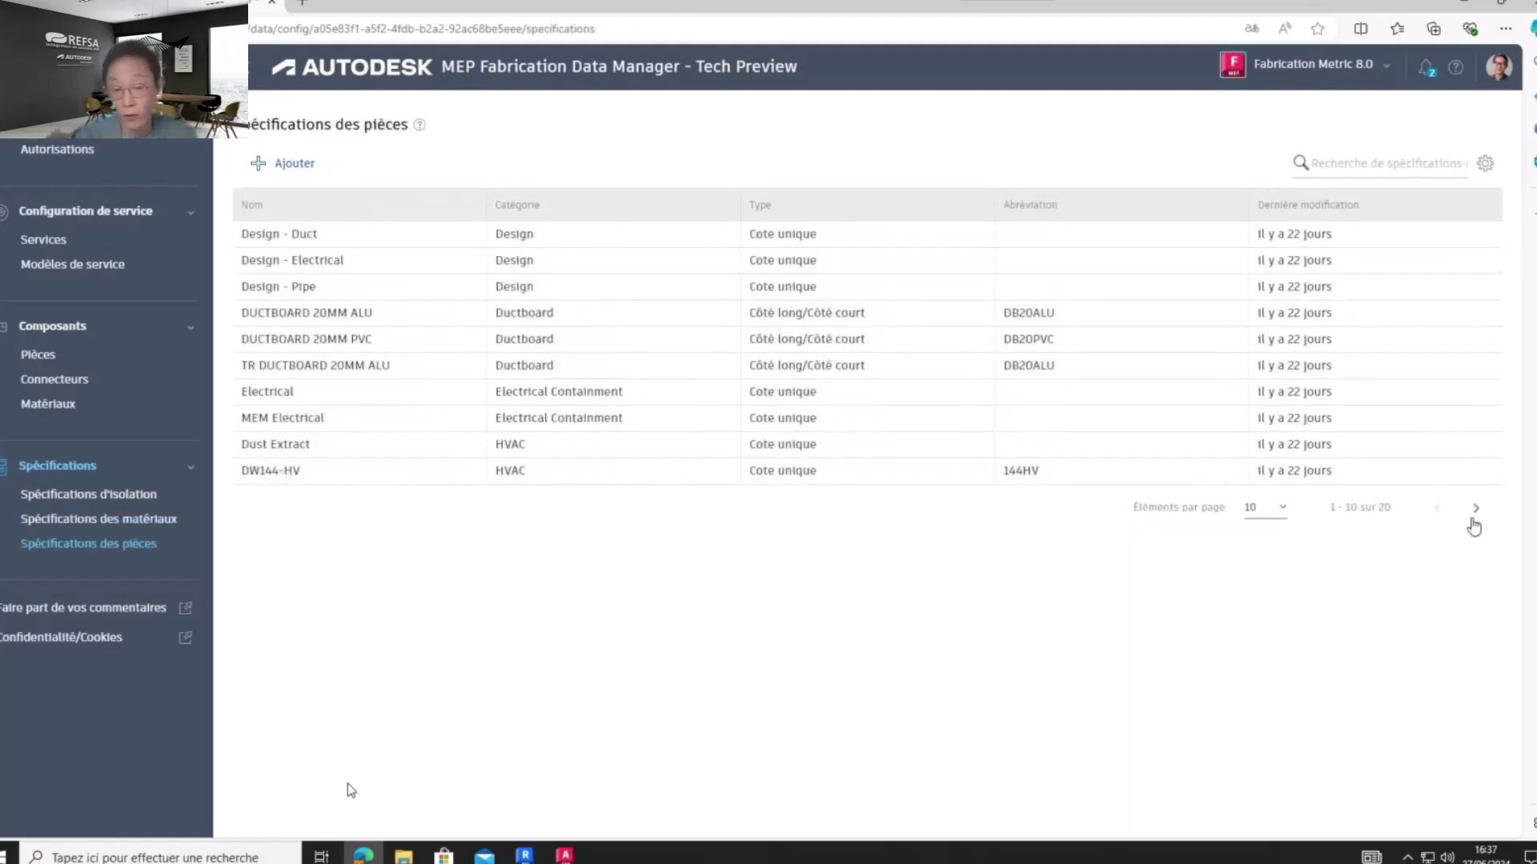
click(1477, 508)
click(296, 313)
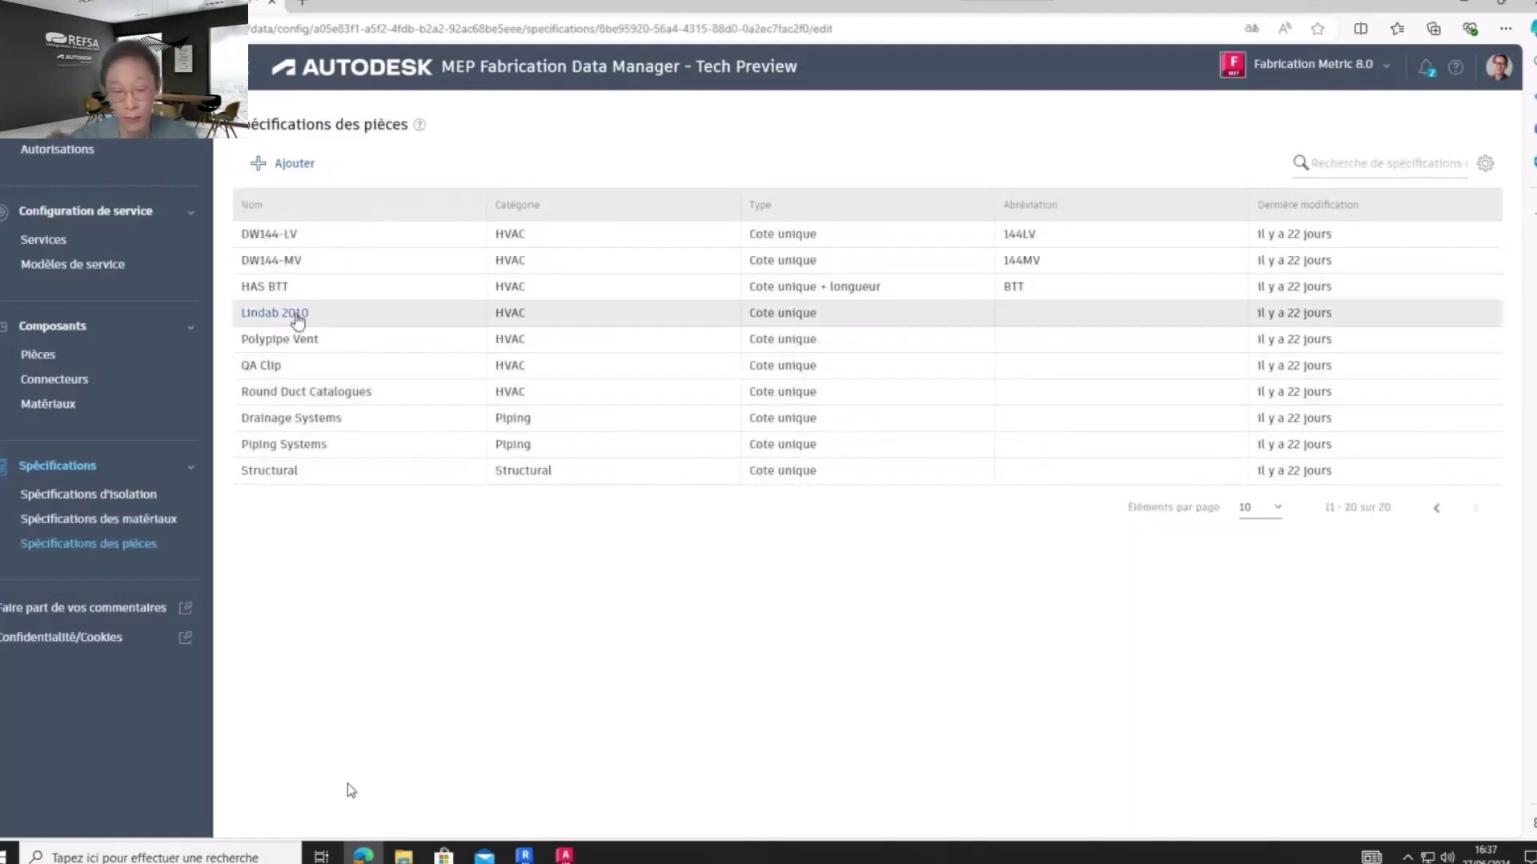
click(265, 360)
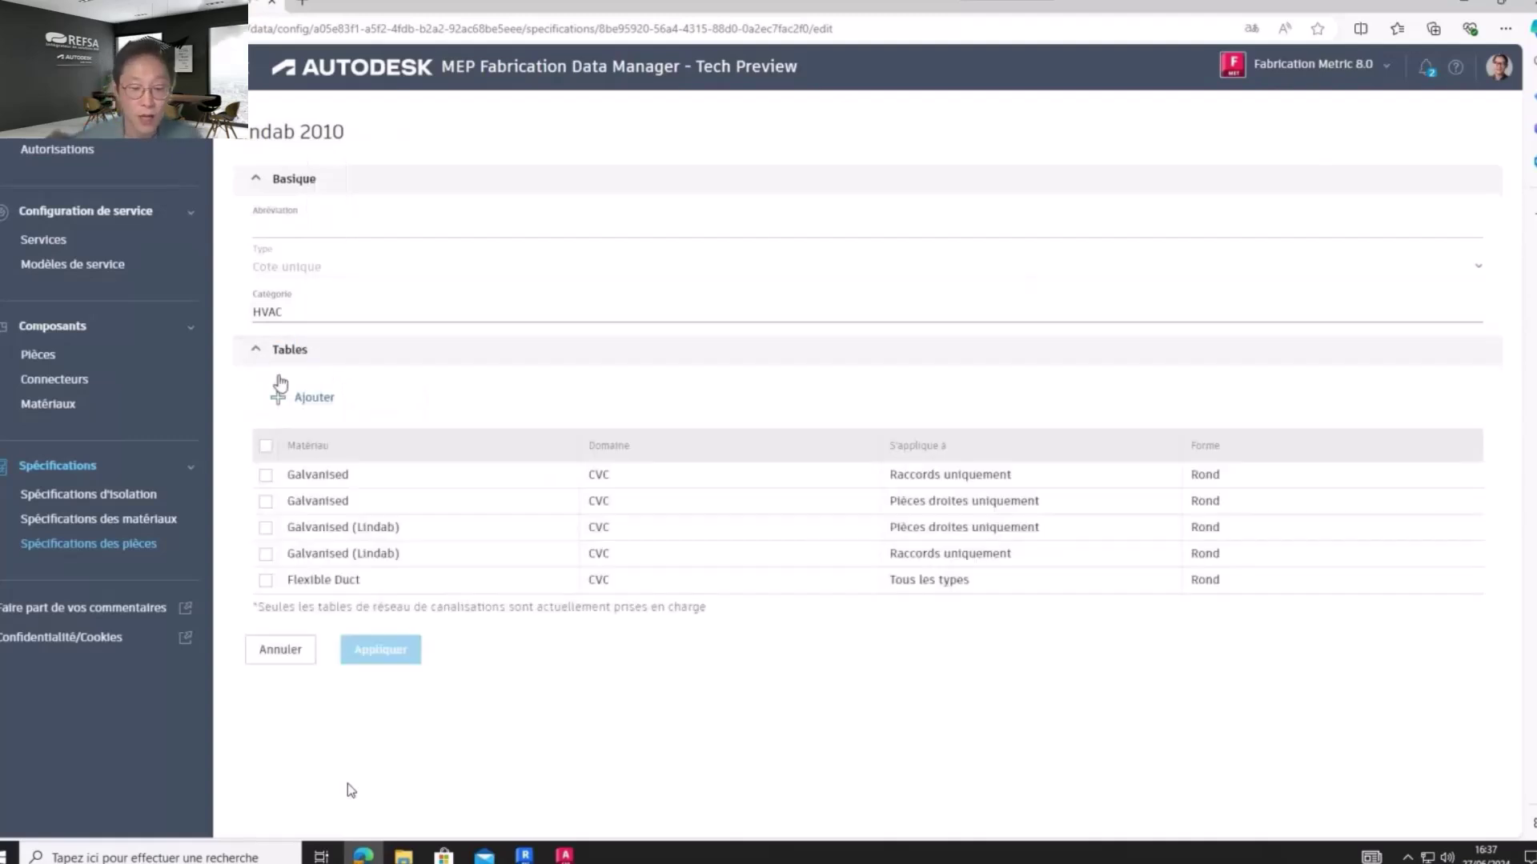
click(266, 476)
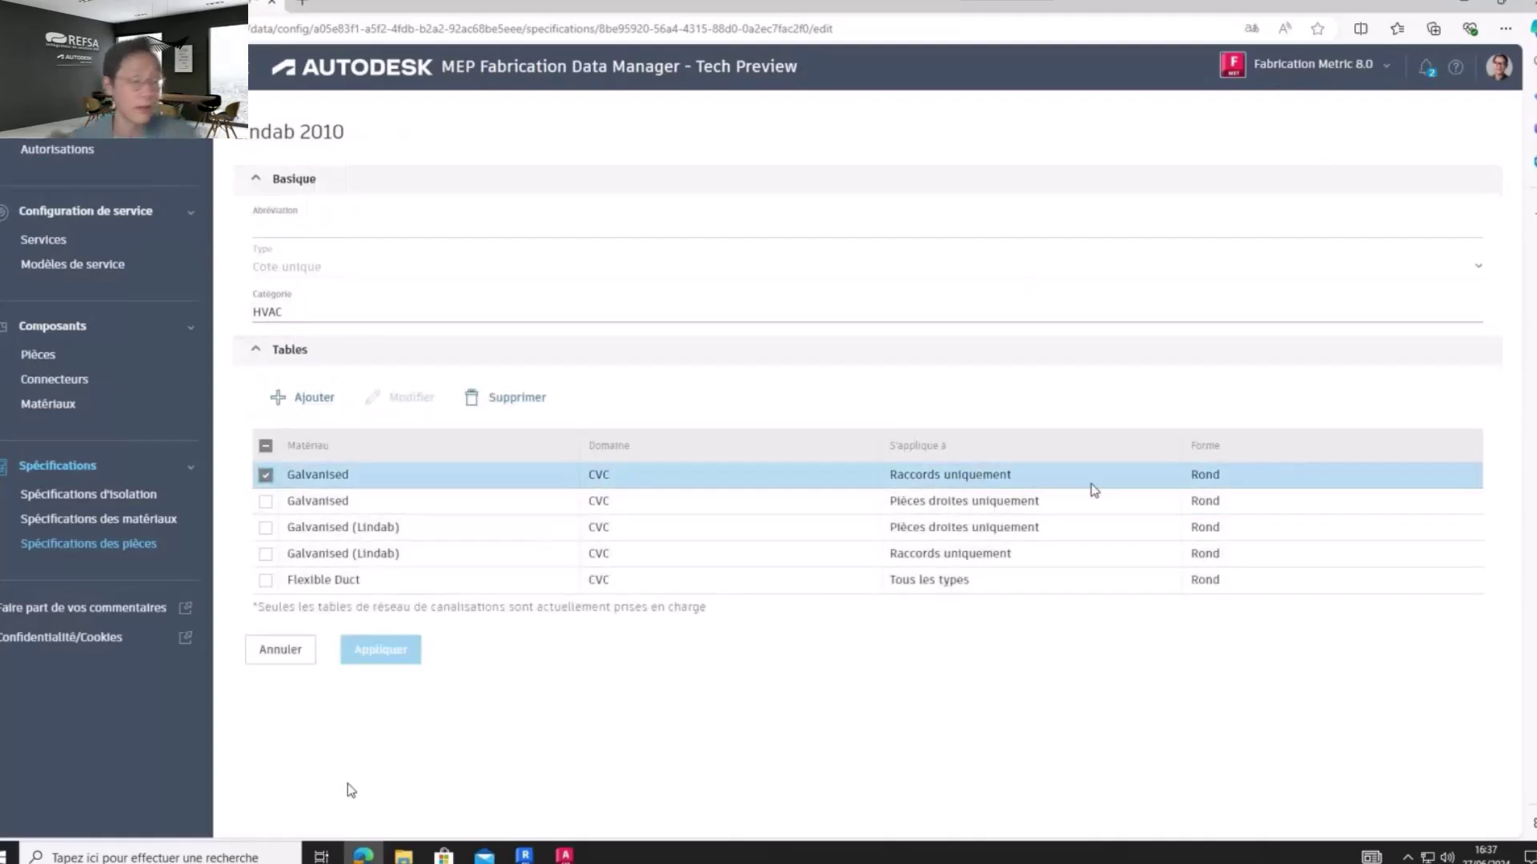
key(ctrl)
key(ctrl)
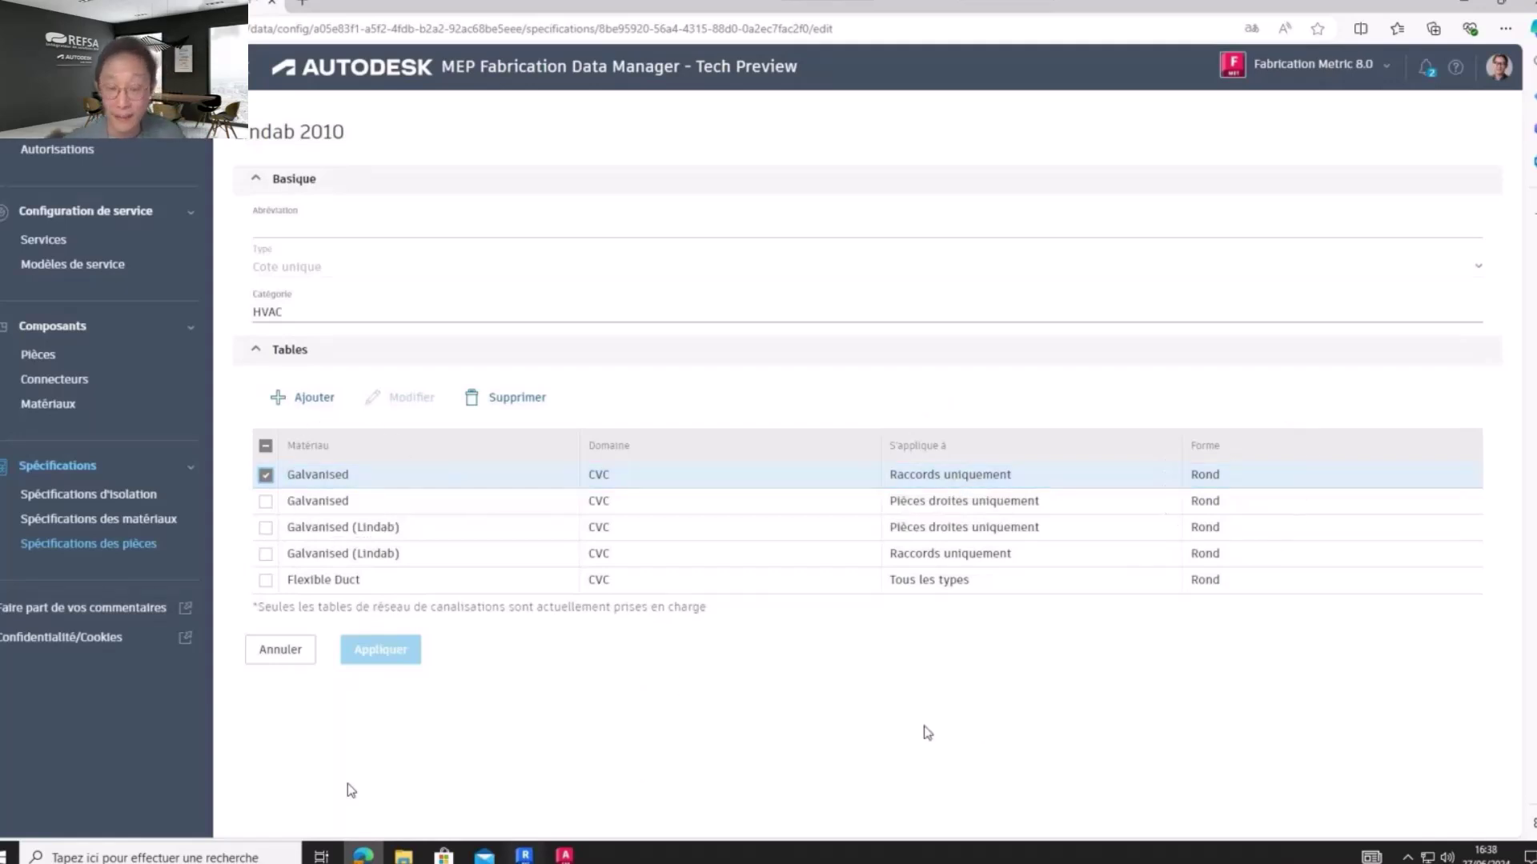
Switch to Revit and select the entire connected domestic cold water pipe network in the Cover 3D view
key(alt+Tab)
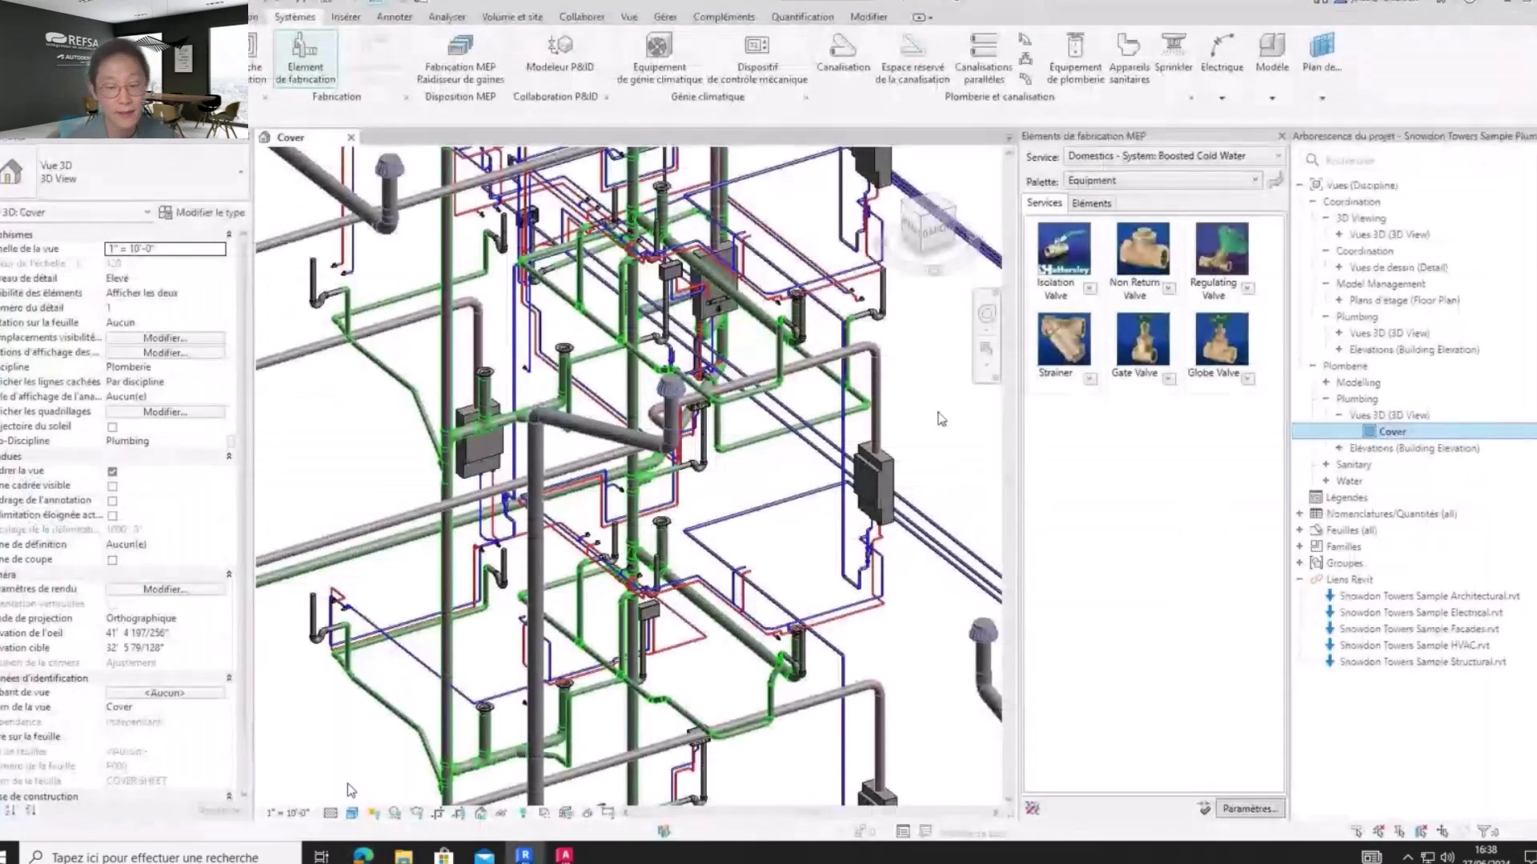
scroll(519, 217, up, 3)
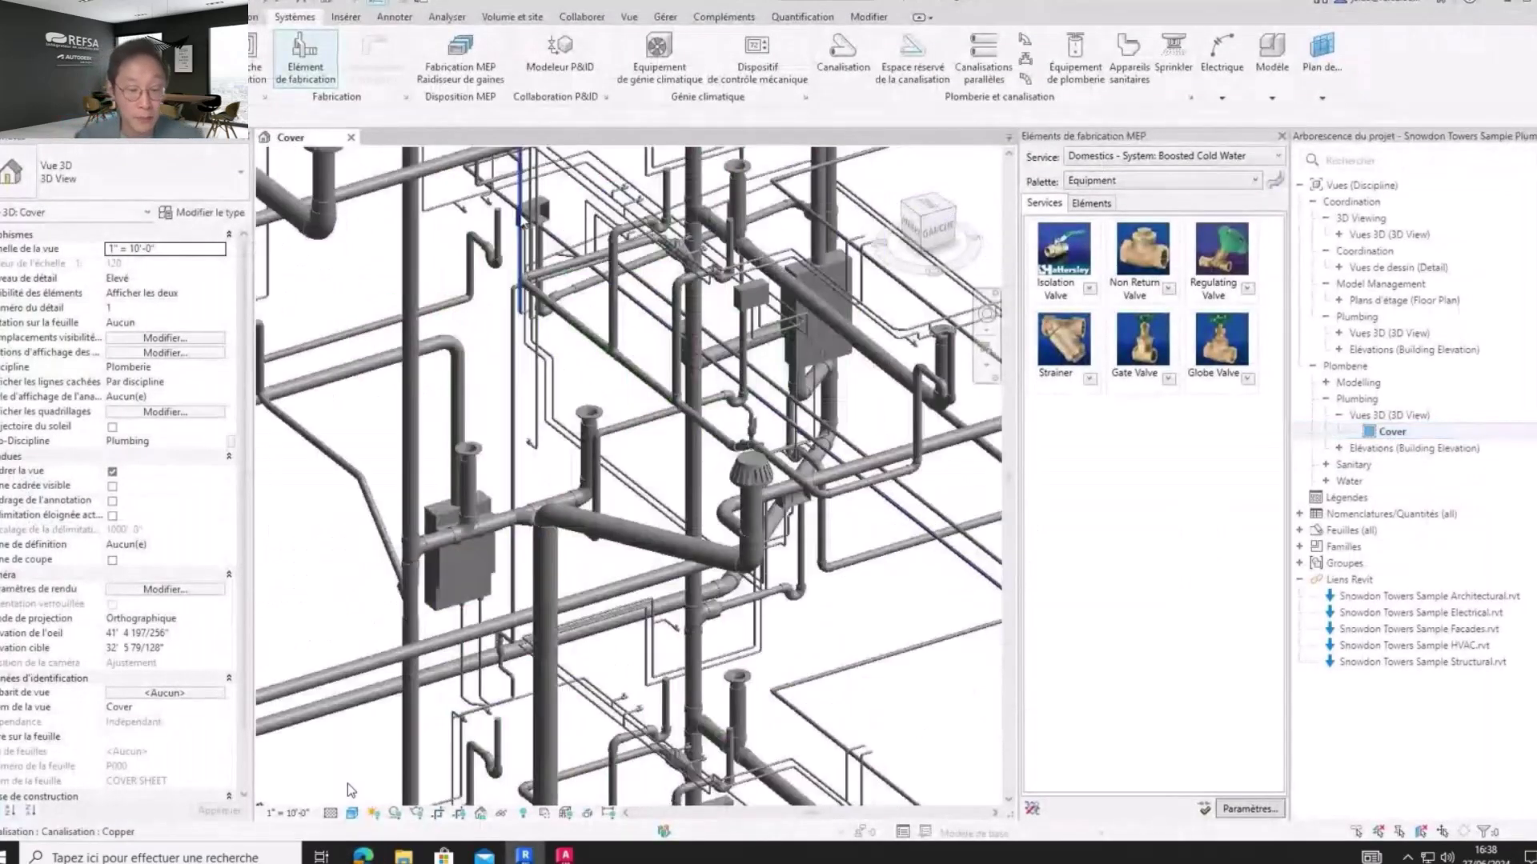
scroll(593, 376, down, 2)
middle_drag(713, 152, 679, 381)
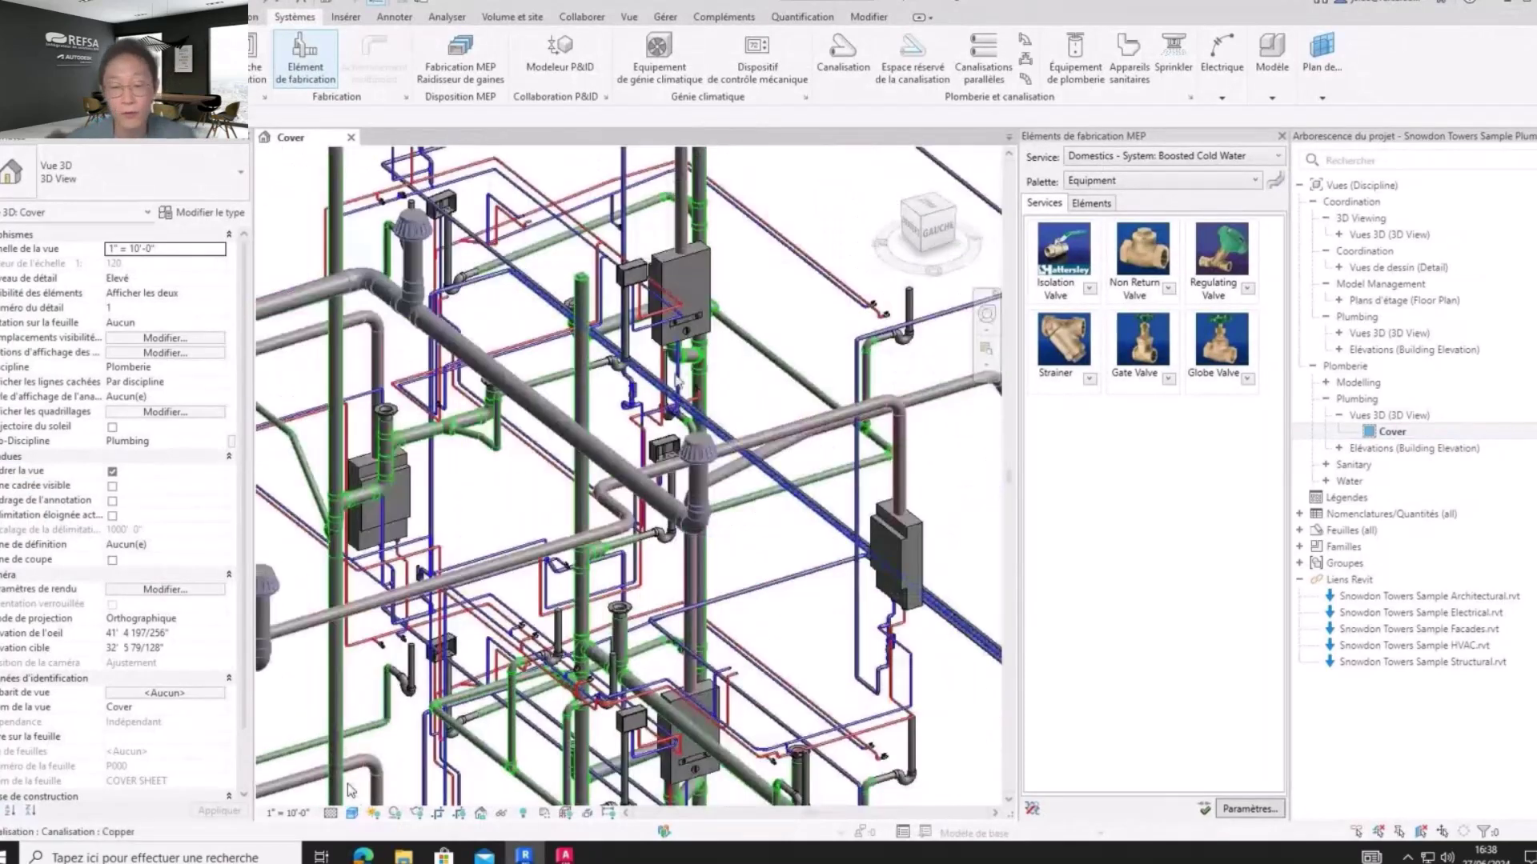
scroll(679, 382, up, 3)
key(Tab)
key(Tab)
click(682, 385)
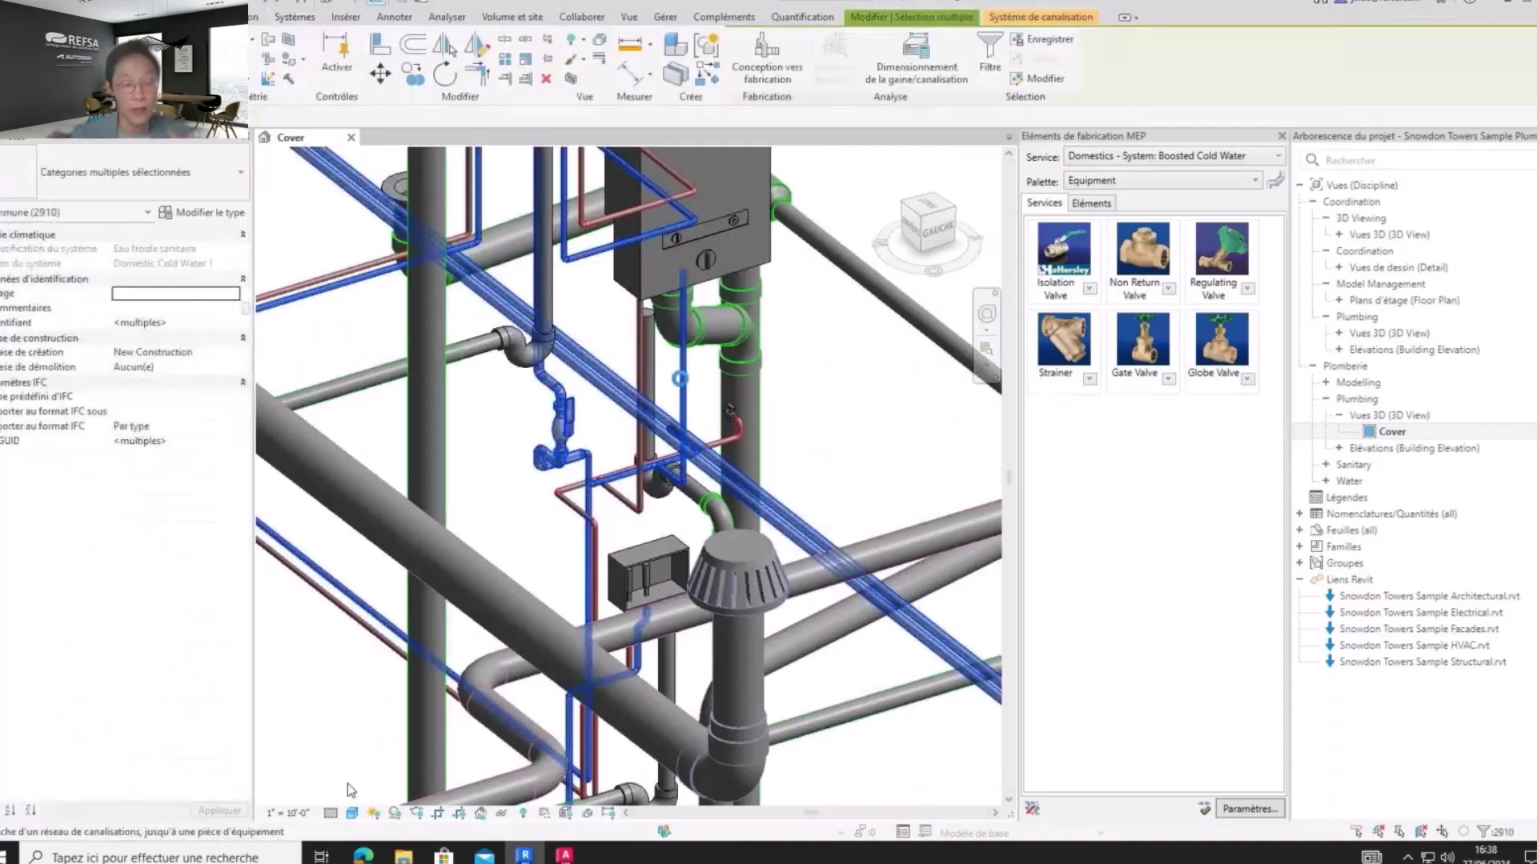
Temporarily isolate the selected domestic cold water network in the 3D view
scroll(681, 382, down, 3)
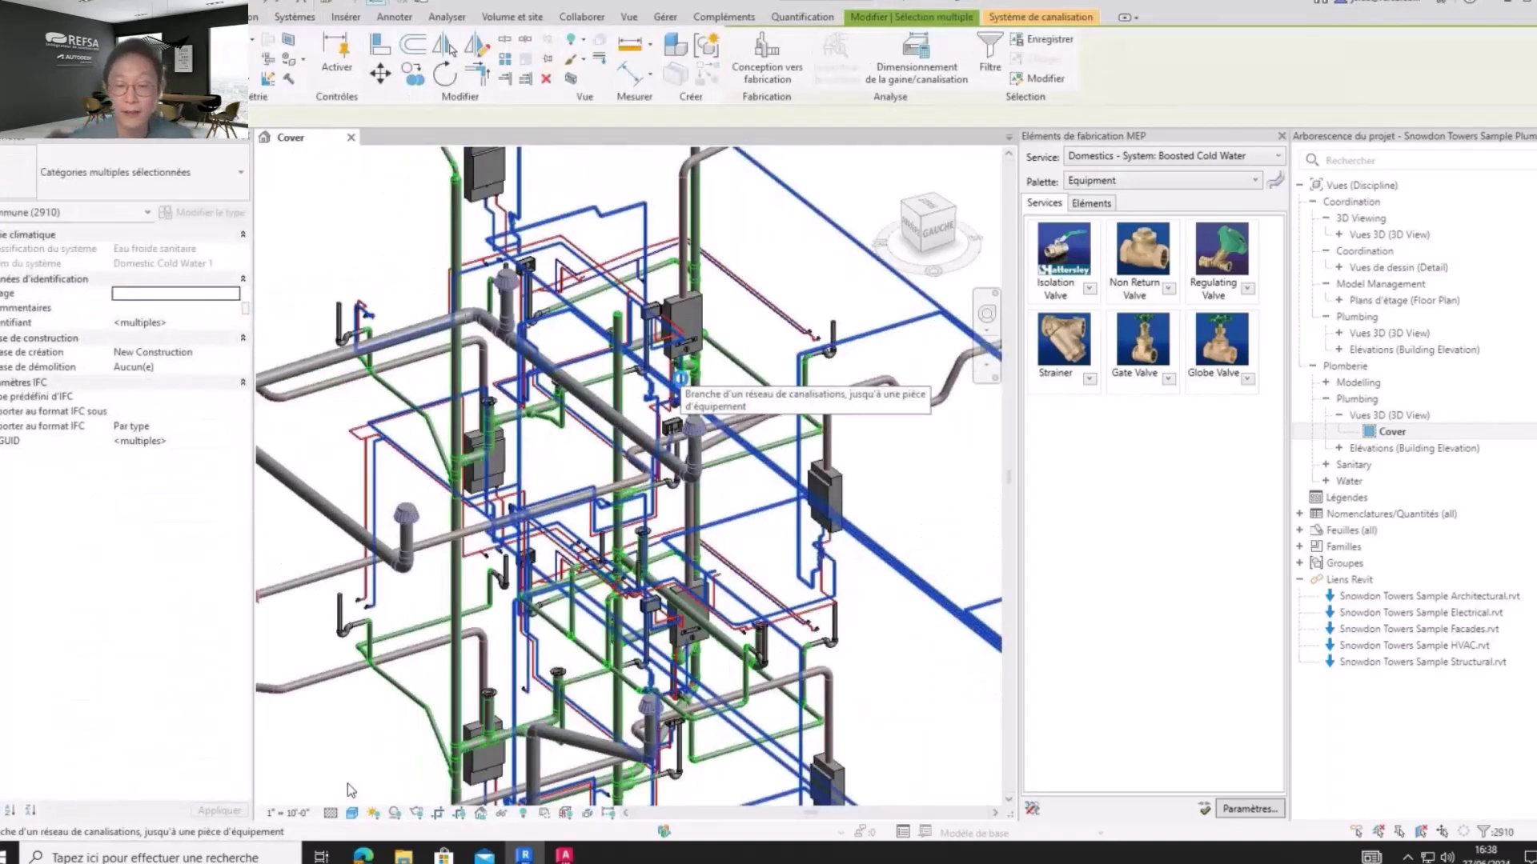
key(h)
key(i)
scroll(866, 462, down, 3)
middle_drag(866, 461, 751, 444)
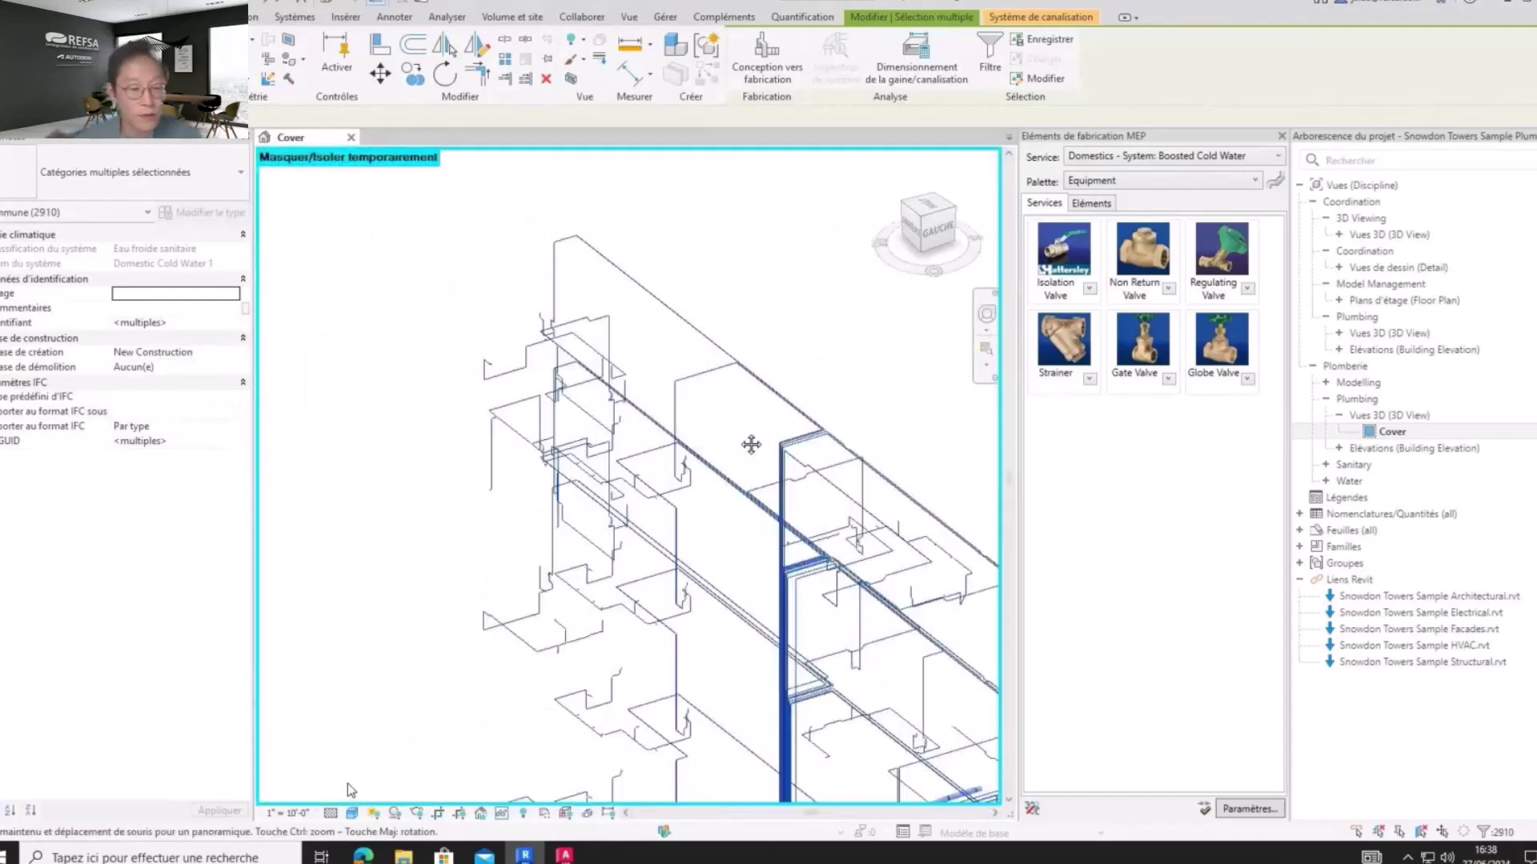
scroll(751, 444, up, 3)
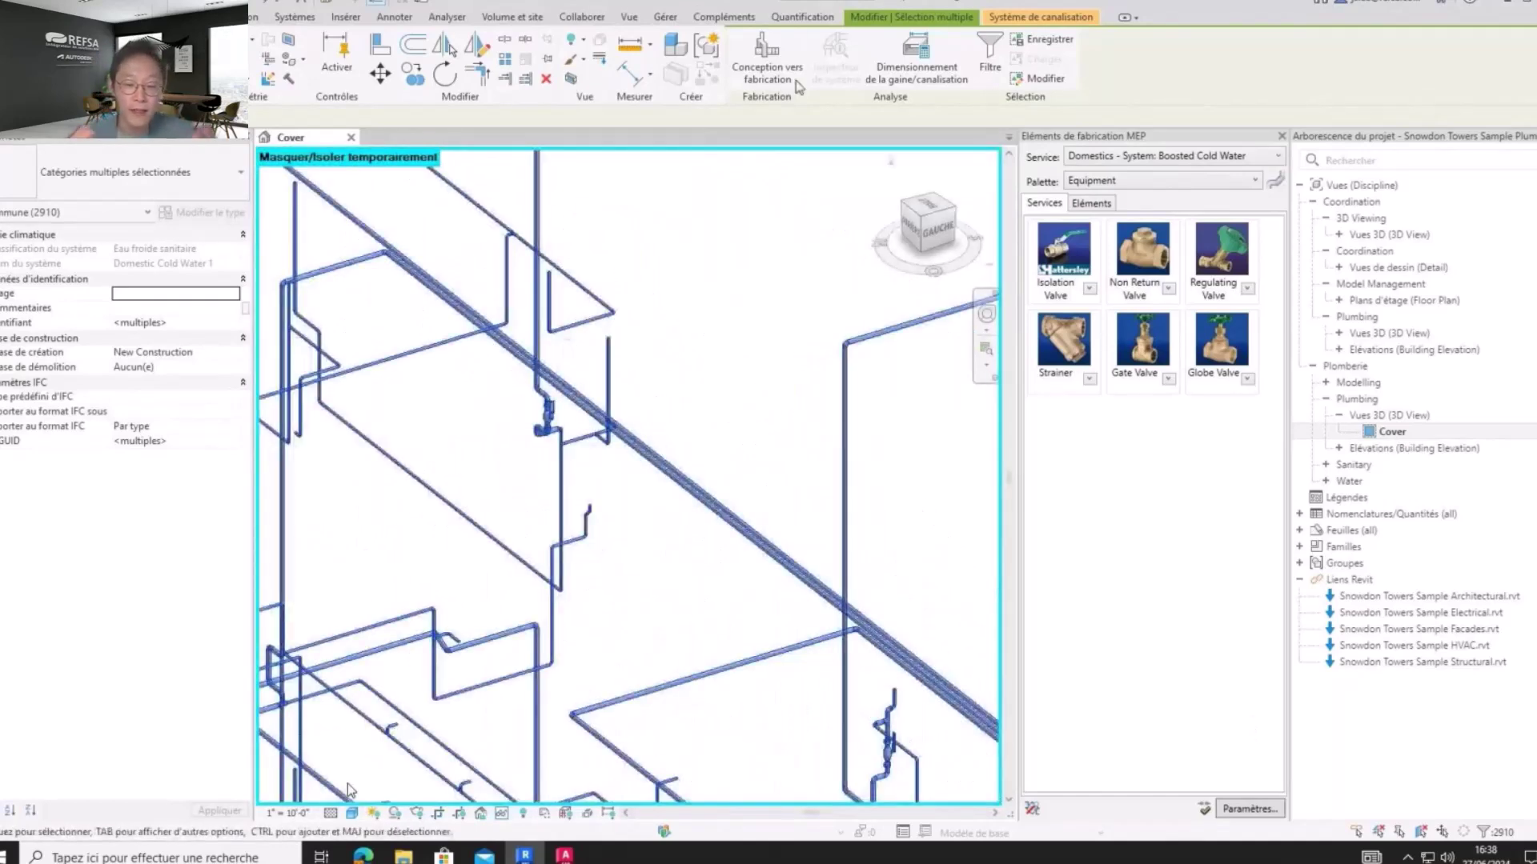
Start the design-to-fabrication conversion with the Boosted Cold Water service and map the 1" ball valve to 100 : Par défaut
click(769, 70)
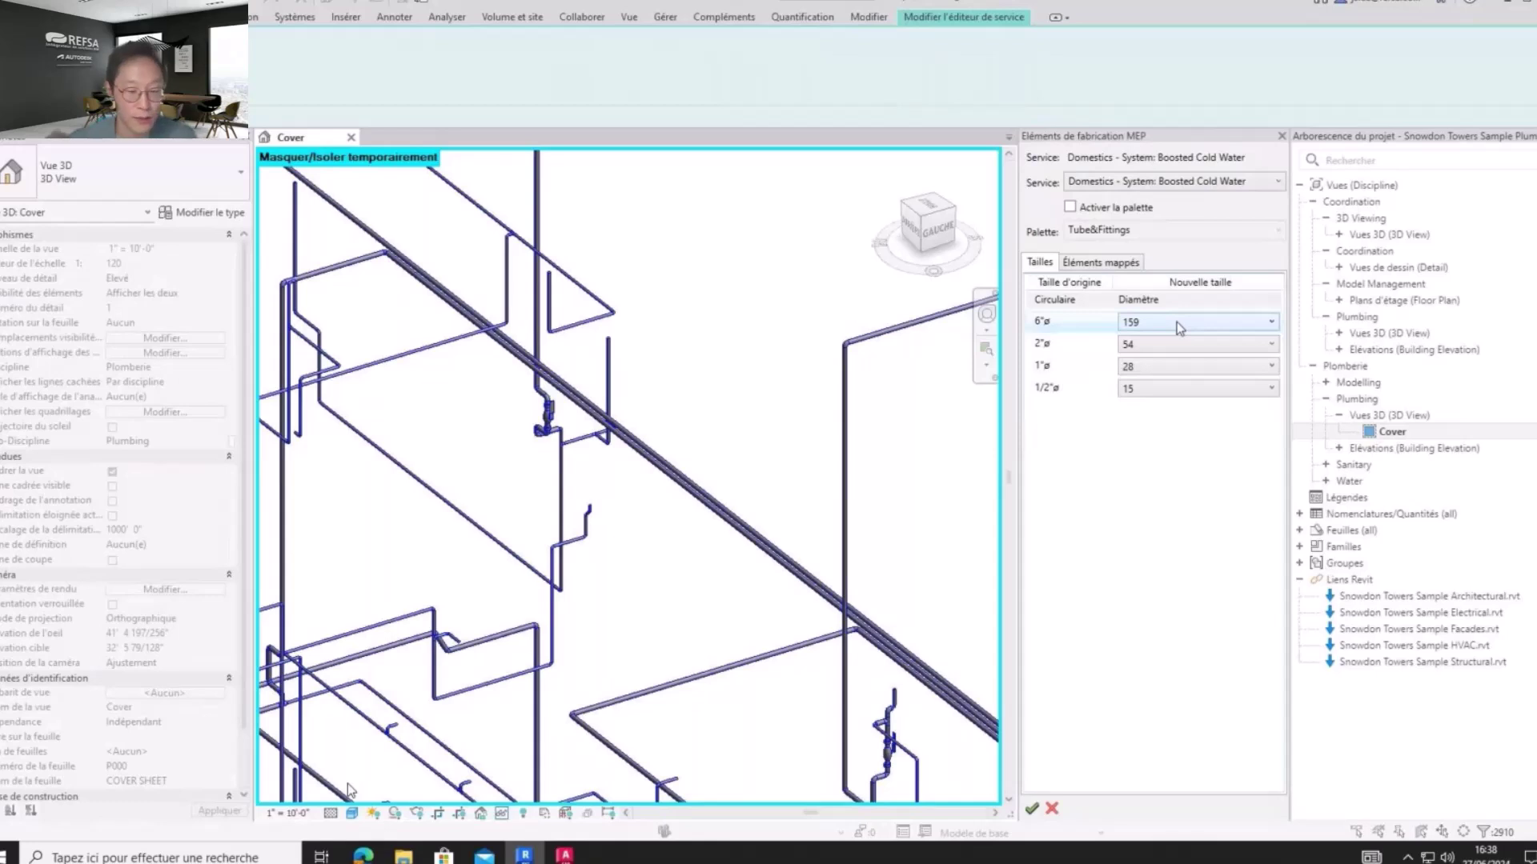
click(1174, 340)
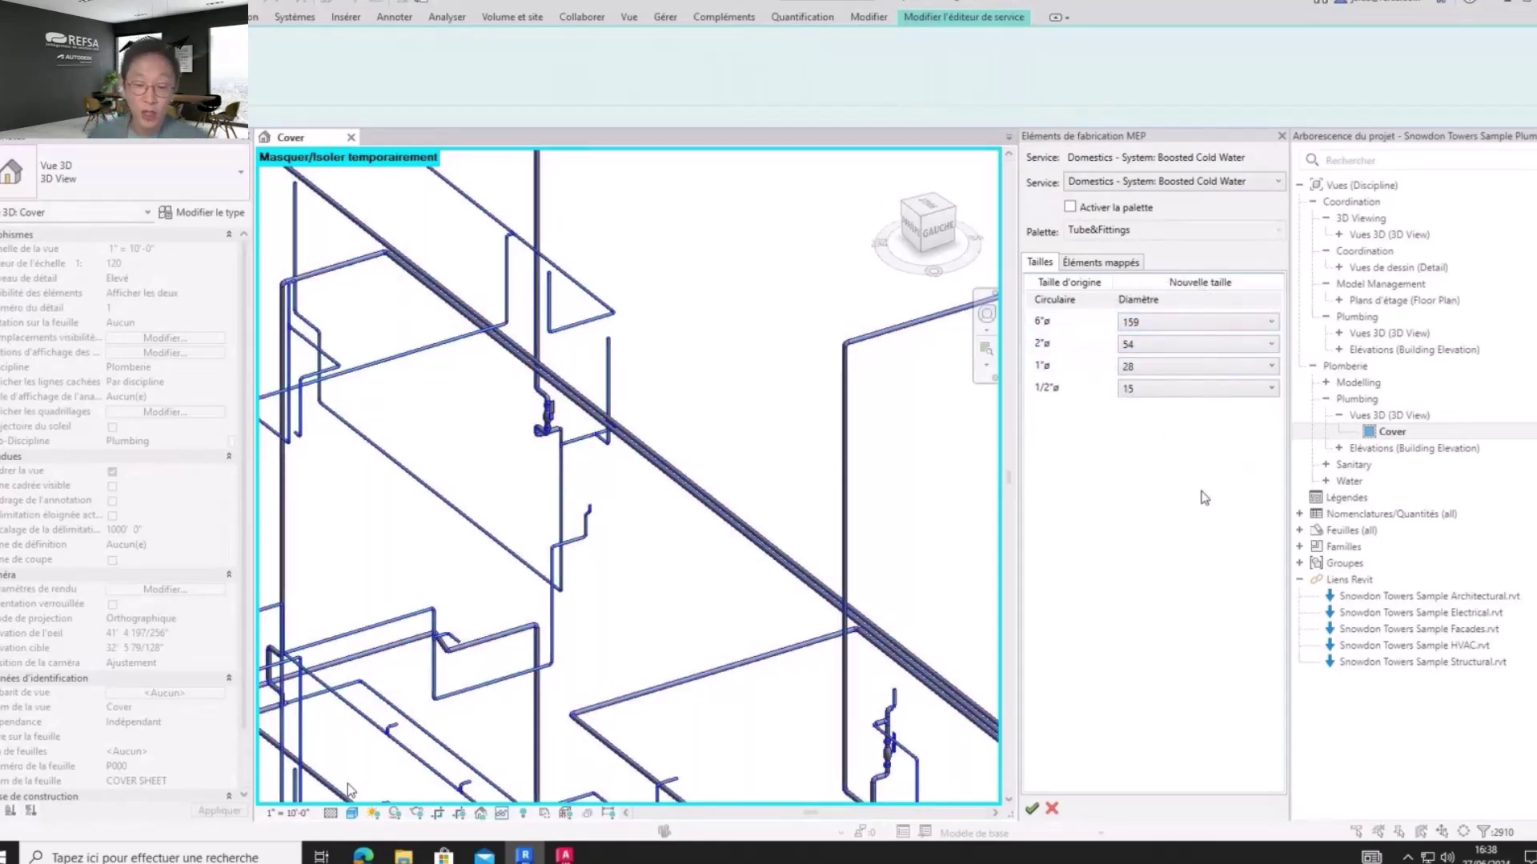
click(1100, 262)
click(1232, 314)
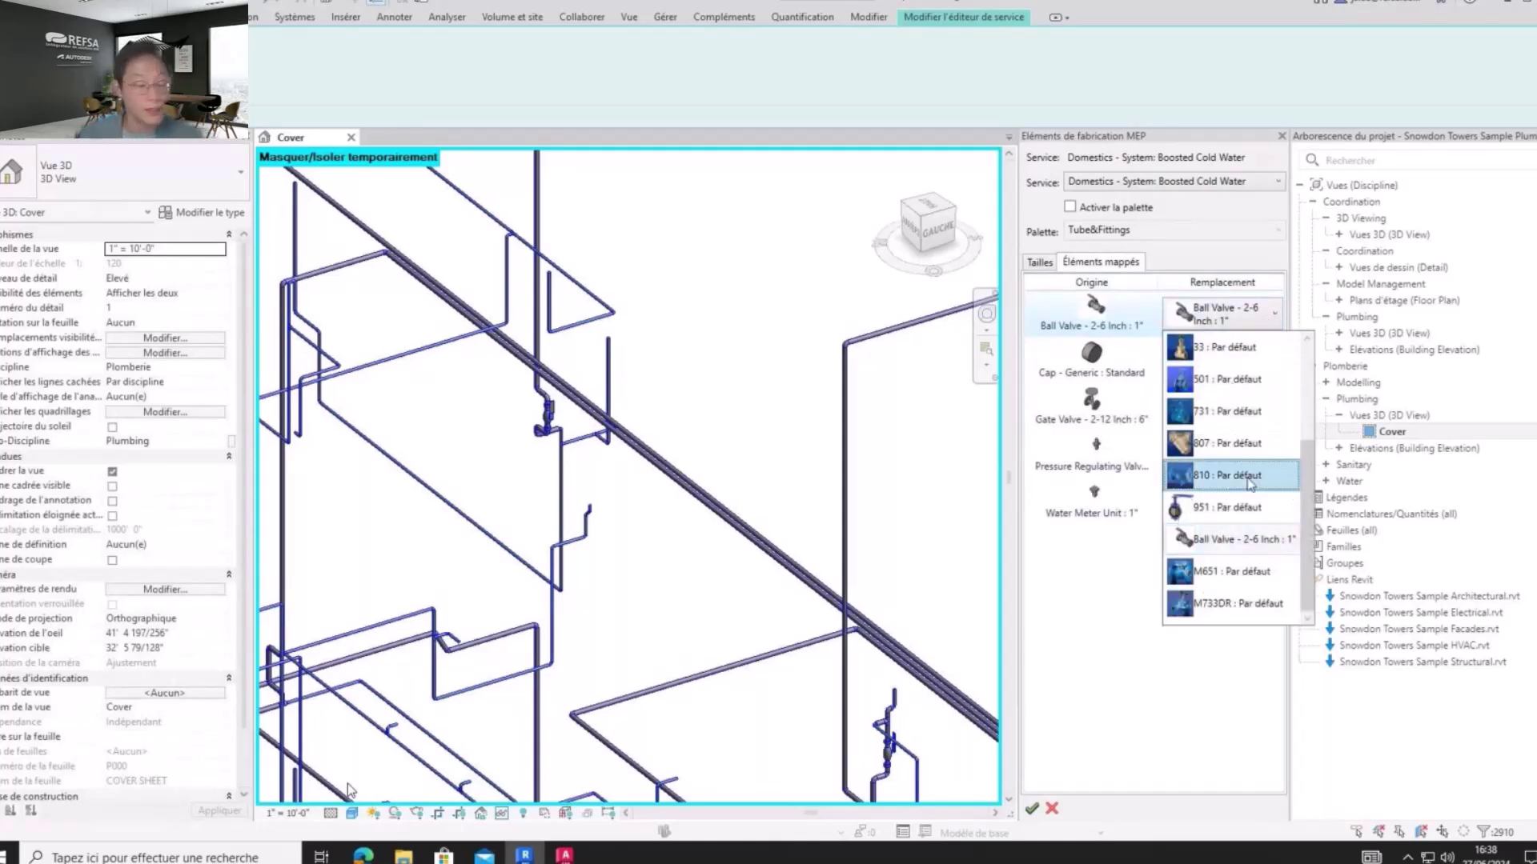
scroll(1229, 400, up, 1)
click(1220, 348)
Map the generic cap to S61 (7301) - Stop End and the 6" gate valve to M651 : Par défaut
click(1232, 362)
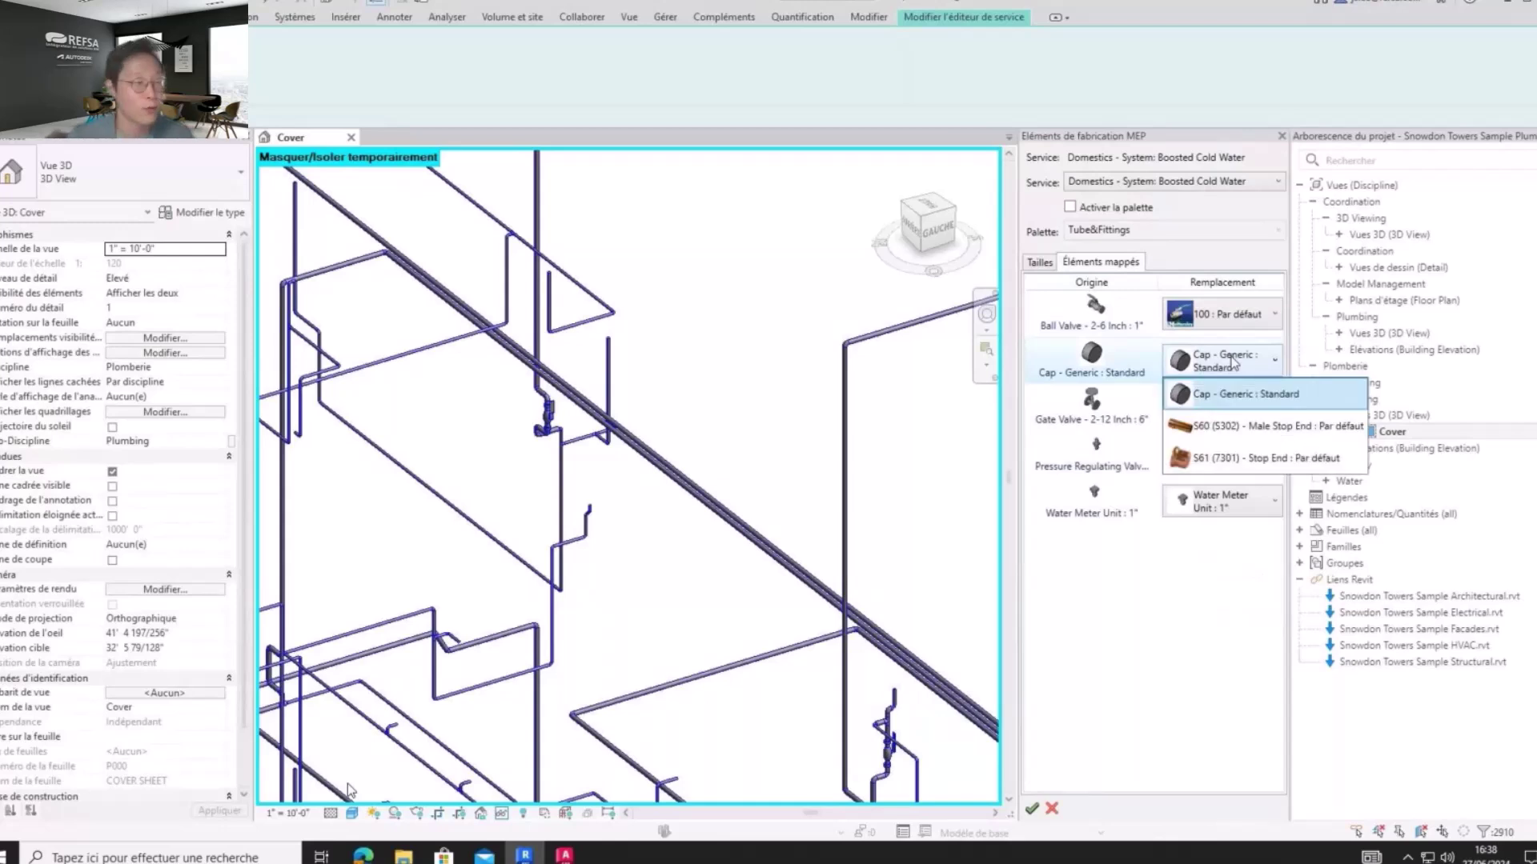
click(1231, 460)
click(1222, 408)
scroll(1237, 541, up, 2)
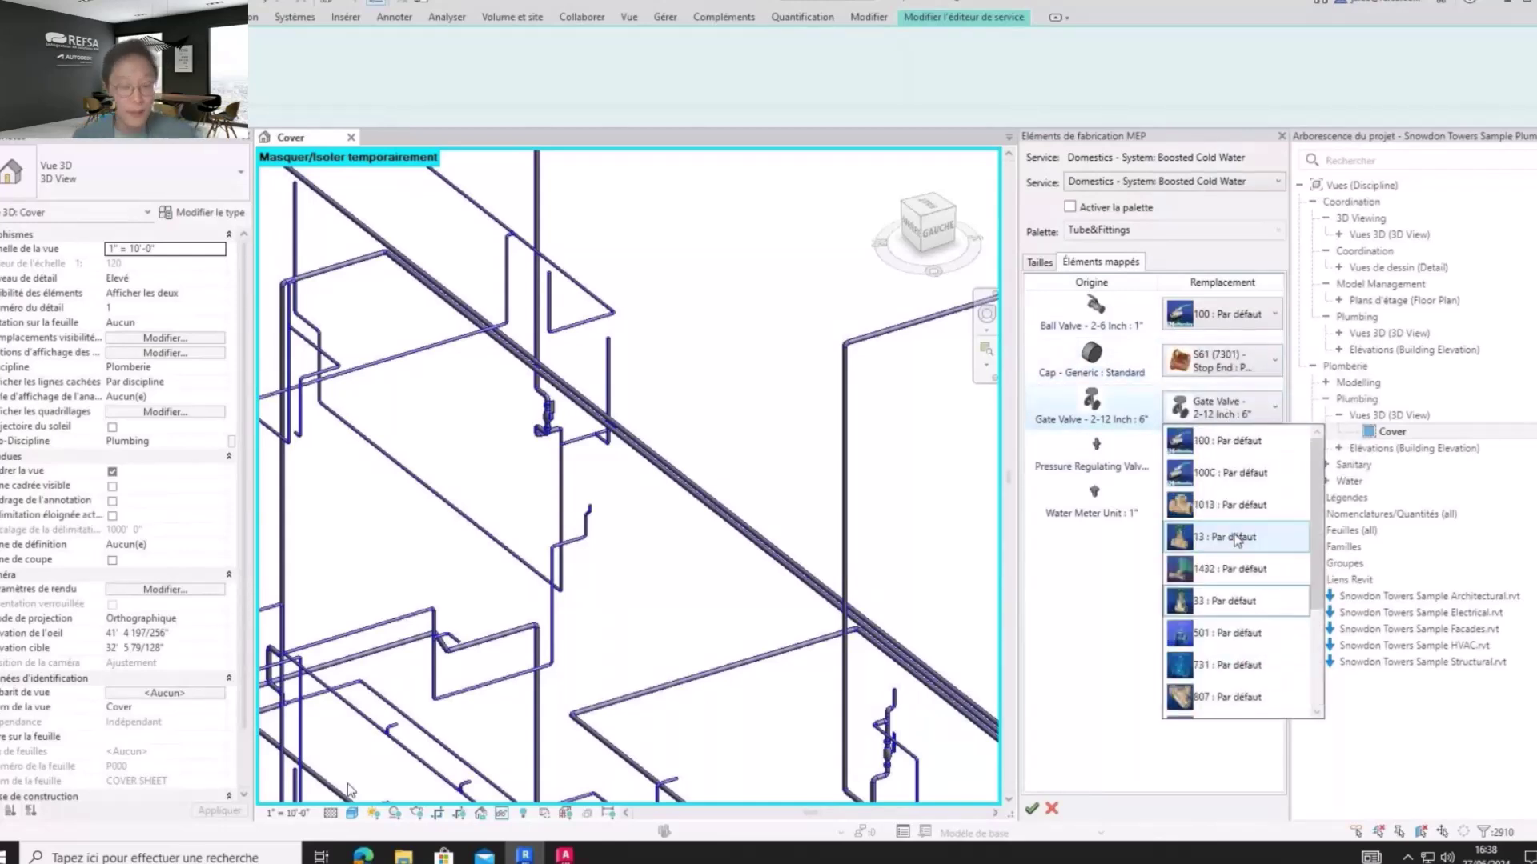
scroll(1237, 541, down, 1)
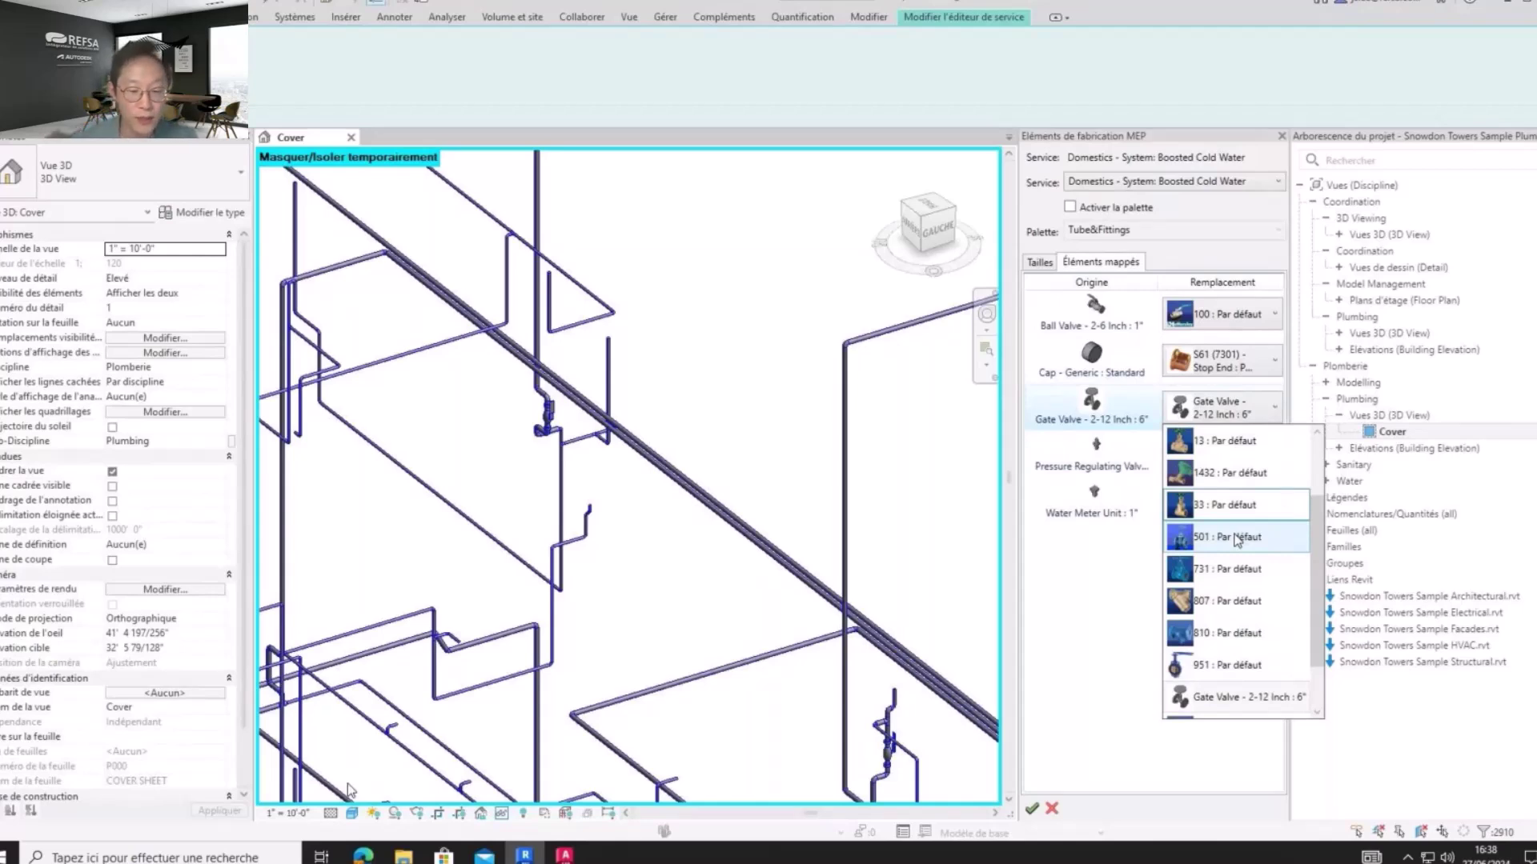
scroll(1237, 541, down, 1)
click(1239, 666)
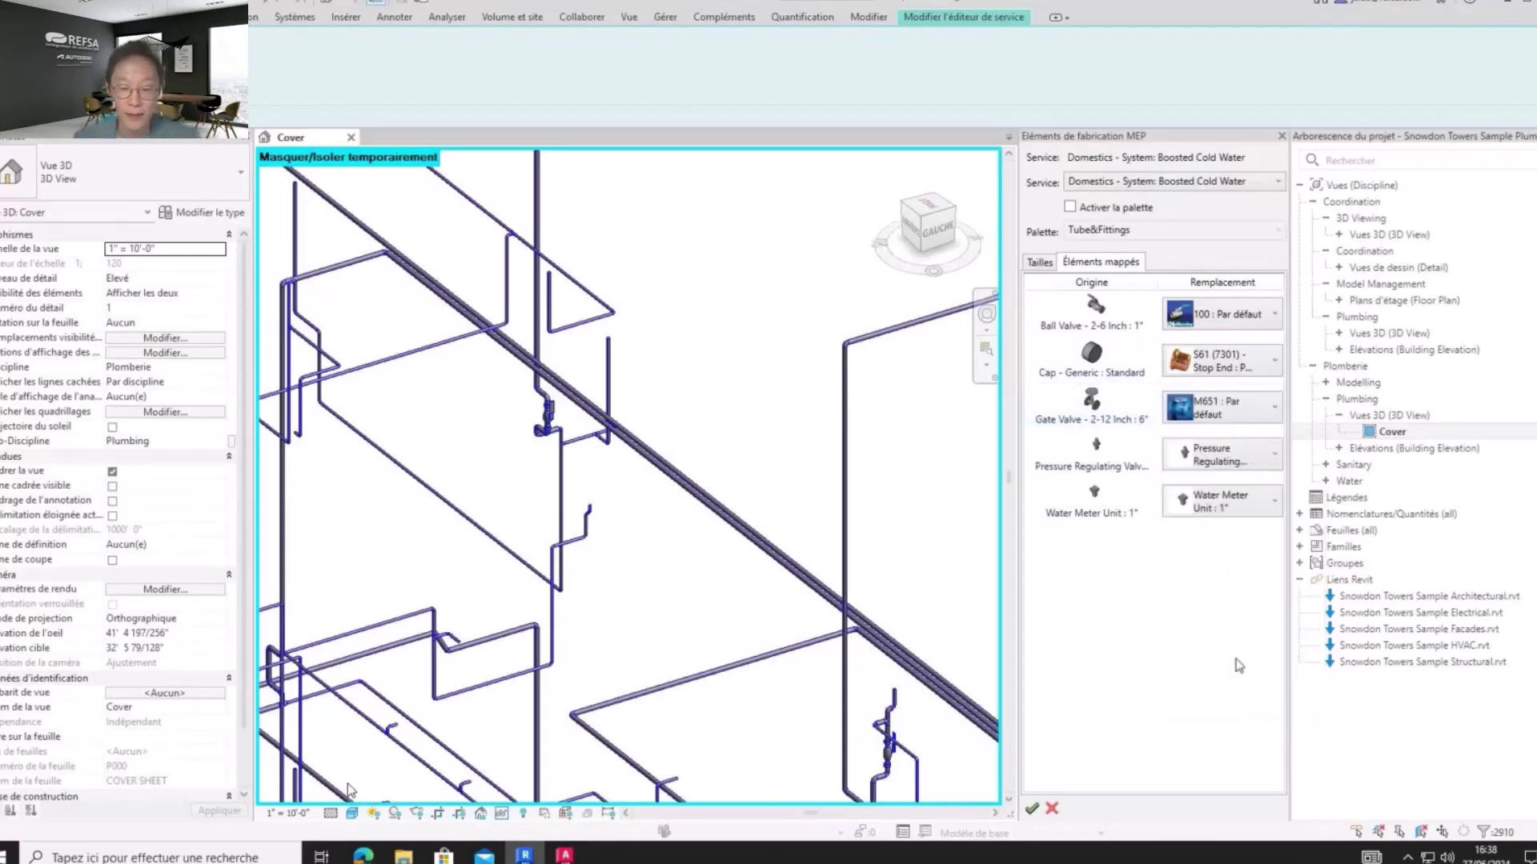
Map the pressure regulating valve to the replacement part 33 : Par défaut
click(1235, 461)
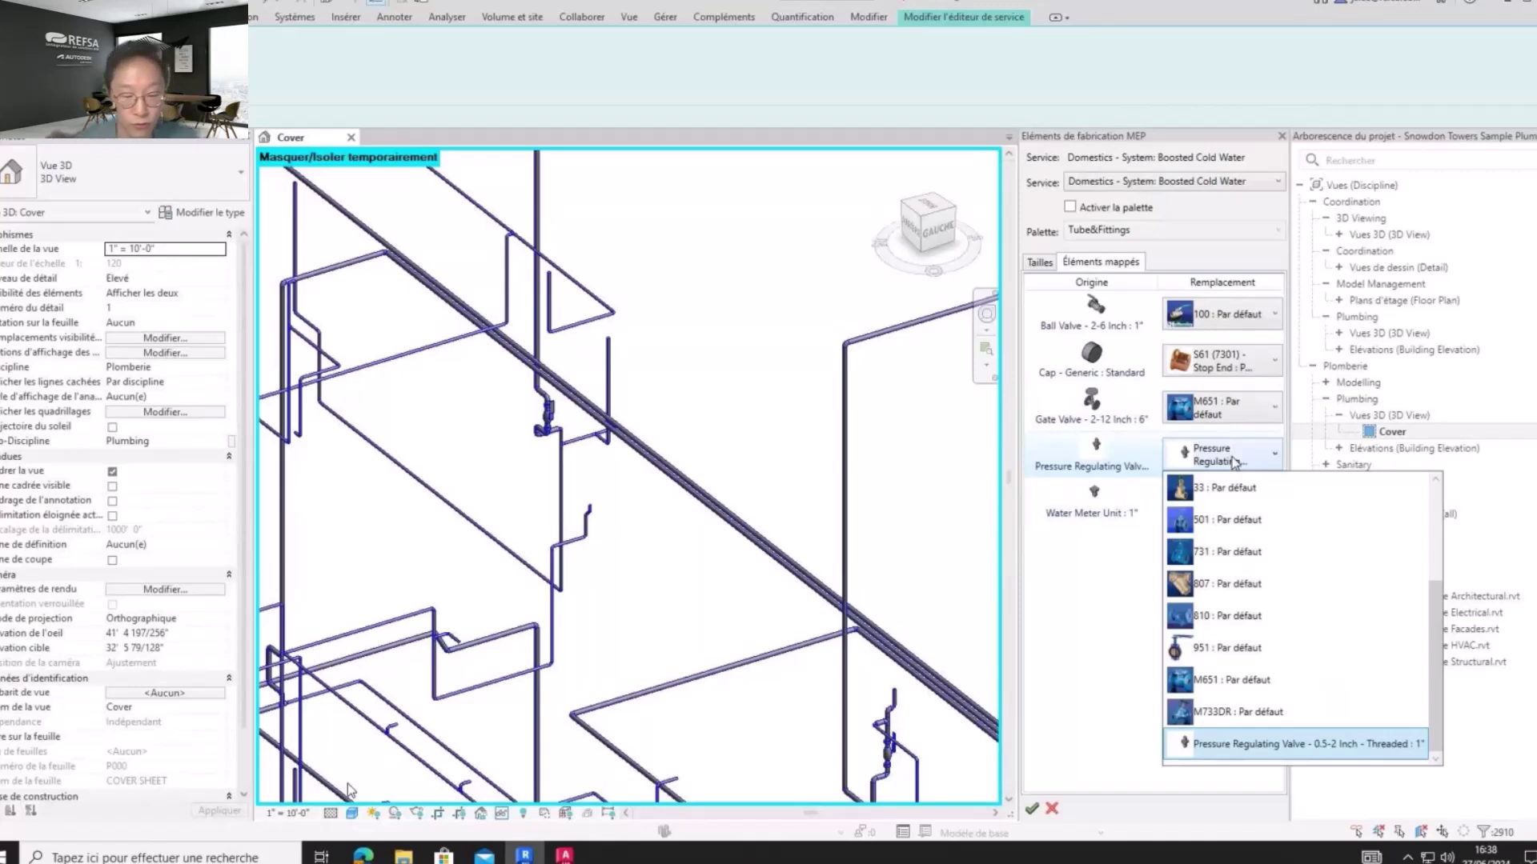
scroll(1252, 643, up, 2)
scroll(1252, 632, down, 1)
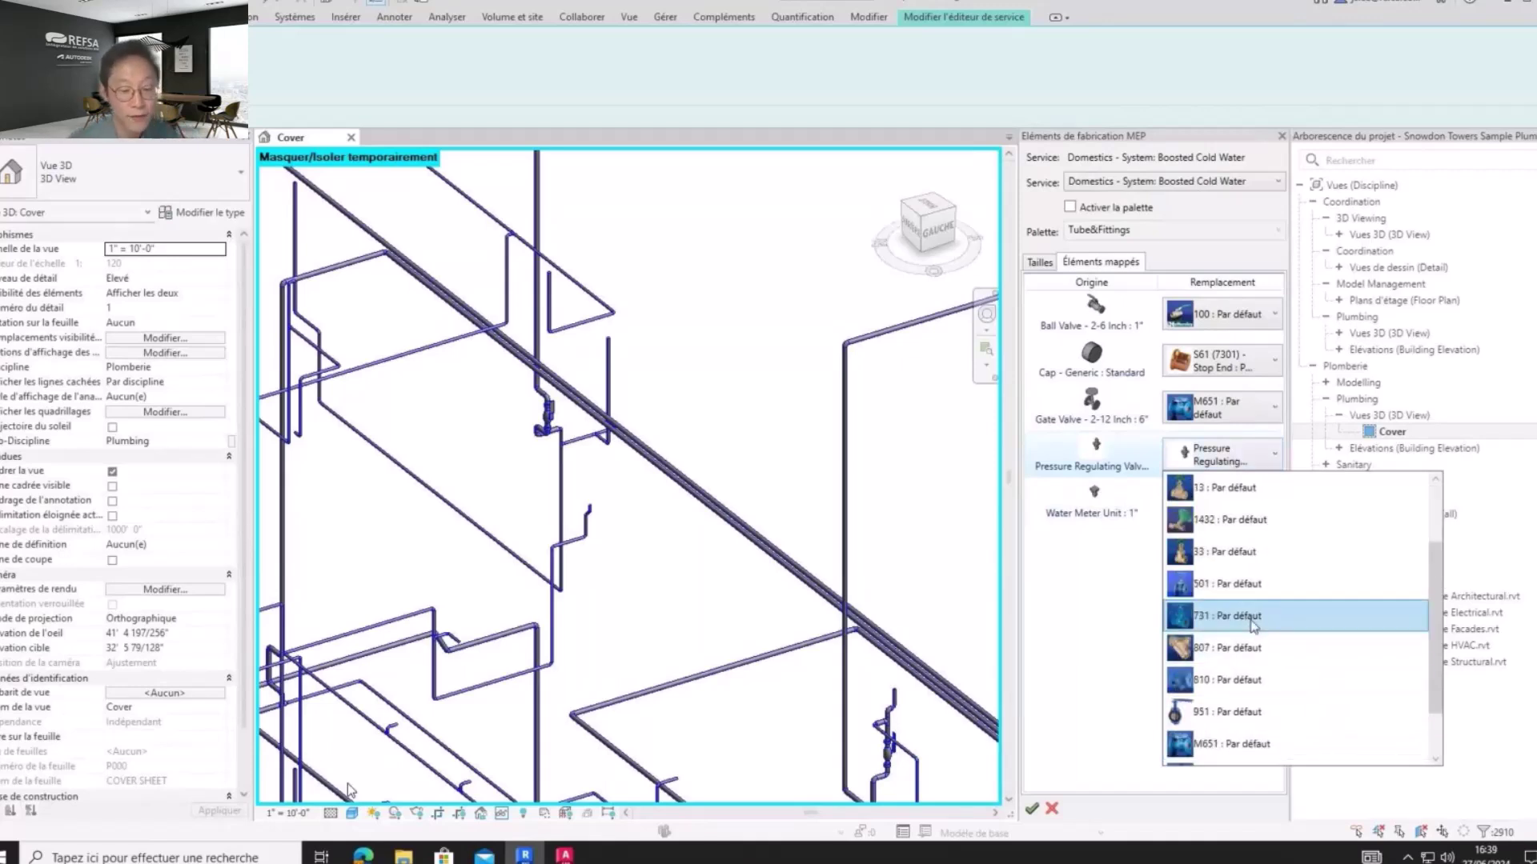
scroll(1275, 662, down, 1)
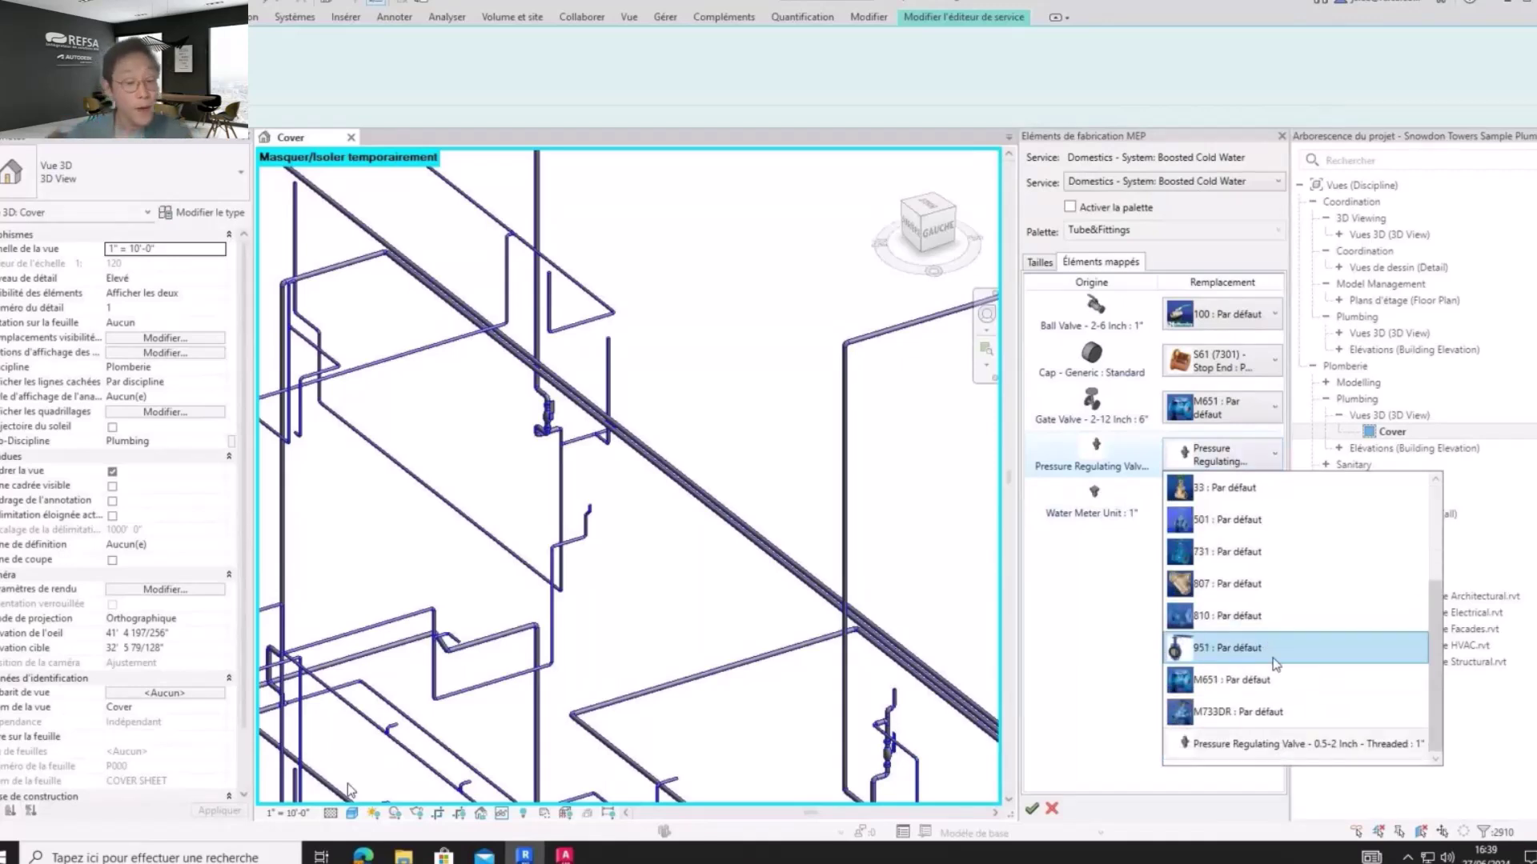
scroll(1275, 662, up, 3)
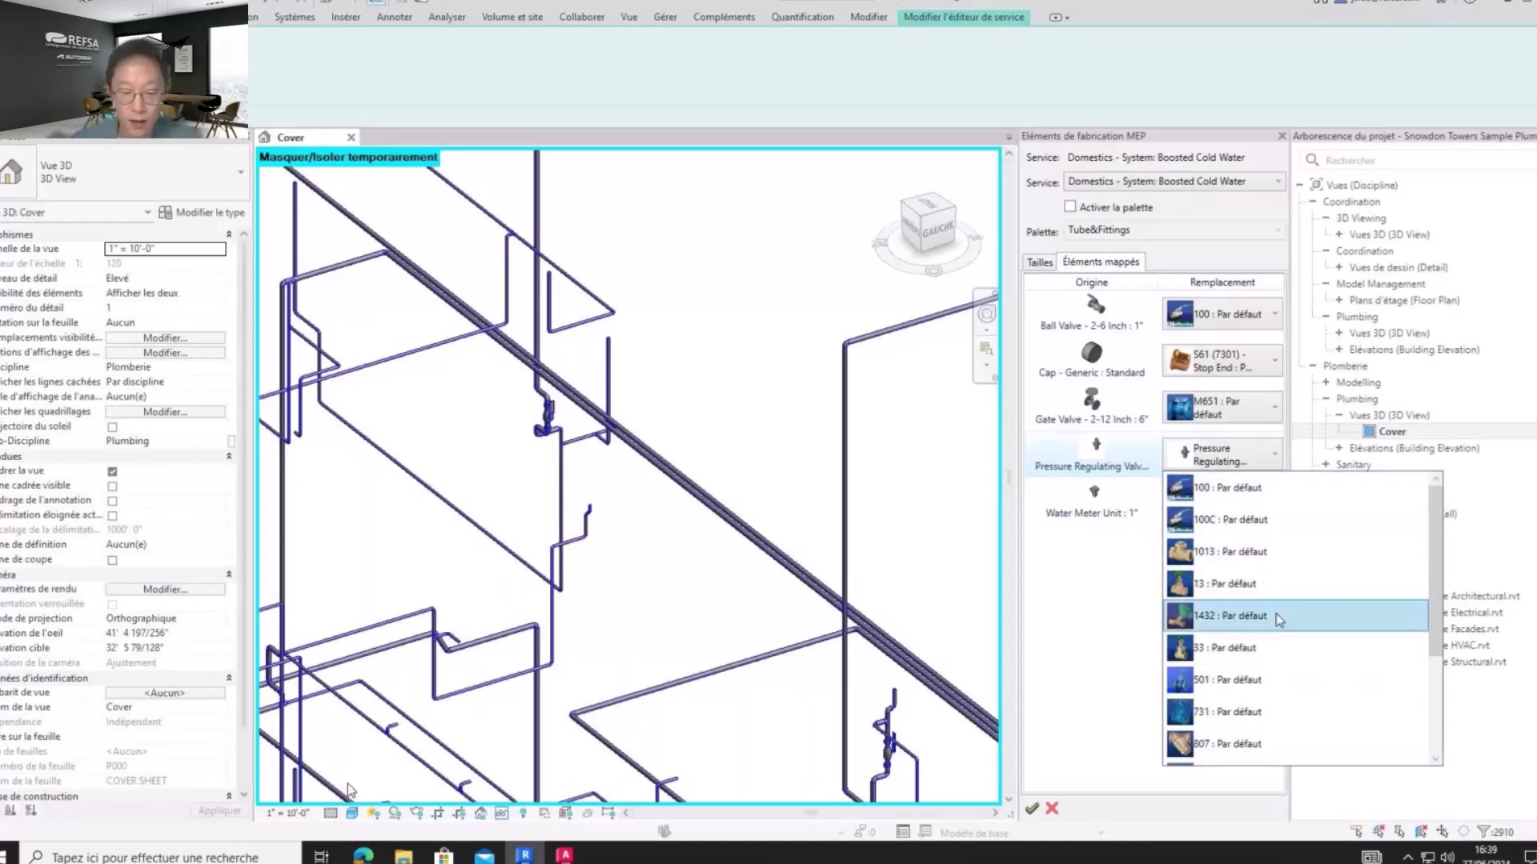
click(1274, 650)
Map the 1" water meter unit to 13 : Par défaut and complete the conversion of the network to fabrication parts
click(1252, 502)
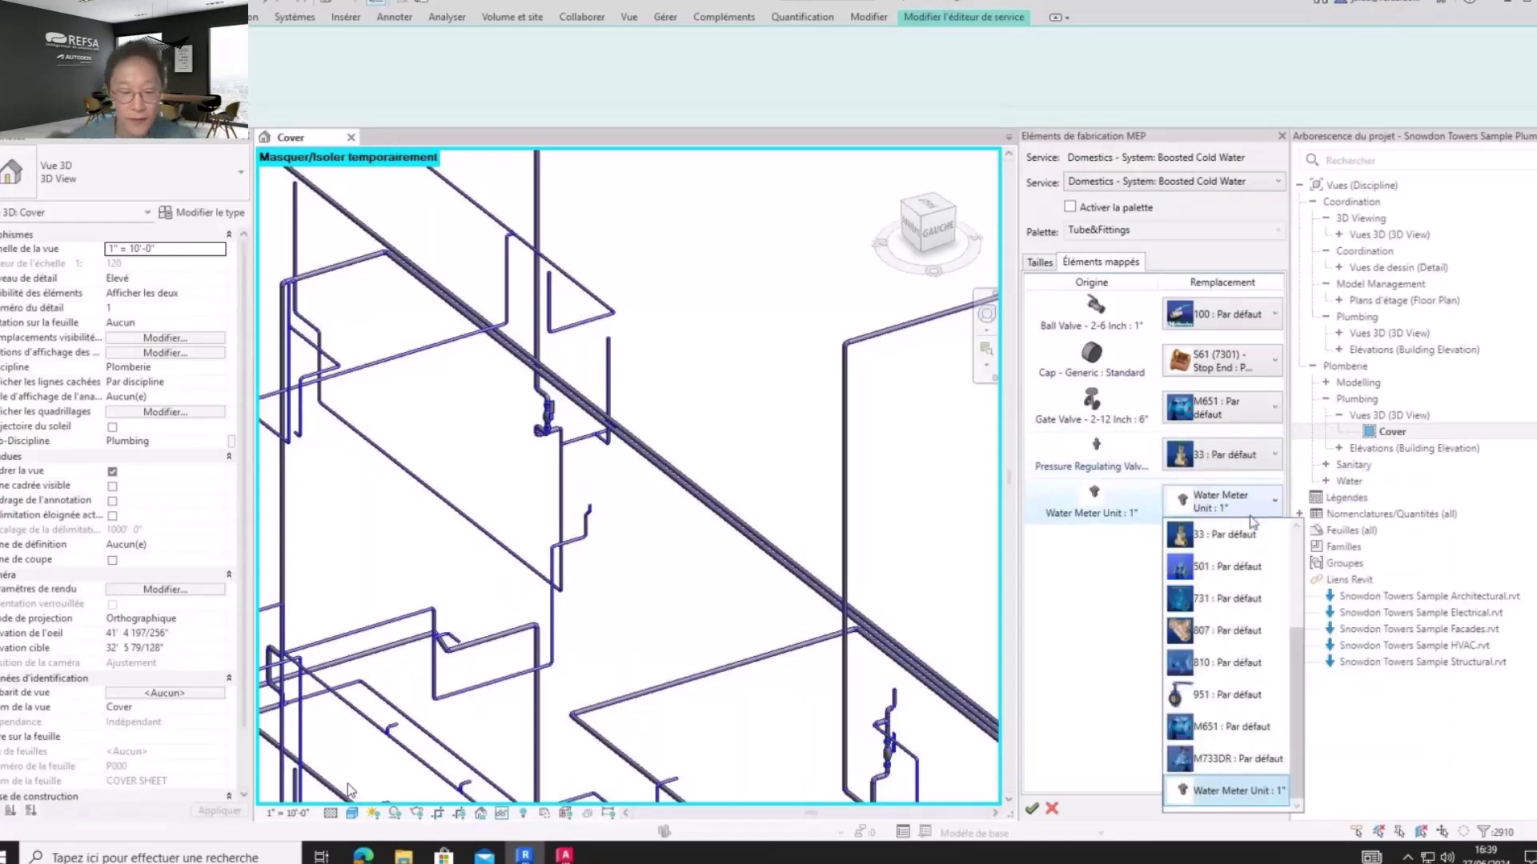
scroll(1251, 657, up, 3)
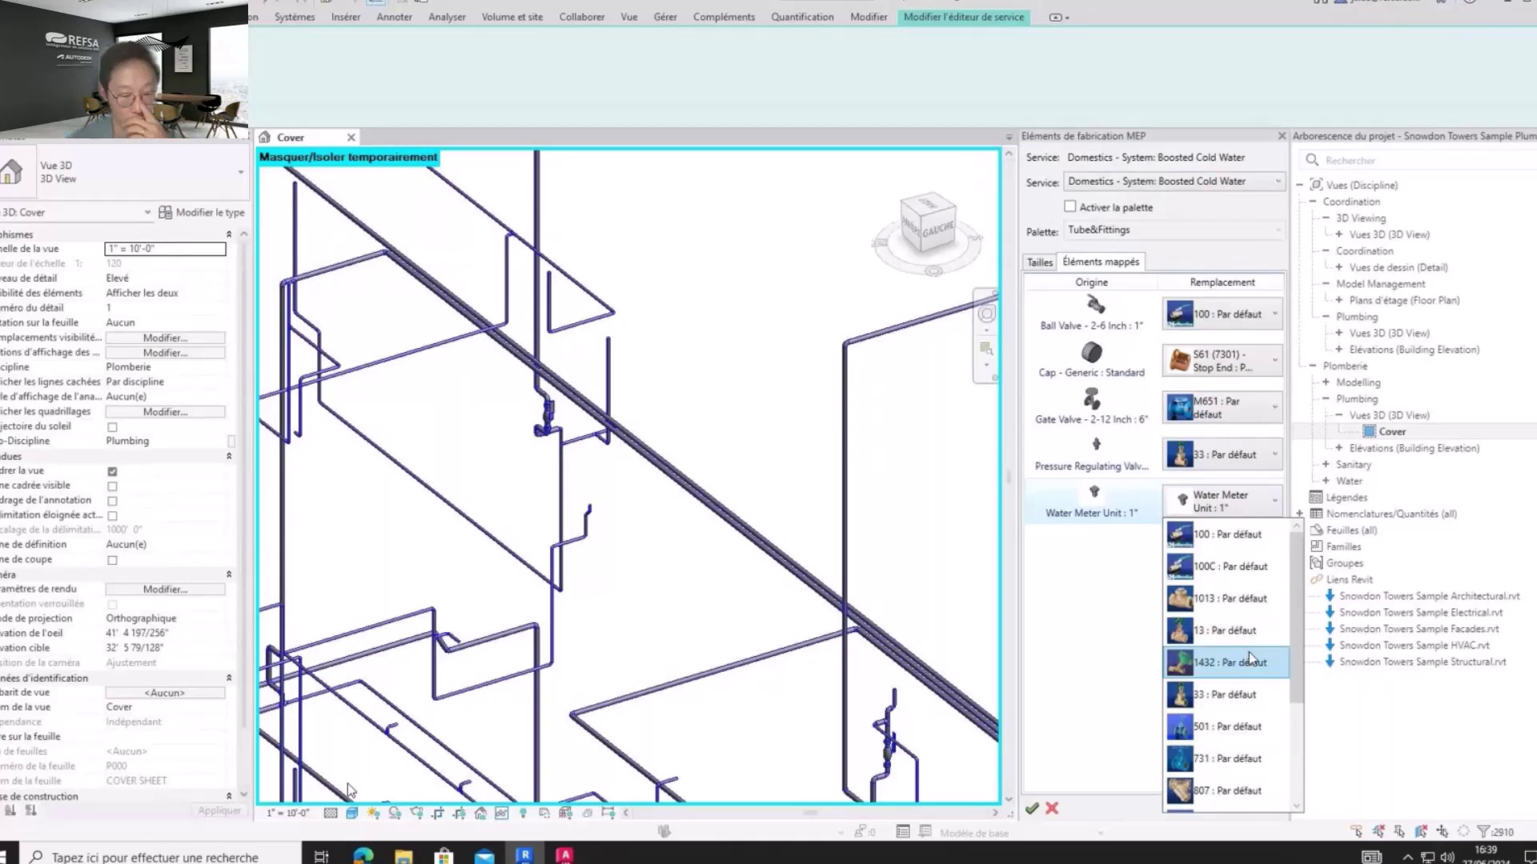
click(1232, 631)
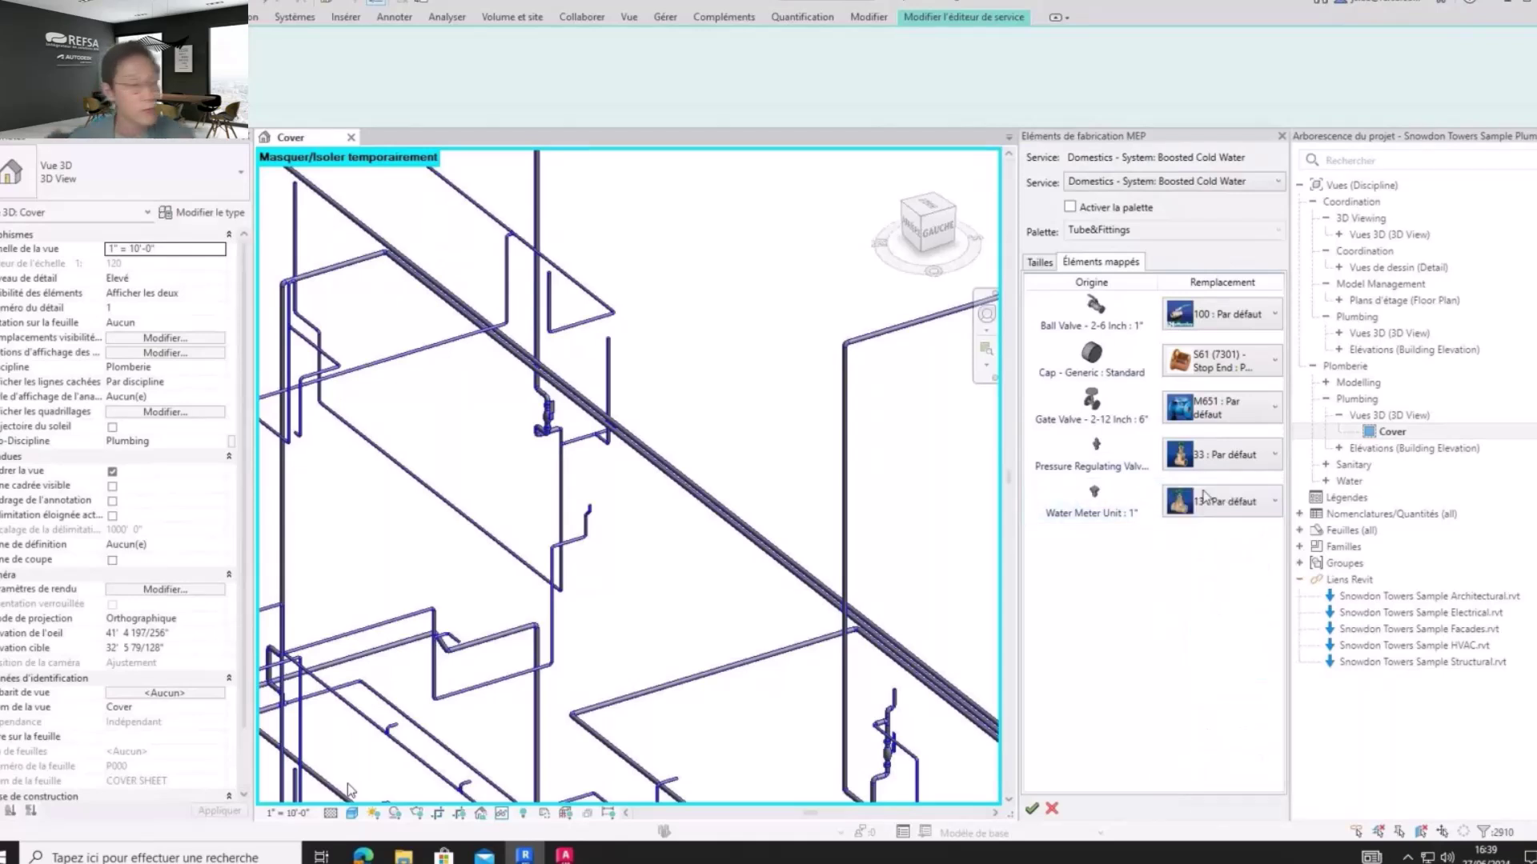
click(1039, 262)
click(1034, 809)
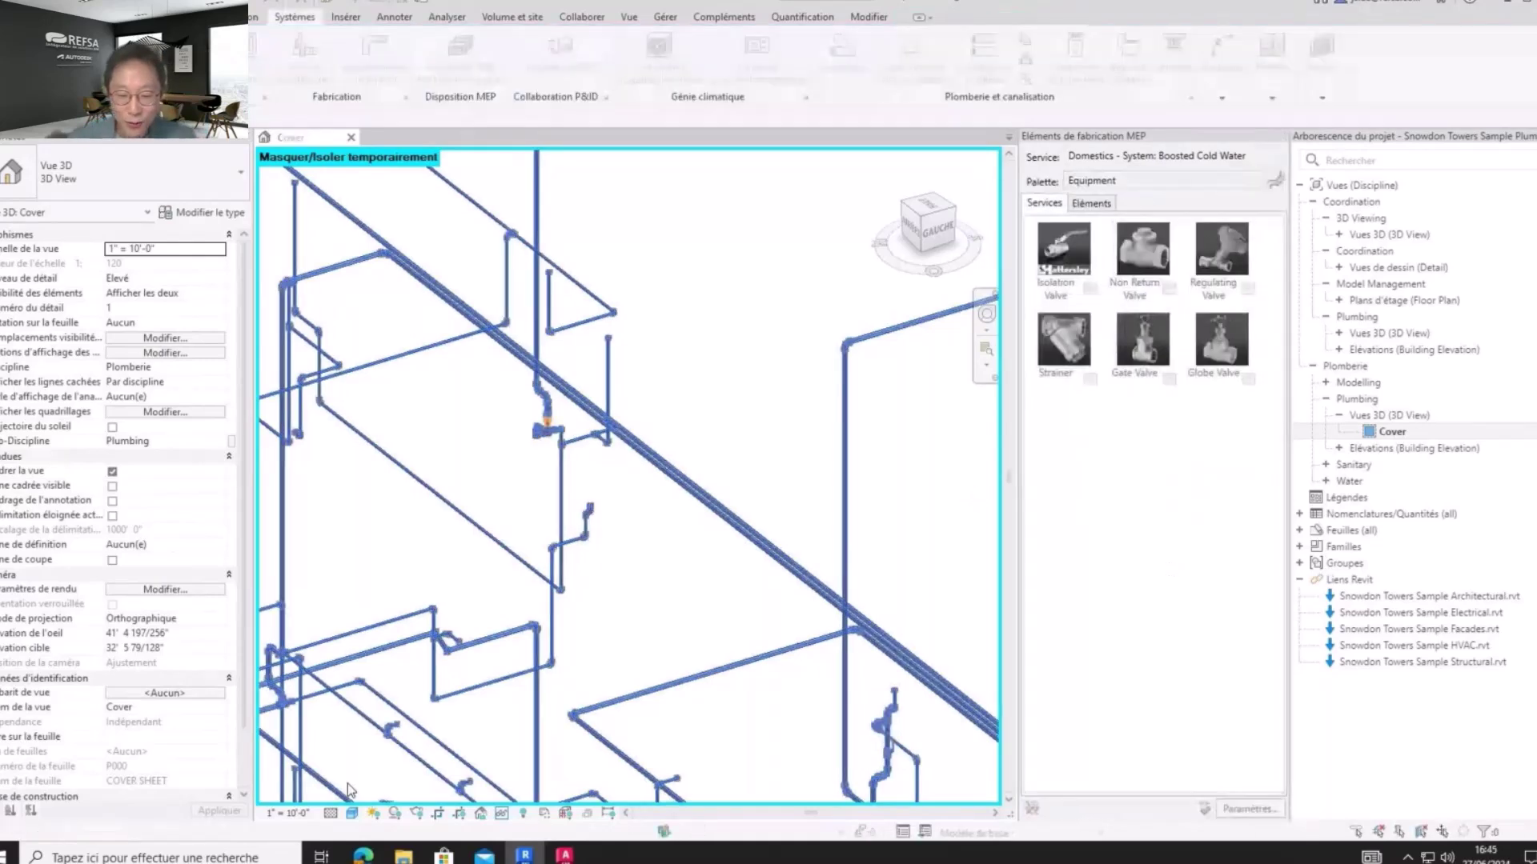
Examine the converted elbows, tees, ball valve and short pipe segments around the riser's valve assembly
click(559, 446)
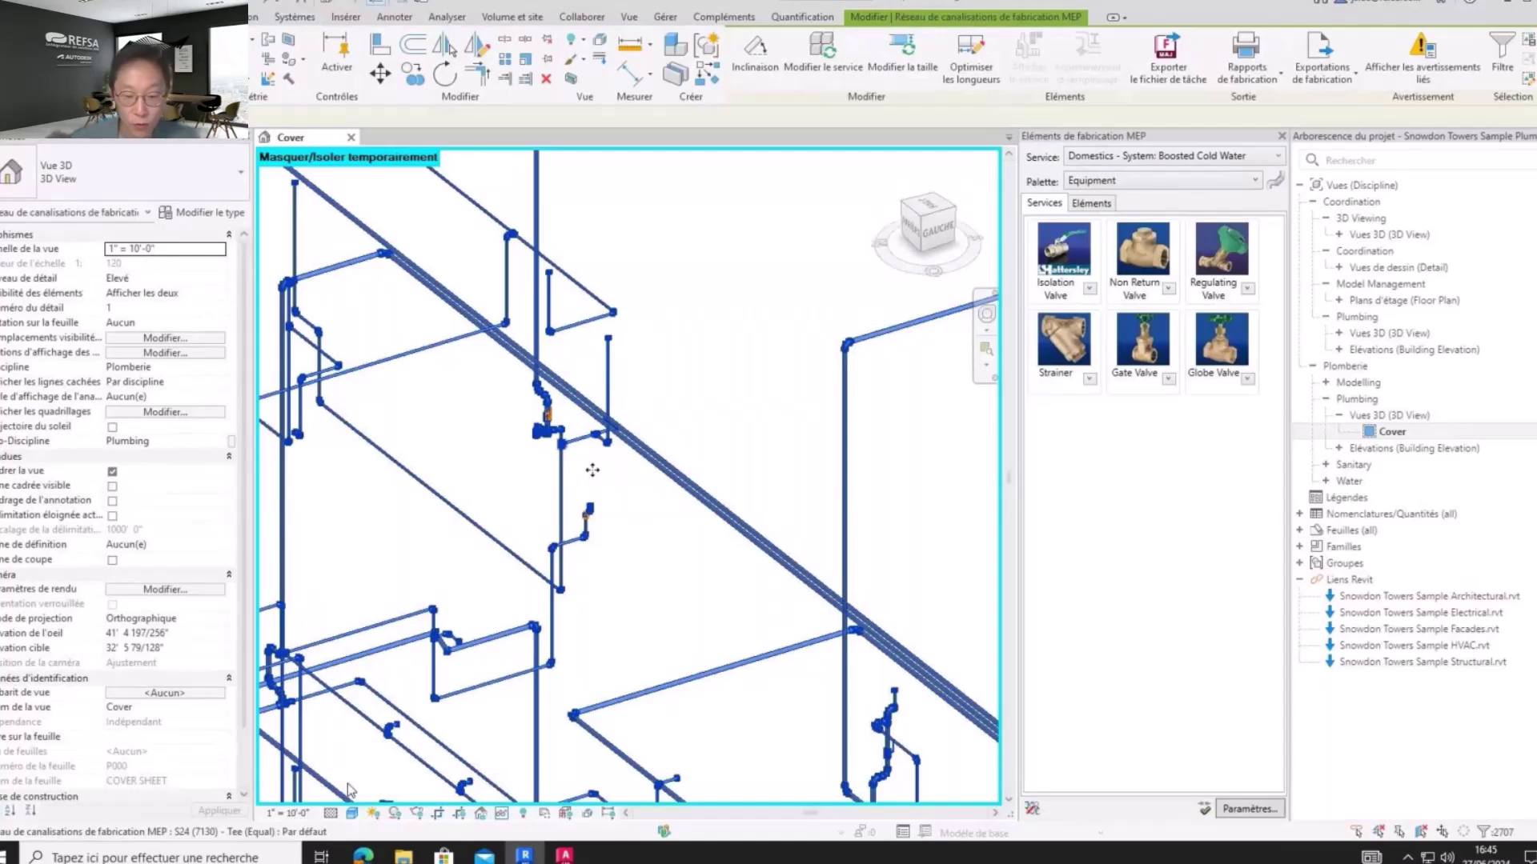
click(613, 479)
scroll(574, 352, up, 3)
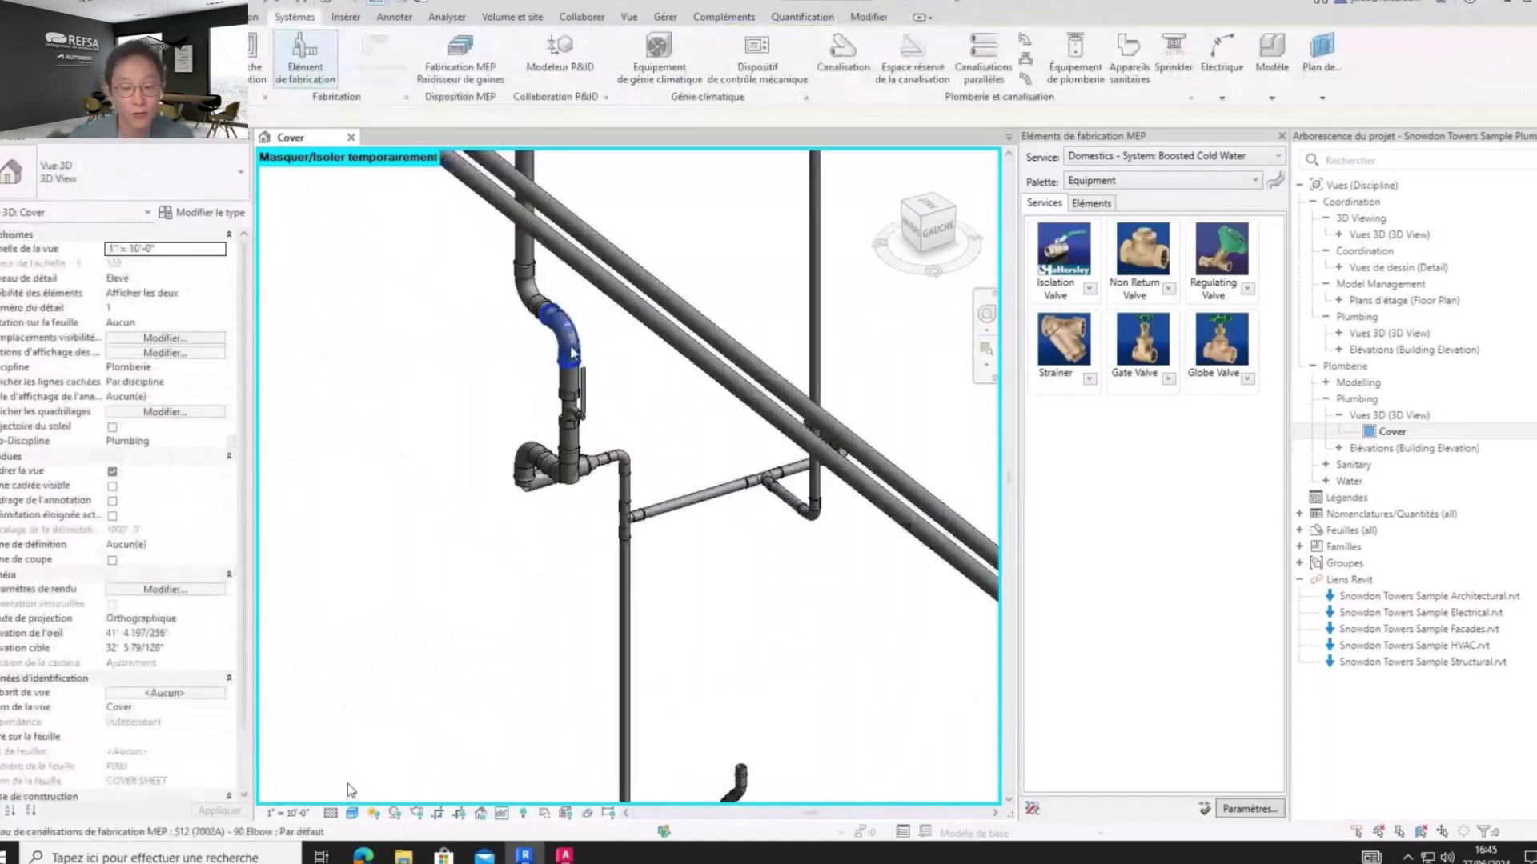
scroll(642, 481, up, 4)
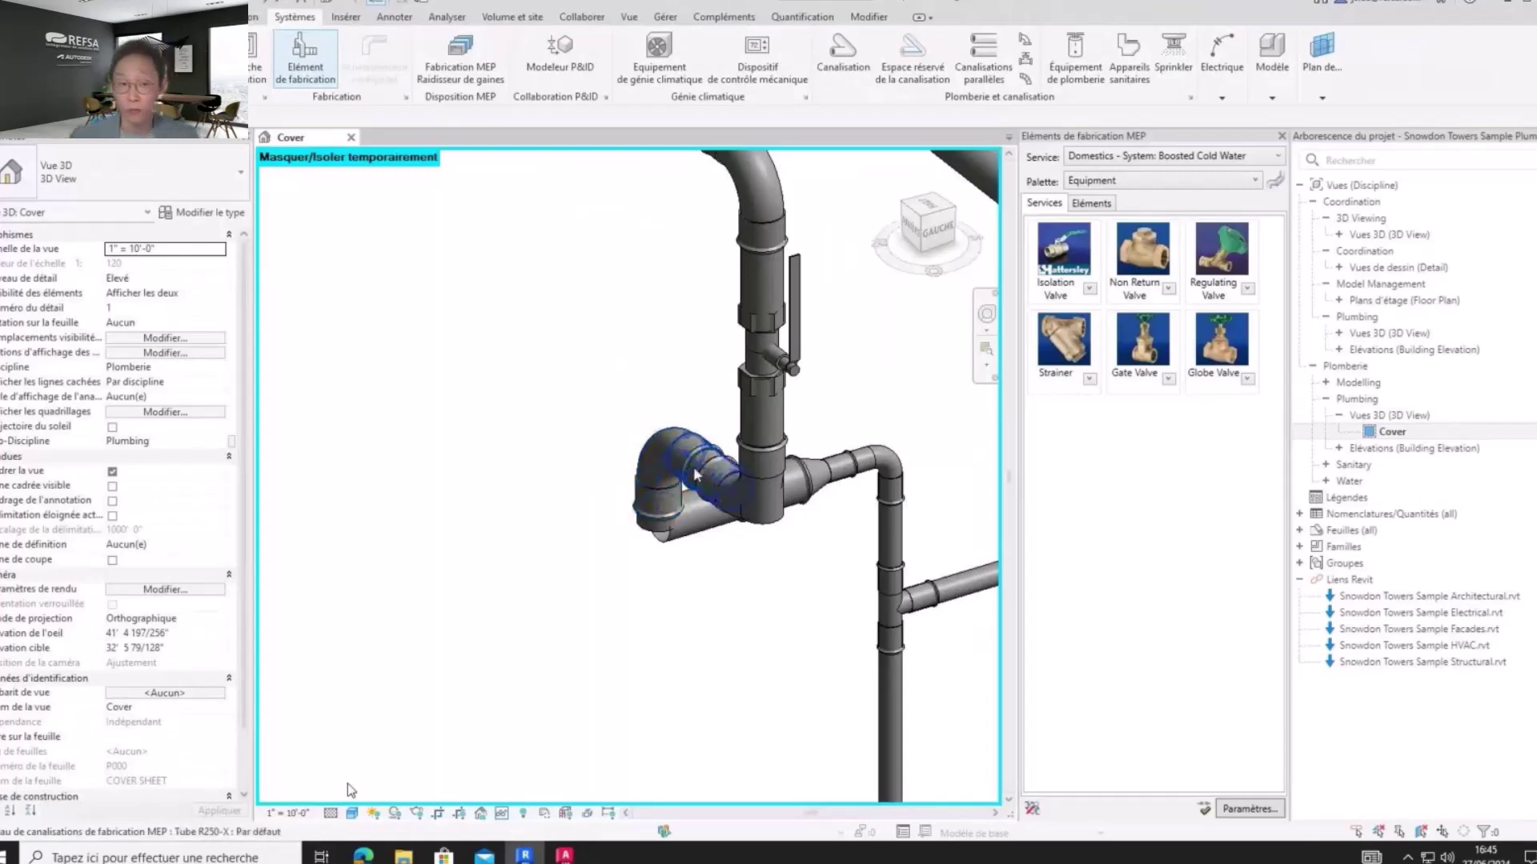
click(715, 490)
scroll(727, 495, up, 3)
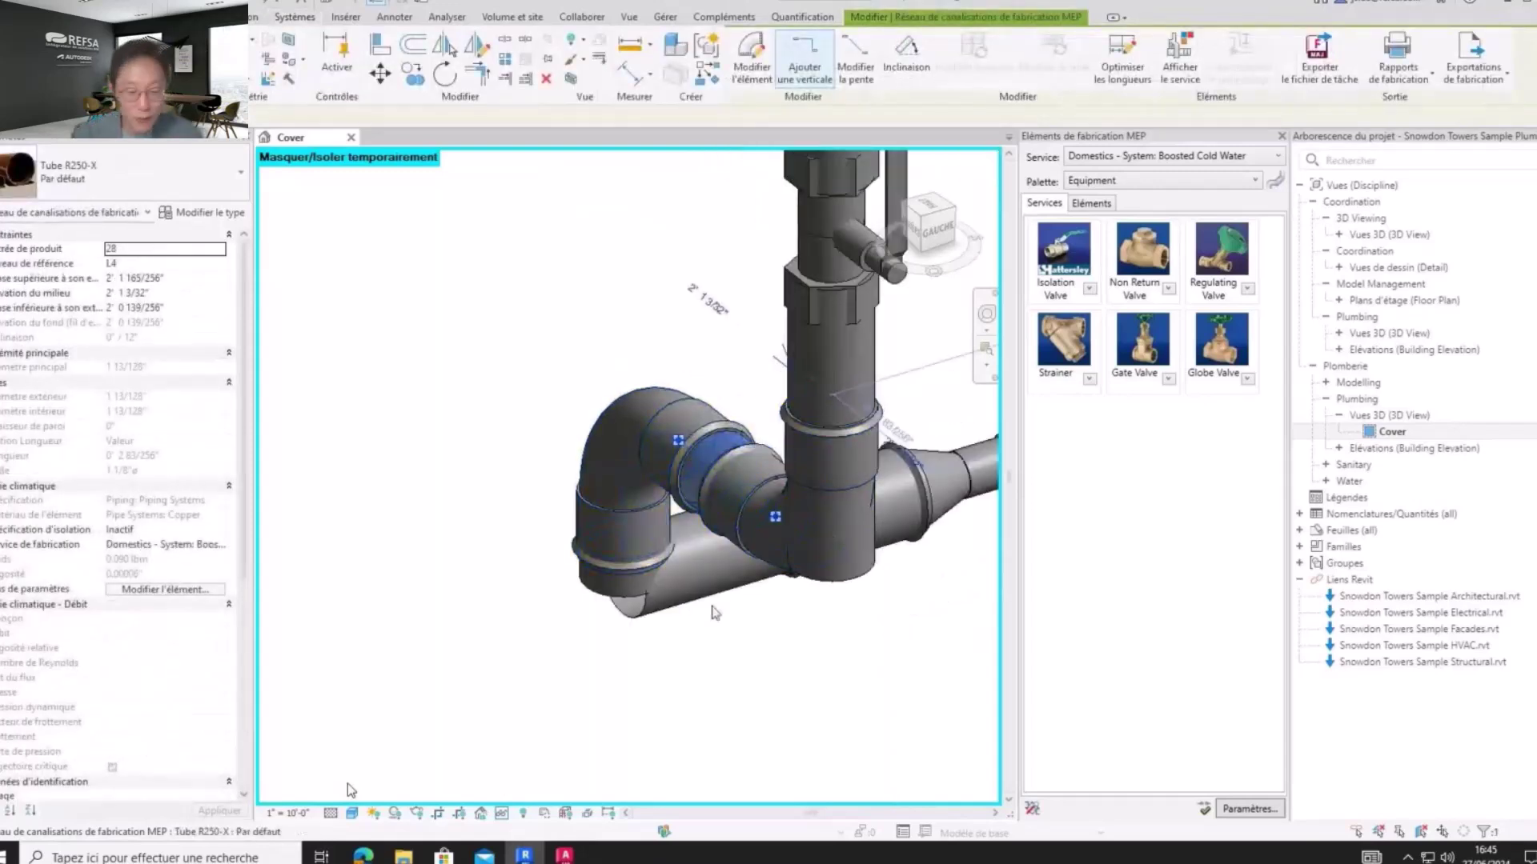
scroll(715, 613, down, 1)
scroll(715, 613, down, 5)
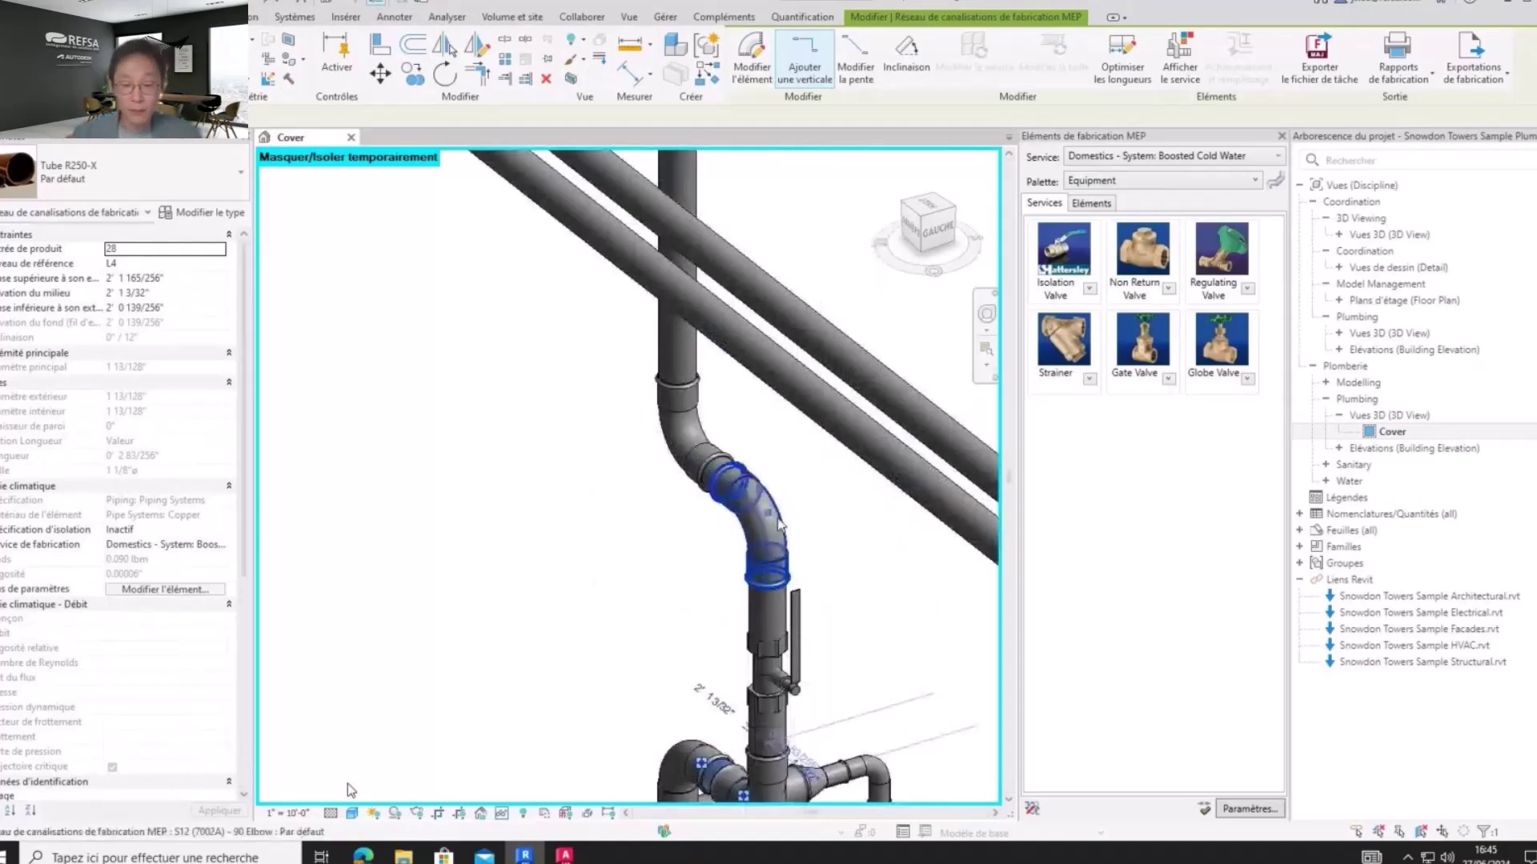
click(816, 521)
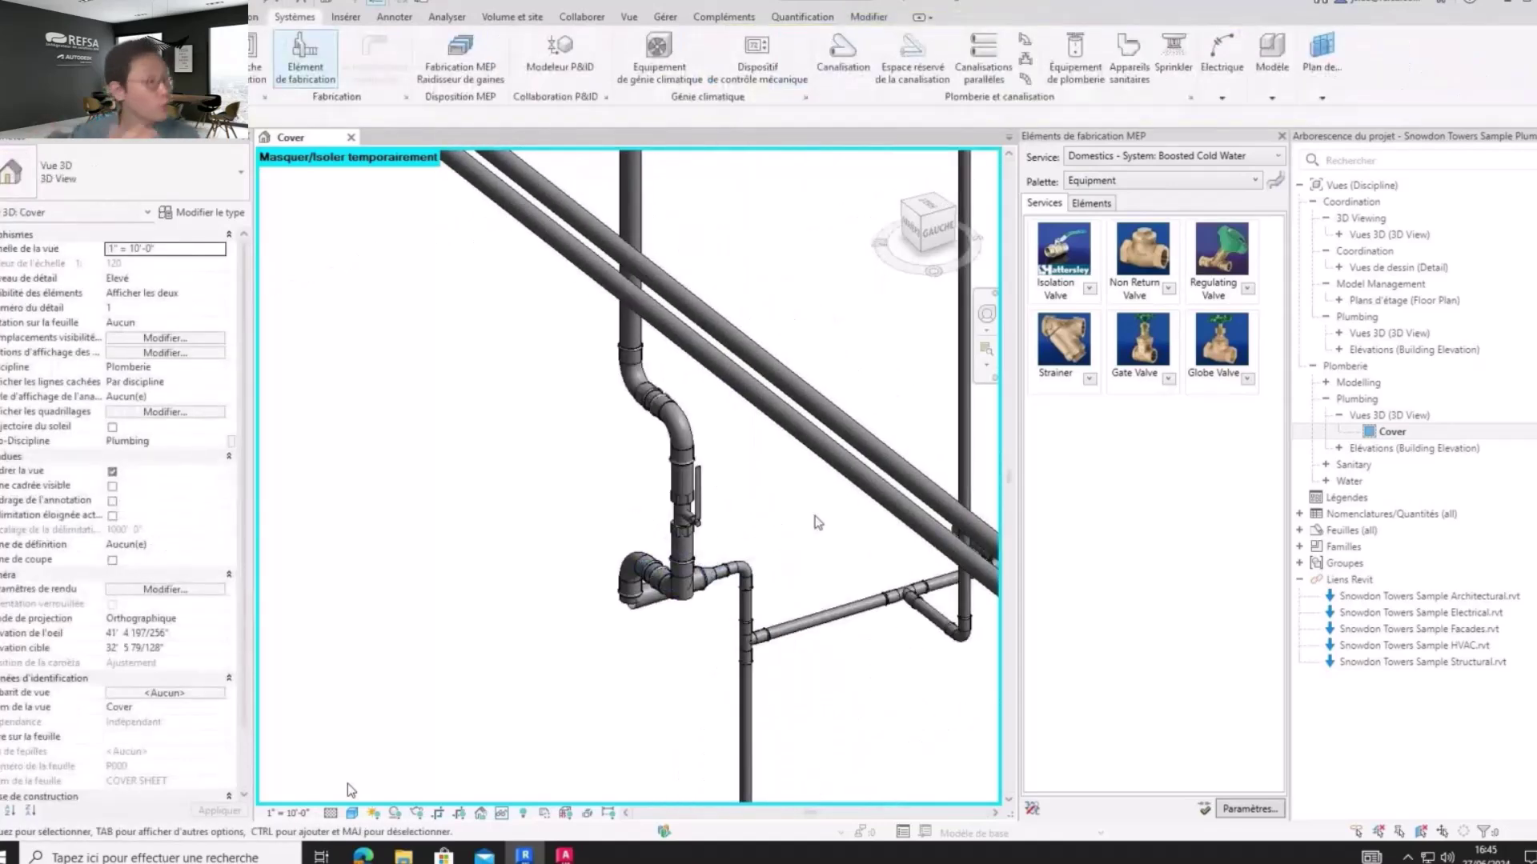
scroll(815, 522, up, 3)
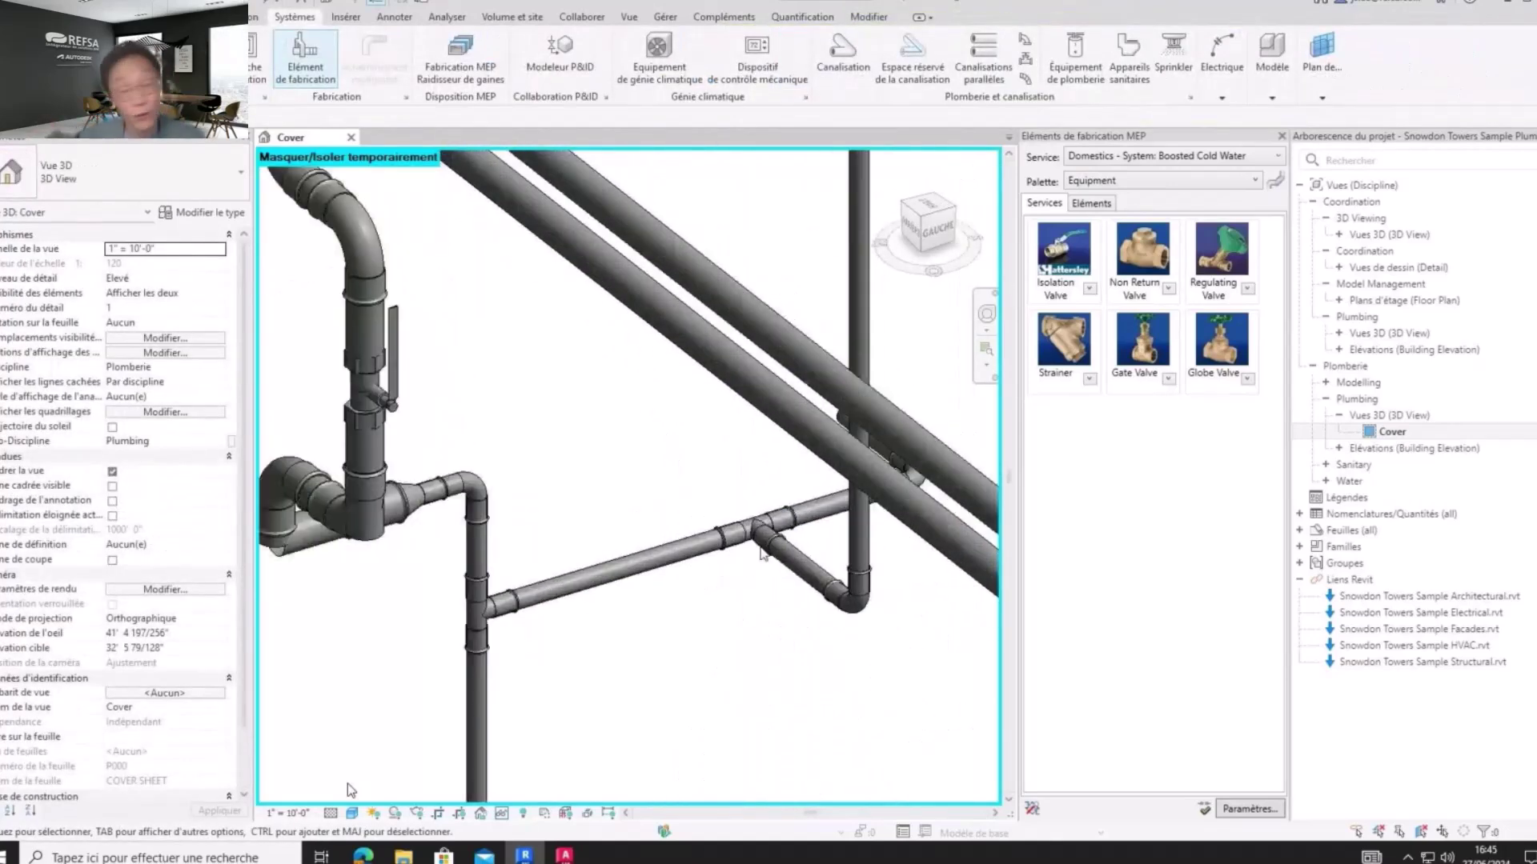
scroll(850, 556, down, 5)
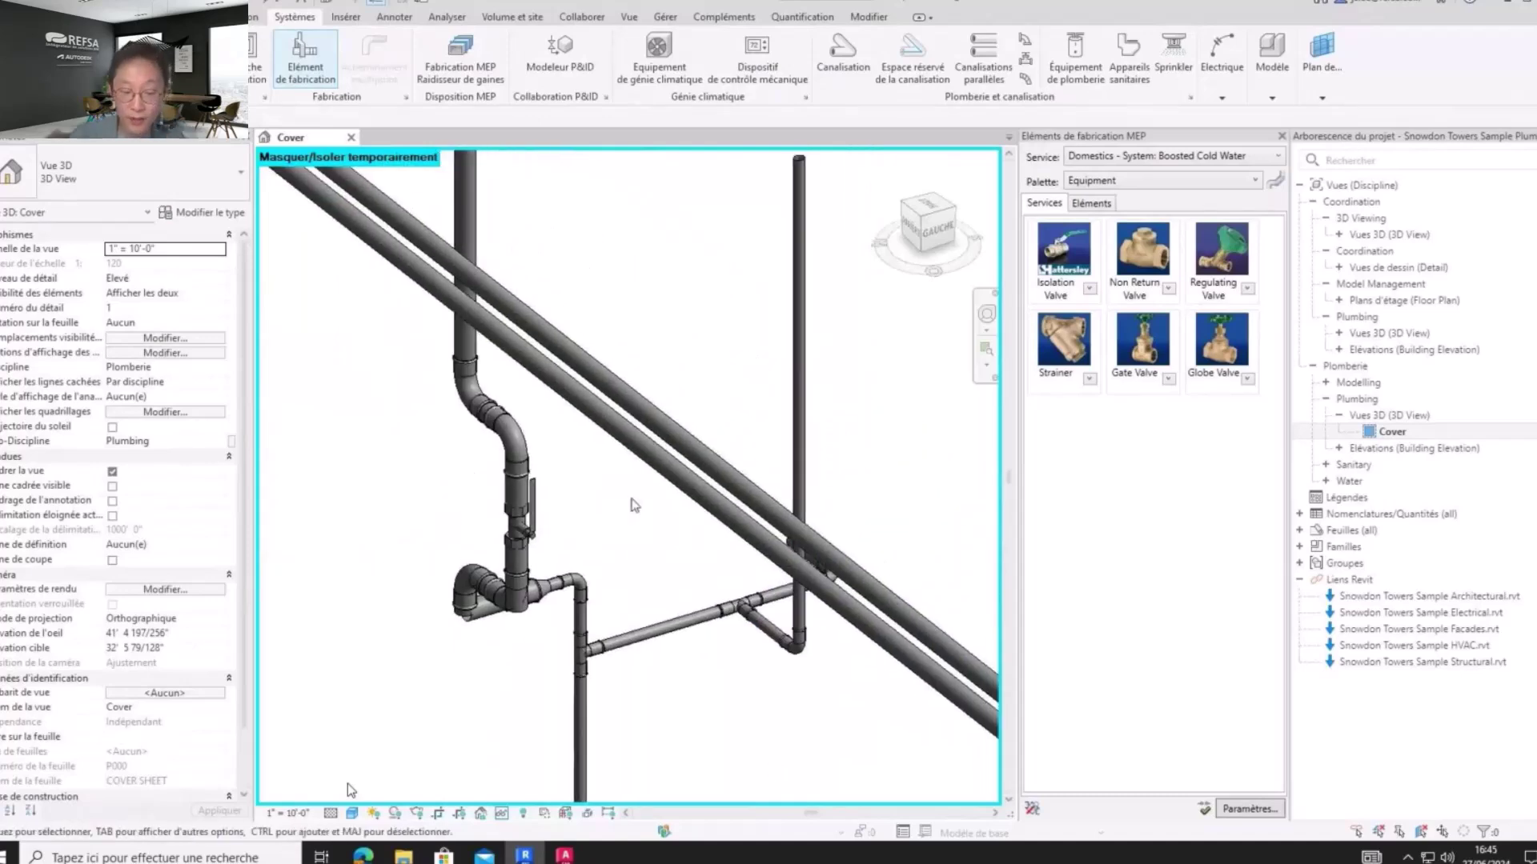
Check the active project for incorrect fabrication connections and dismiss the report
shift+middle_drag(767, 632, 760, 456)
scroll(761, 456, down, 3)
scroll(705, 496, up, 5)
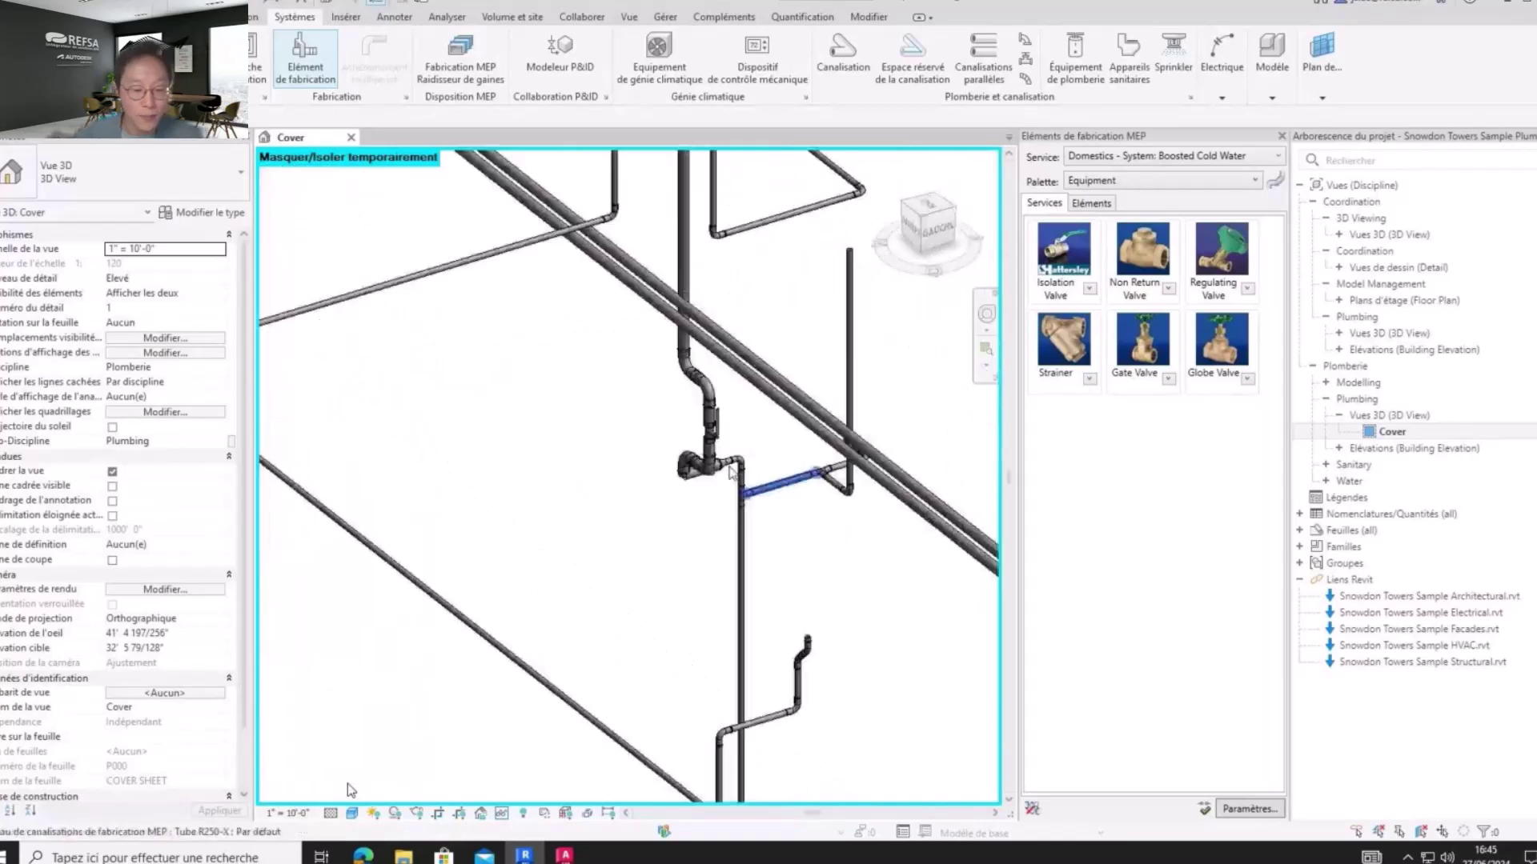
scroll(704, 512, up, 2)
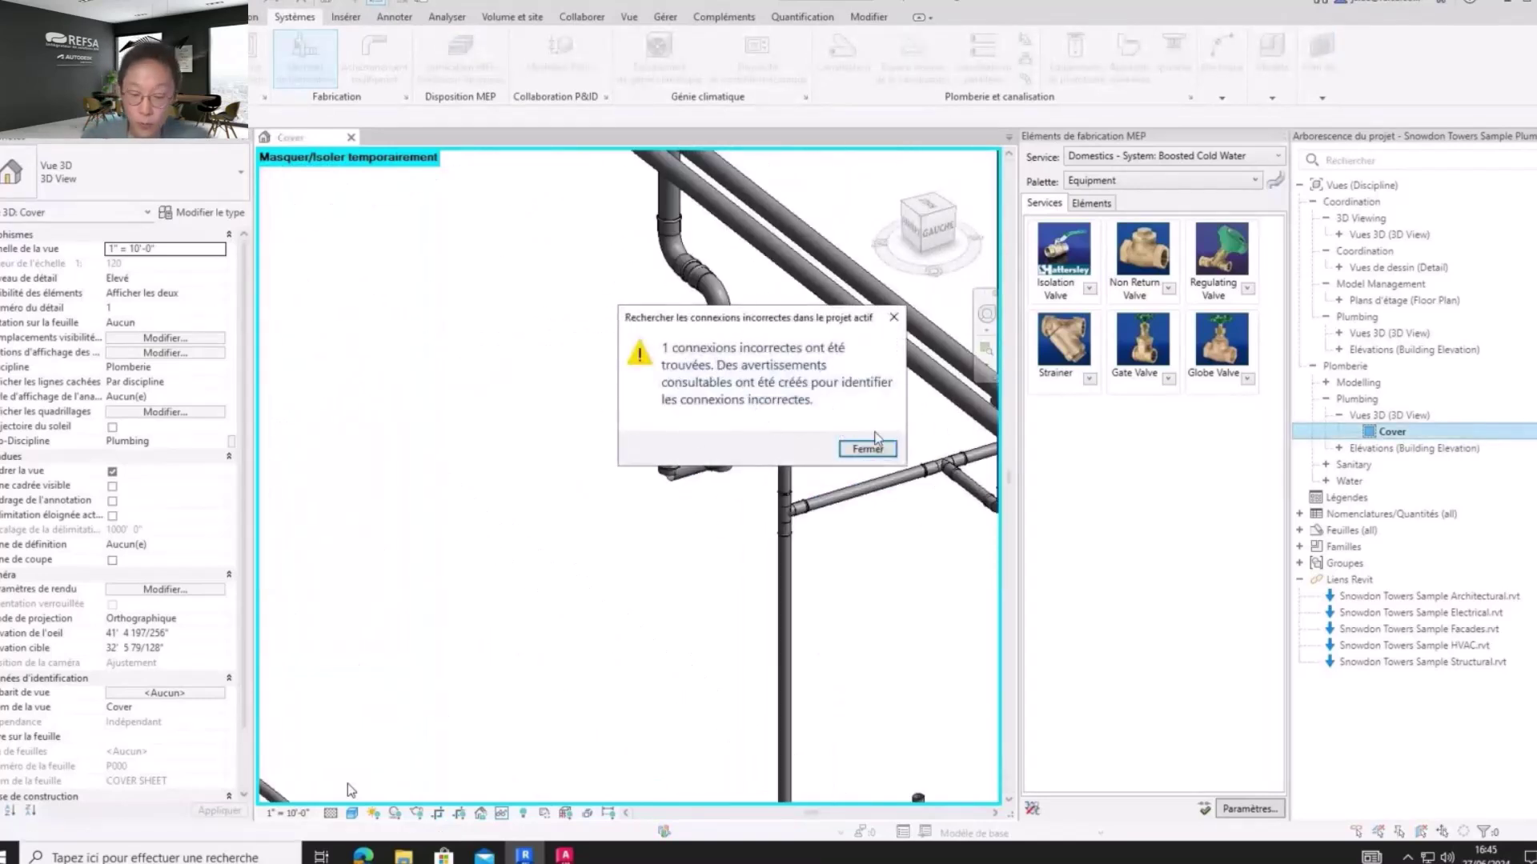
click(868, 449)
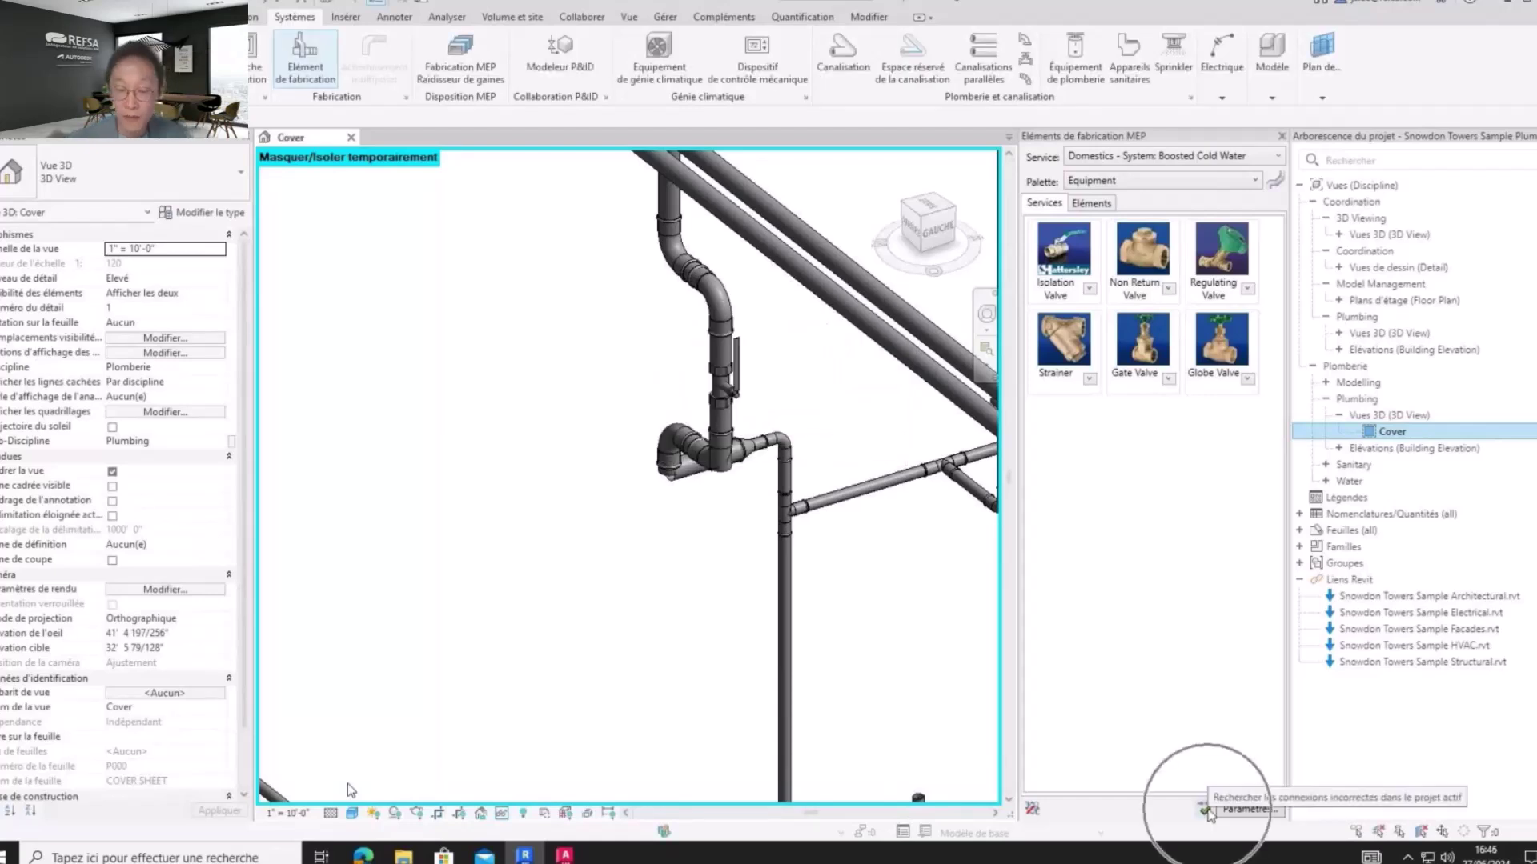
Examine the rest of the converted piping network, including the second valve assembly on the lower branch
scroll(680, 484, down, 2)
middle_drag(733, 504, 488, 358)
scroll(621, 443, down, 1)
middle_drag(713, 593, 838, 477)
scroll(837, 477, down, 2)
middle_drag(920, 548, 650, 494)
scroll(752, 560, down, 1)
middle_drag(920, 702, 793, 569)
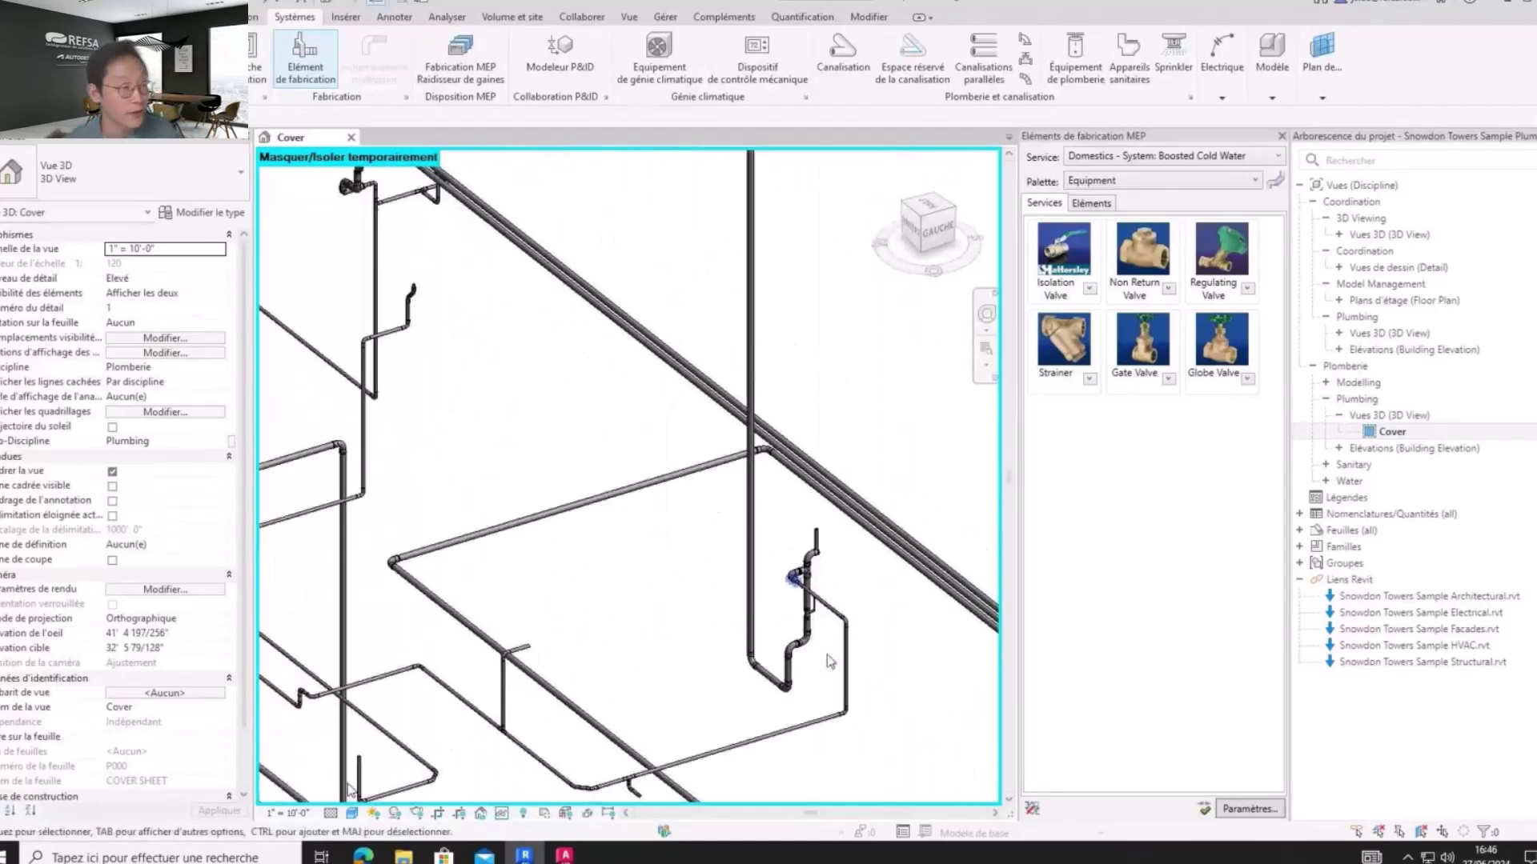
scroll(820, 660, up, 4)
scroll(819, 659, up, 3)
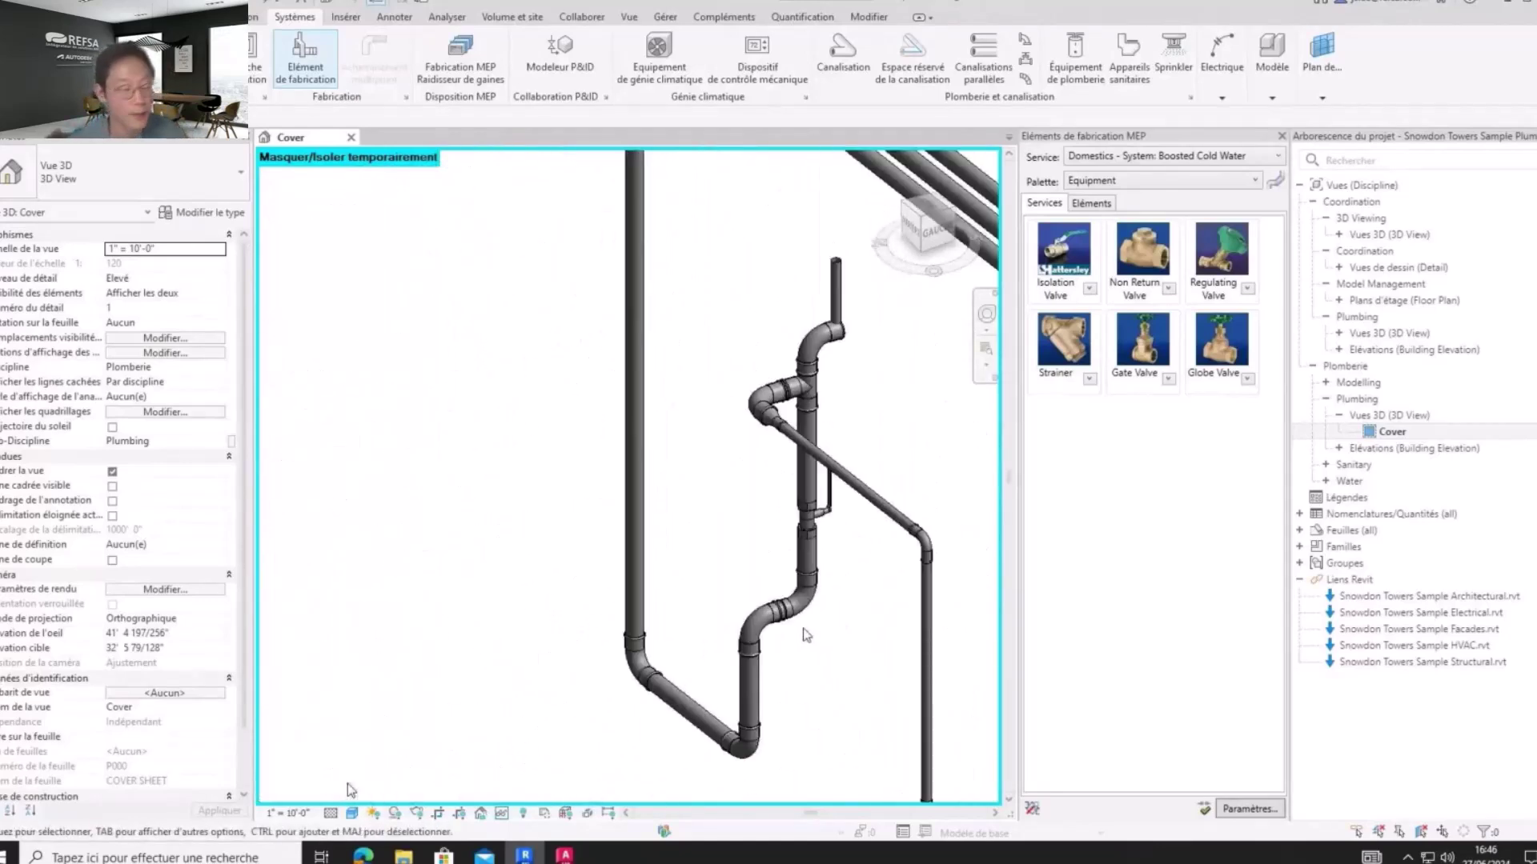
scroll(806, 635, down, 2)
middle_drag(817, 658, 730, 590)
scroll(731, 590, up, 2)
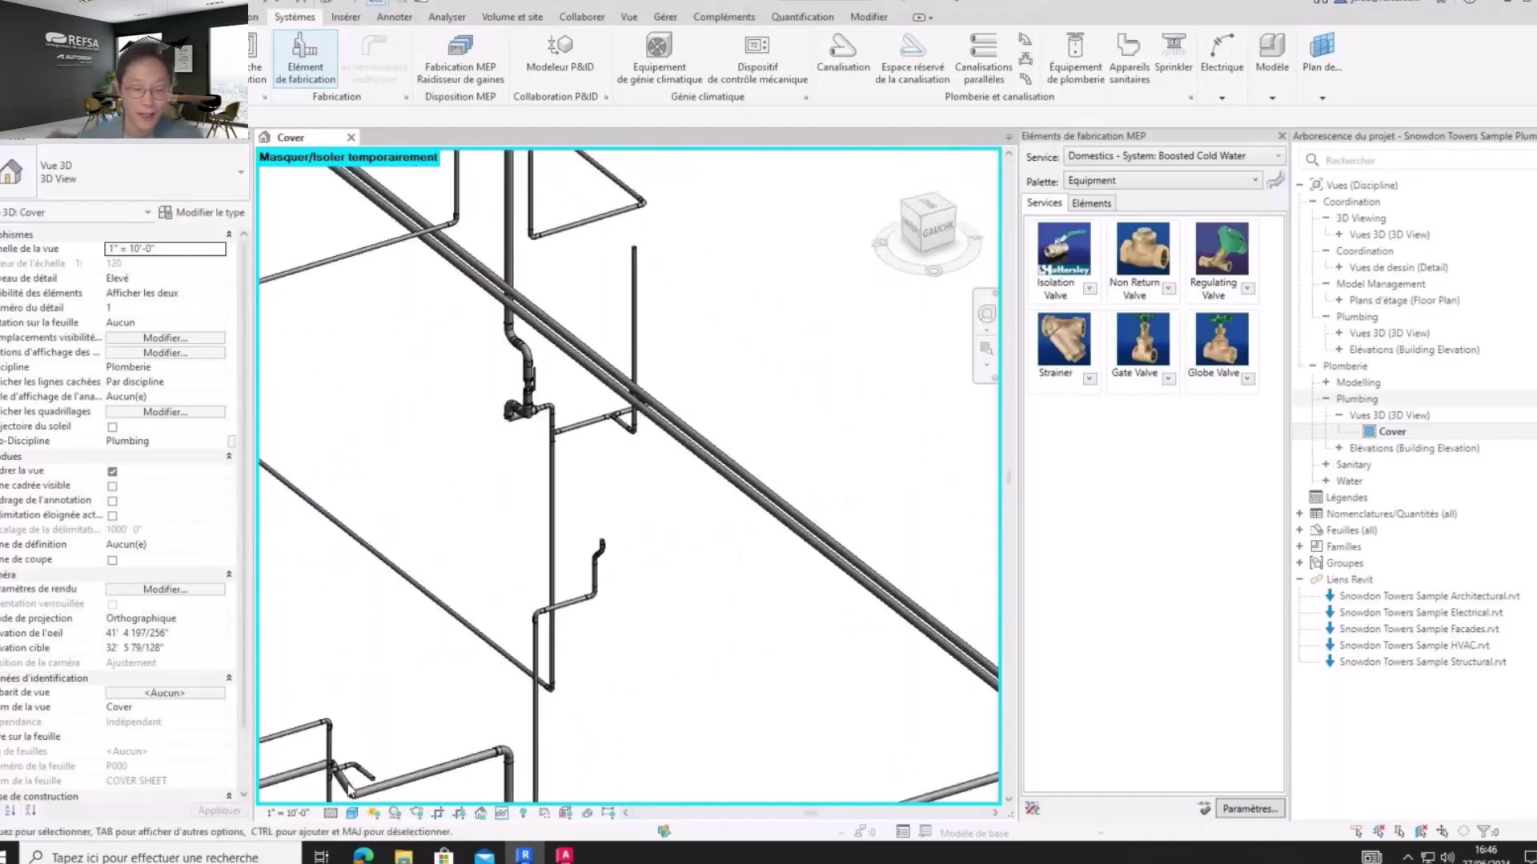